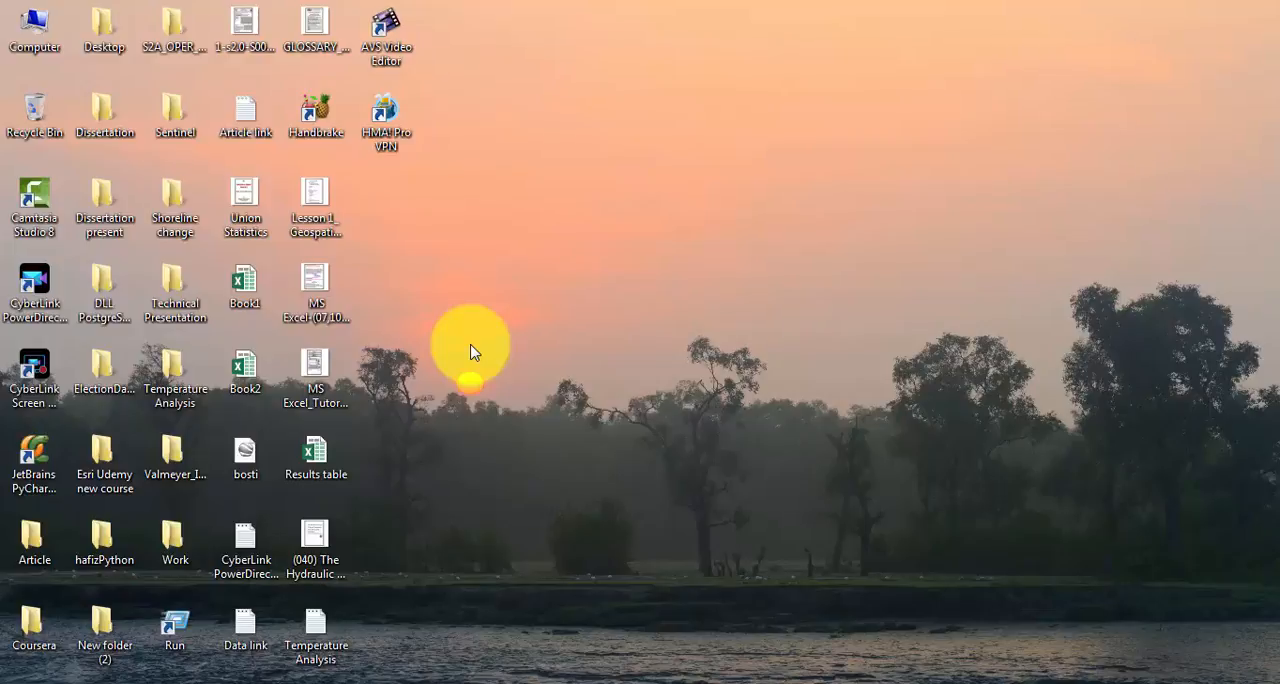
right_click(508, 127)
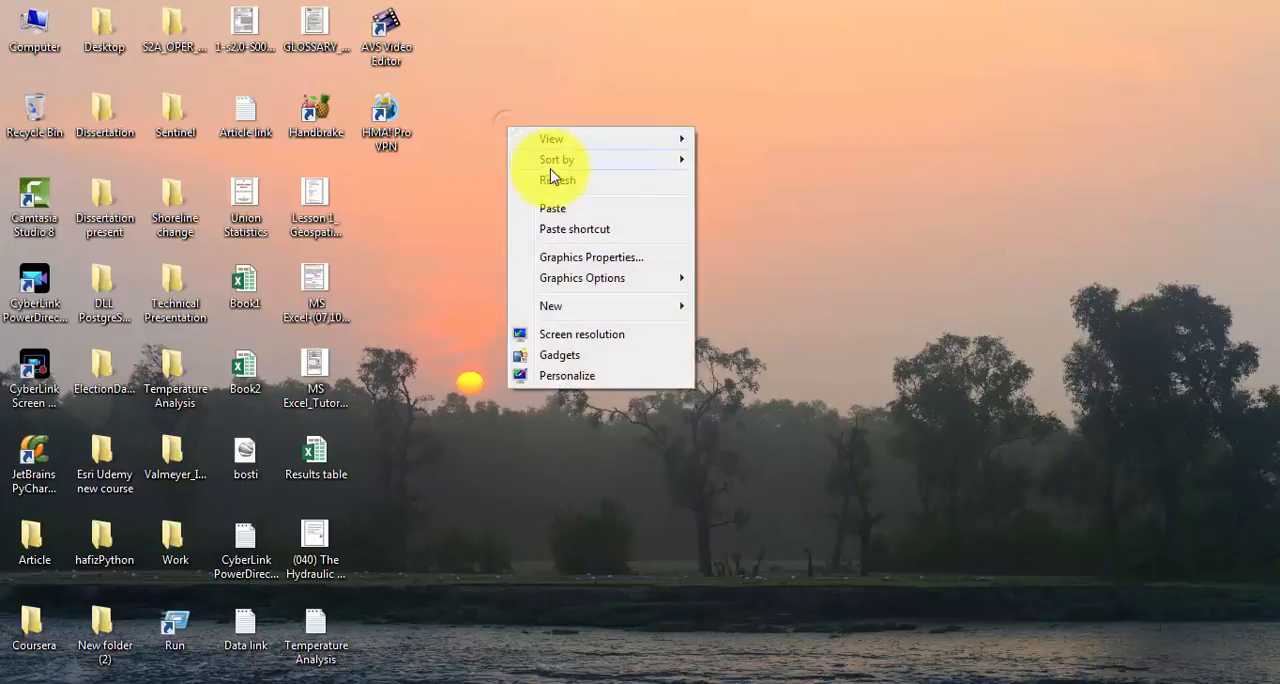
click(557, 179)
right_click(549, 64)
click(585, 117)
right_click(549, 64)
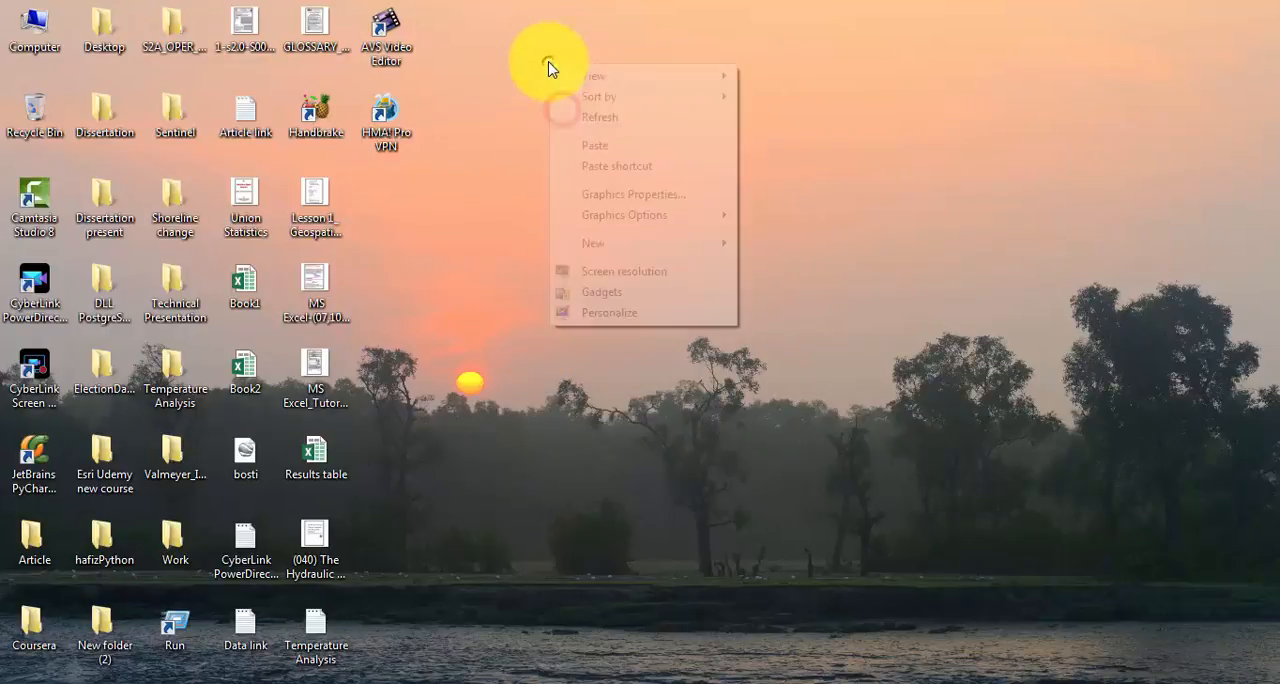
click(587, 119)
right_click(549, 50)
click(583, 106)
right_click(572, 71)
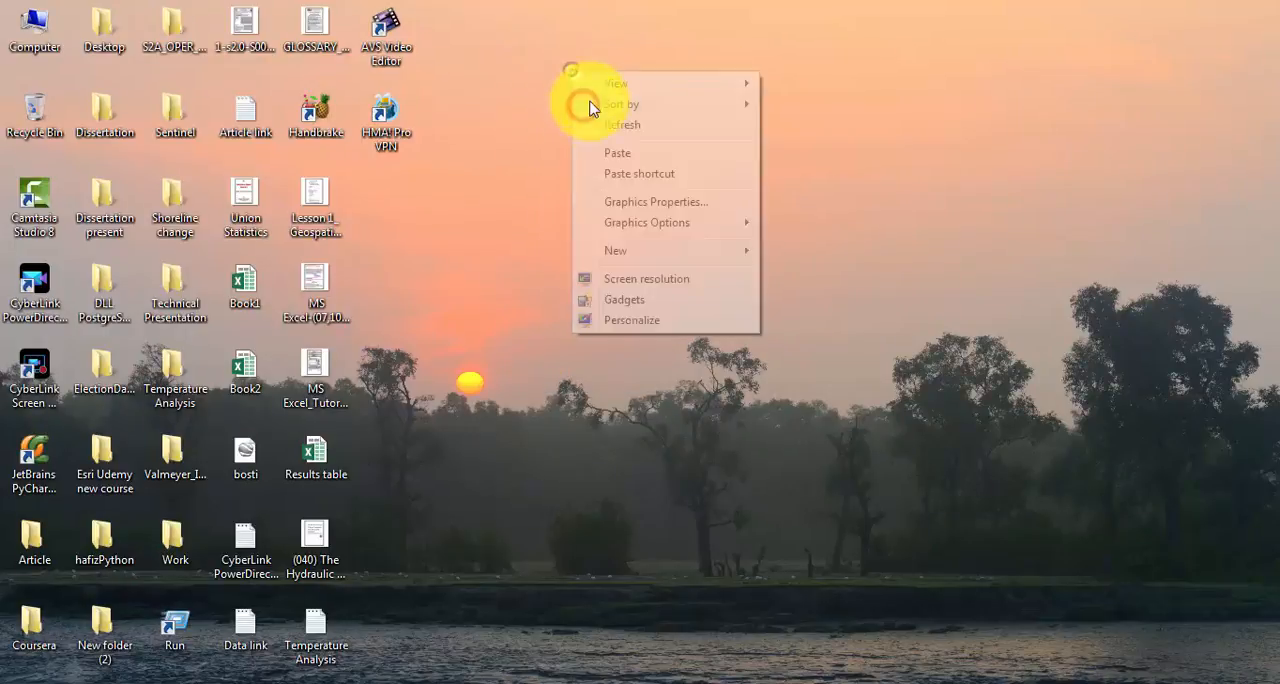
click(609, 127)
right_click(543, 38)
click(571, 91)
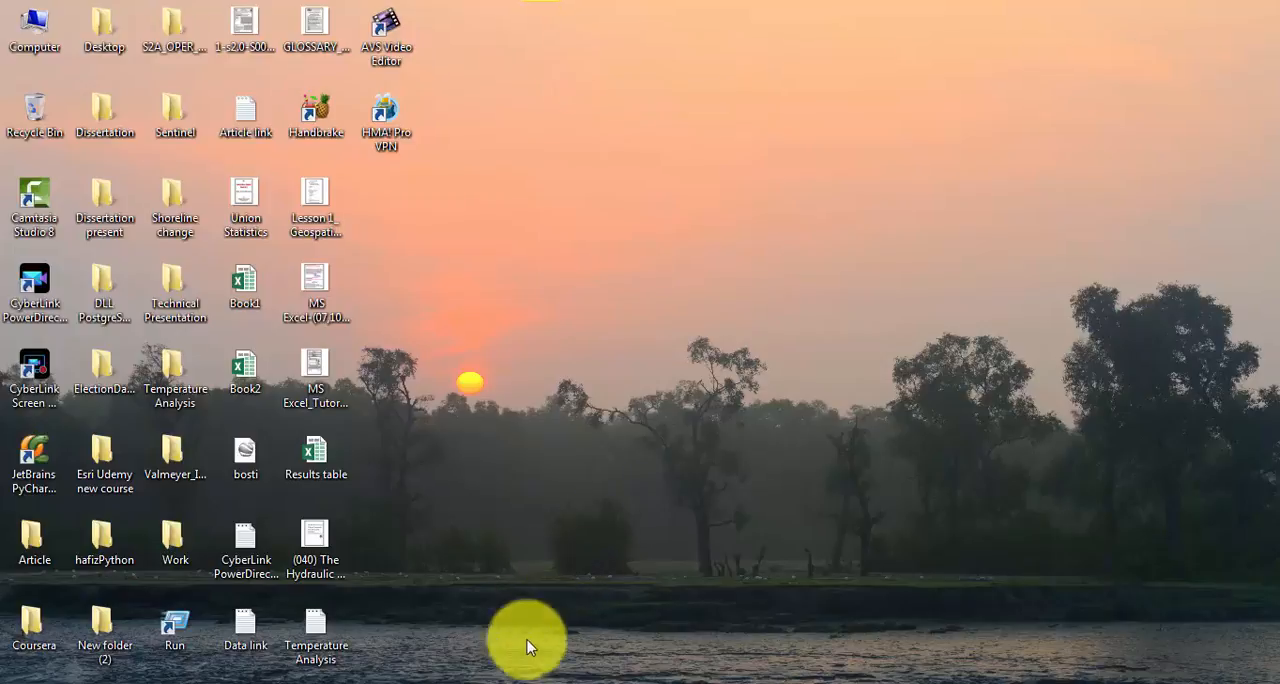
Step: Switch to Google Earth Pro and examine the extent of the elongated lake running through Dhaka, including its northern branches and southern end
click(487, 683)
drag(814, 377, 740, 429)
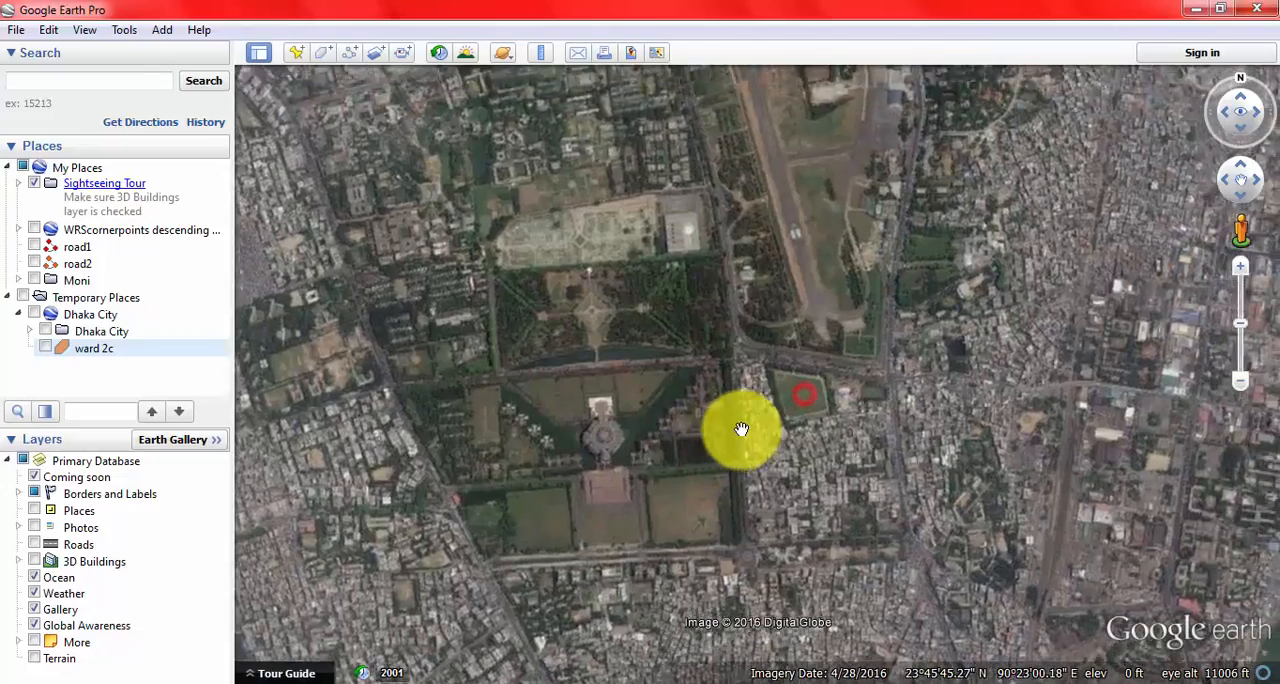
scroll(740, 429, up, 2)
scroll(740, 429, down, 2)
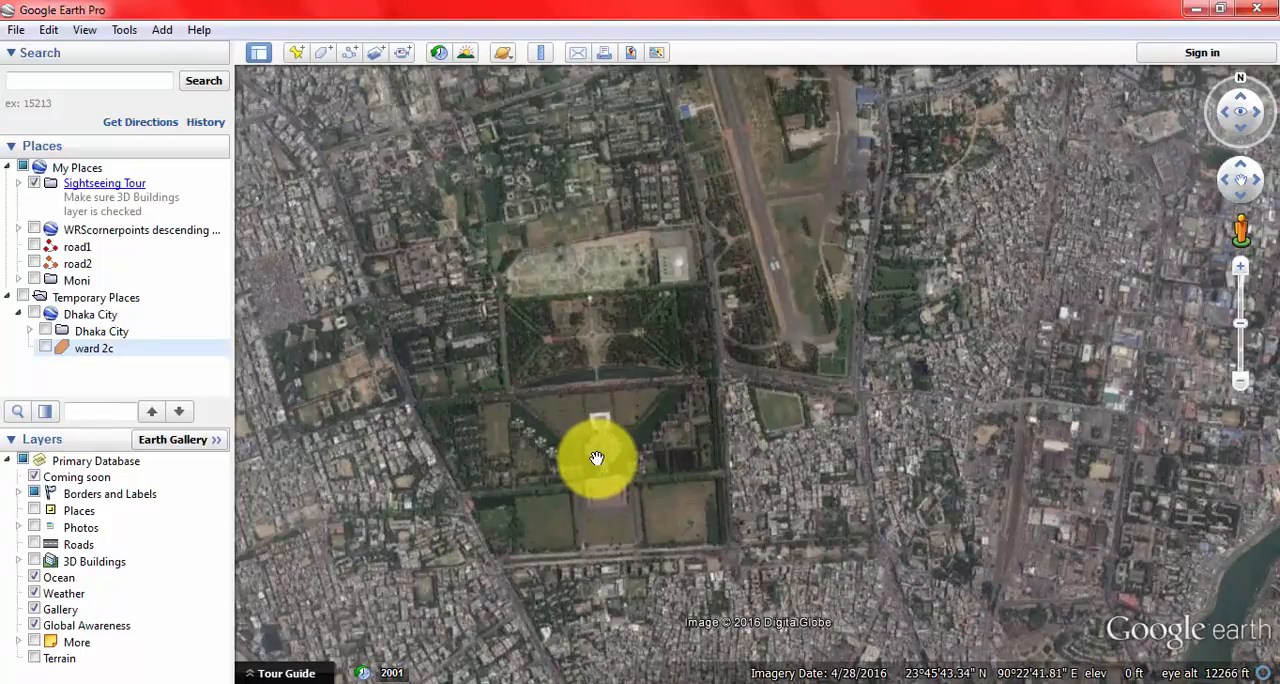
scroll(597, 455, down, 3)
drag(688, 314, 429, 286)
drag(796, 416, 608, 267)
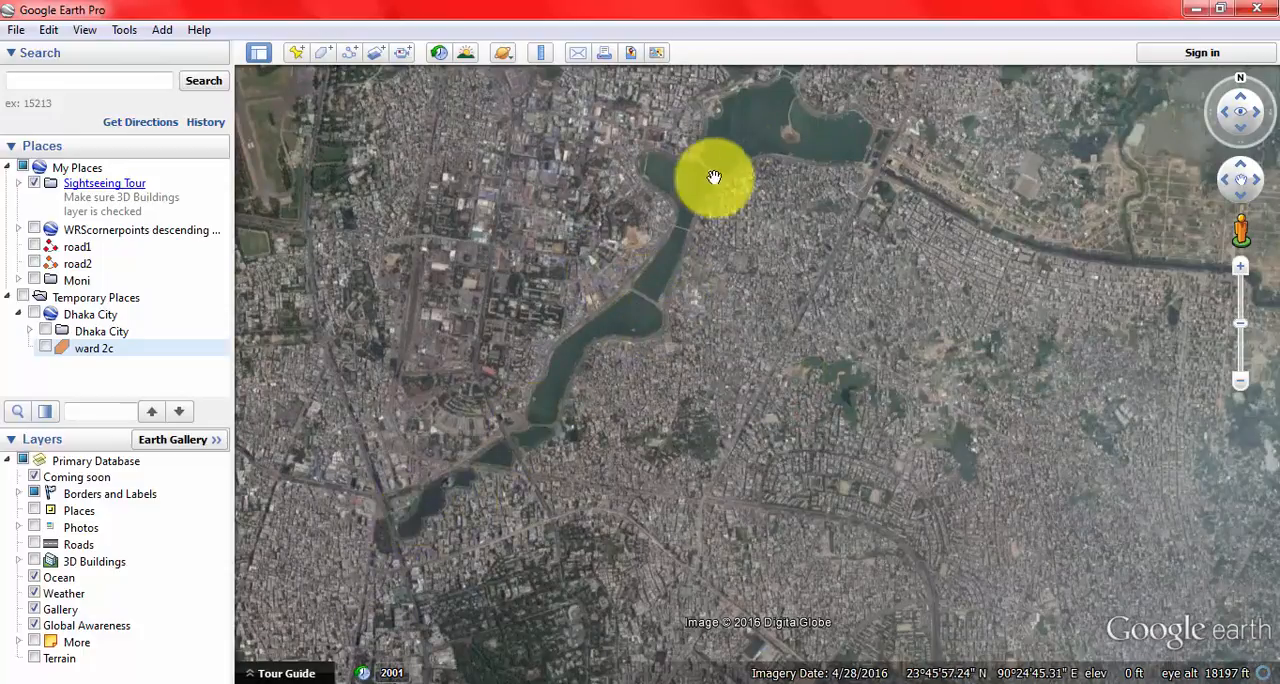
drag(714, 183, 555, 480)
drag(654, 220, 582, 408)
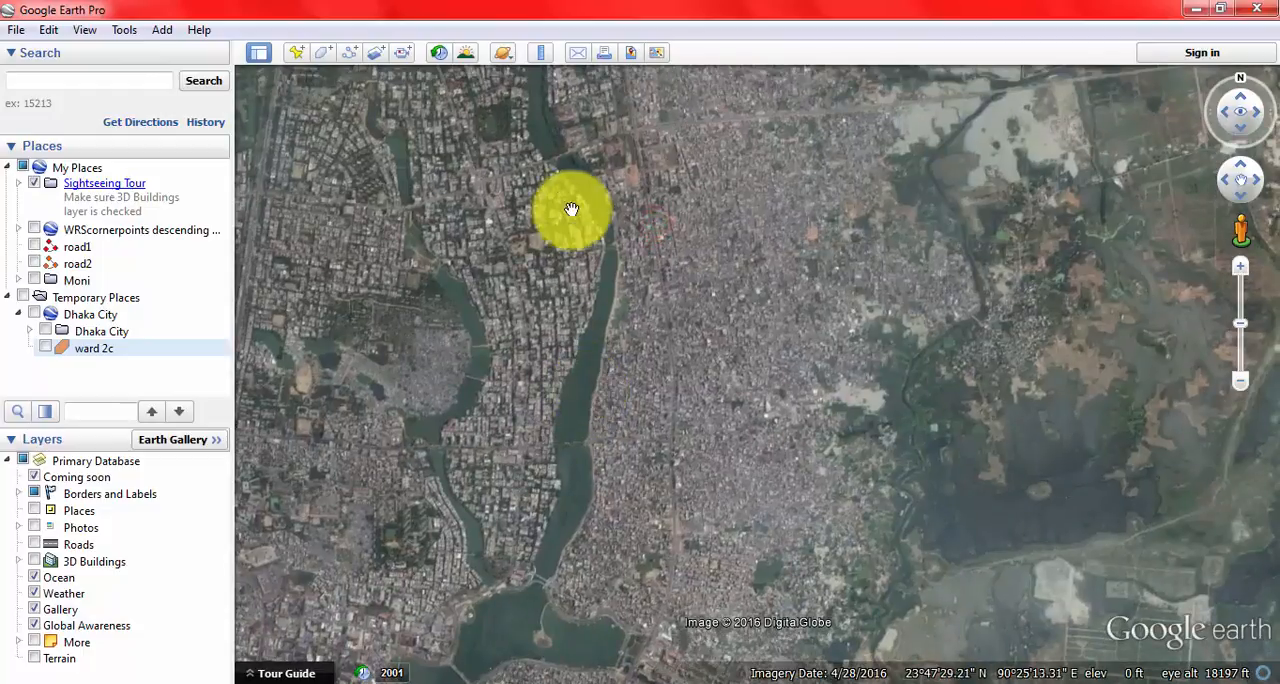
drag(560, 185, 584, 343)
drag(551, 200, 555, 428)
drag(555, 428, 543, 472)
drag(532, 570, 586, 392)
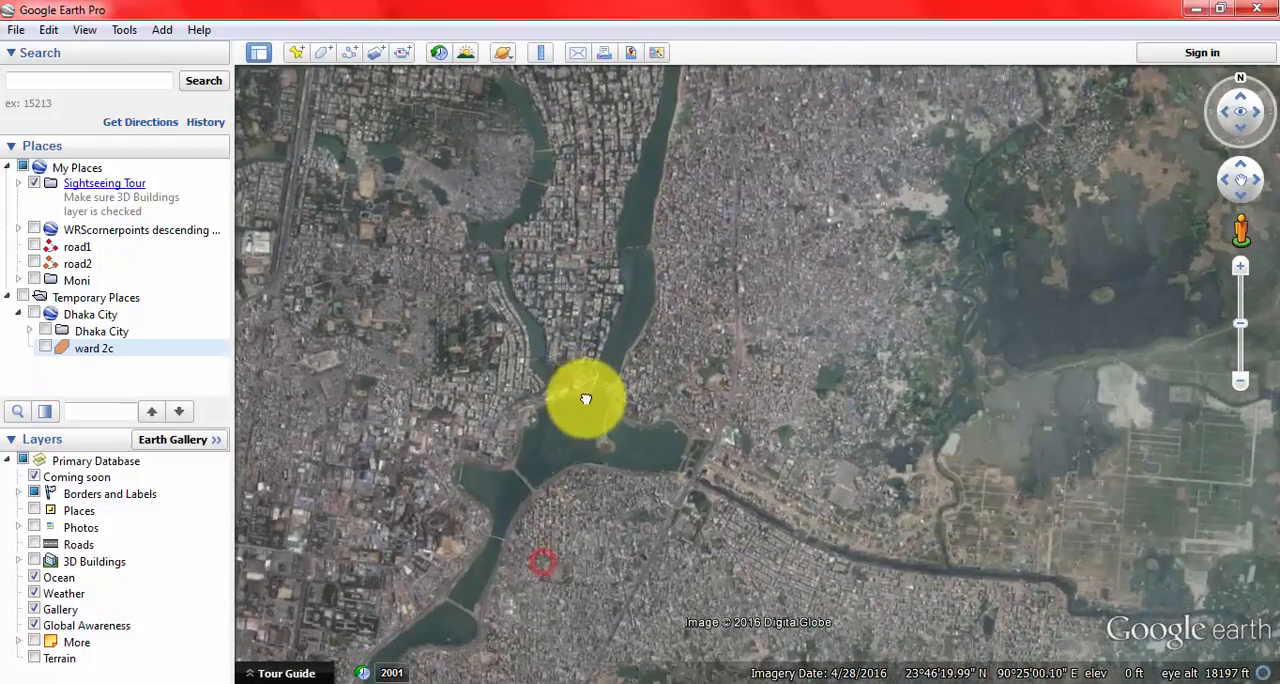
drag(518, 521, 663, 437)
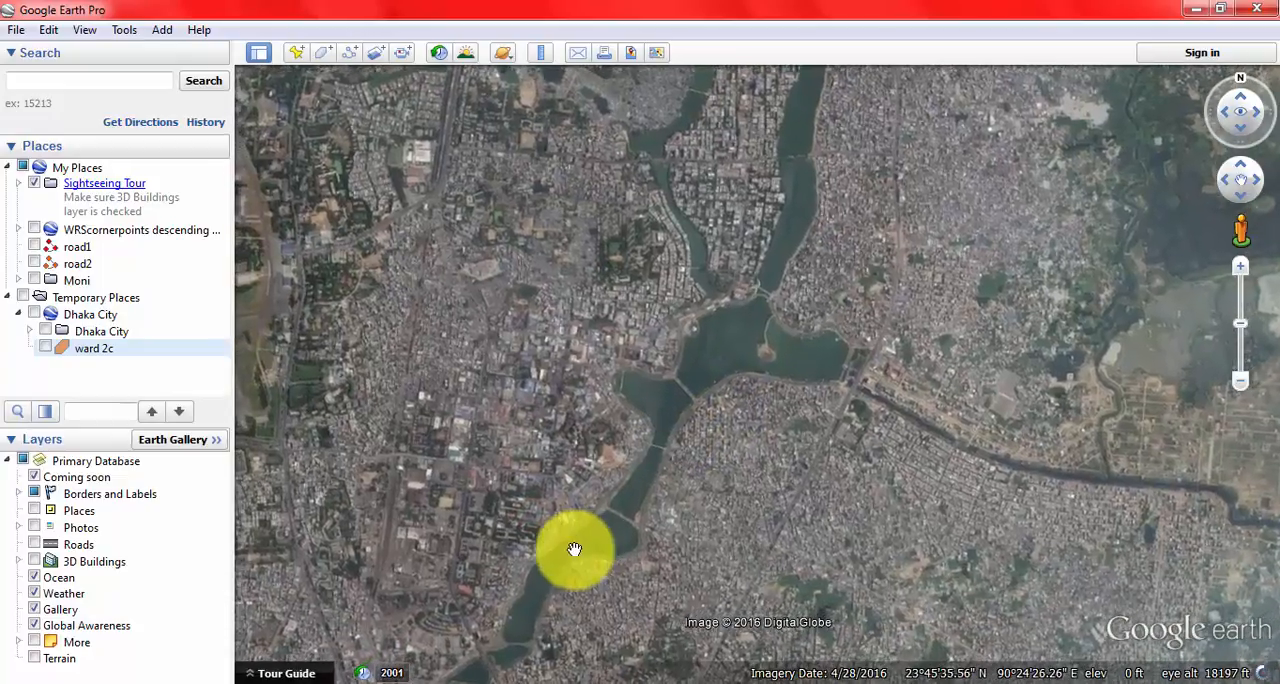
drag(576, 547, 757, 480)
drag(657, 600, 728, 474)
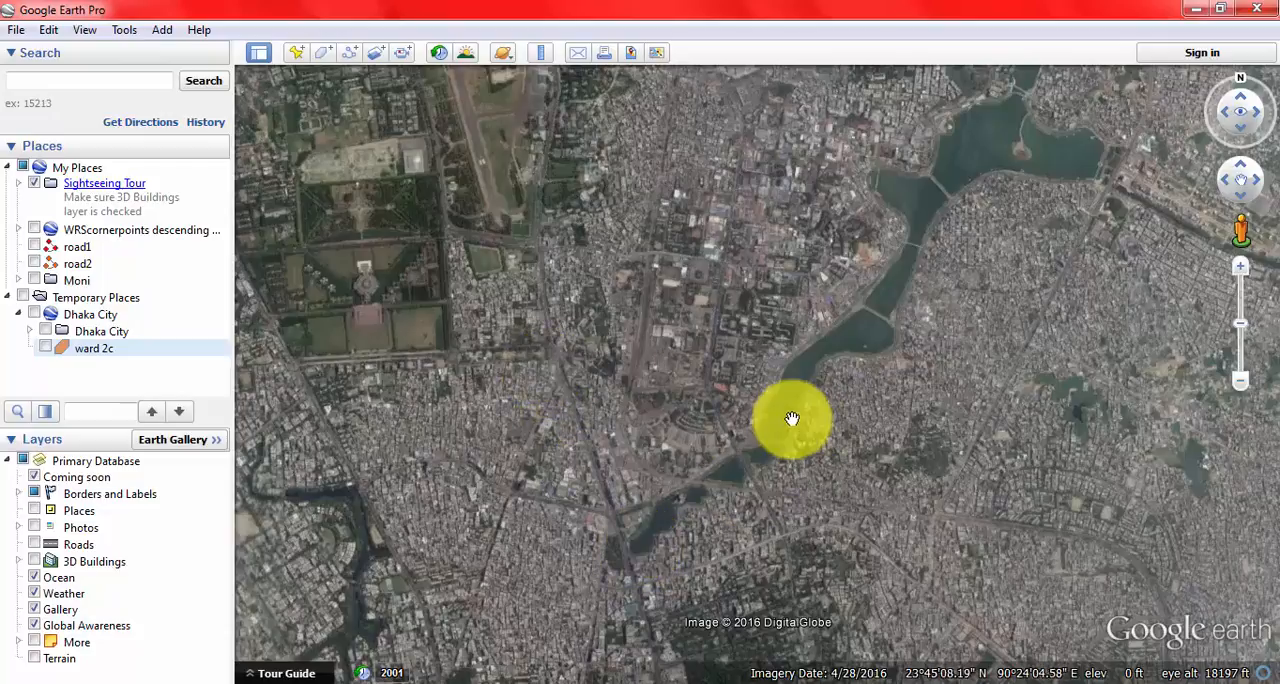
drag(791, 418, 748, 262)
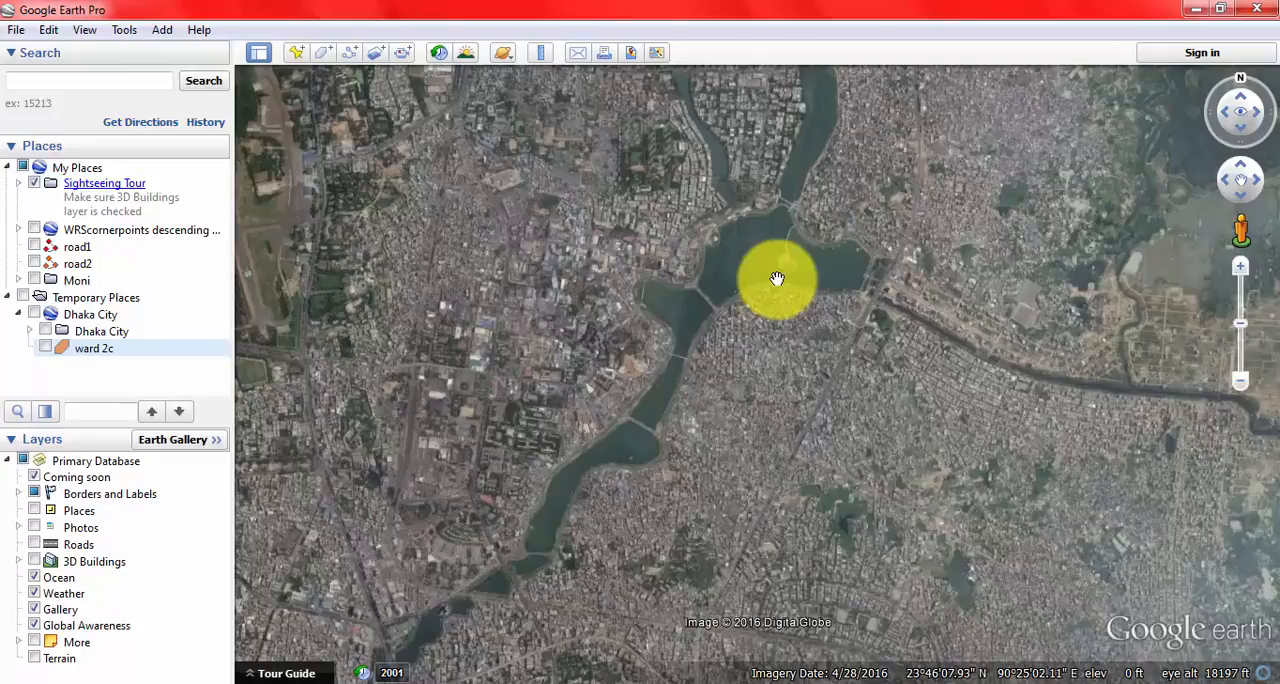
drag(597, 406, 643, 309)
drag(520, 448, 500, 391)
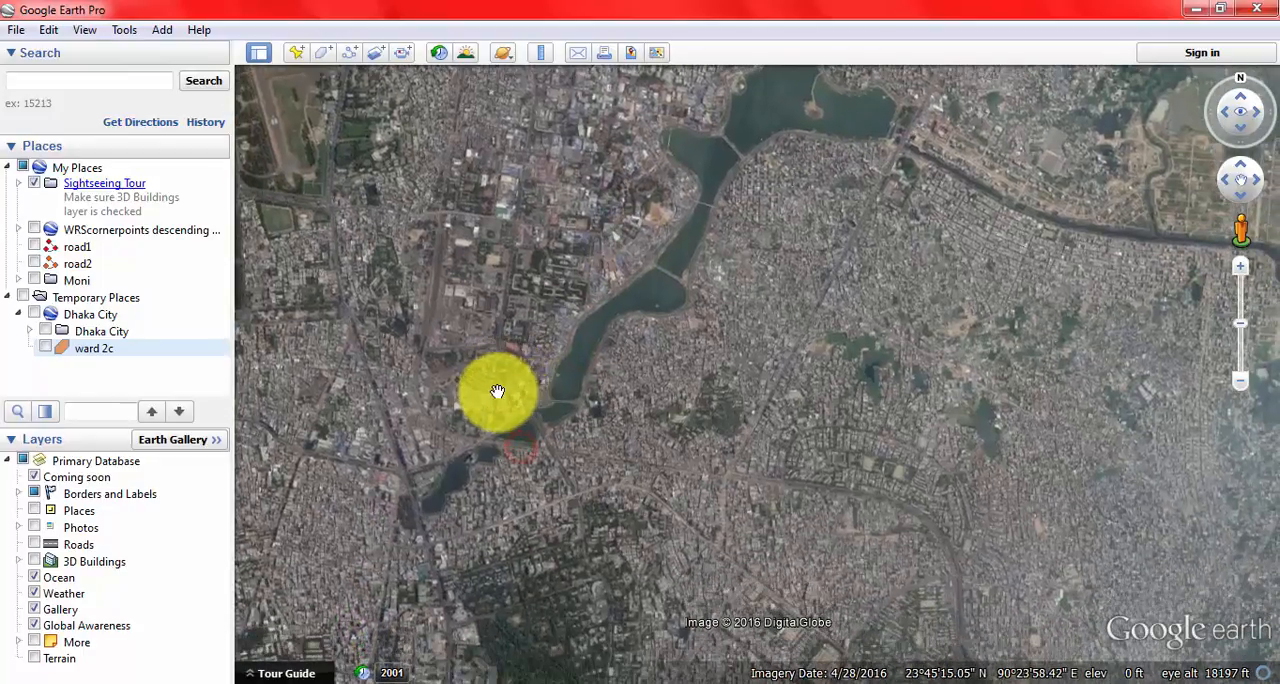
Step: Start a new polygon named Hatirjheel and move its properties window aside so the lake is uncovered
click(163, 31)
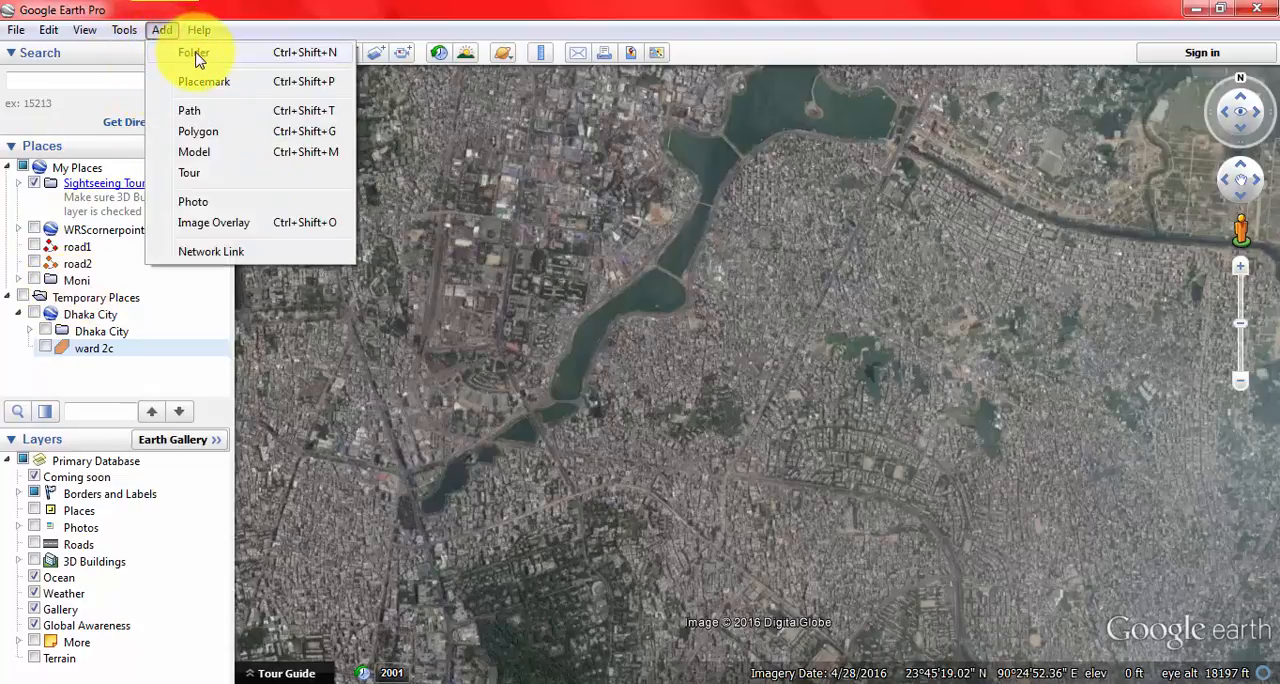
click(221, 135)
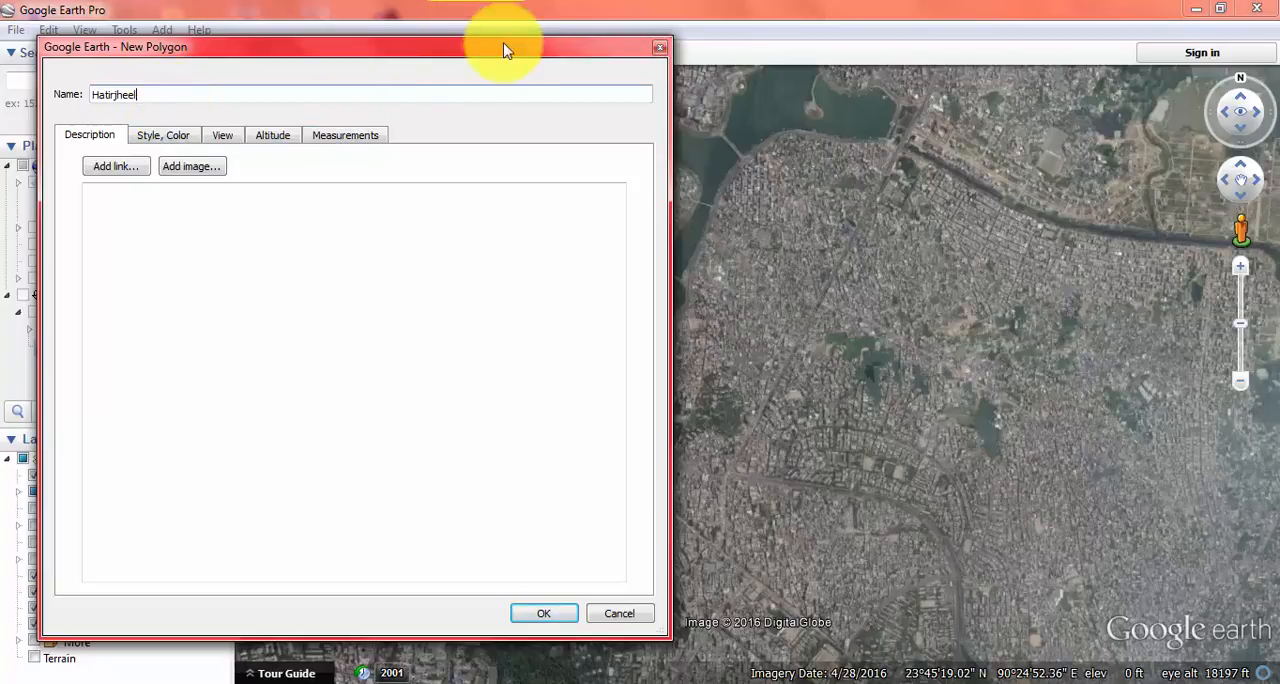
drag(580, 49, 109, 223)
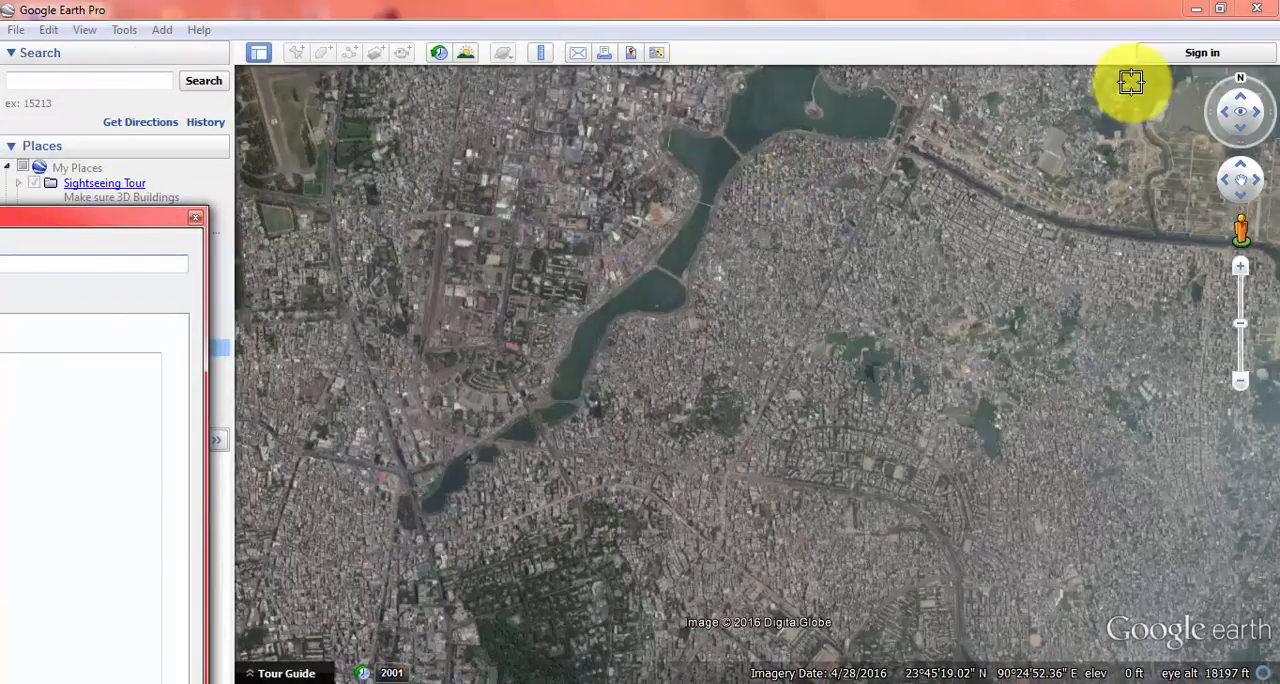
Step: Outline the lake's eastern bank with polygon vertices, from the middle bridge south to the bridge at the narrow southern end
scroll(706, 200, up, 3)
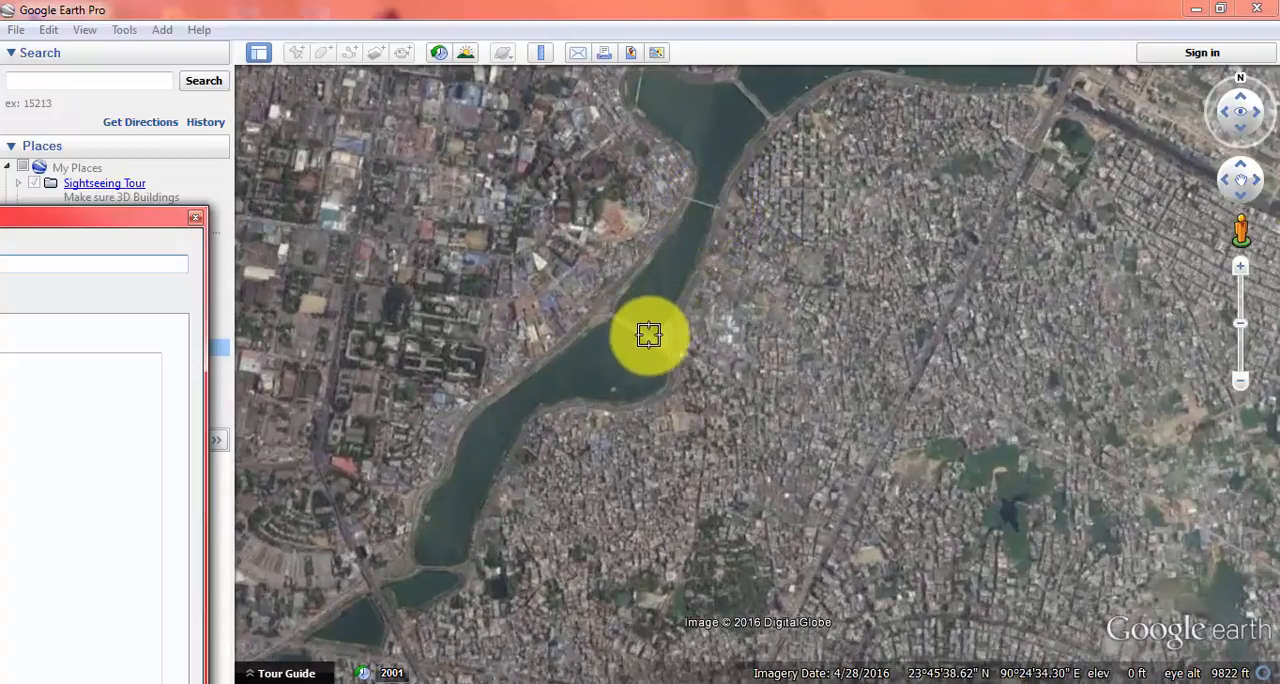
click(608, 314)
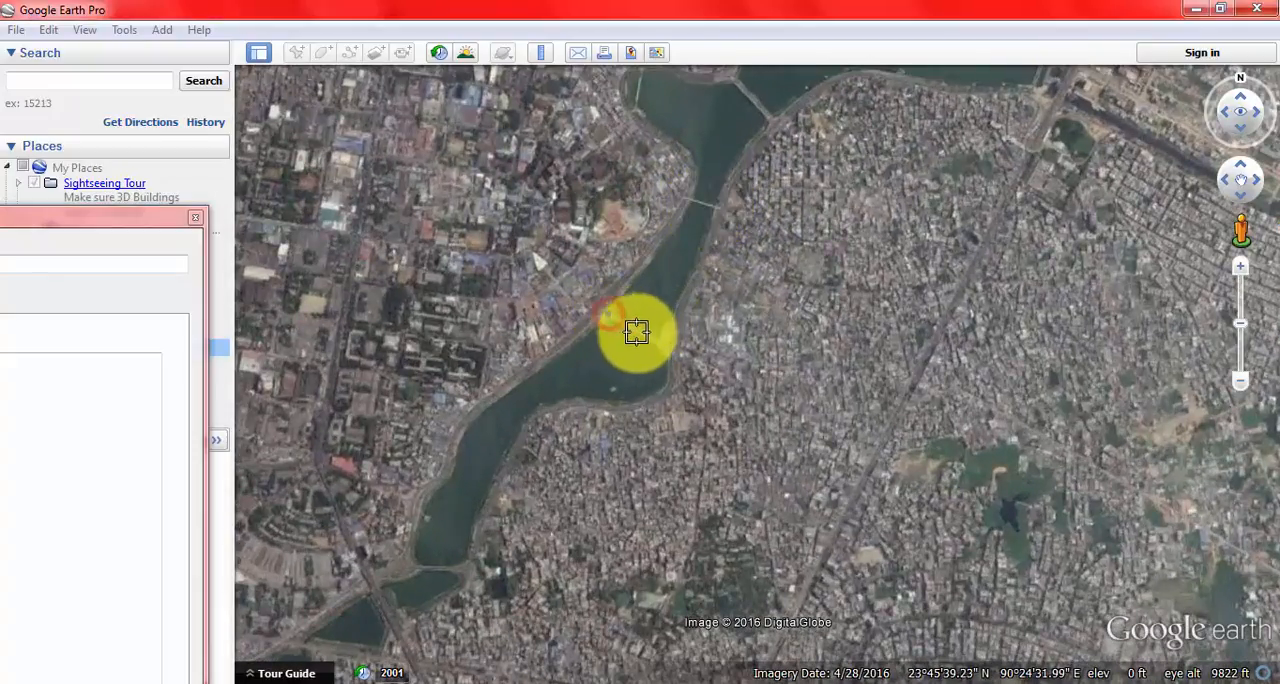
click(665, 347)
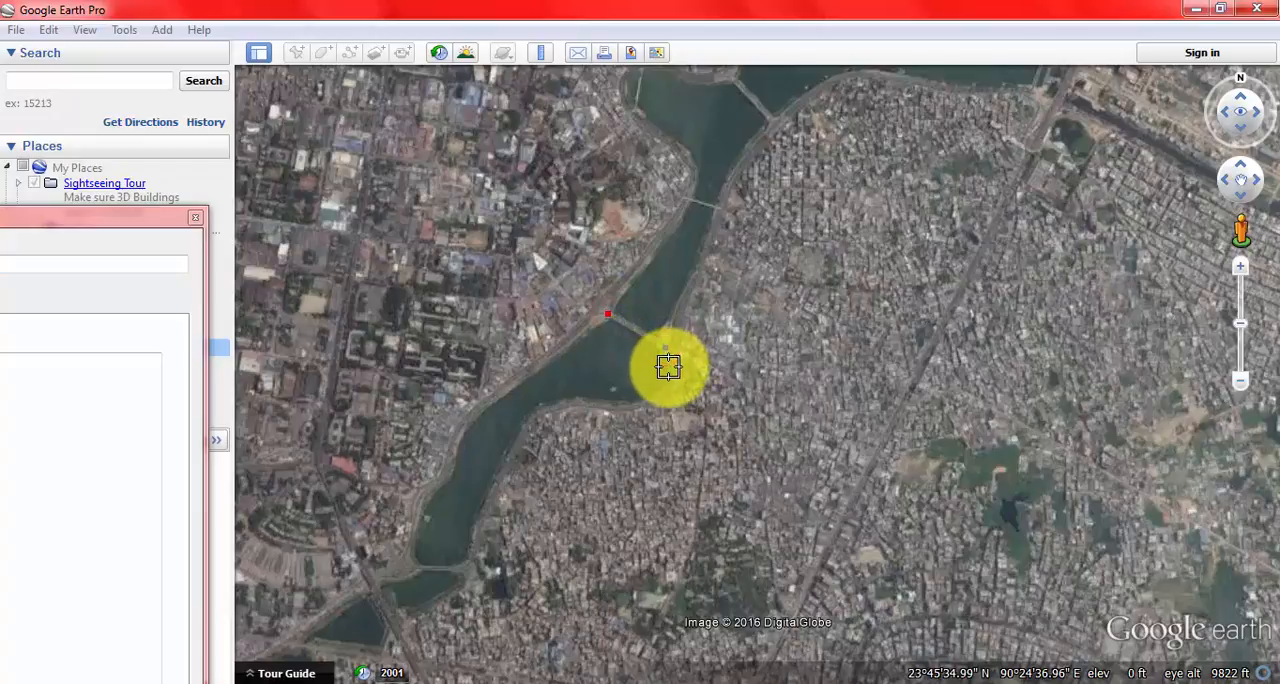
click(668, 369)
click(662, 389)
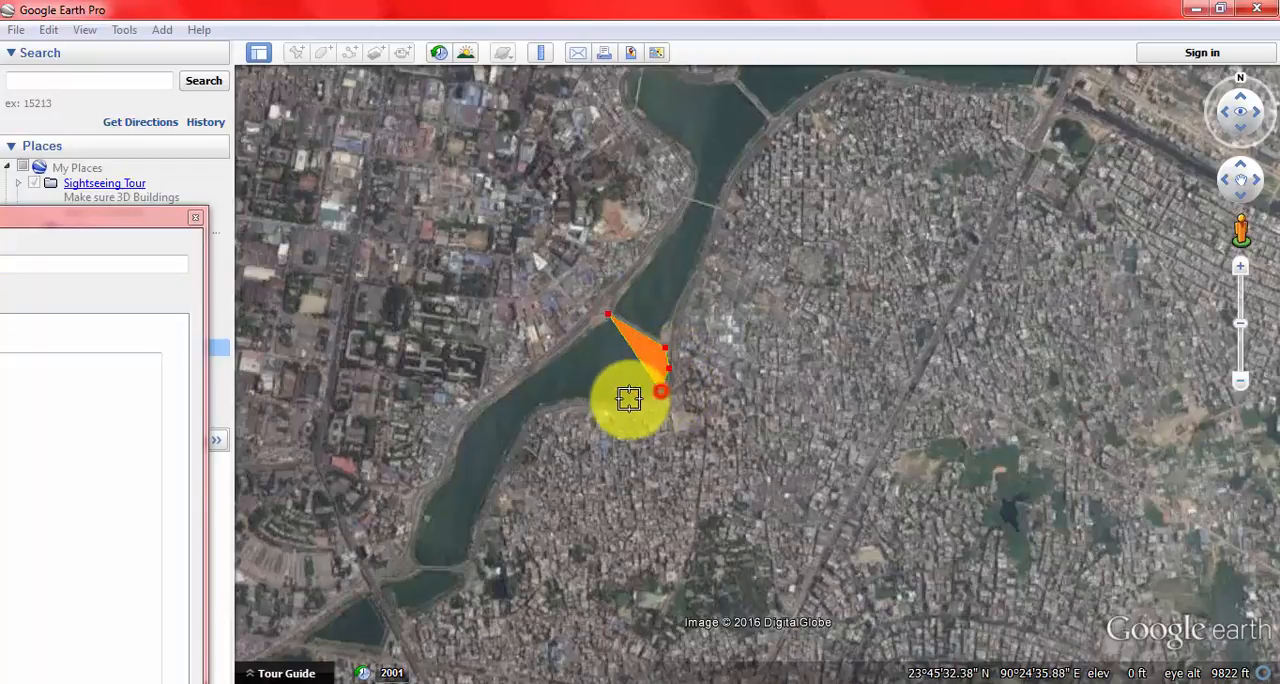
click(621, 400)
click(605, 401)
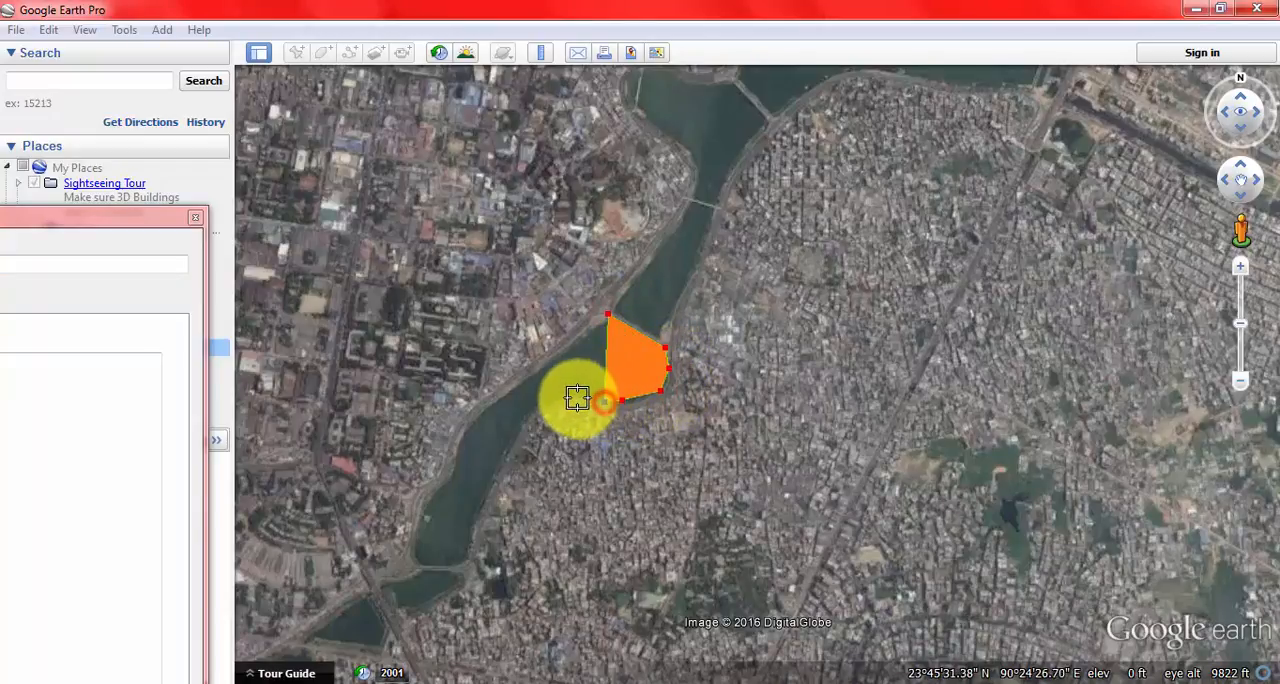
click(519, 427)
click(500, 465)
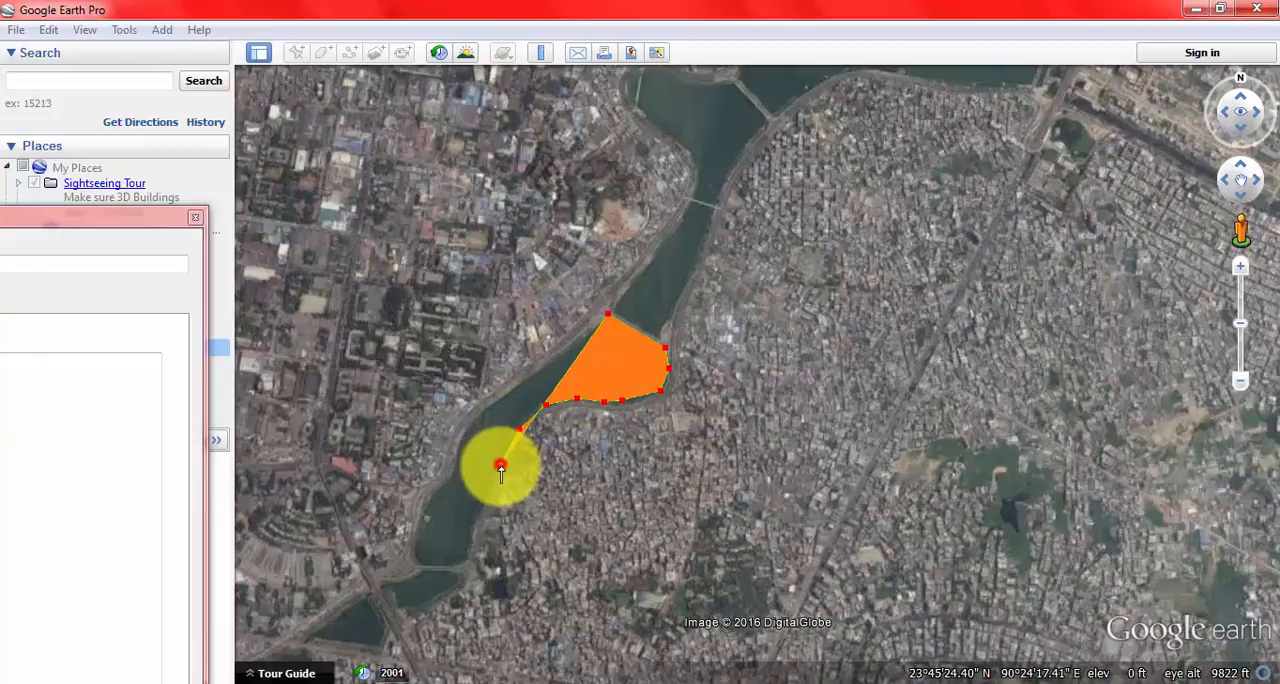
click(477, 521)
click(450, 564)
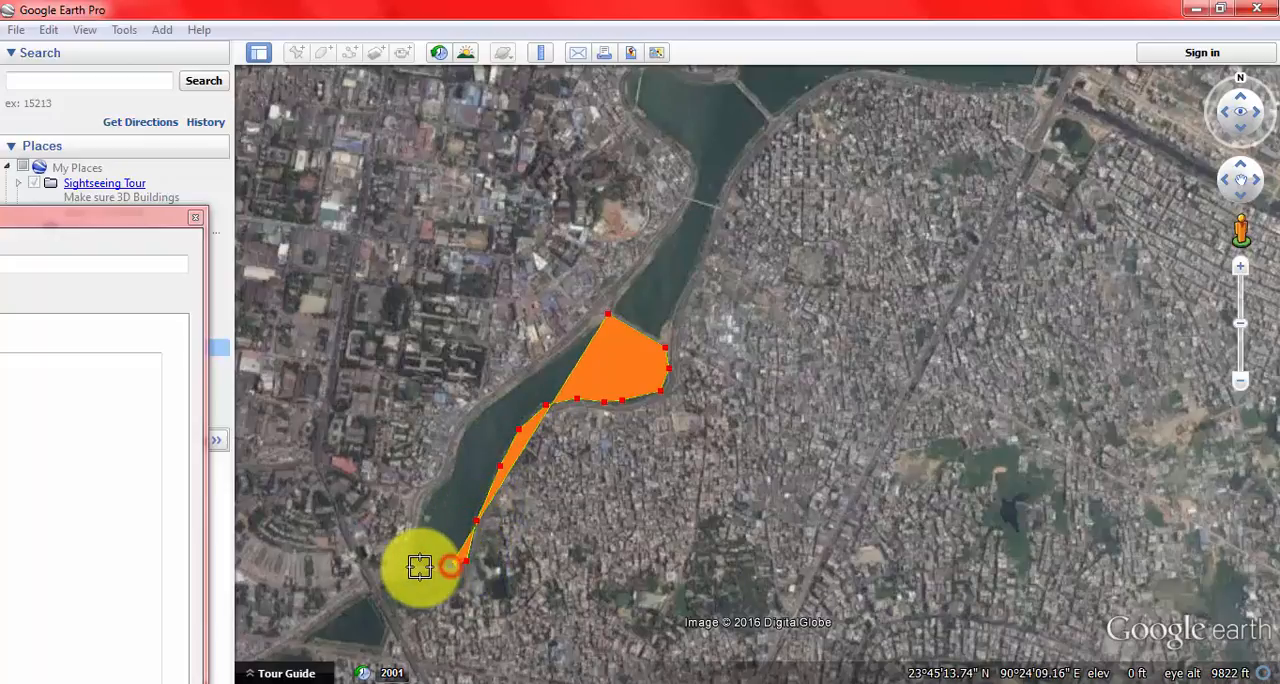
Step: Continue the polygon around the southern end and up the lake's western bank, back to the middle bridge
click(420, 567)
click(405, 552)
click(412, 504)
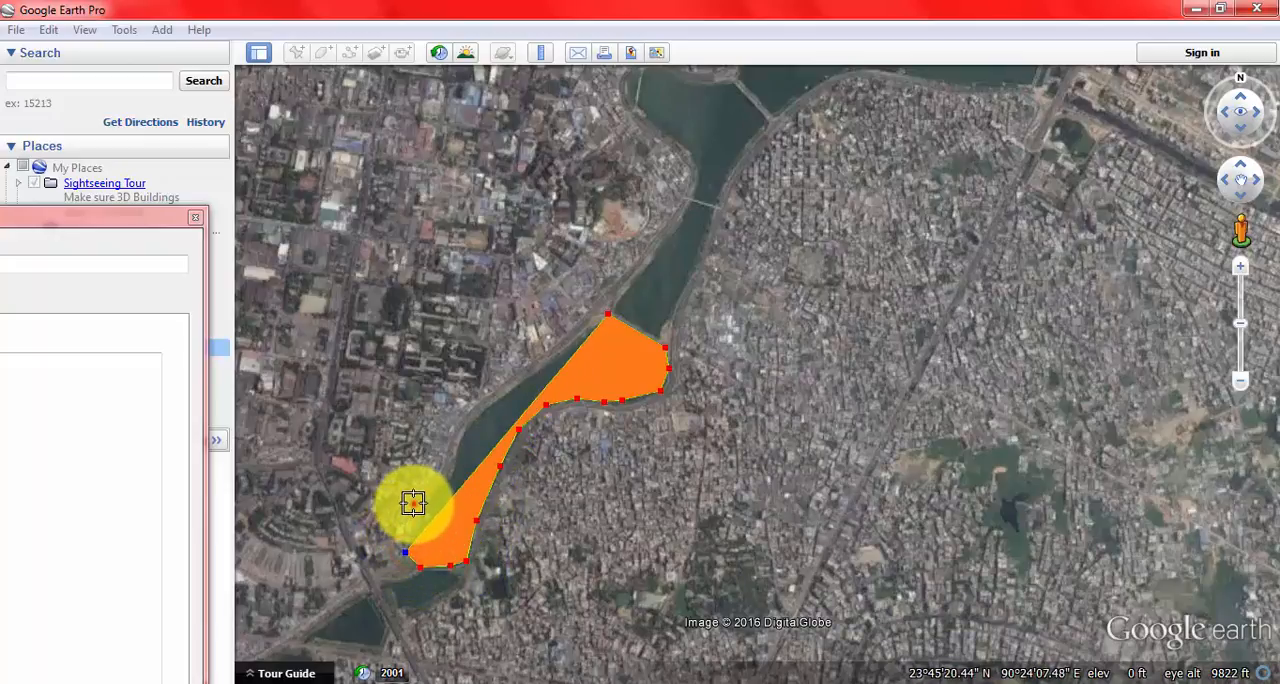
click(445, 467)
click(452, 432)
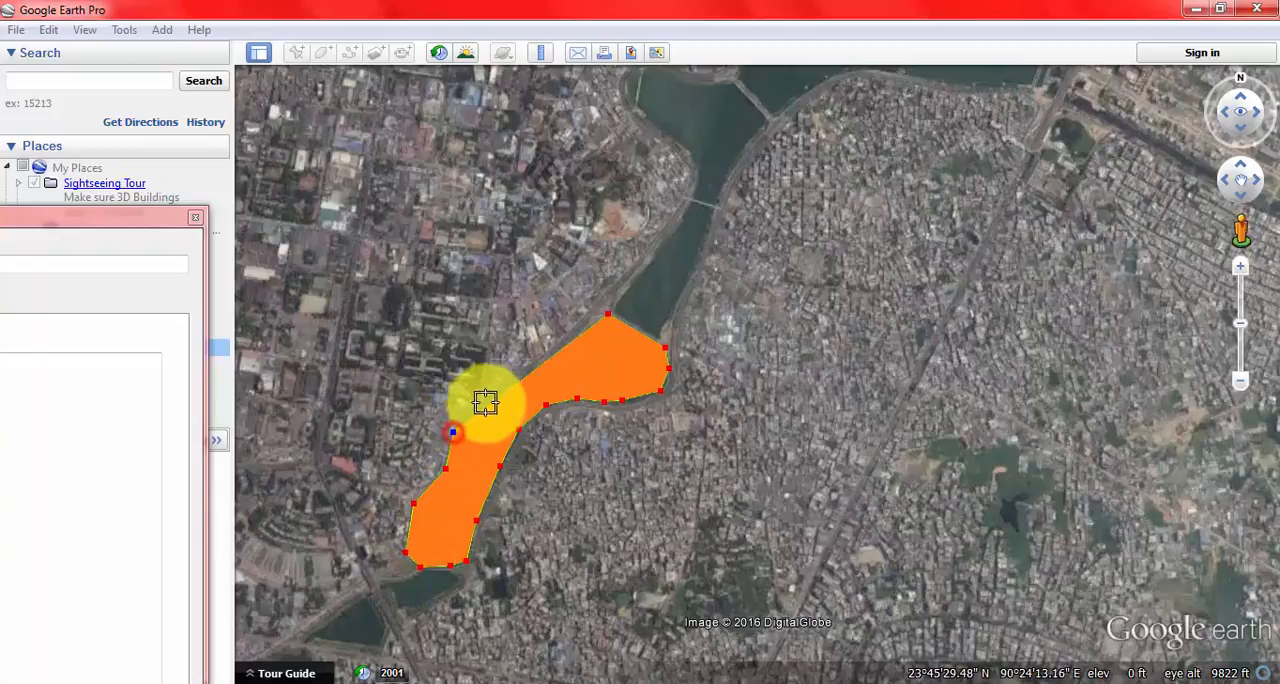
click(504, 384)
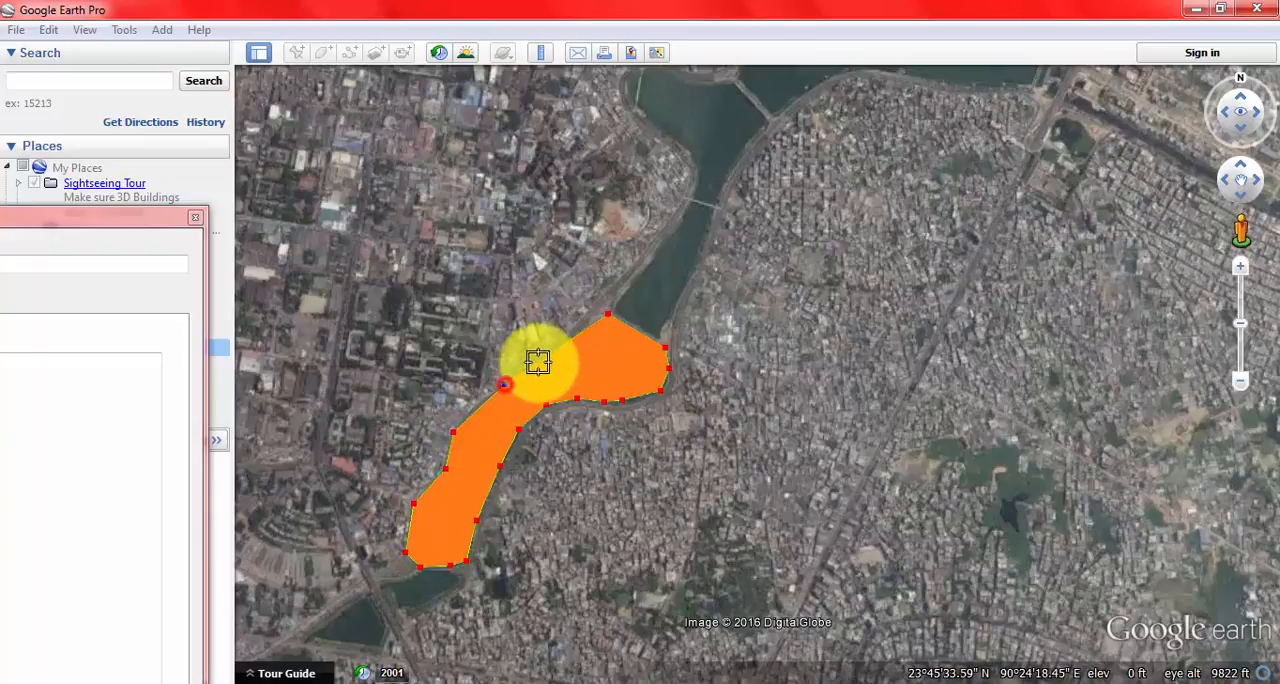
click(581, 323)
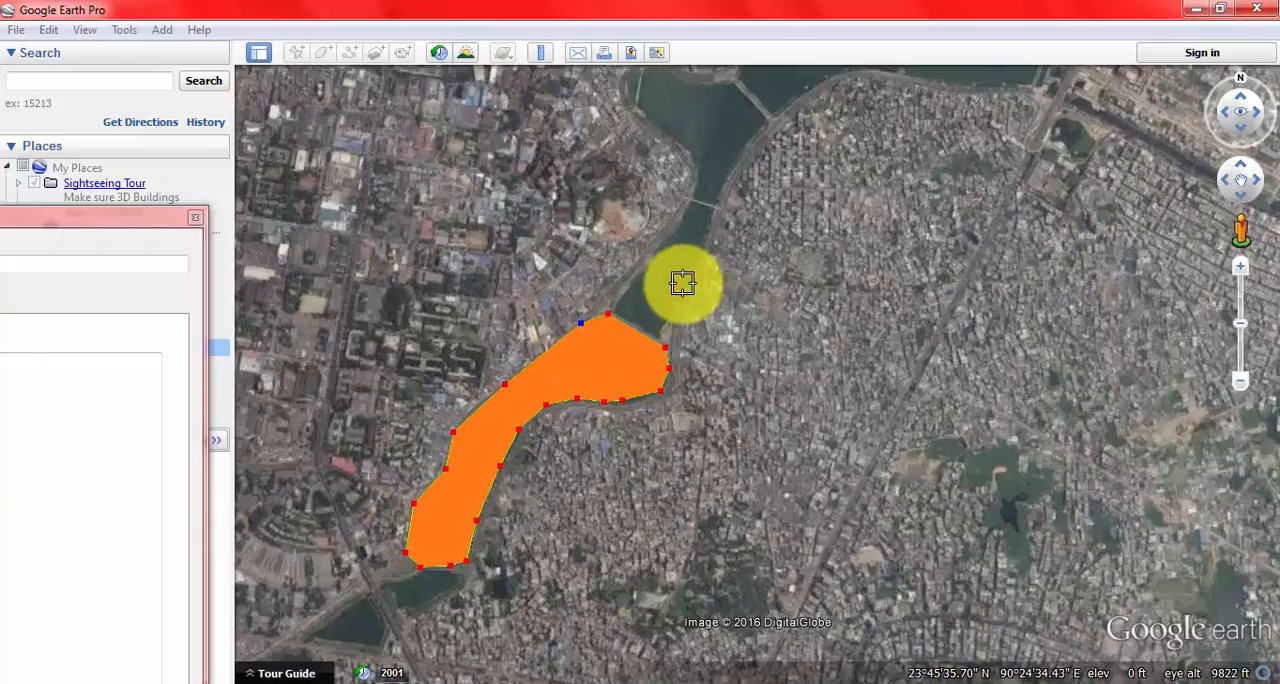
Step: Extend the polygon north from the middle bridge along the lake's western bank to the tip of the western inlet
scroll(654, 371, down, 3)
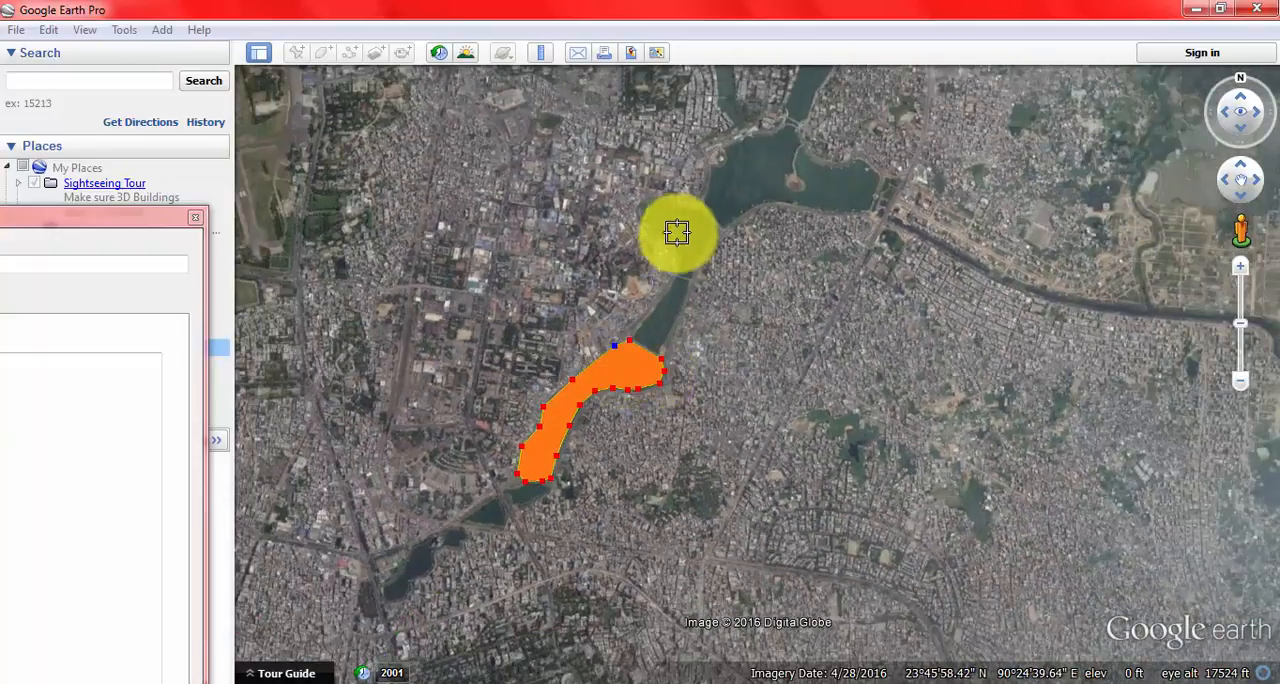
scroll(660, 220, up, 2)
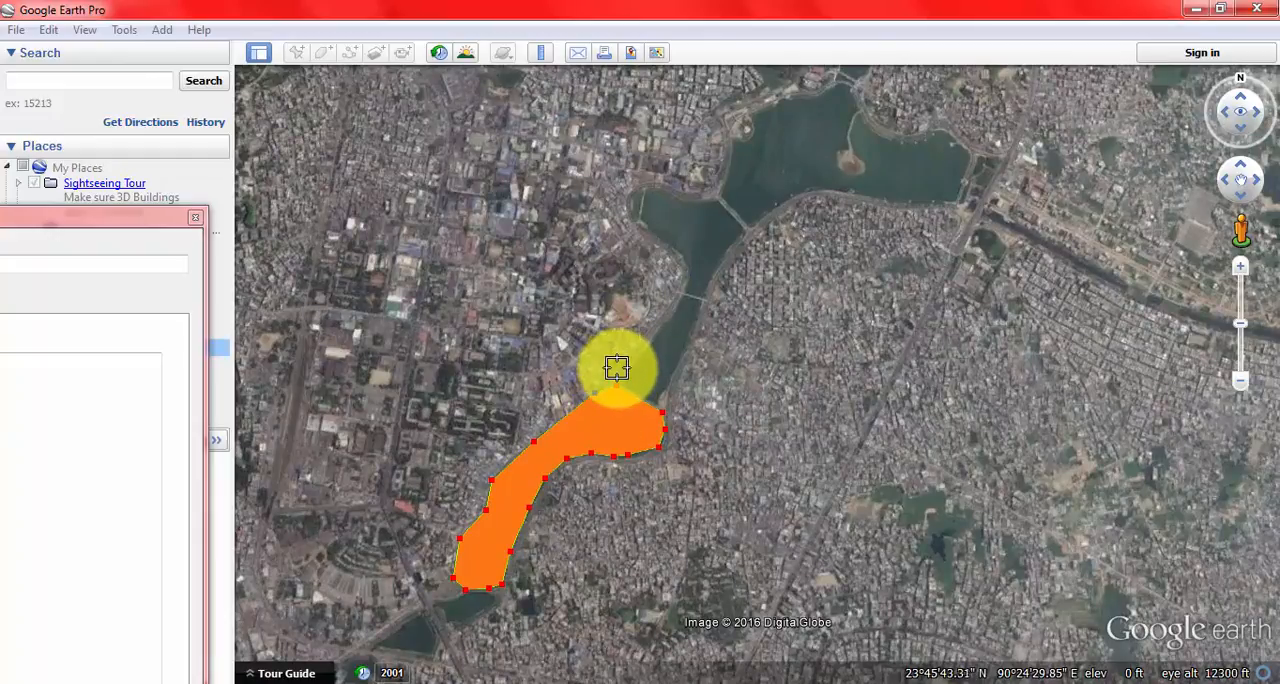
click(614, 375)
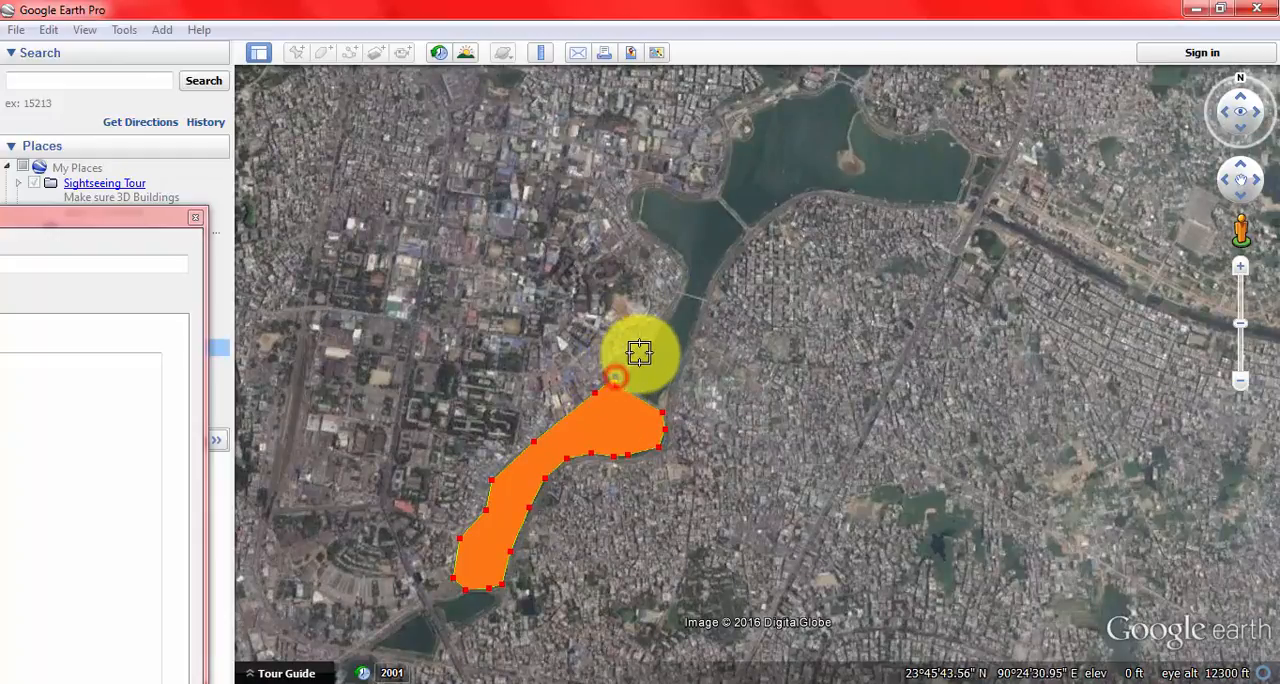
click(651, 333)
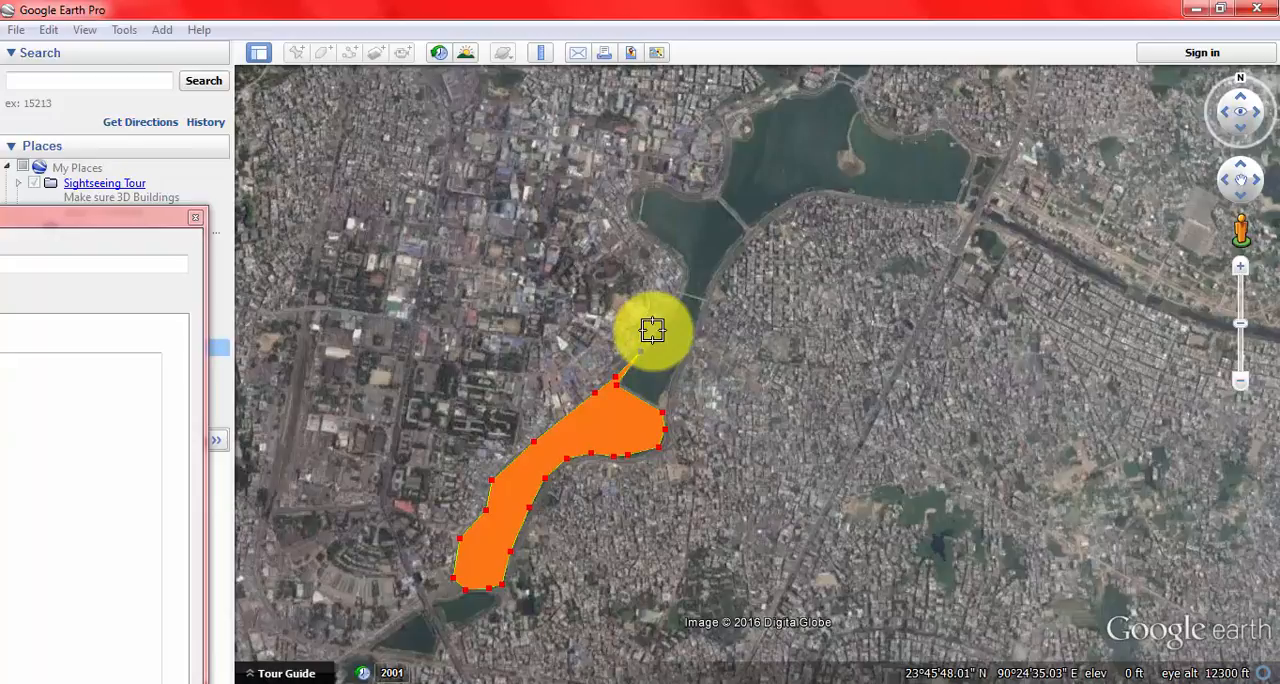
click(652, 330)
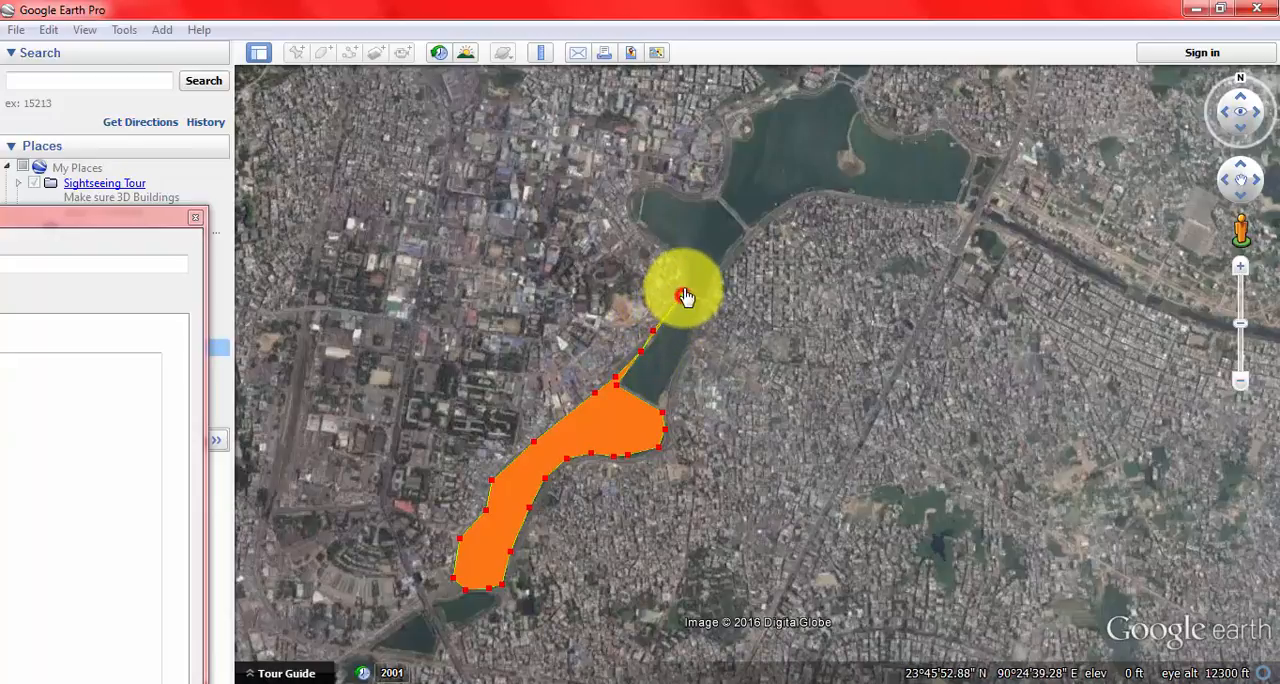
click(683, 277)
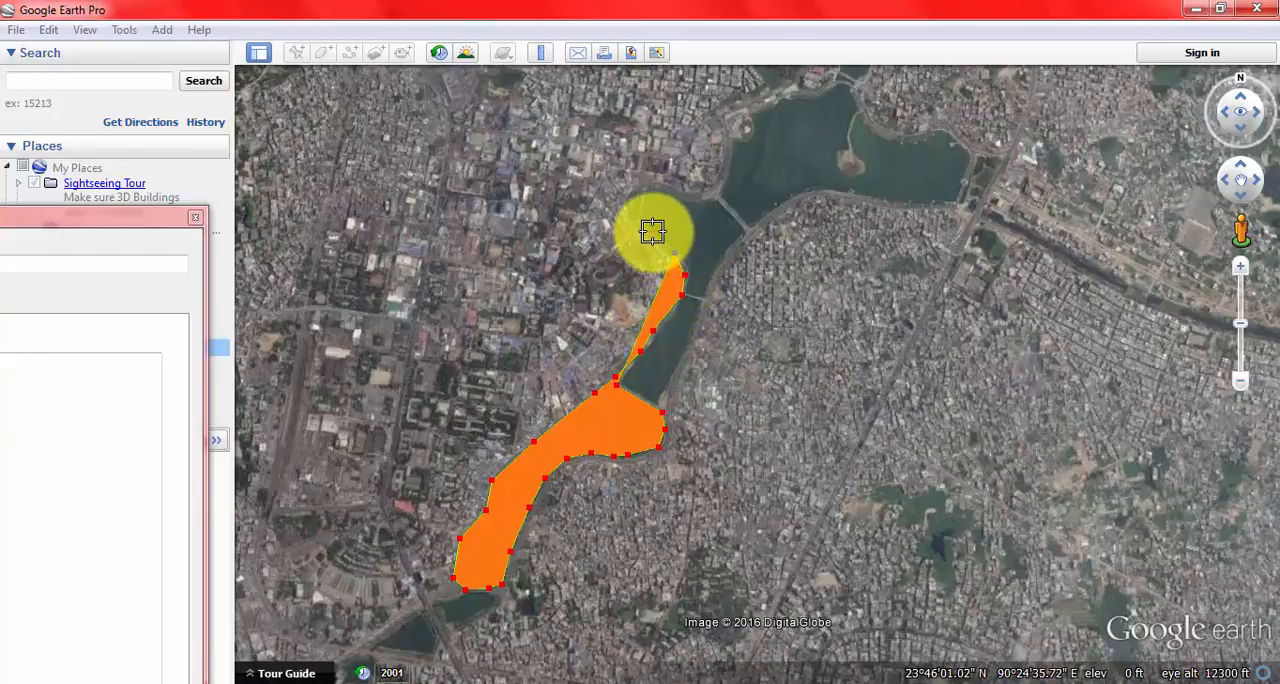
click(652, 230)
click(628, 198)
click(643, 187)
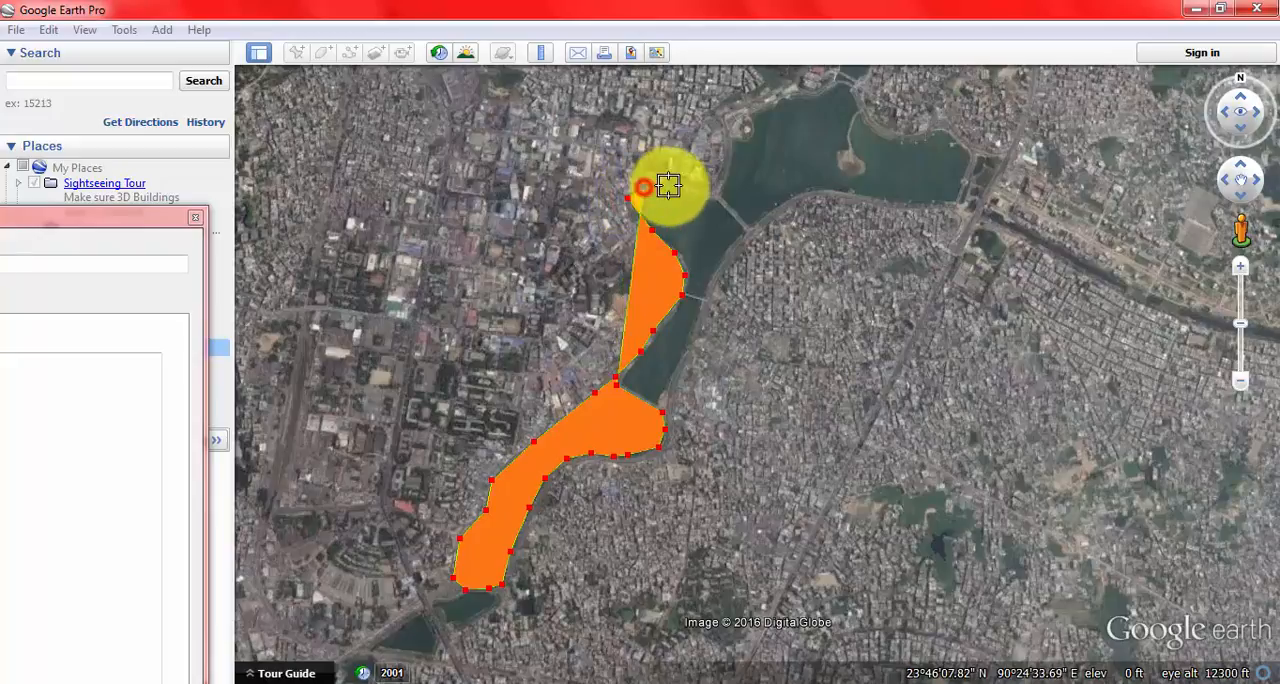
Step: Continue the polygon from the western inlet along the upper basin's northwestern shore to its northernmost bridge
click(710, 189)
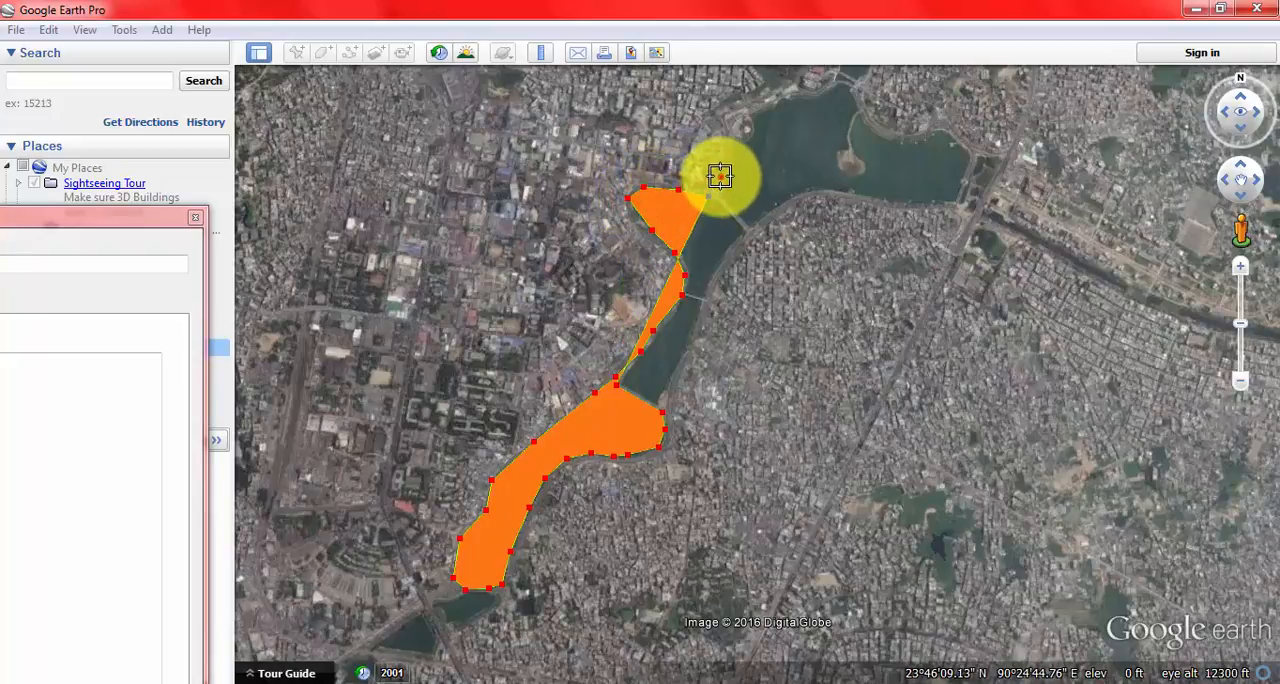
click(720, 177)
click(735, 136)
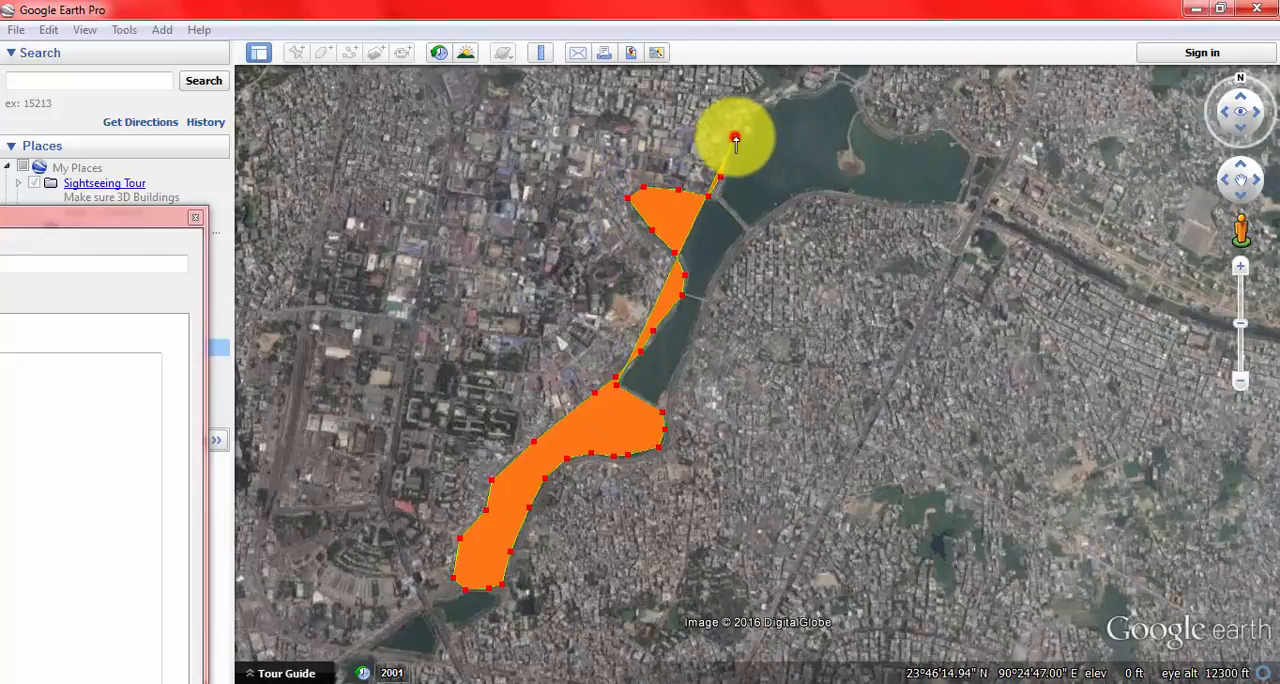
click(751, 113)
click(799, 100)
click(835, 93)
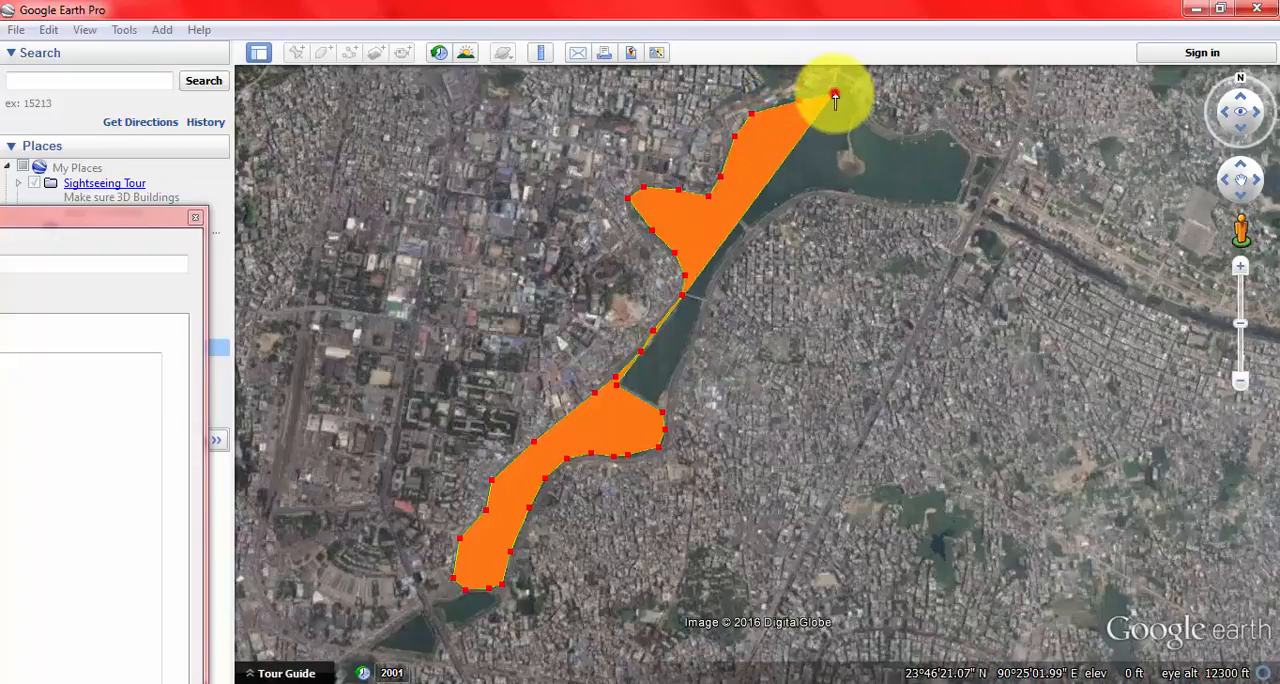
click(846, 88)
Step: Trace the polygon from the northernmost bridge around the basin's eastern arm to its southeastern corner
click(867, 121)
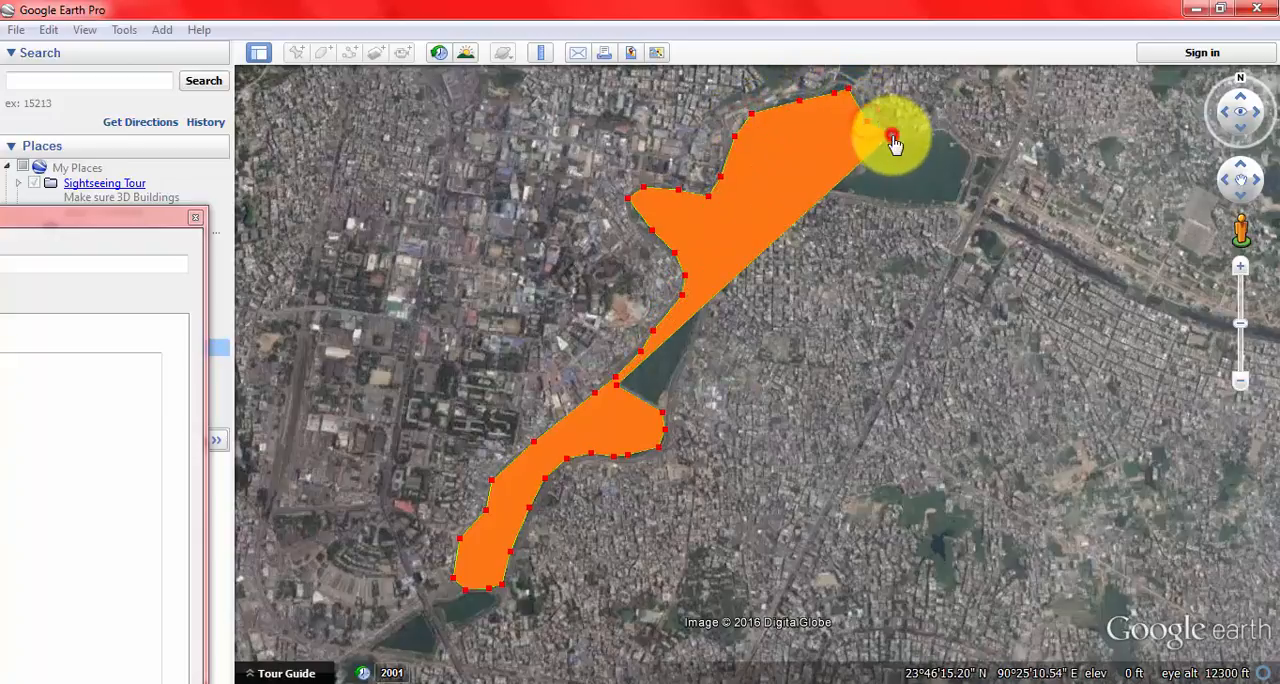
click(915, 136)
click(948, 140)
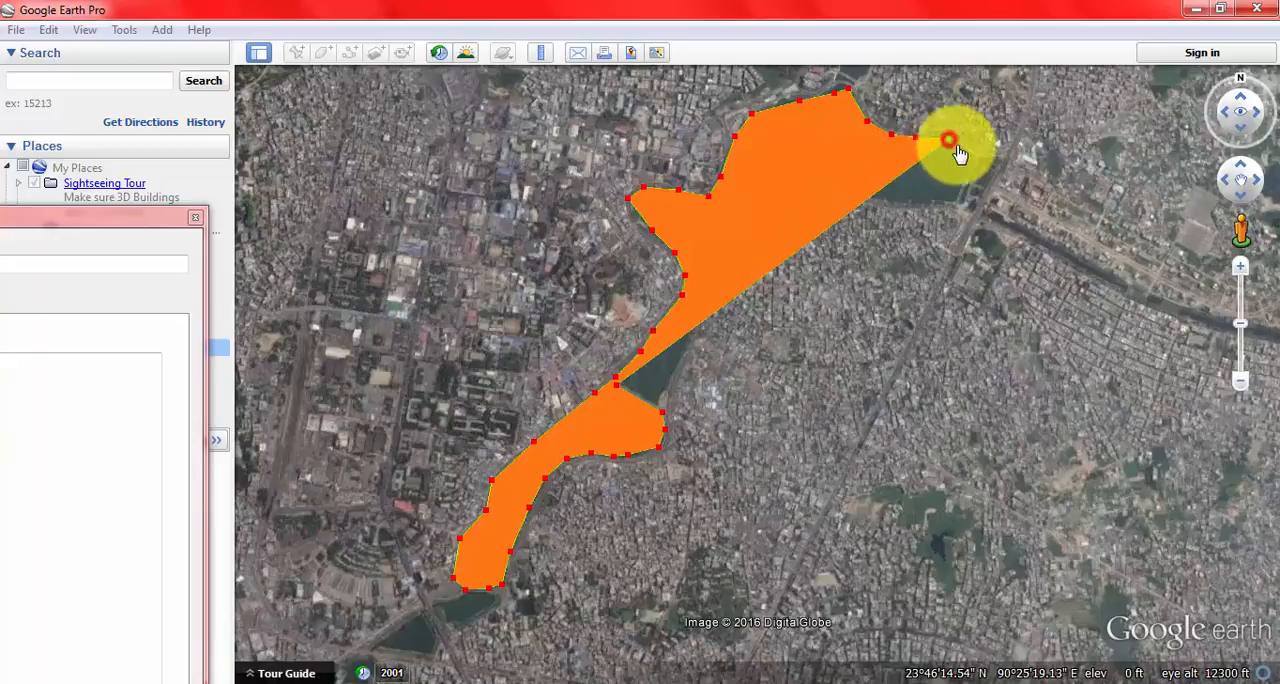
click(960, 184)
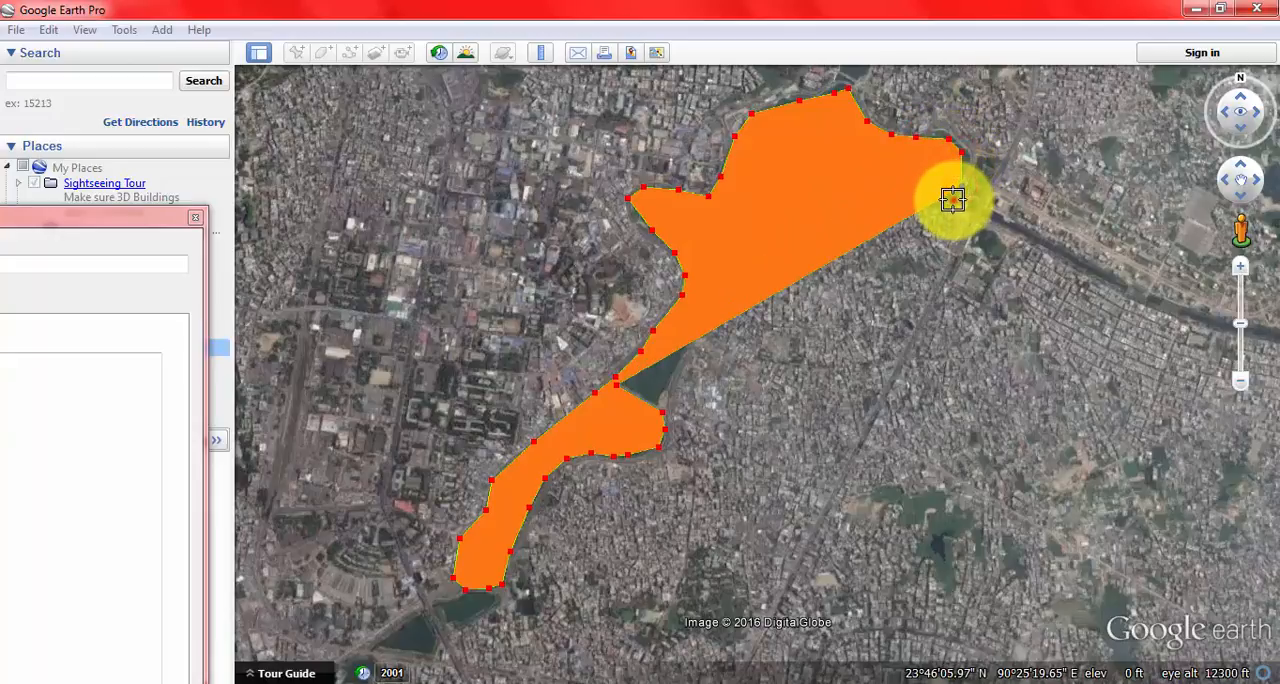
click(936, 198)
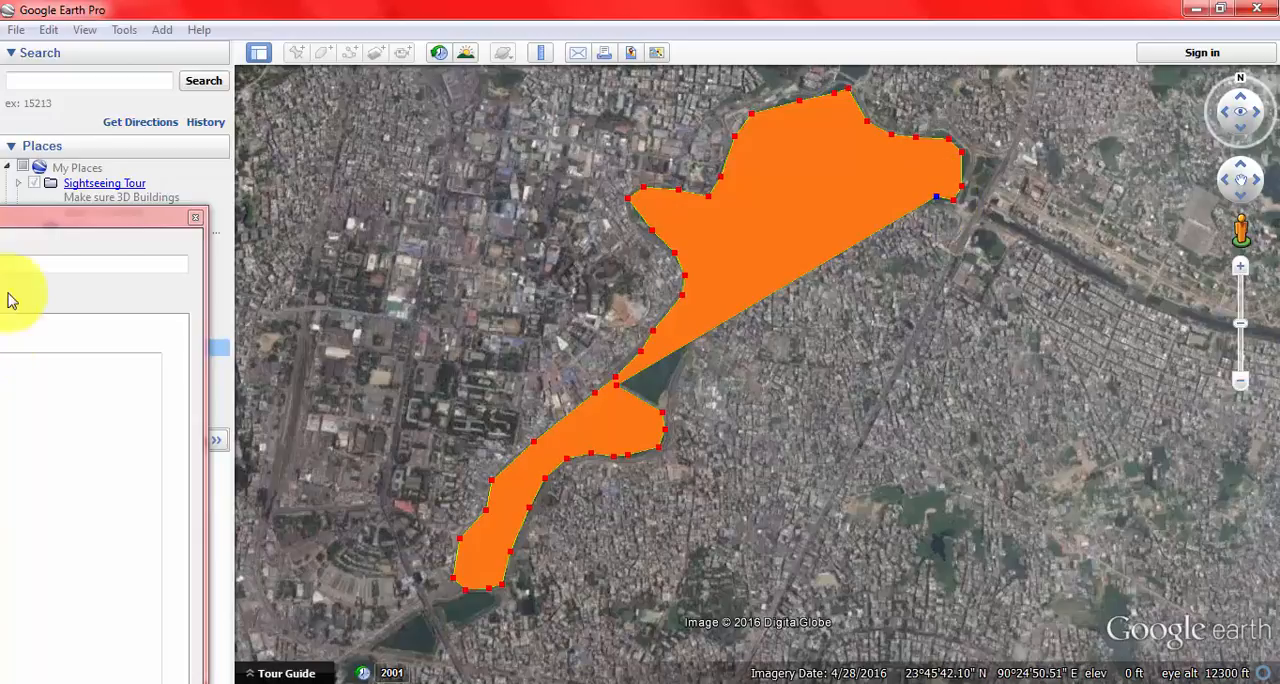
Step: Bring the polygon's properties window back into view and show its style and color settings
drag(100, 218, 632, 78)
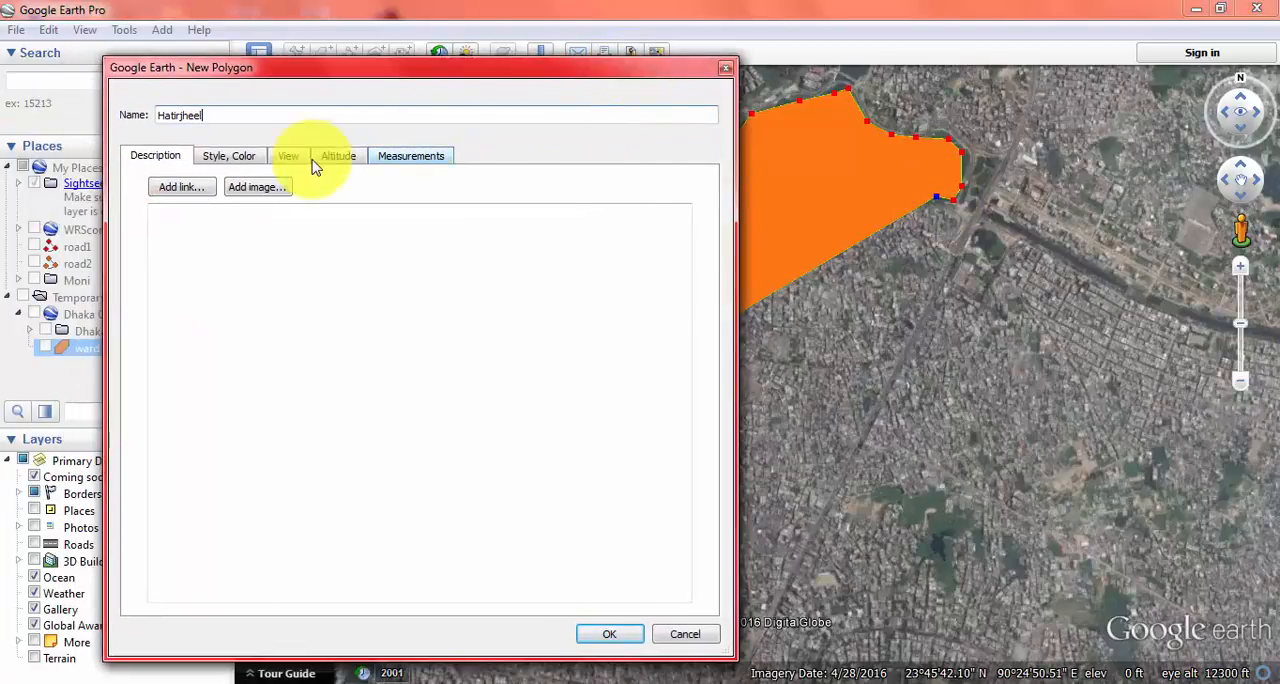
click(226, 155)
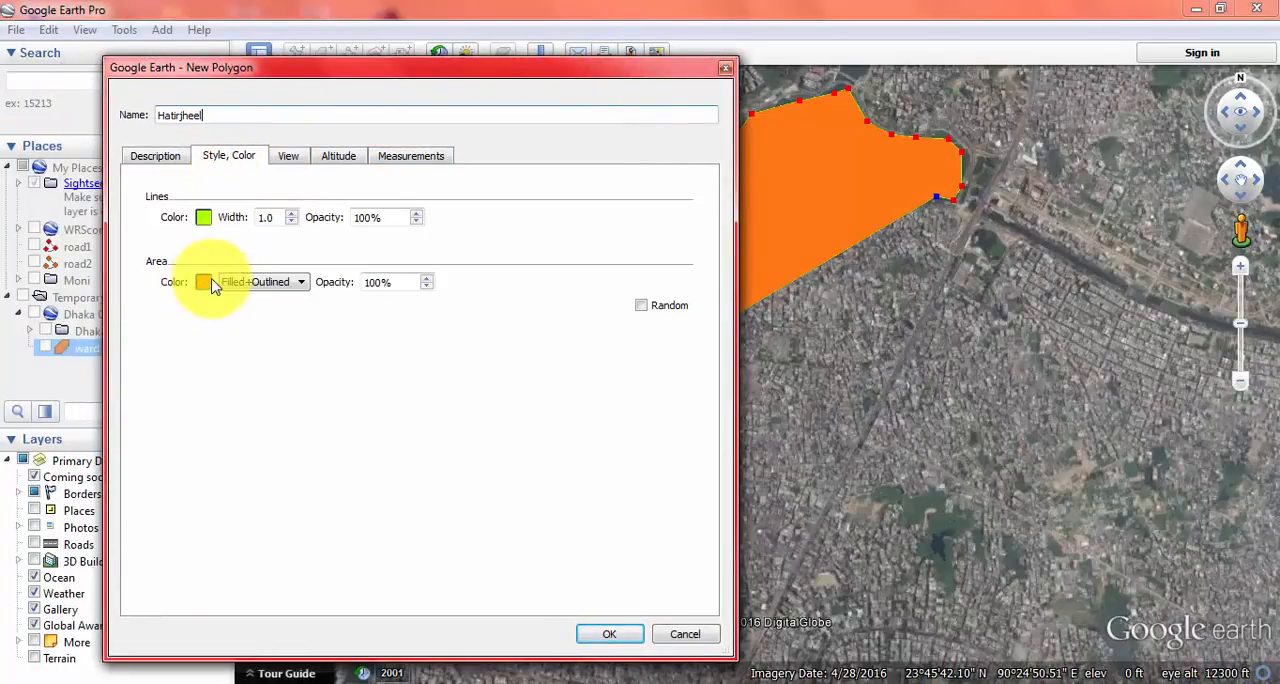
click(250, 283)
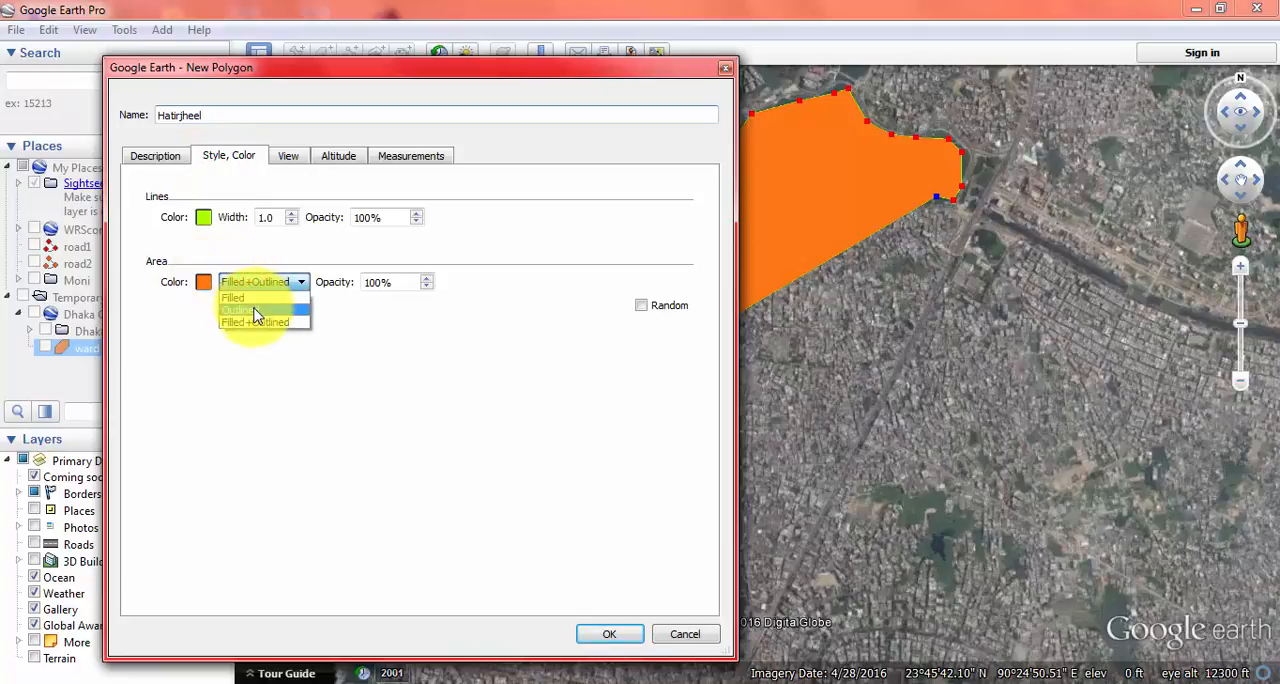
click(204, 285)
click(204, 285)
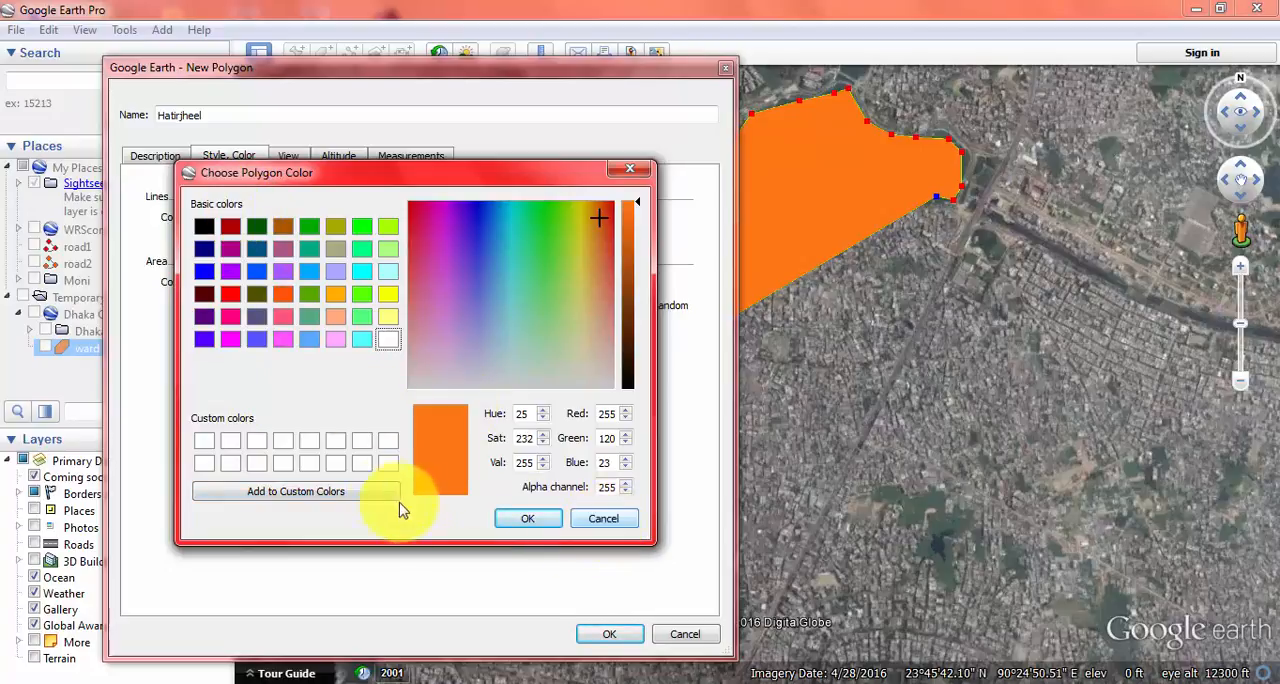
click(612, 525)
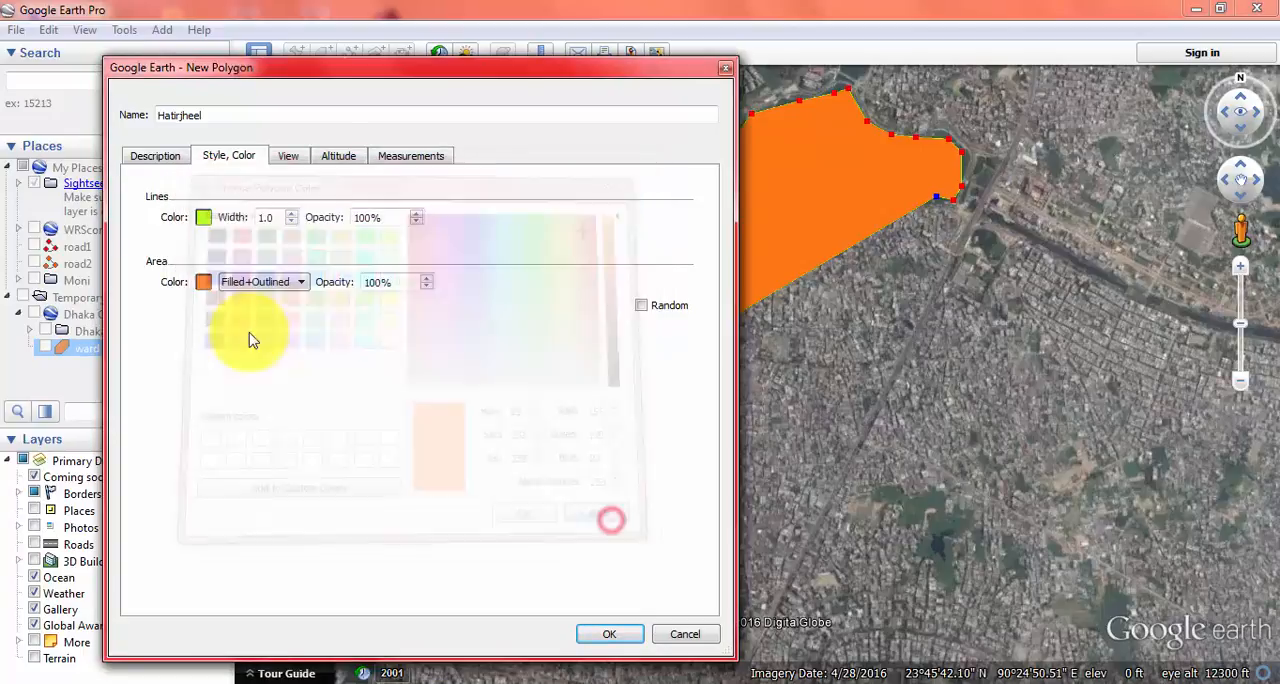
Step: Set the polygon's area opacity to 0% and save the polygon
drag(414, 282, 357, 283)
text(0)
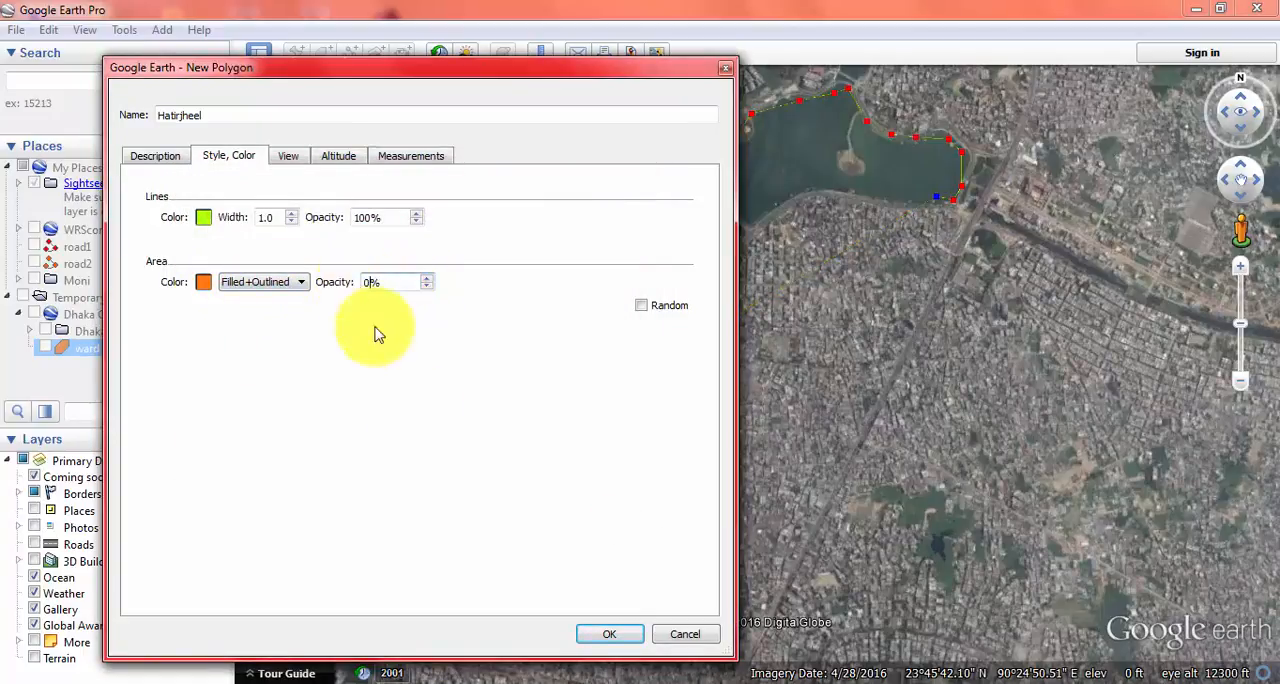
click(605, 634)
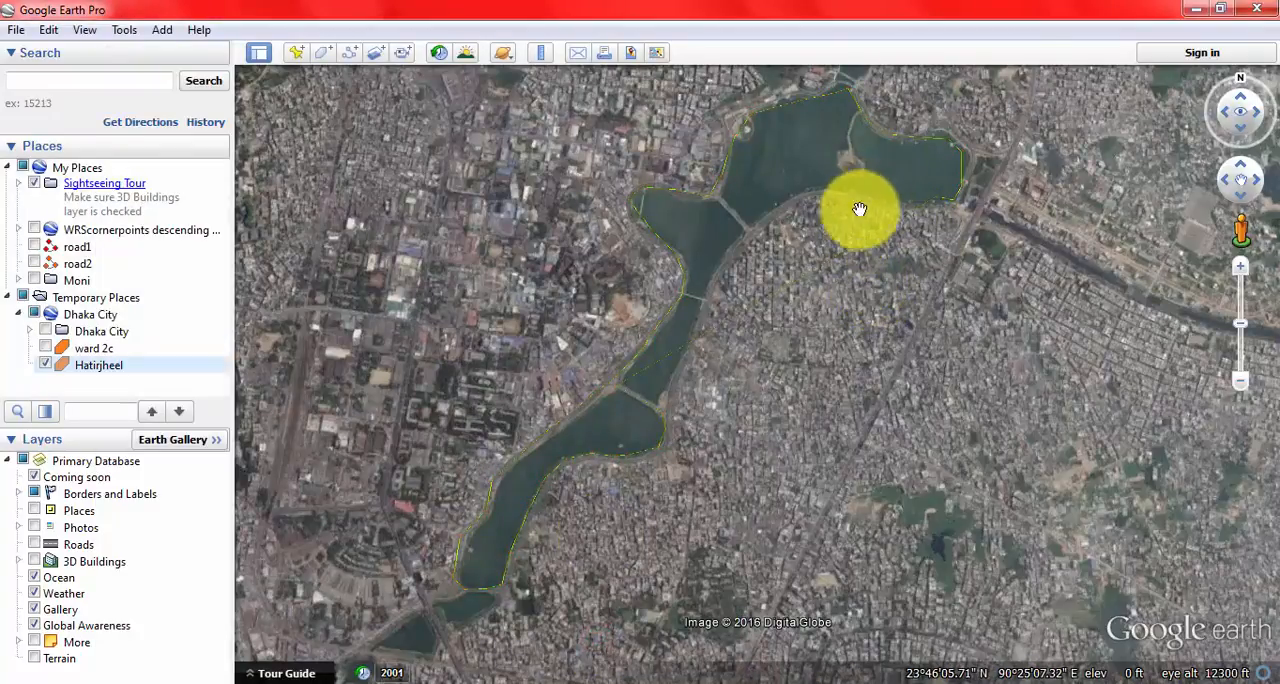
Step: Delete the Hatirjheel polygon from the Dhaka City folder in Temporary Places
drag(857, 209, 780, 303)
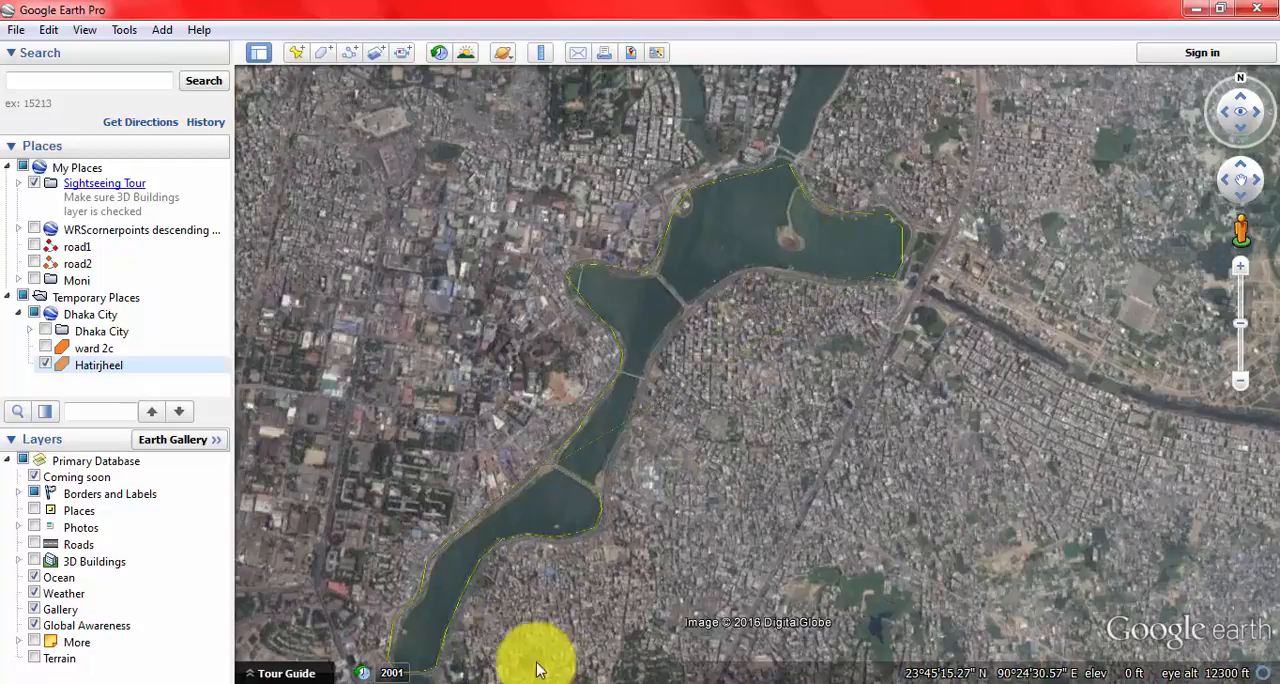
drag(664, 463, 572, 408)
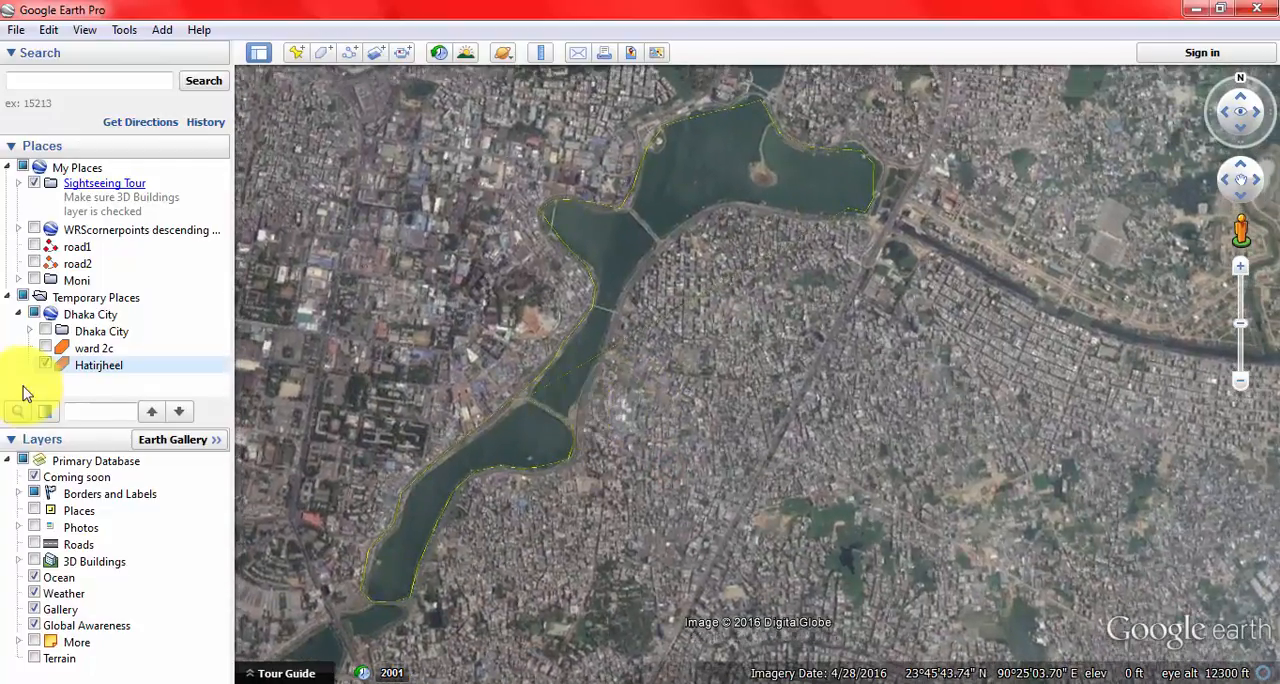
right_click(88, 367)
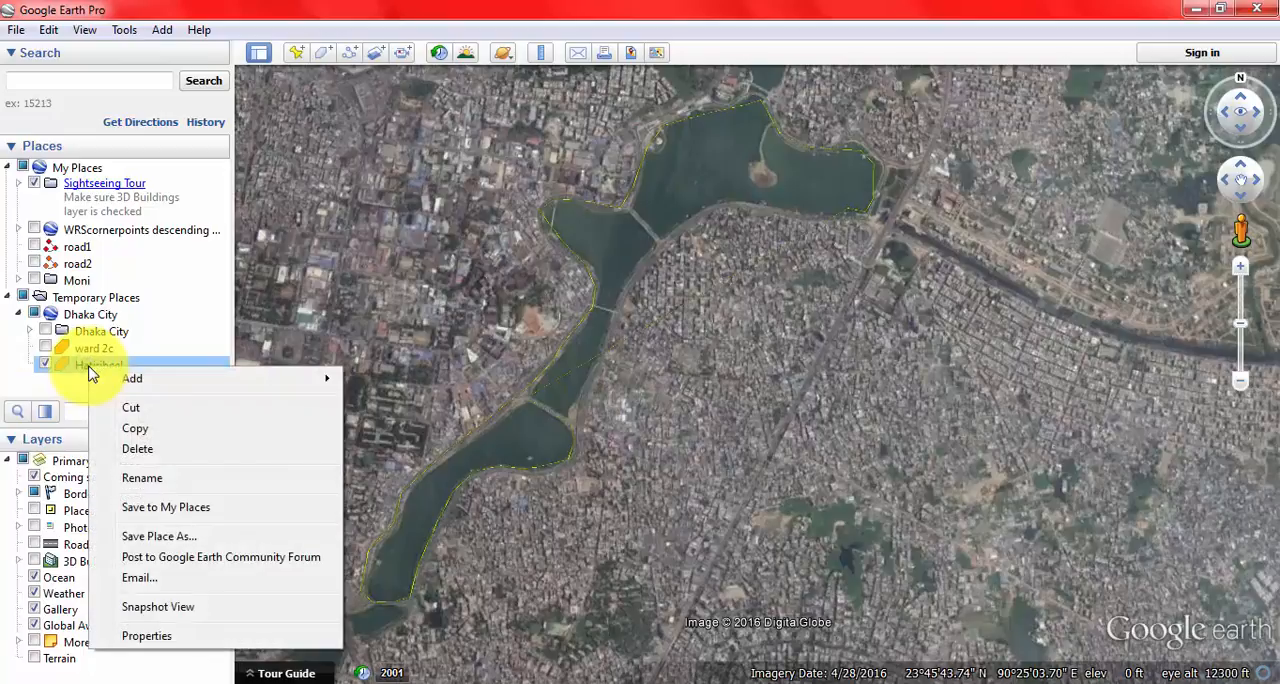
click(163, 456)
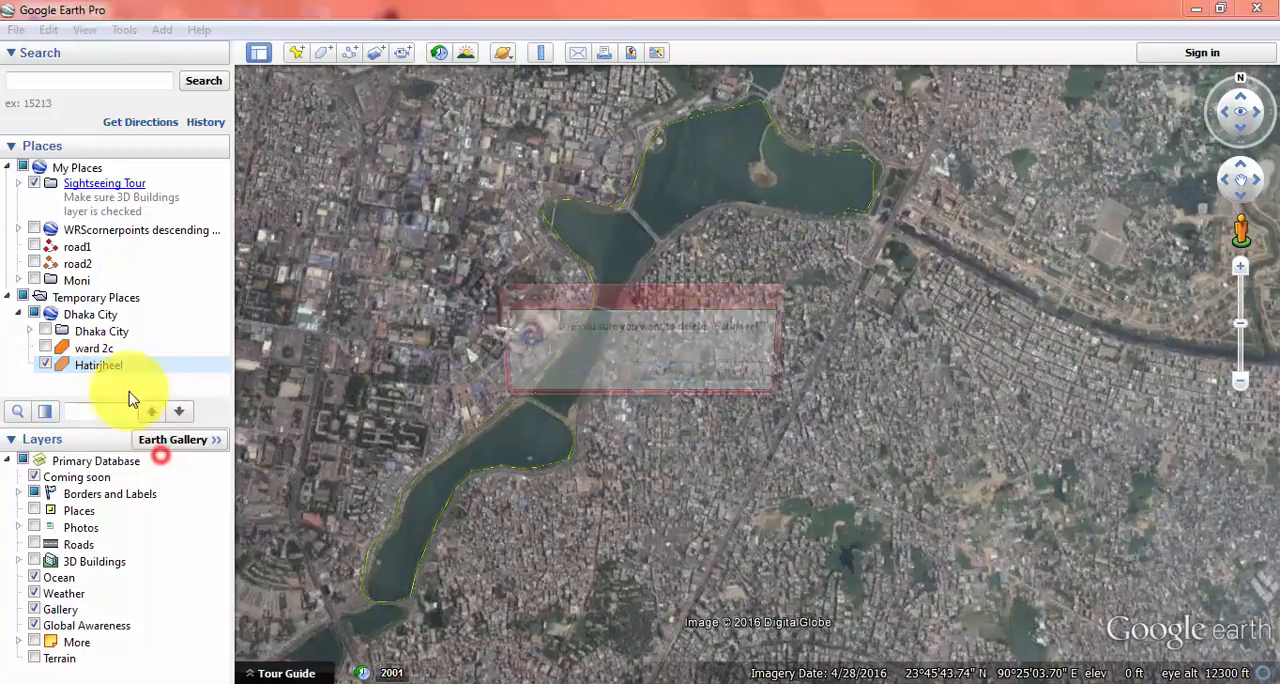
click(645, 377)
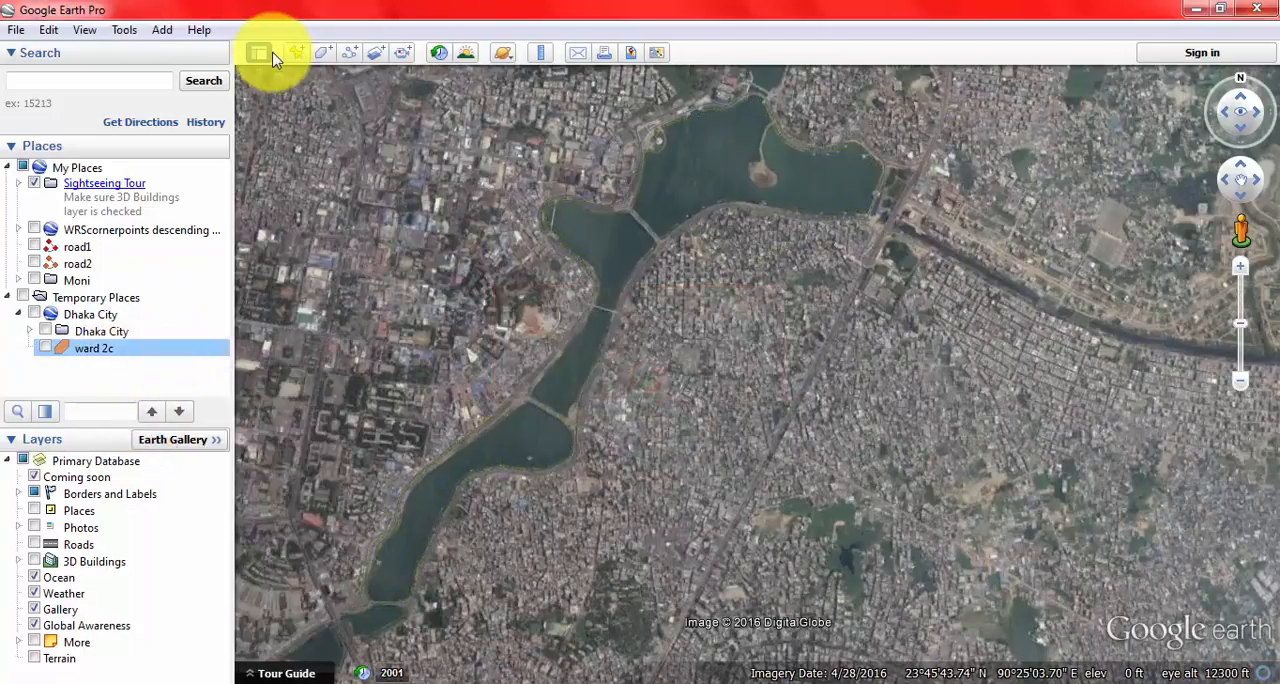
Step: Start a replacement polygon named Hatirjheel and move its properties window clear of the whole lake
click(162, 30)
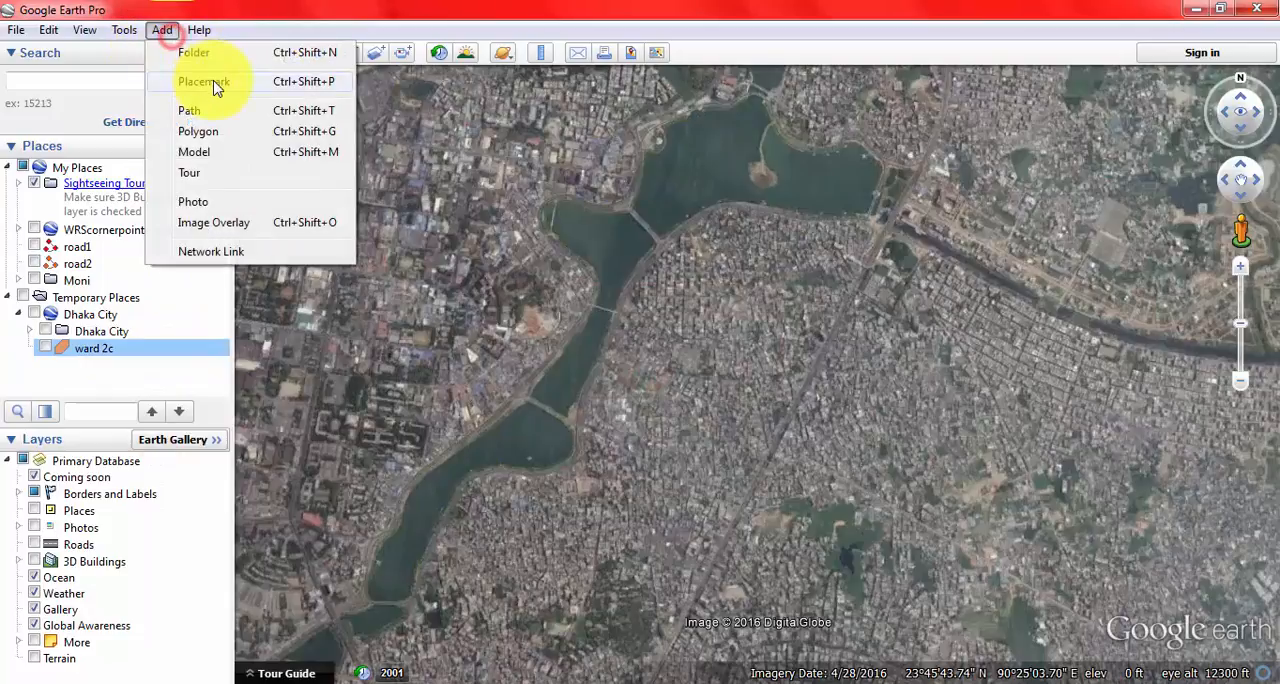
click(224, 135)
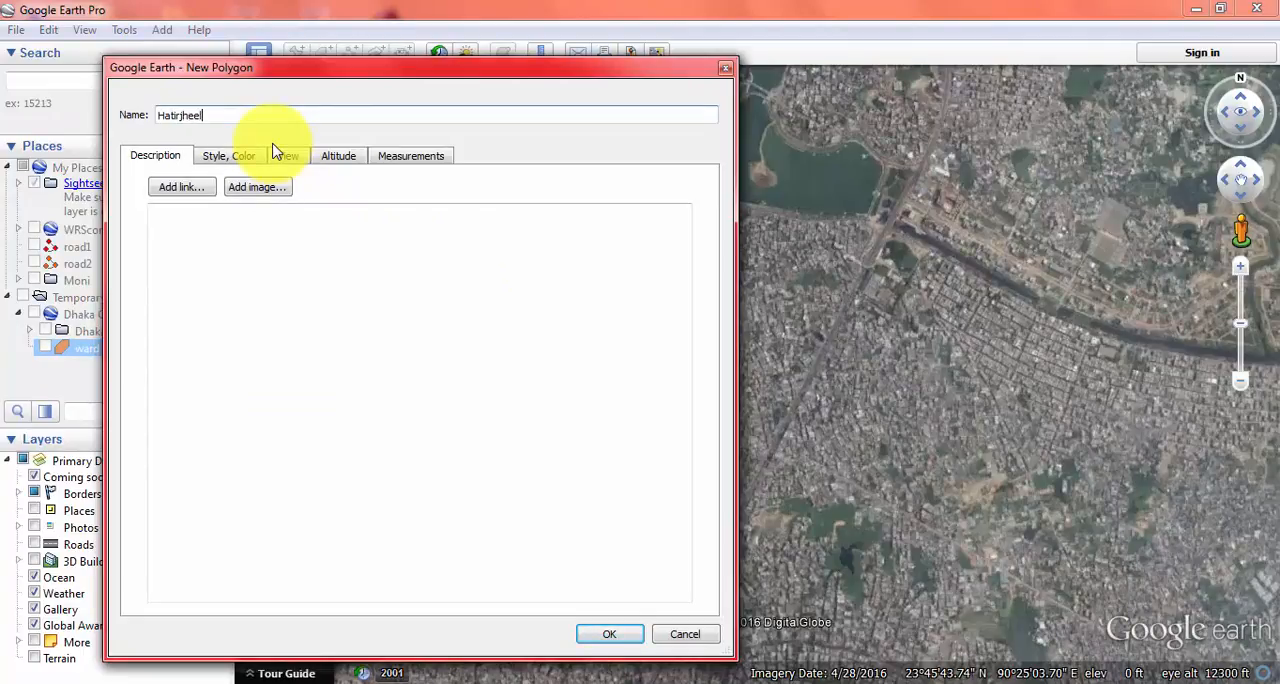
drag(664, 78, 135, 500)
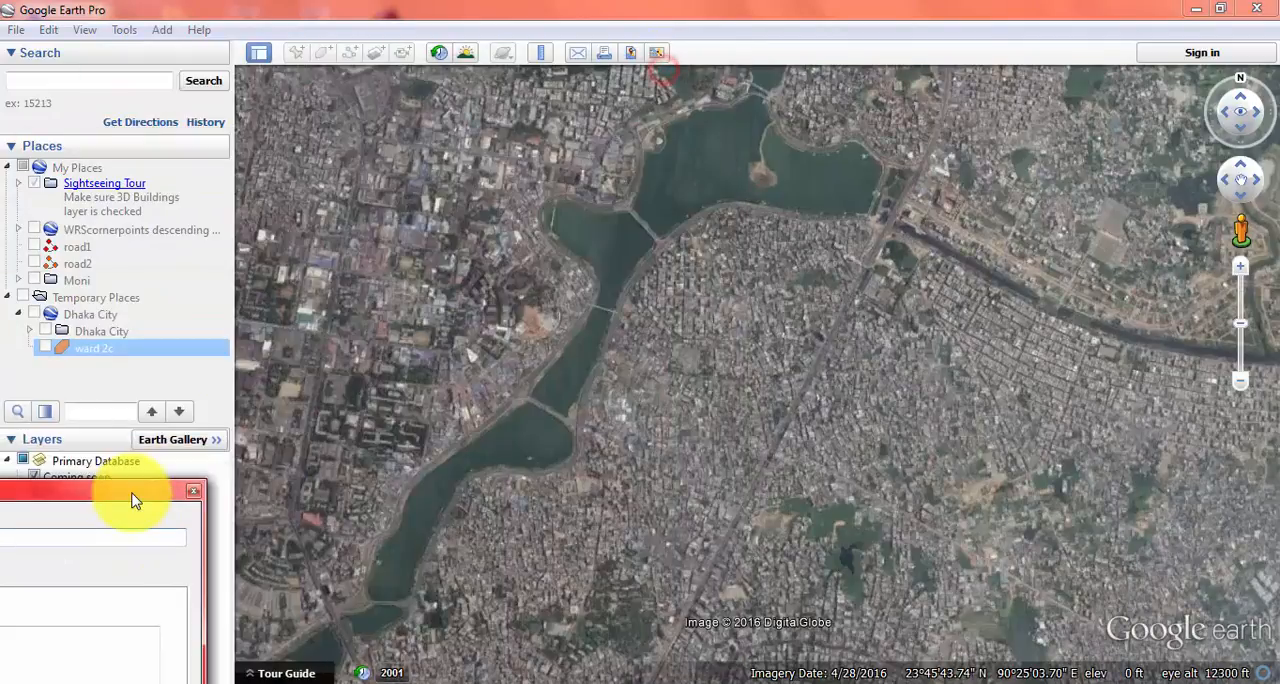
Step: Place polygon vertices across the lake's southern end and up its eastern bank to the middle bridge
click(374, 599)
click(401, 602)
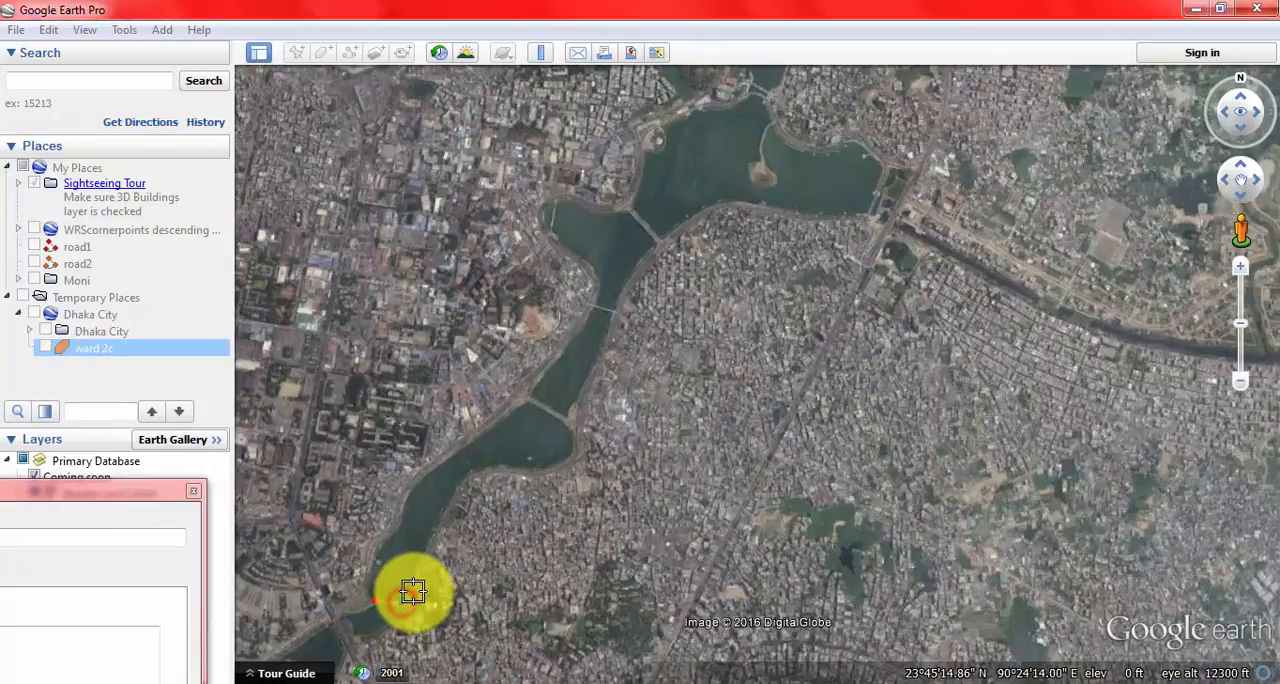
click(414, 592)
click(420, 561)
click(453, 495)
click(468, 481)
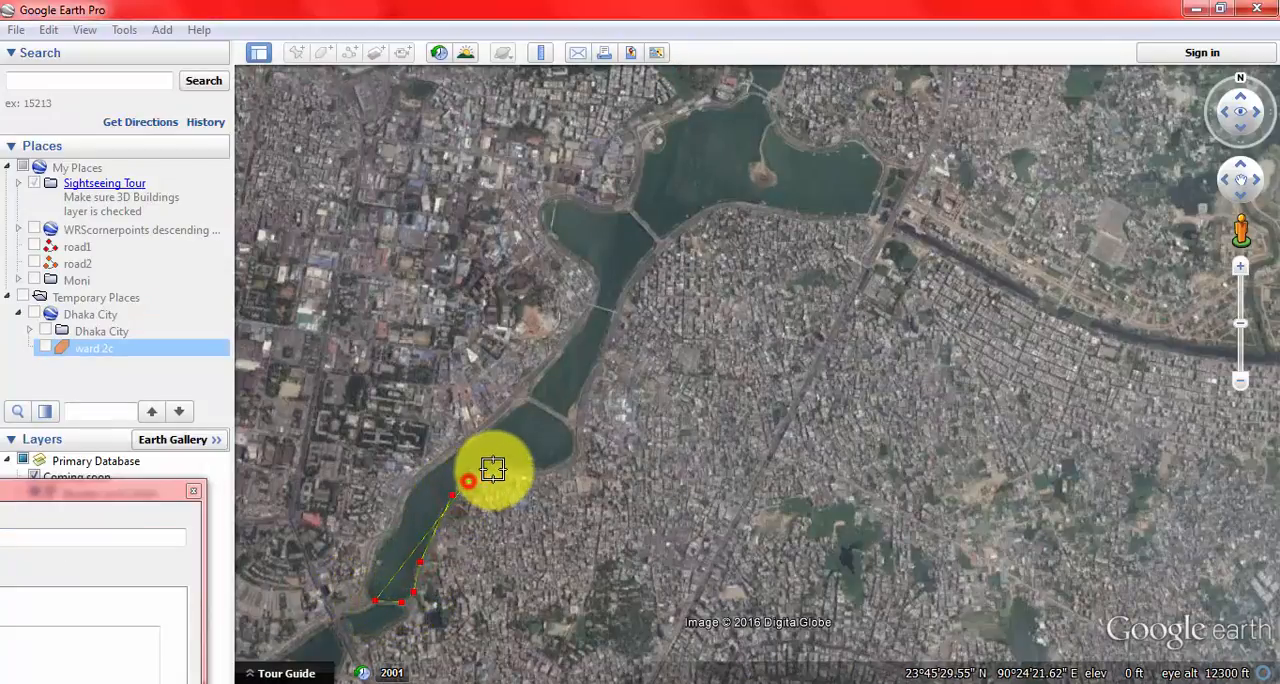
click(494, 469)
click(538, 474)
click(565, 463)
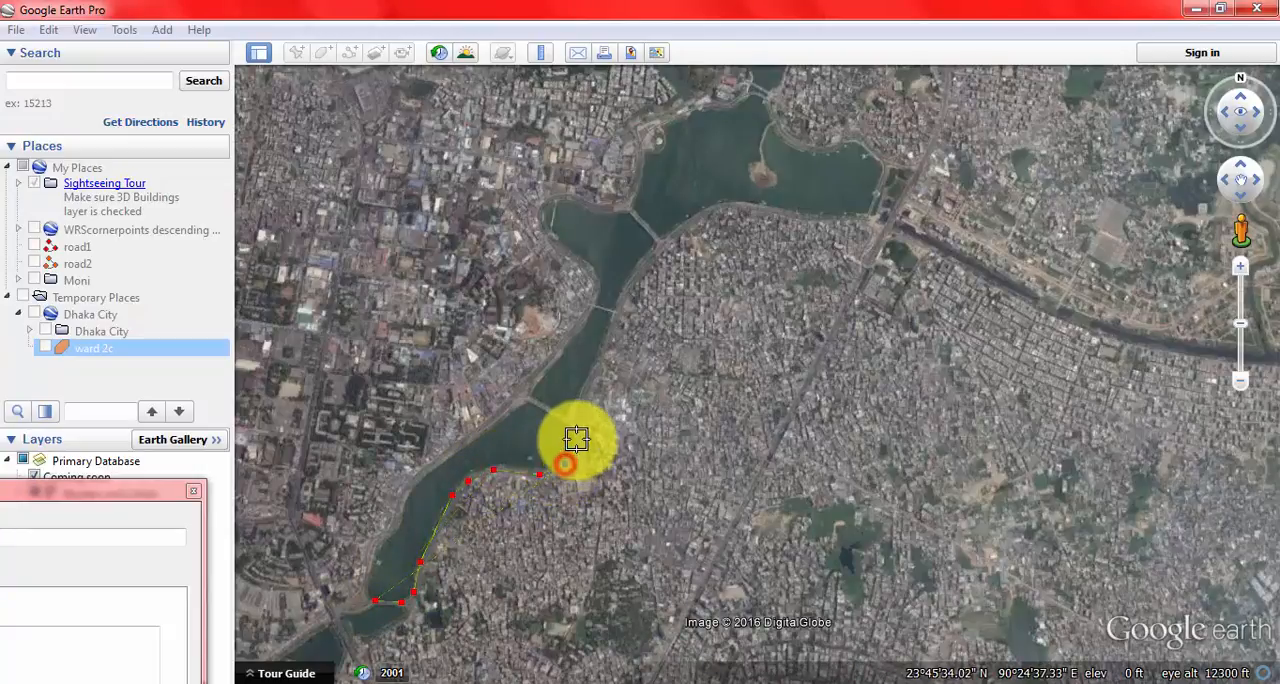
click(577, 439)
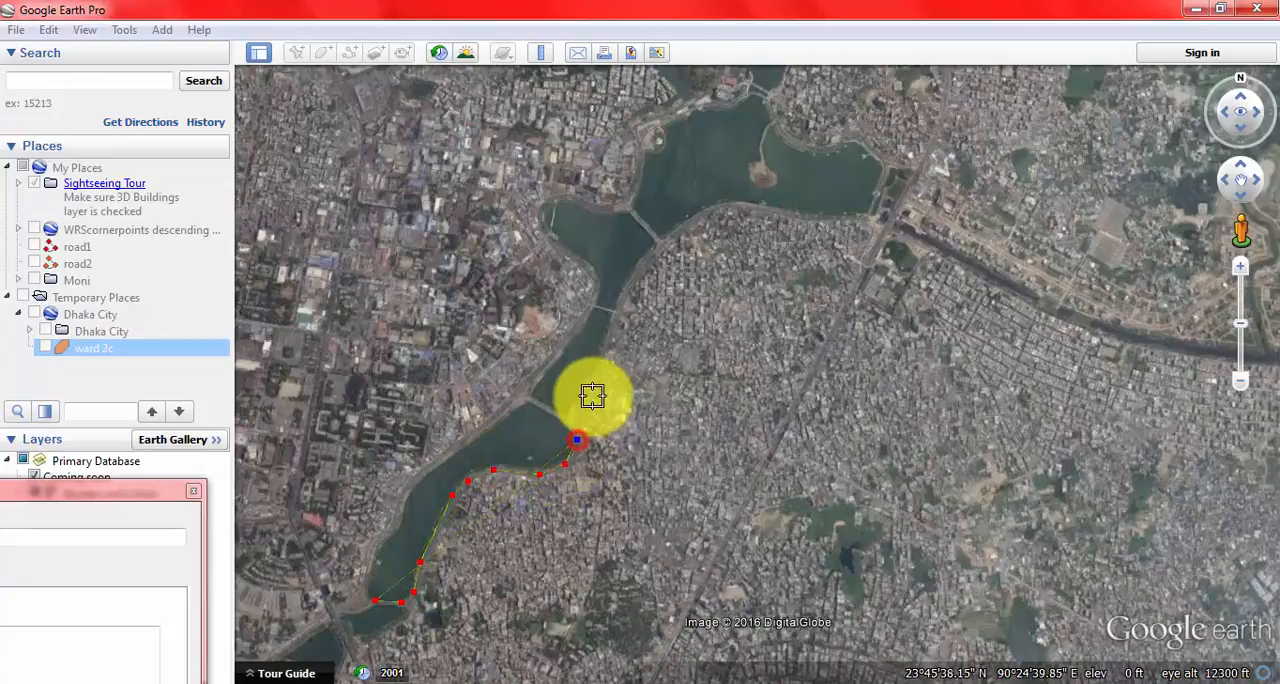
Step: Continue the polygon vertices up the lake's eastern bank and along the northern basin's southern shore to its eastern end
click(613, 320)
click(637, 271)
click(673, 234)
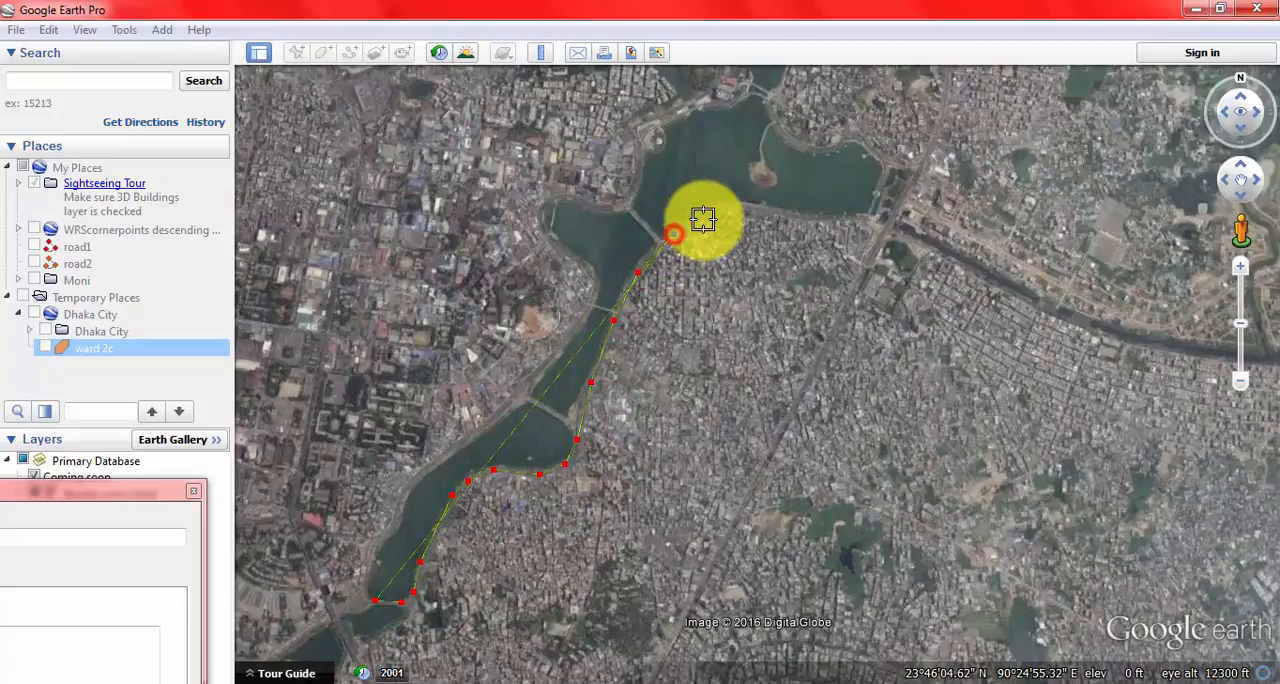
click(775, 210)
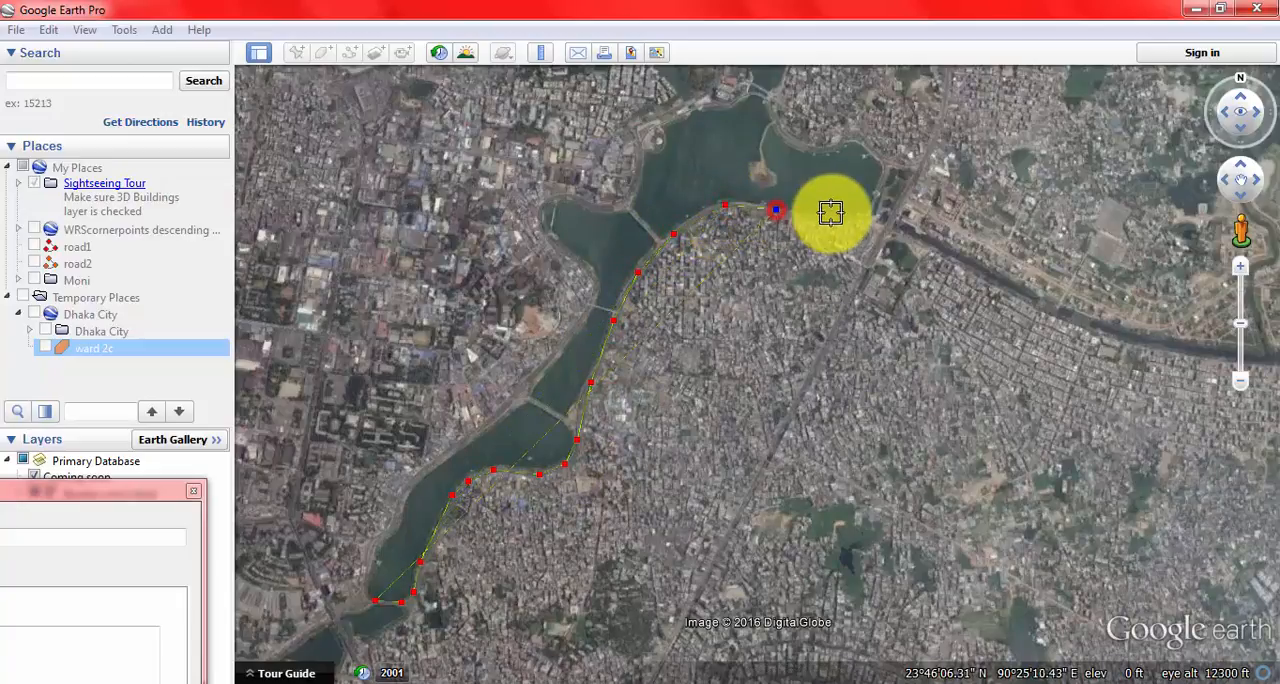
click(838, 215)
click(877, 213)
click(887, 176)
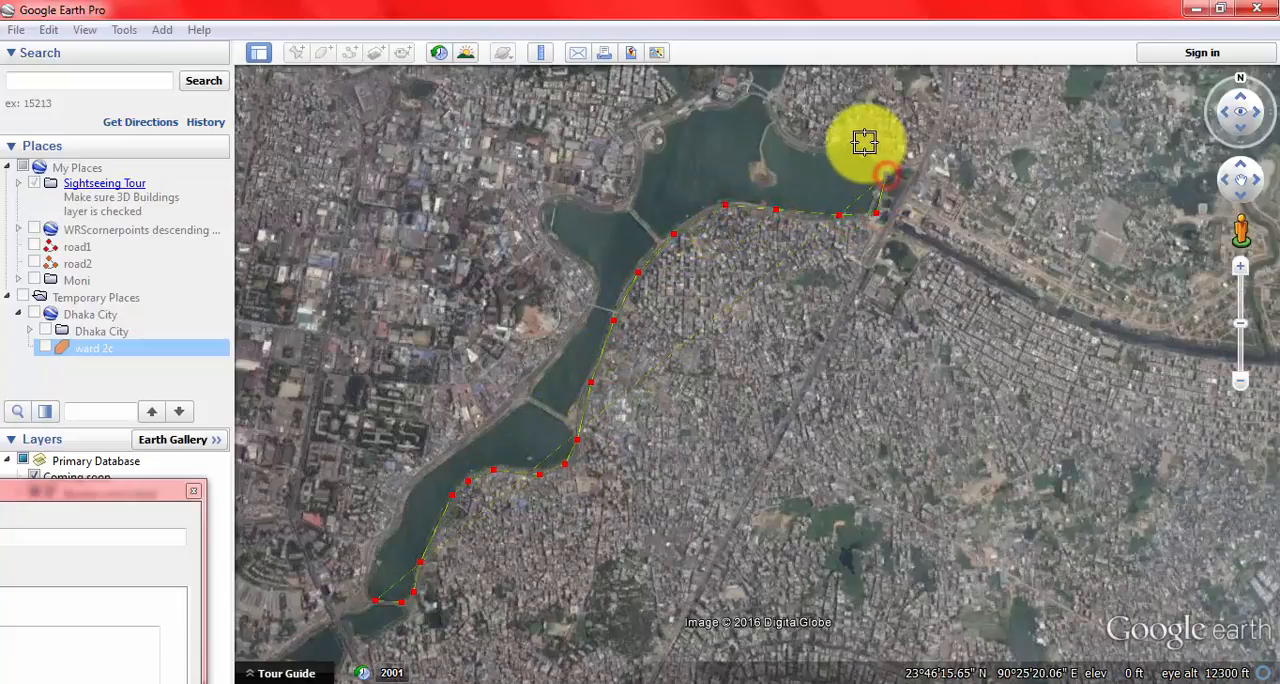
Step: Place polygon vertices westward along the northern basin's upper shore, past its northern tip to the northwestern bank
click(816, 152)
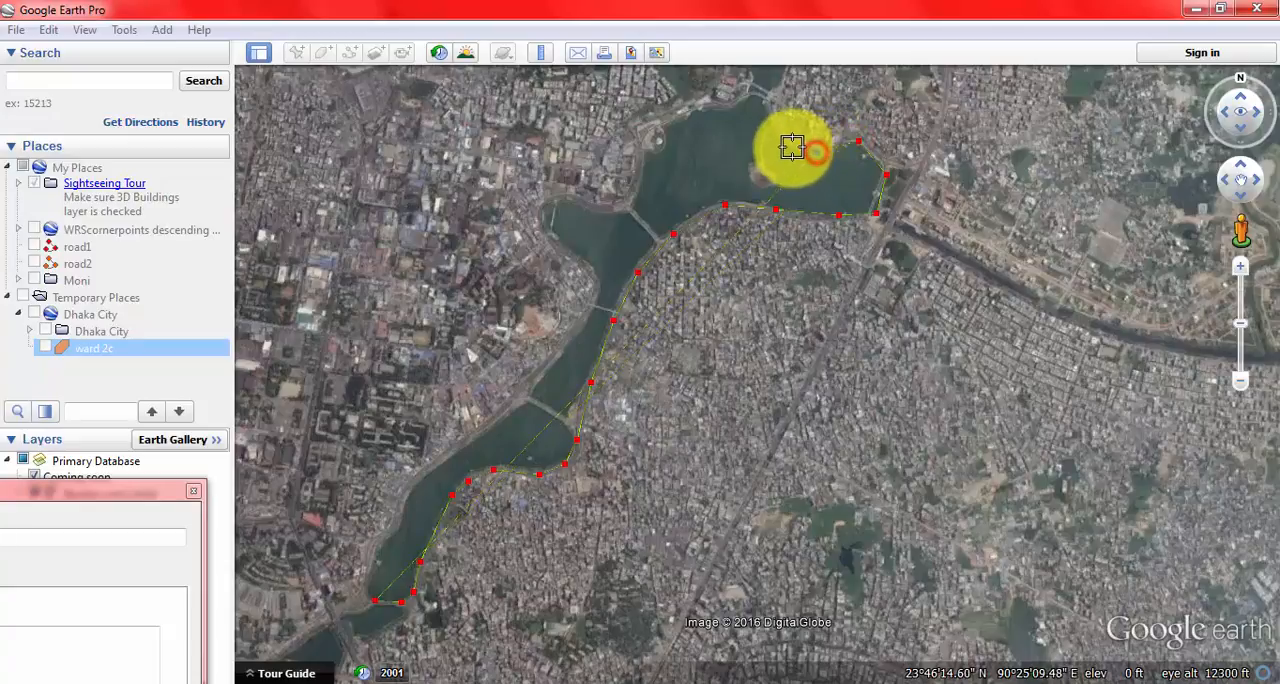
click(790, 148)
click(769, 119)
click(753, 98)
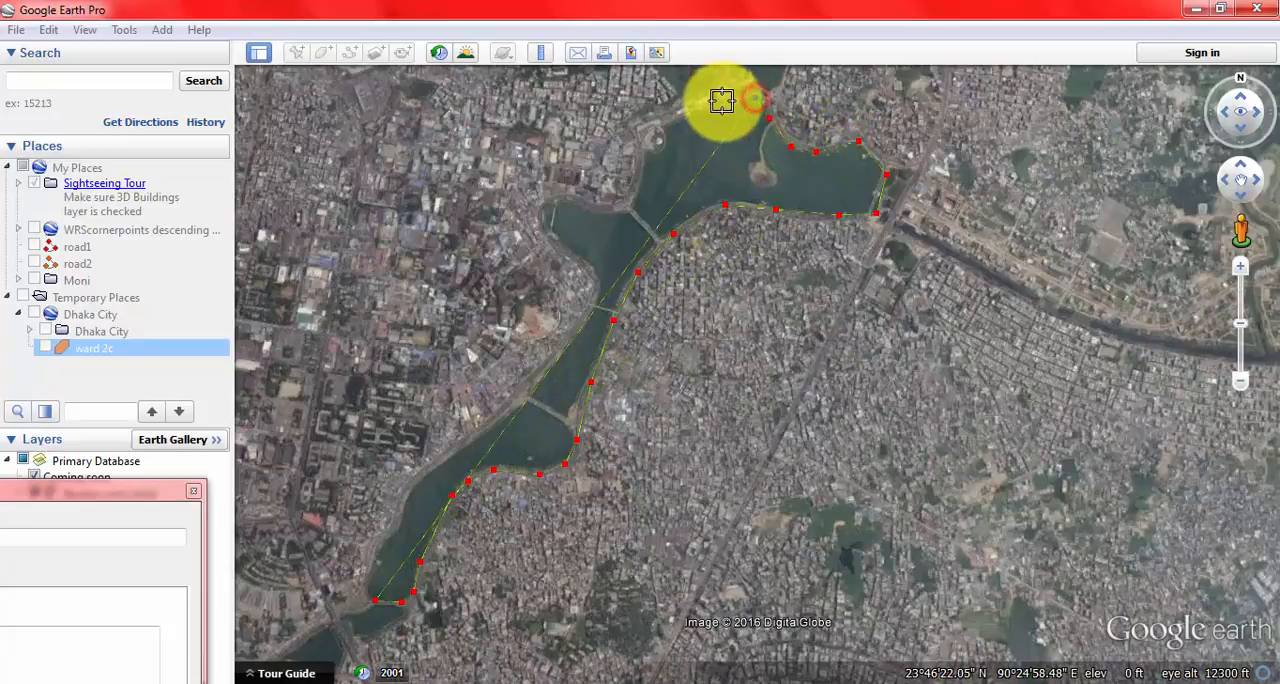
click(678, 118)
click(658, 145)
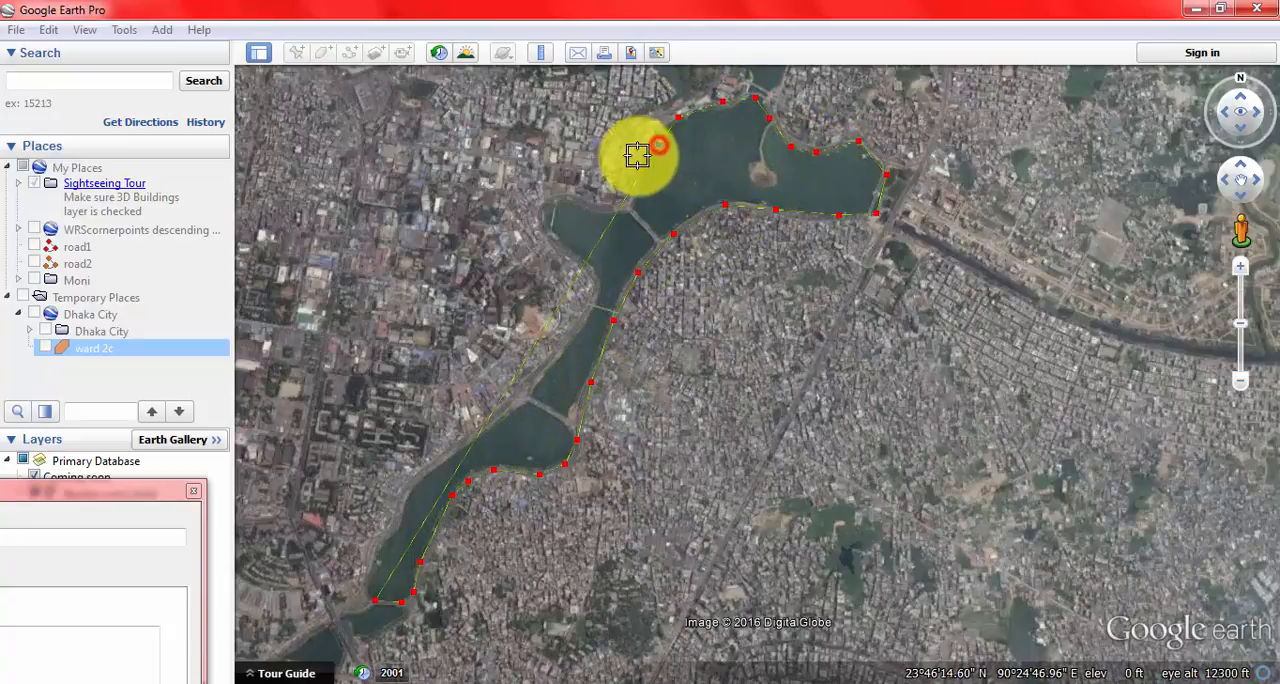
Step: Trace polygon vertices around the lake's small western arm and back to the narrow bridge below it
click(637, 192)
click(611, 209)
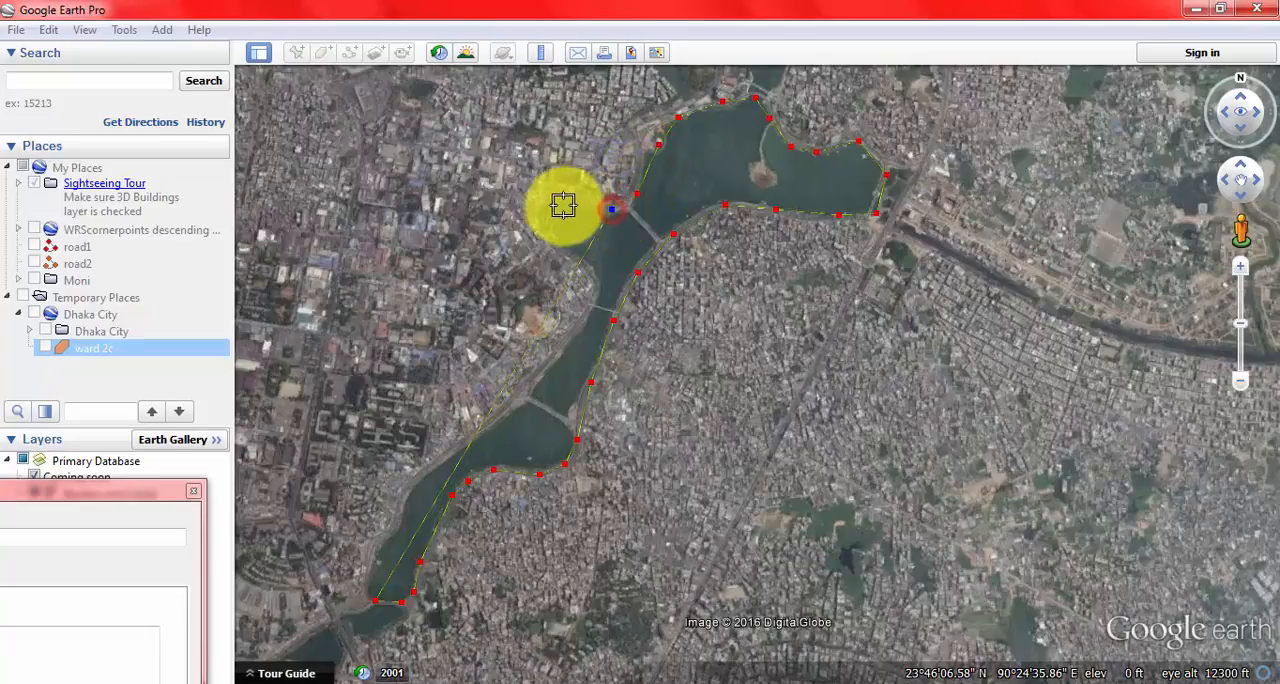
click(543, 224)
click(561, 244)
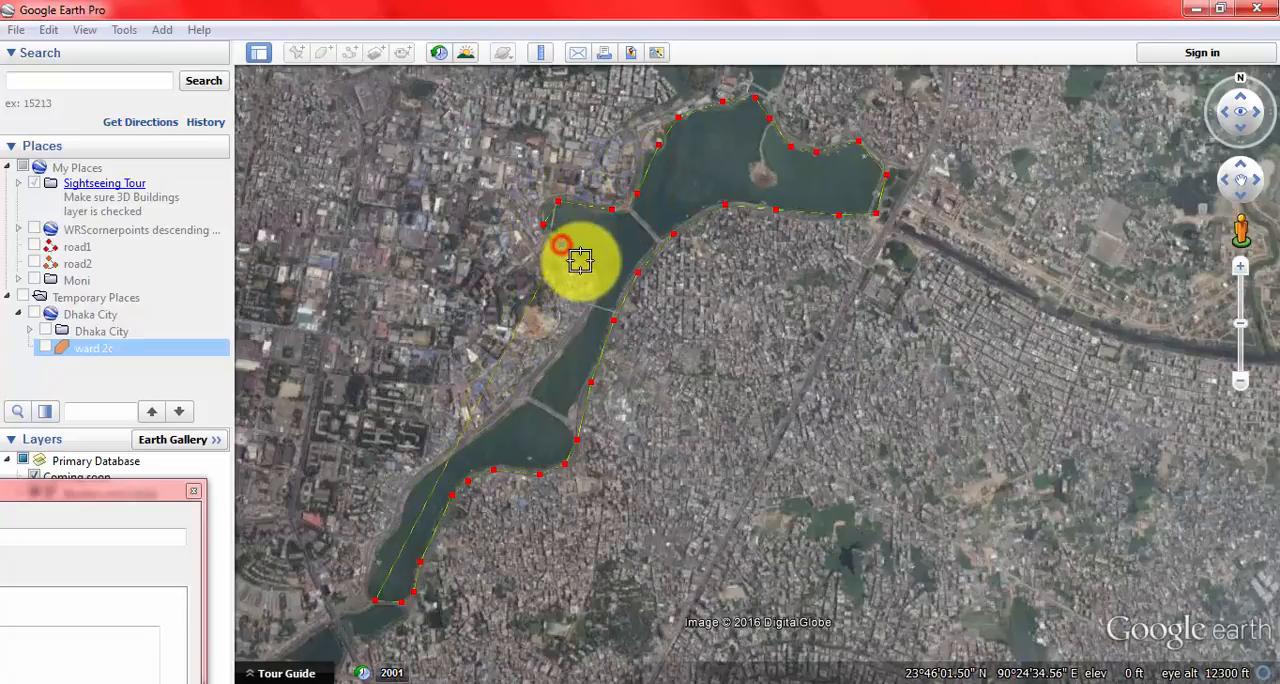
click(586, 273)
click(597, 291)
Step: Complete the outline with vertices down the lake's western bank to the starting point at the southern end
click(577, 337)
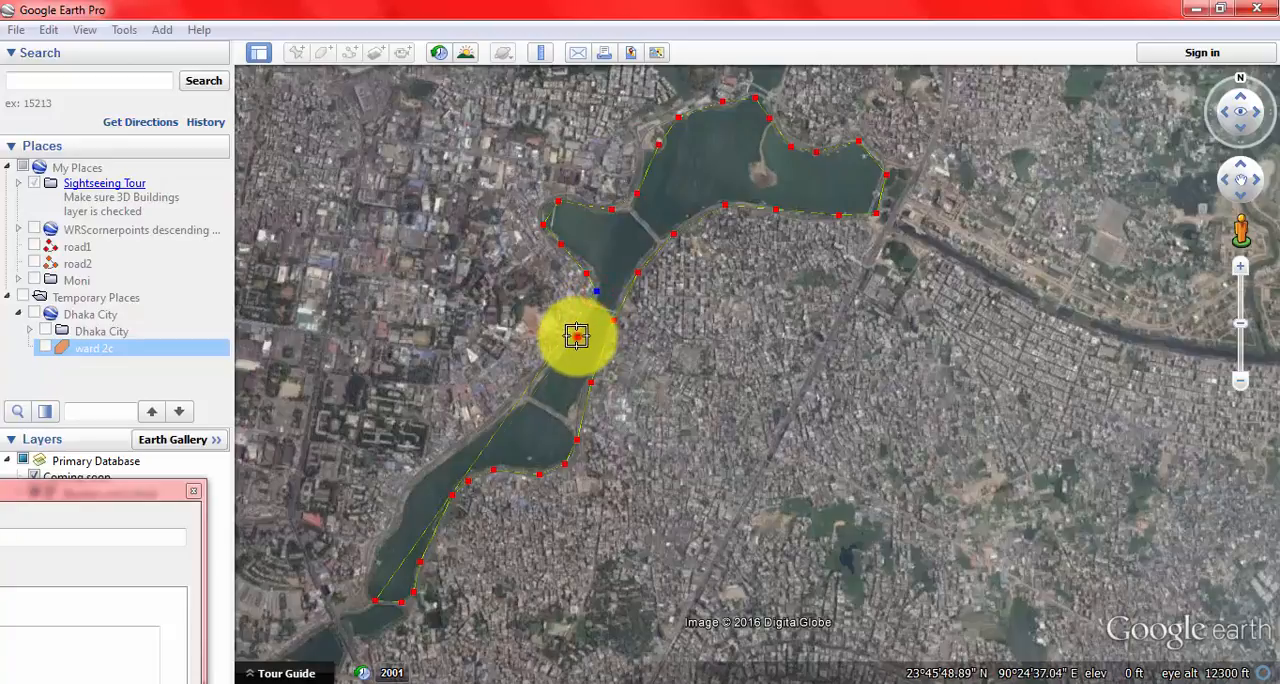
click(527, 400)
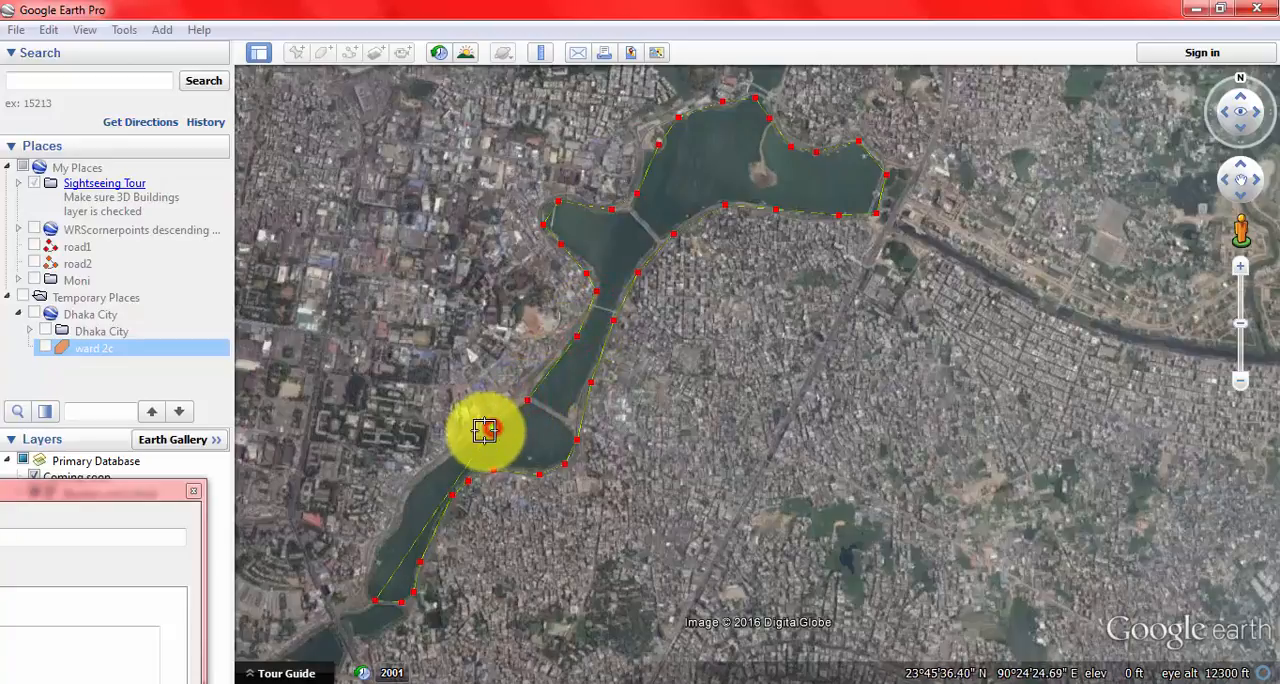
click(438, 460)
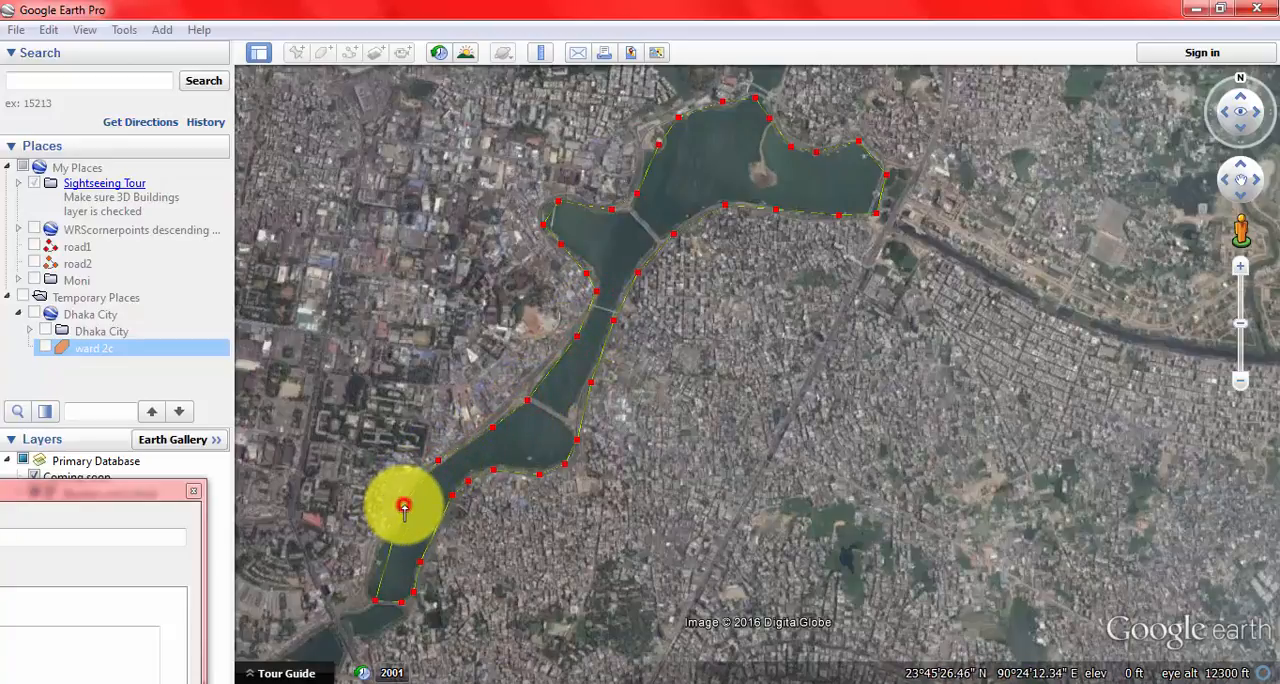
click(403, 507)
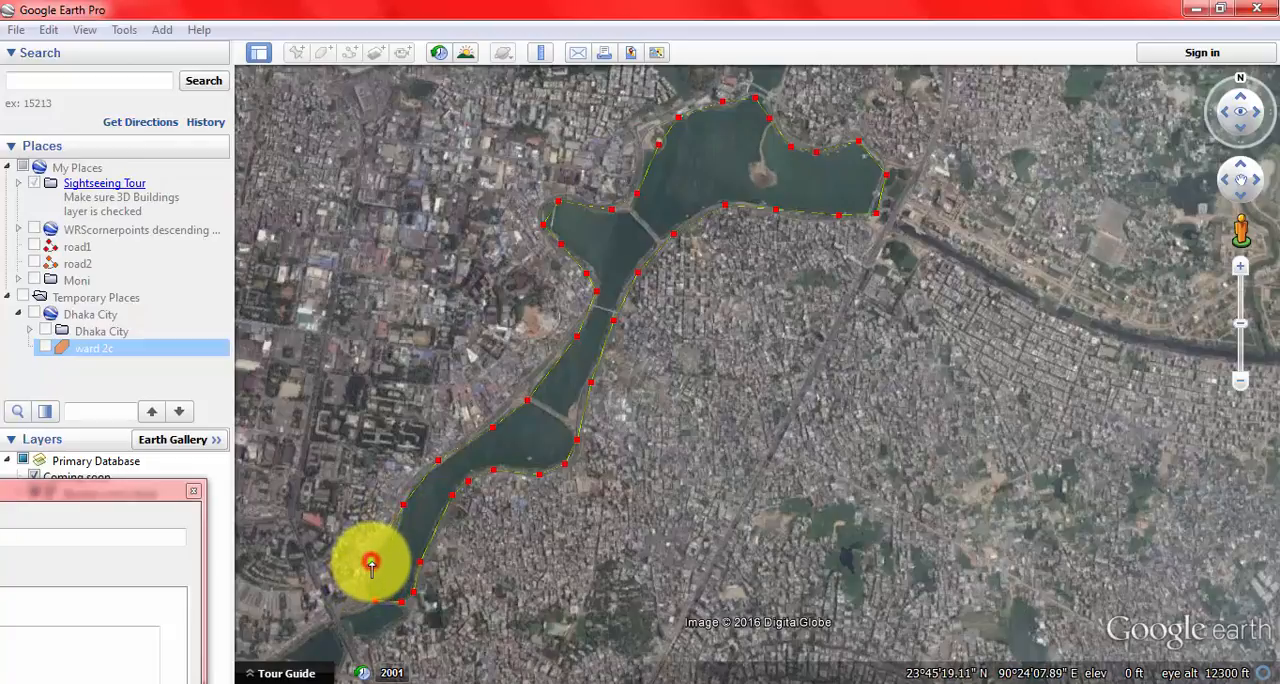
click(371, 563)
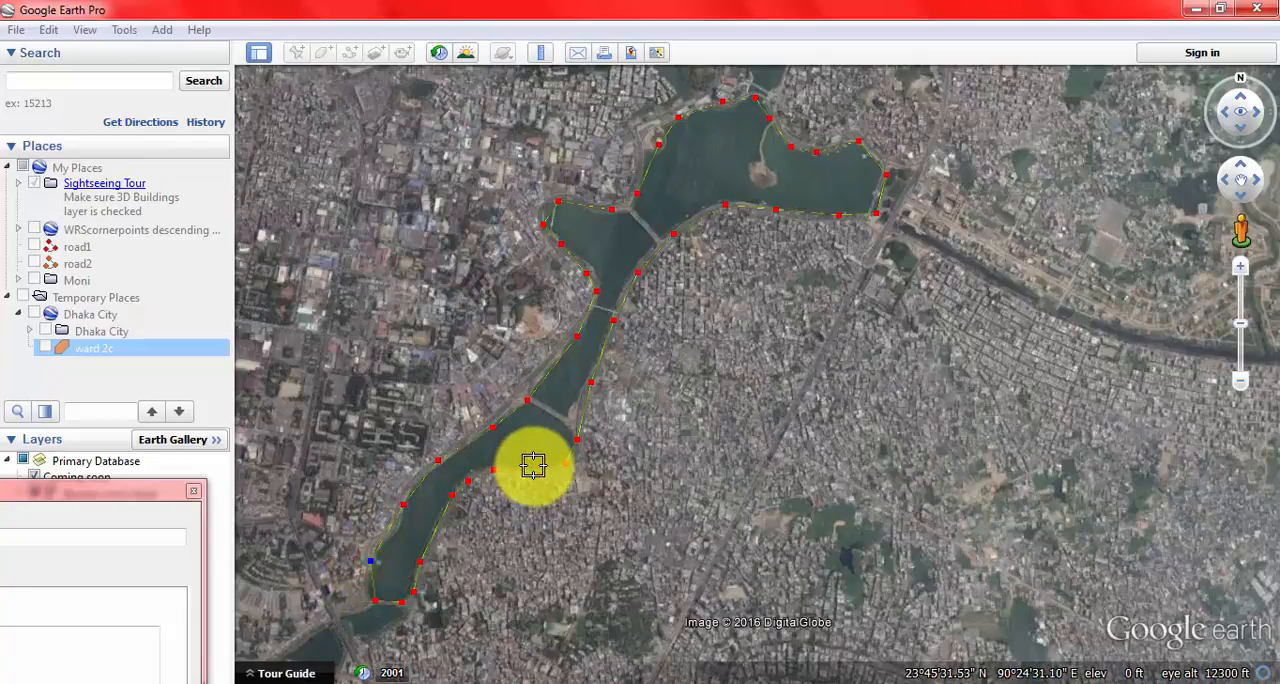
Step: Set the Hatirjheel polygon's area opacity to 13% and save the polygon
click(82, 533)
drag(99, 498, 580, 116)
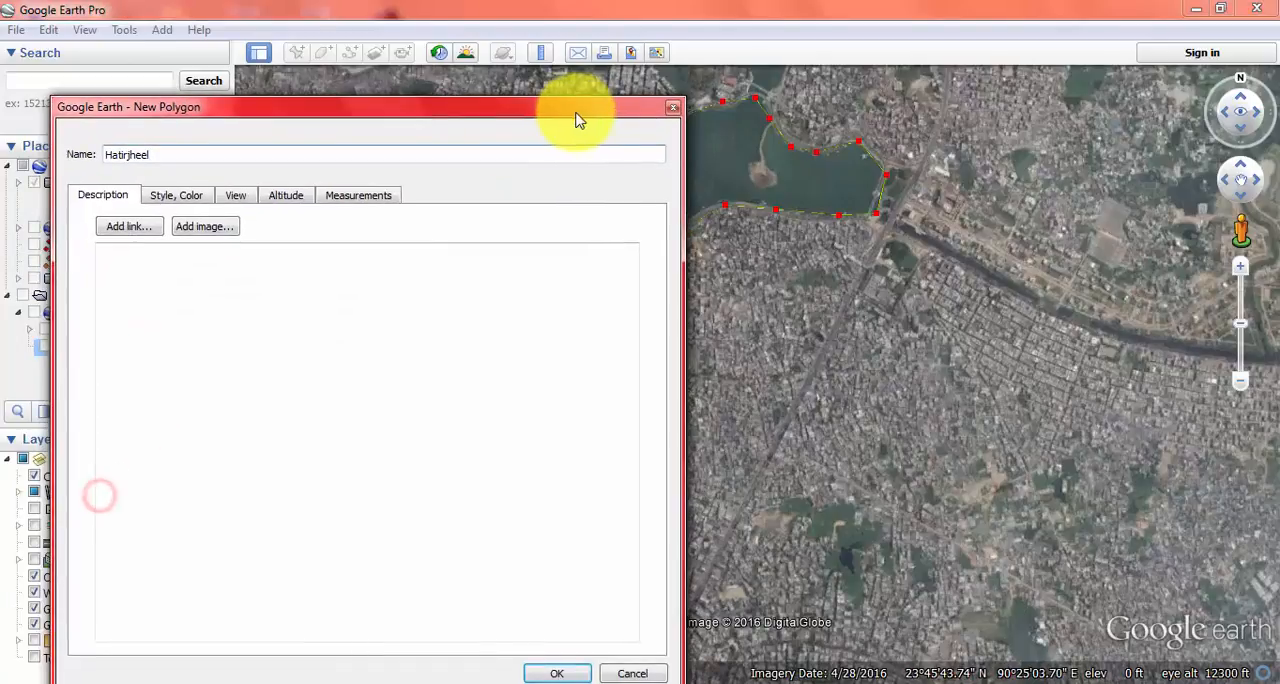
click(176, 194)
click(151, 321)
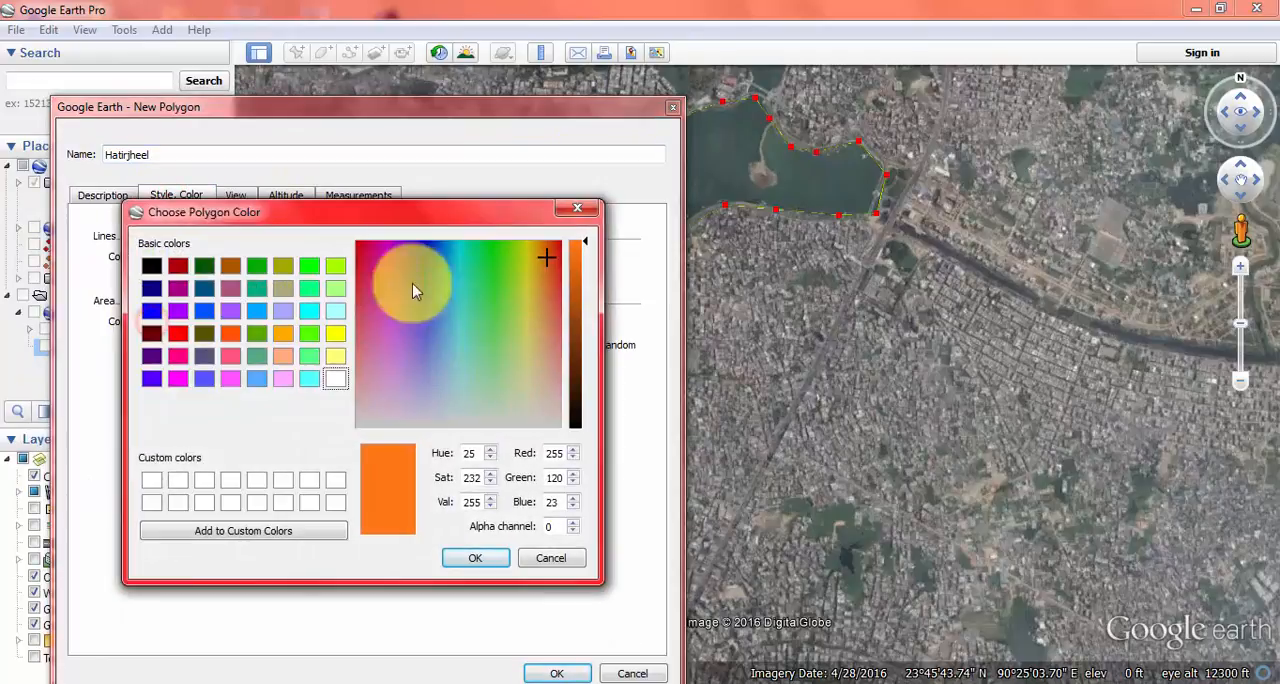
click(577, 208)
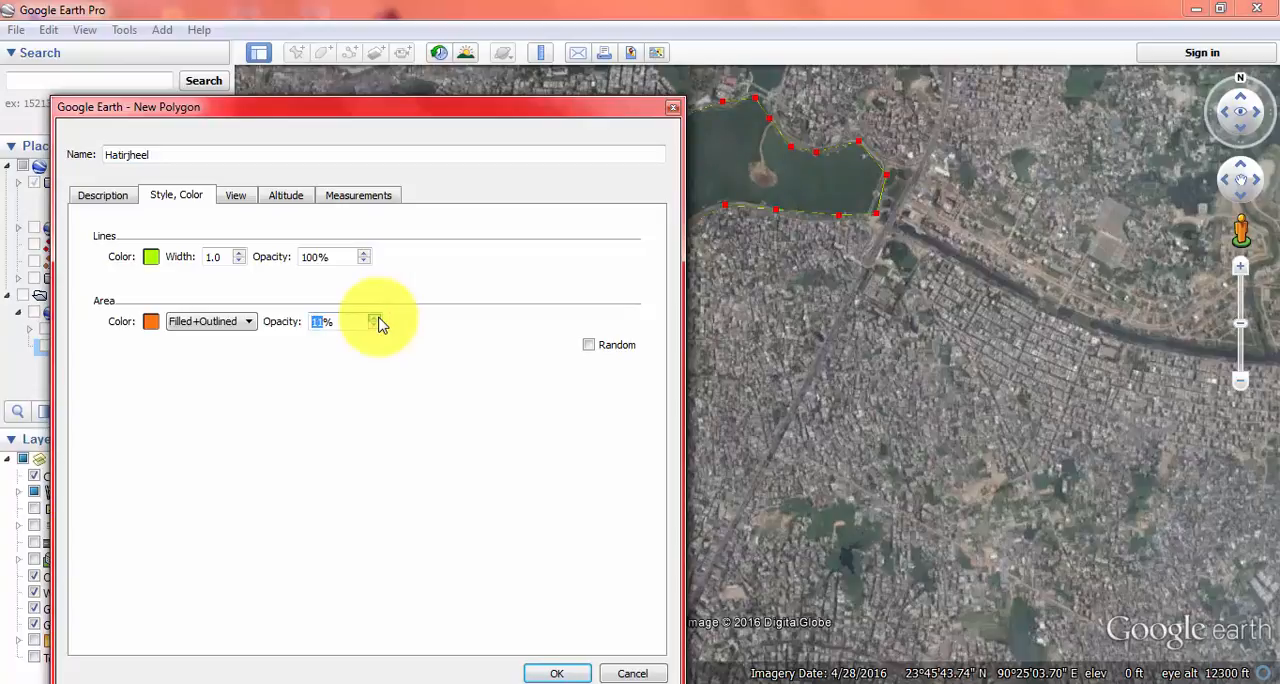
click(376, 318)
click(376, 318)
drag(328, 107, 307, 52)
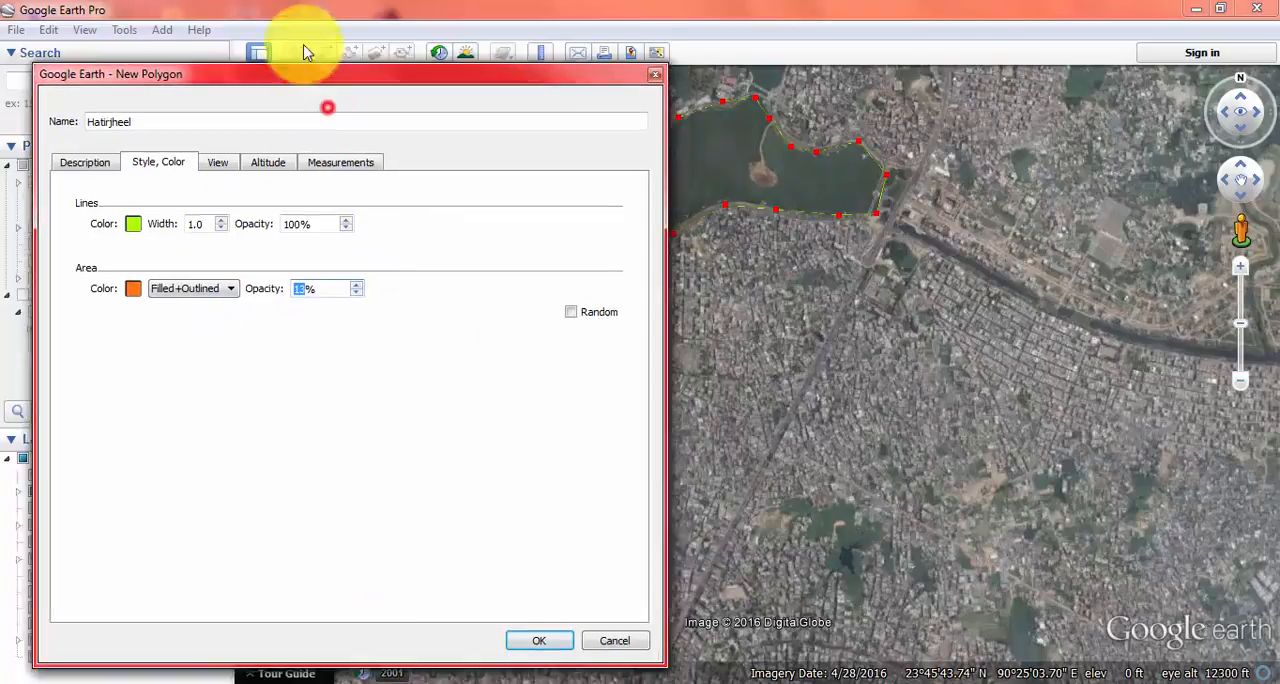
click(521, 601)
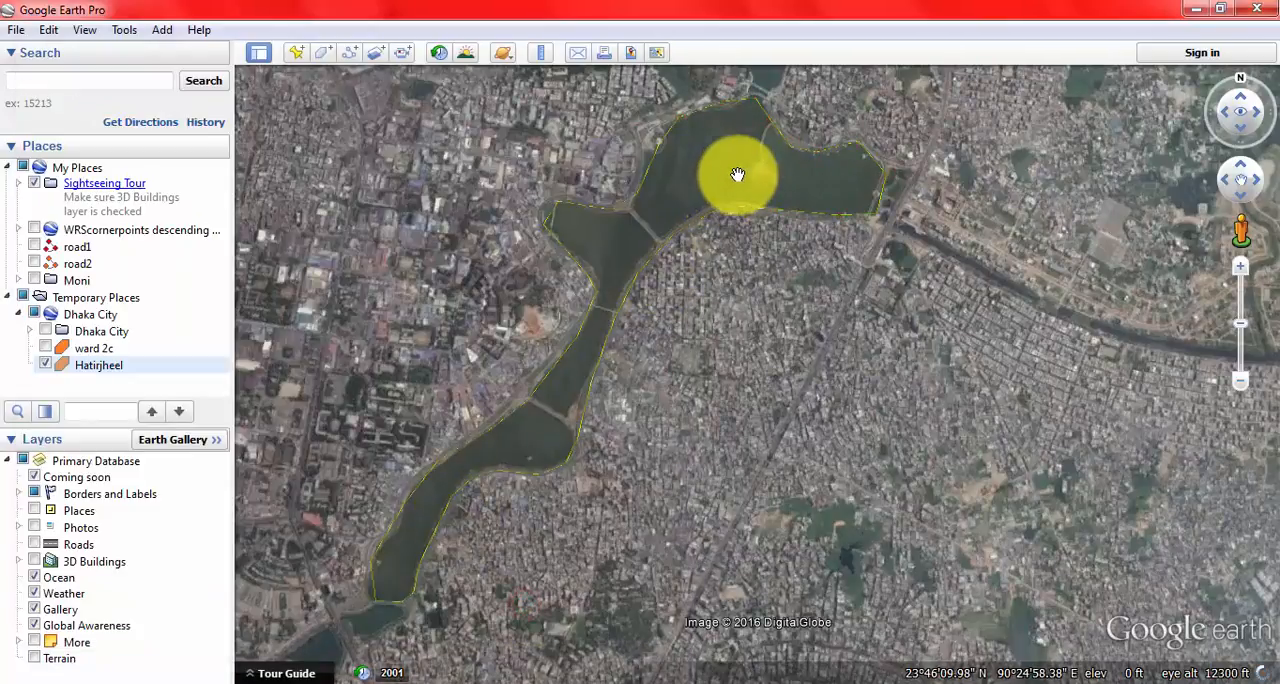
Step: Add a placemark and position its pin on the central building of the parliament complex west of the lake
drag(571, 425, 534, 371)
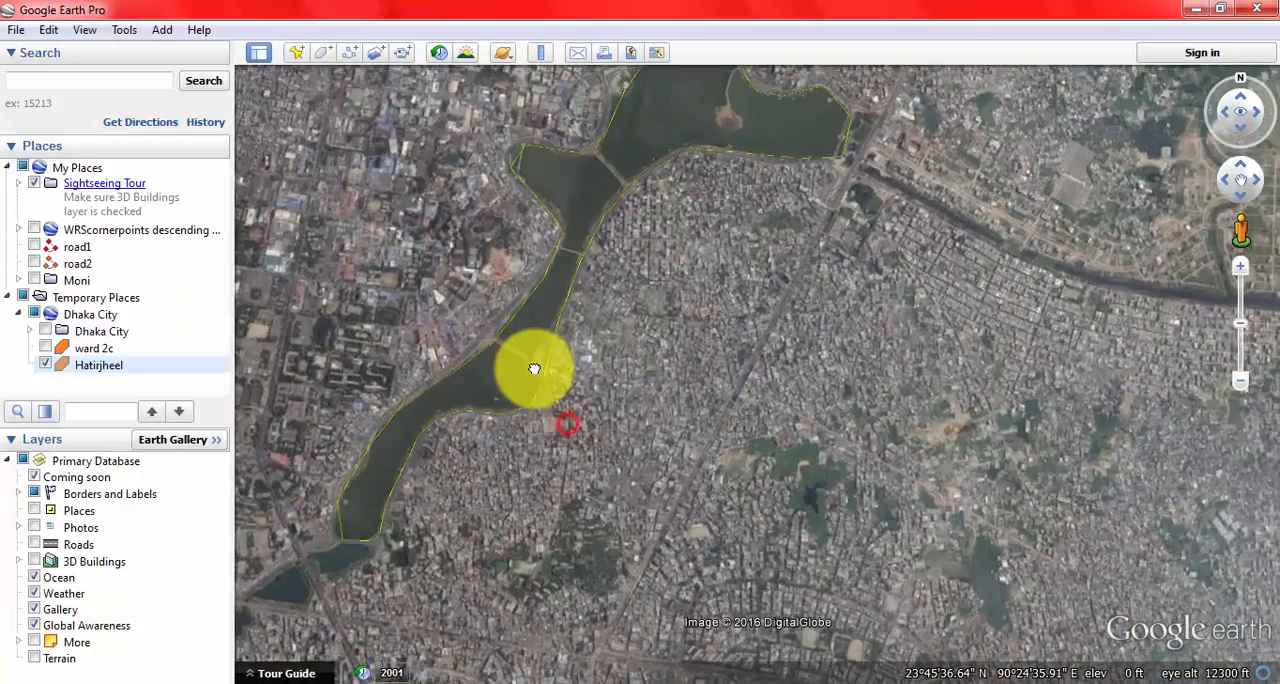
drag(378, 494, 555, 474)
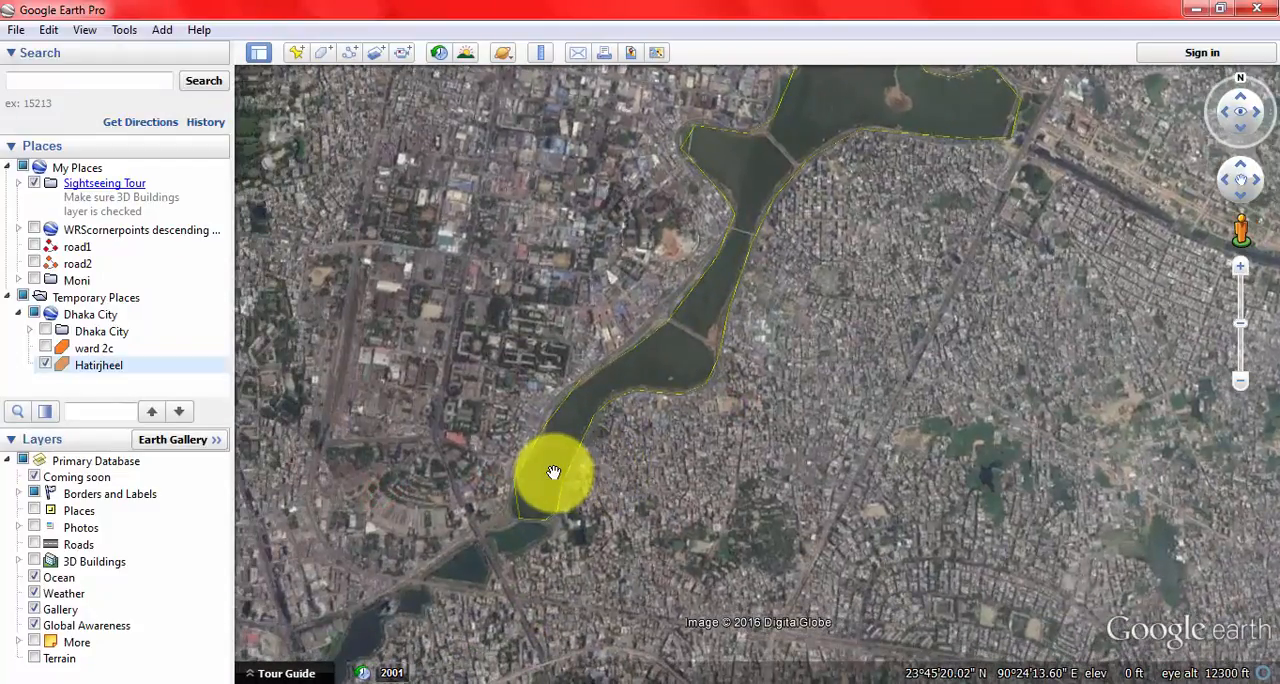
drag(380, 443, 729, 437)
drag(420, 294, 594, 386)
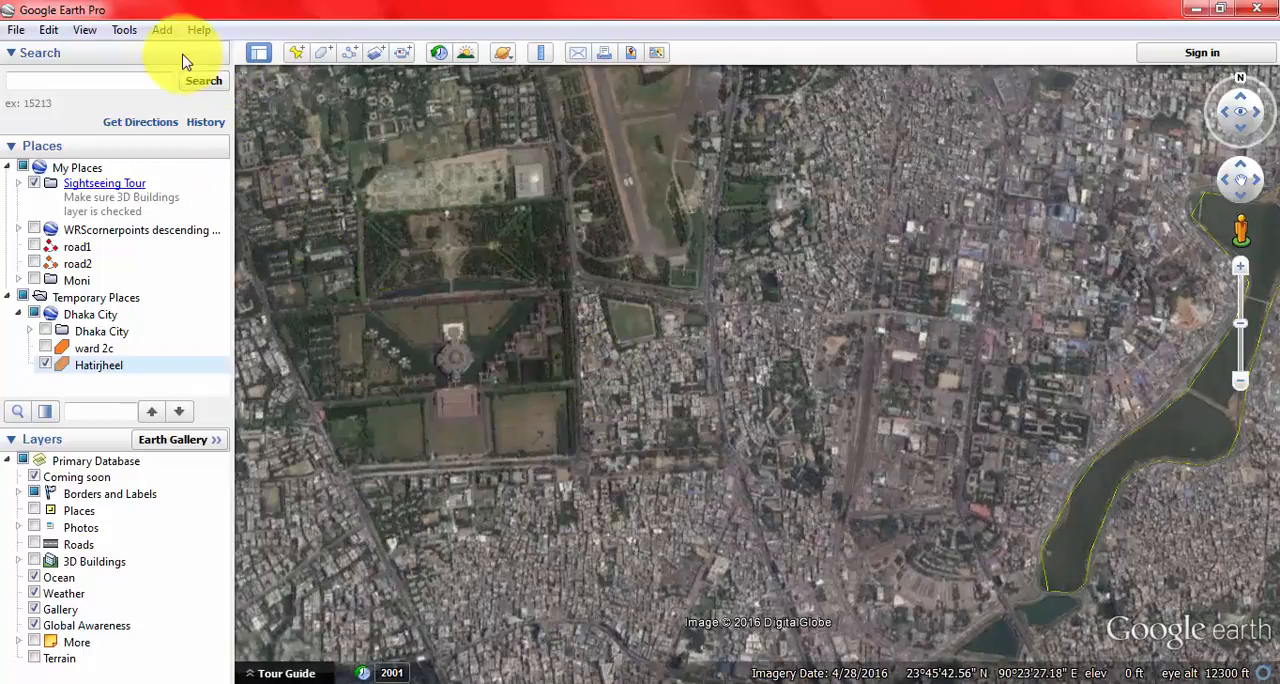
click(164, 31)
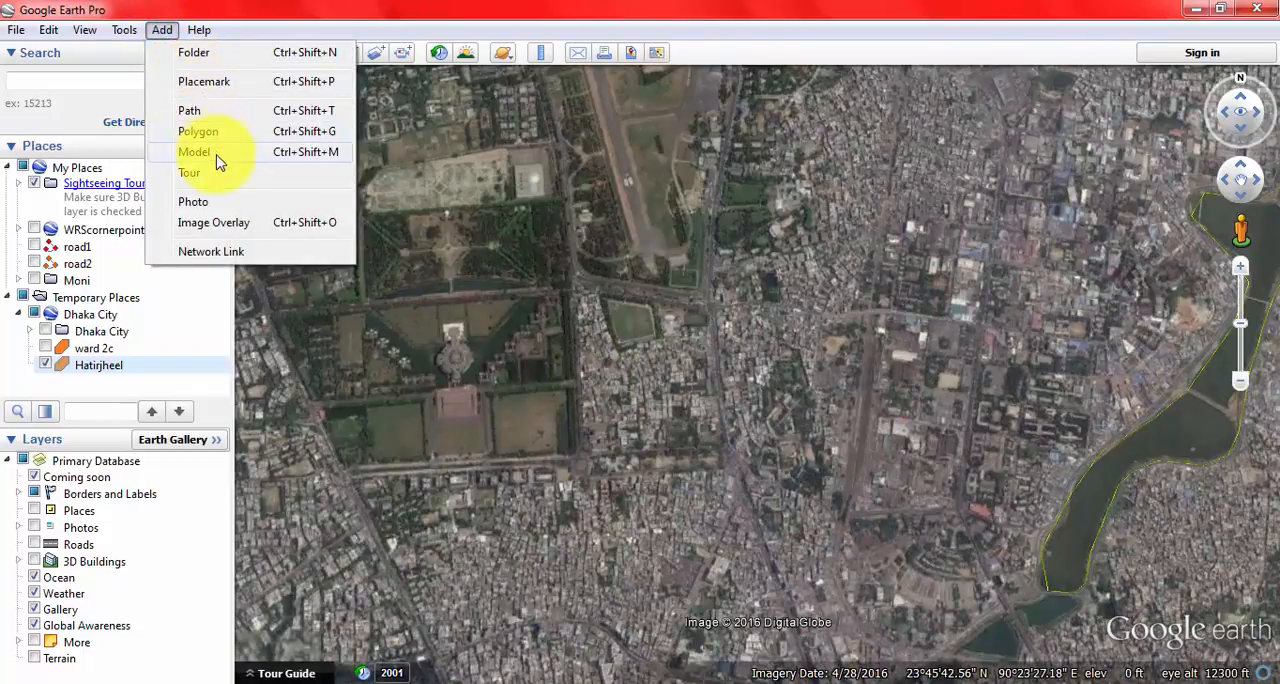
click(205, 81)
drag(493, 38, 343, 310)
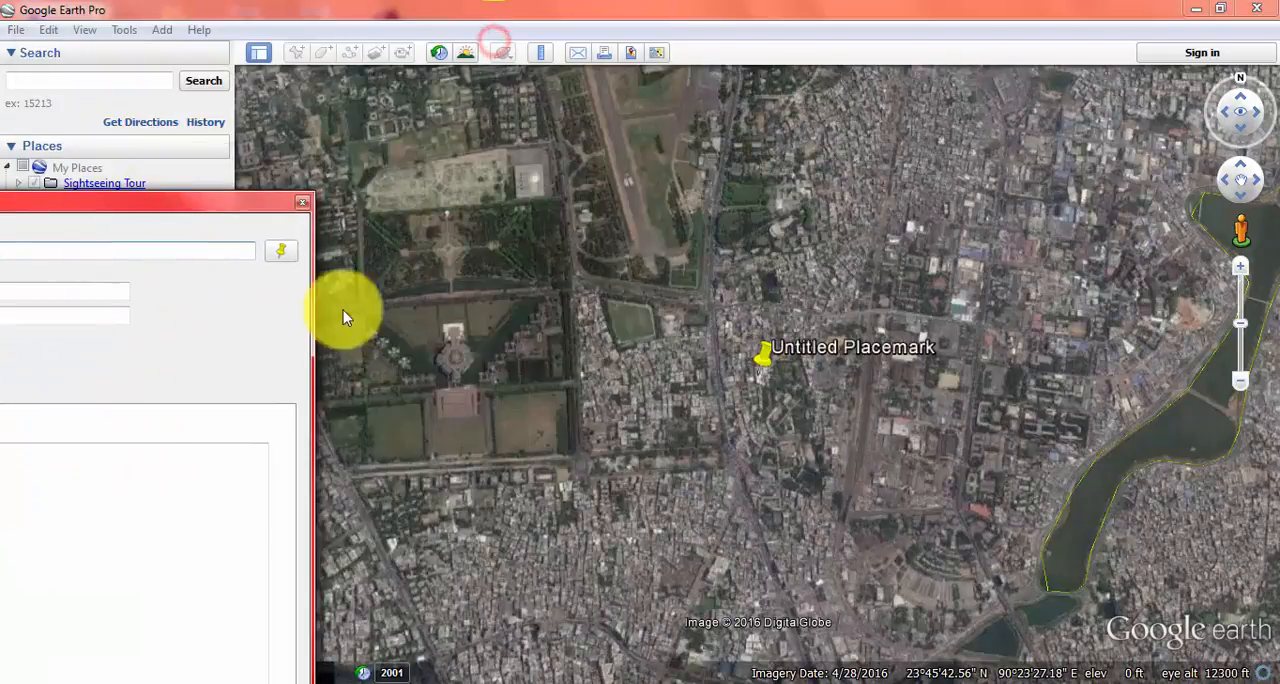
drag(759, 355, 451, 357)
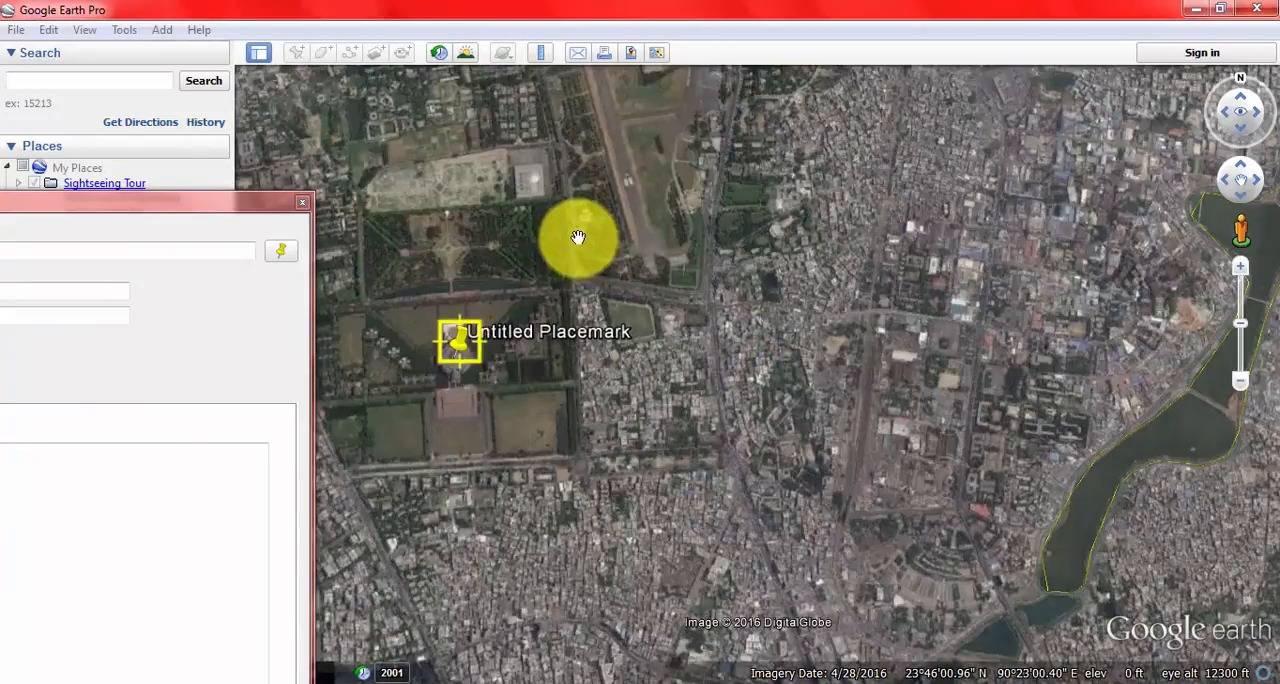
drag(491, 234, 768, 251)
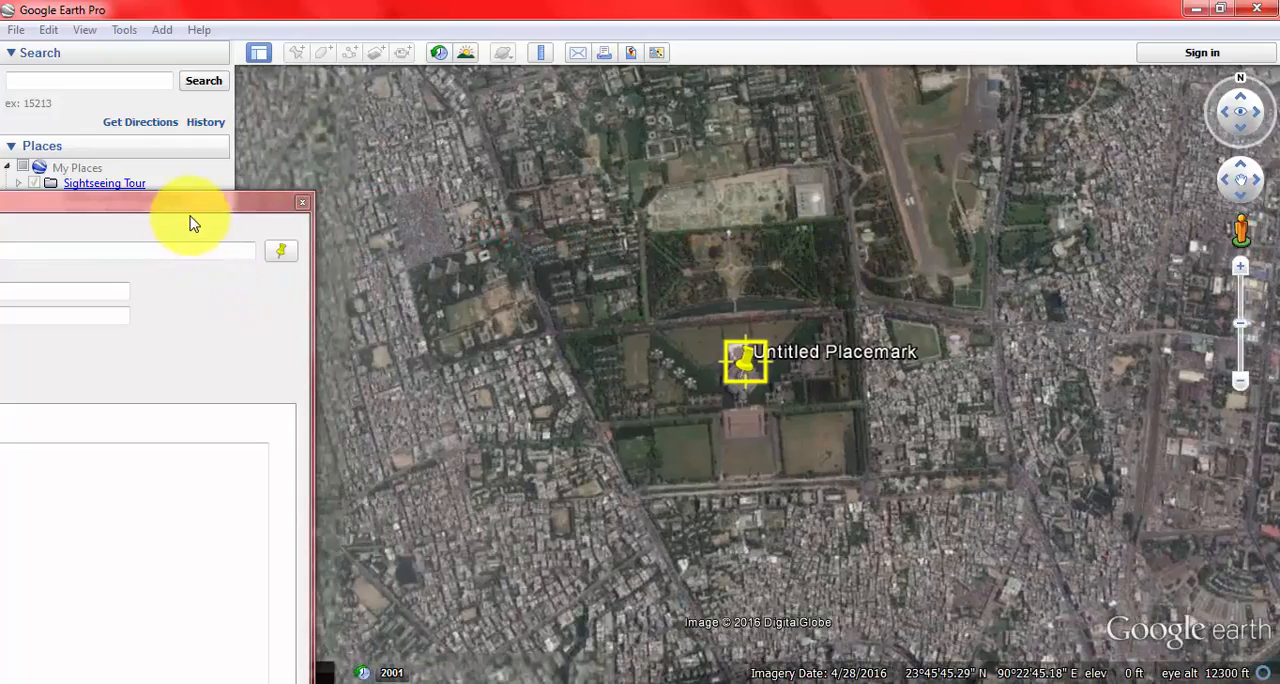
Step: Name the placemark Sangsad Bhaban and save it
drag(90, 206, 500, 189)
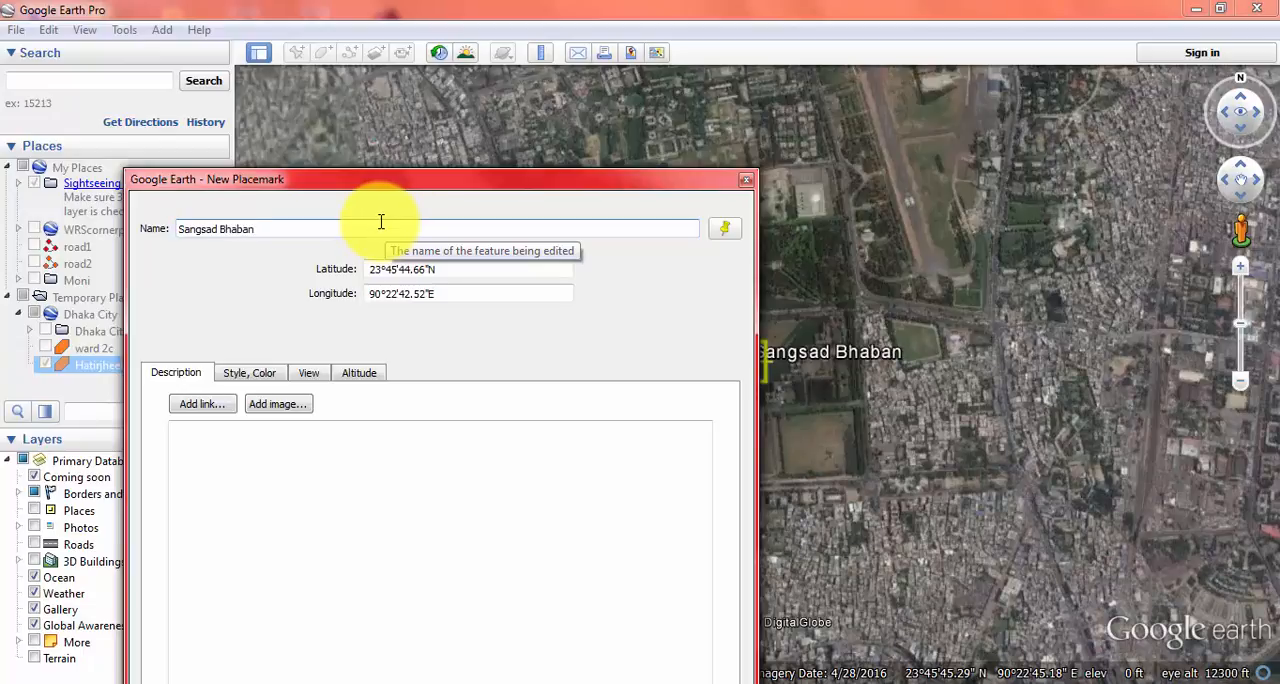
drag(357, 182, 330, 26)
click(594, 584)
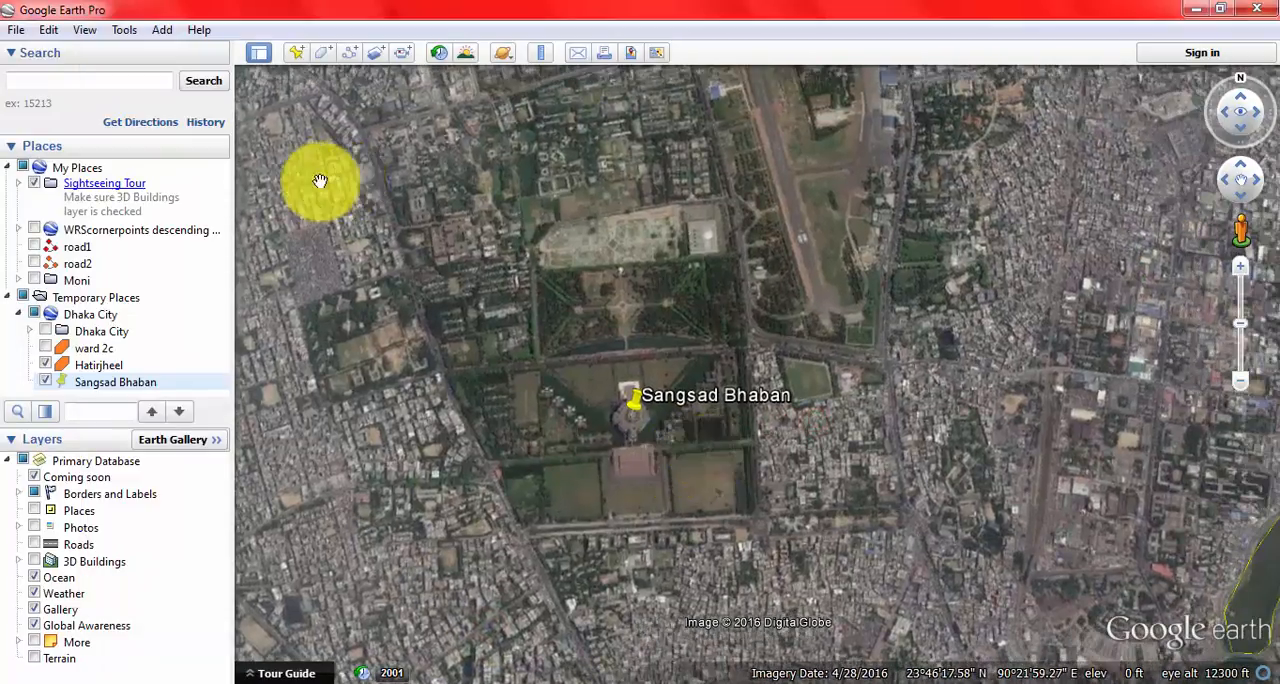
Step: Start a path named Runway for the airstrip north of Sangsad Bhaban and move its properties window clear of the strip
drag(788, 277, 594, 382)
drag(558, 182, 503, 346)
drag(460, 444, 582, 427)
click(506, 258)
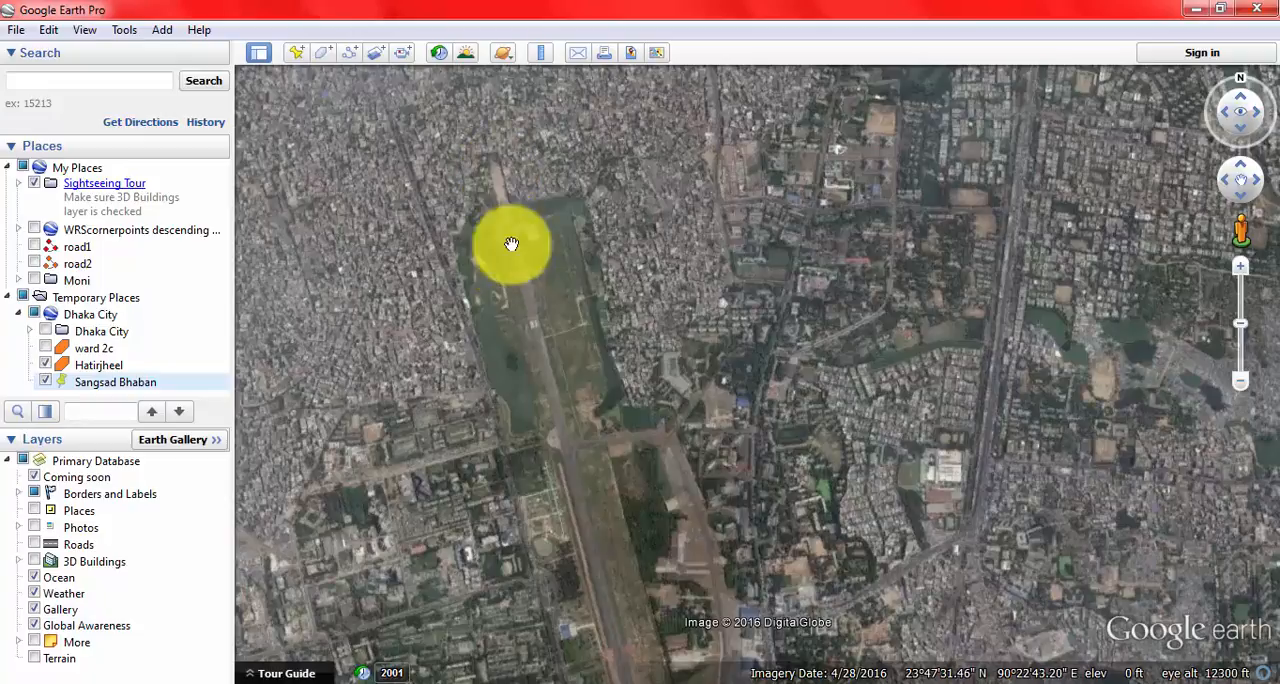
drag(566, 514, 543, 409)
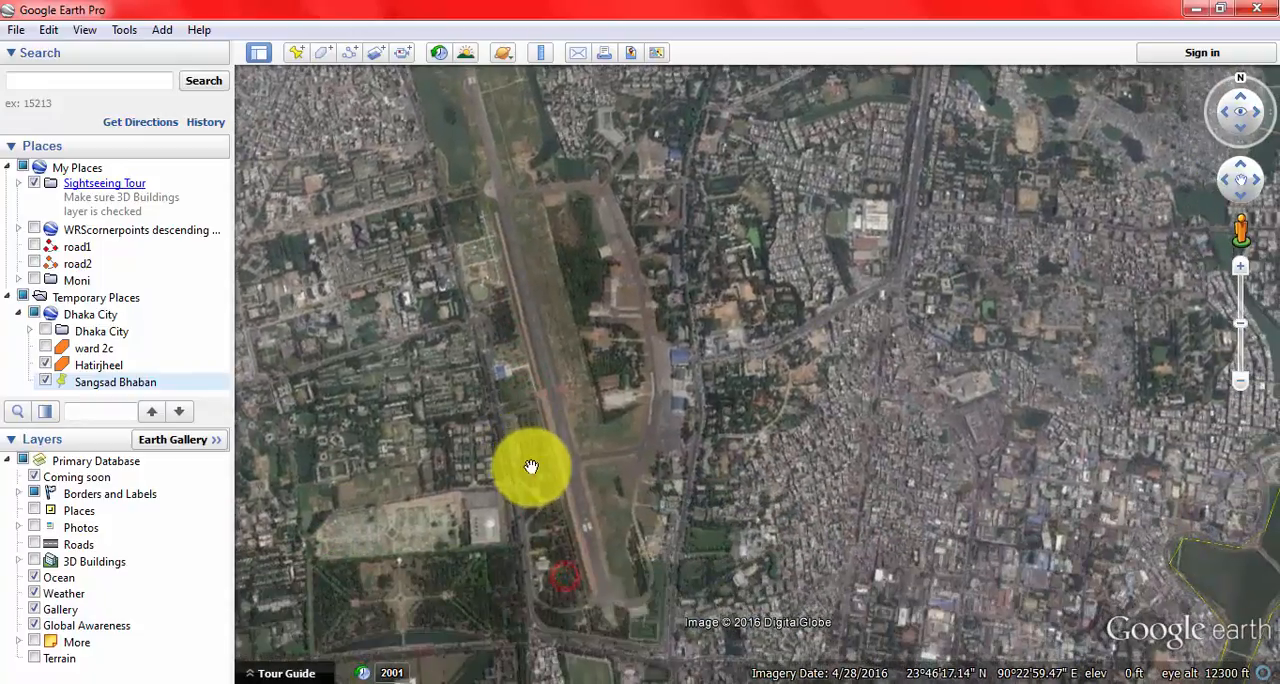
drag(514, 231, 591, 389)
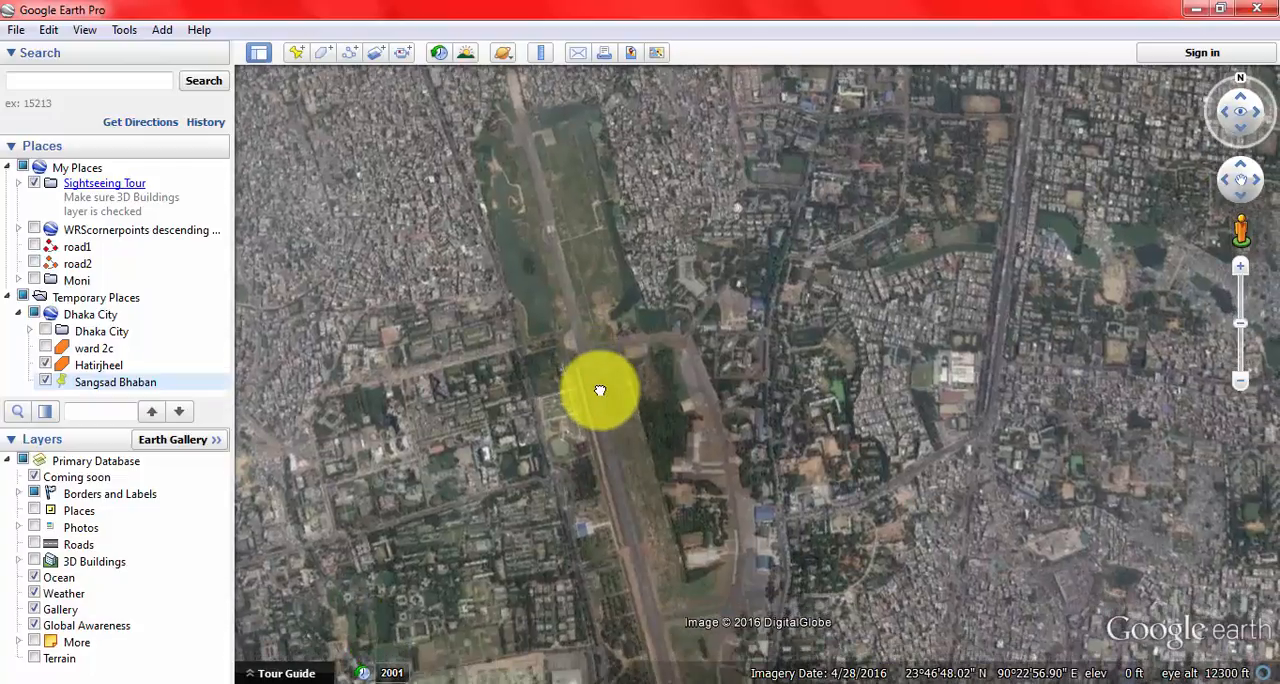
click(163, 31)
click(220, 115)
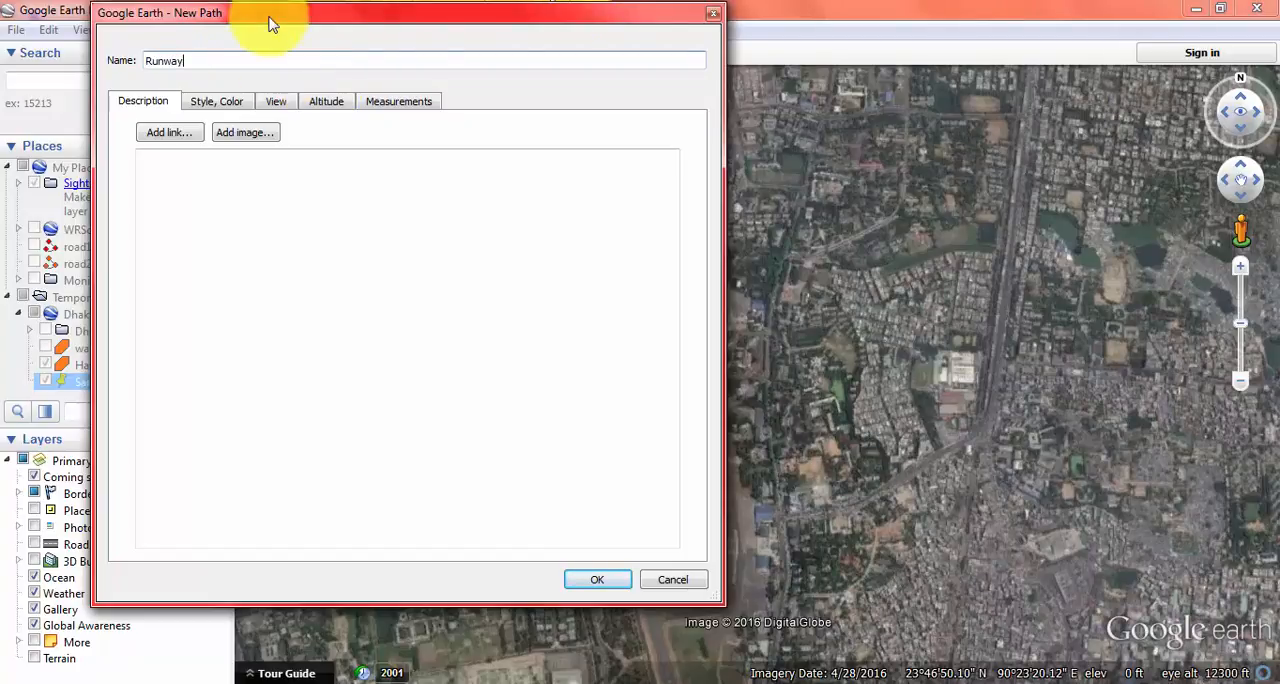
drag(101, 18, 1045, 172)
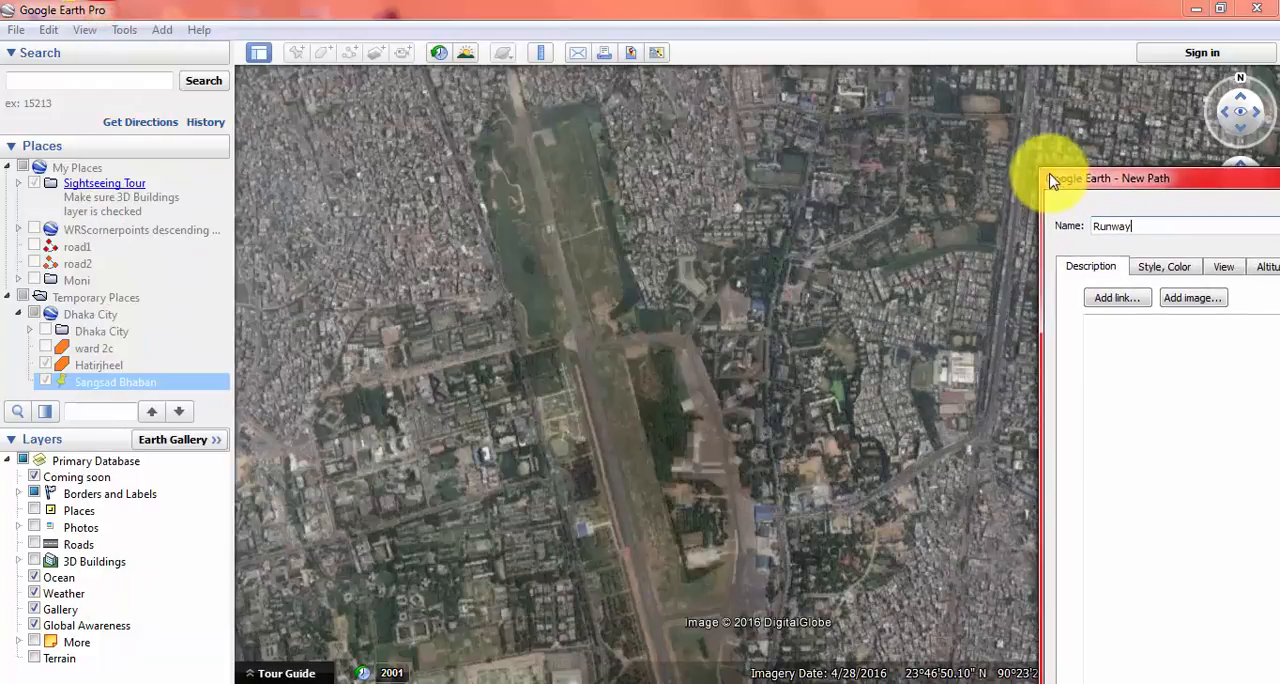
Step: Trace the Runway path southward along the airstrip to its southern end and save the path
click(552, 230)
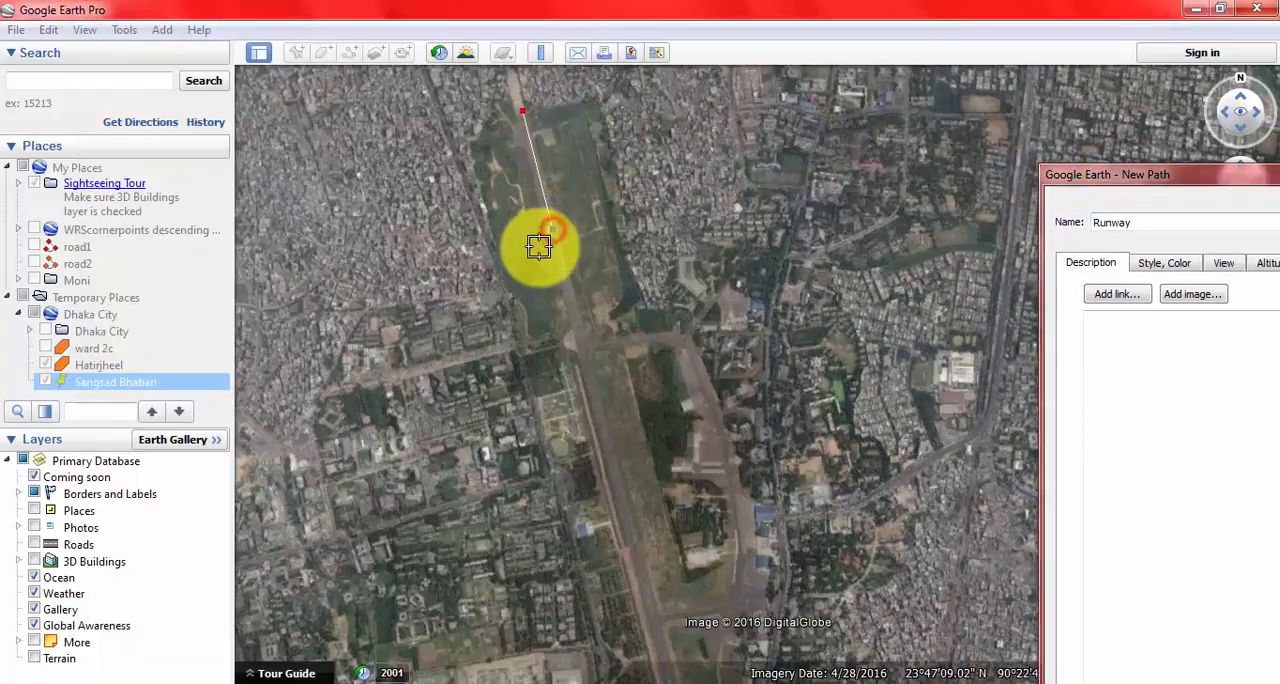
click(615, 467)
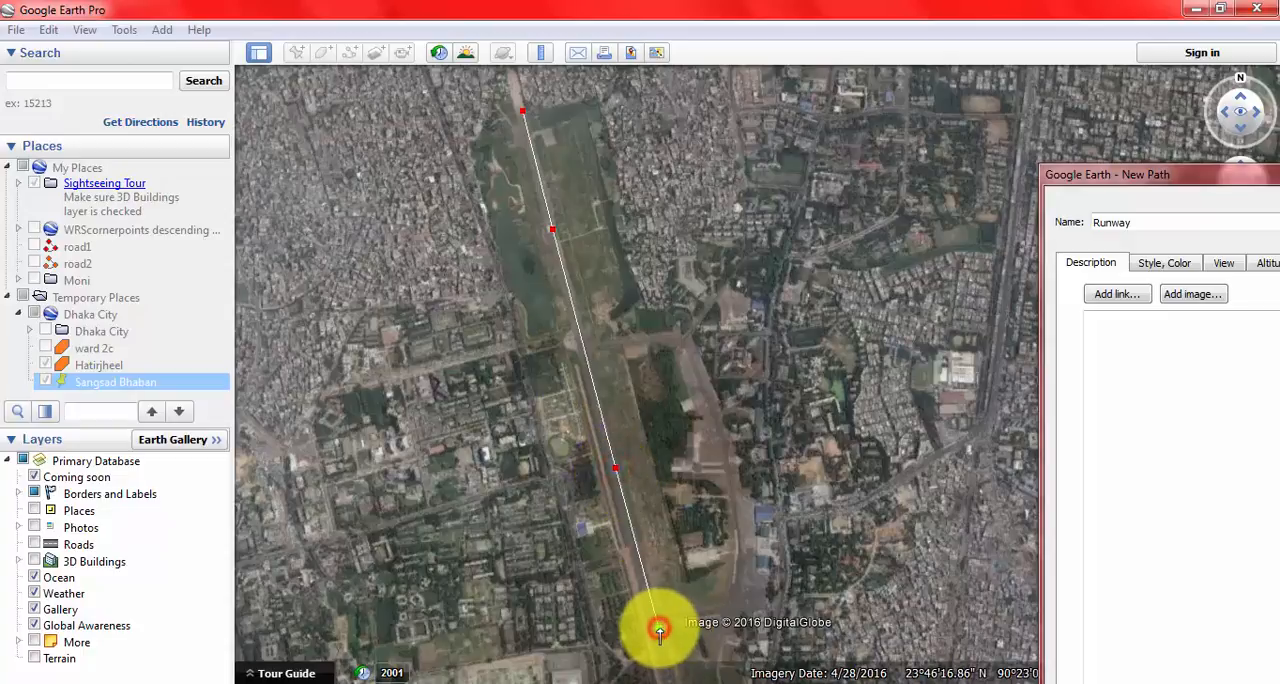
scroll(660, 630, down, 3)
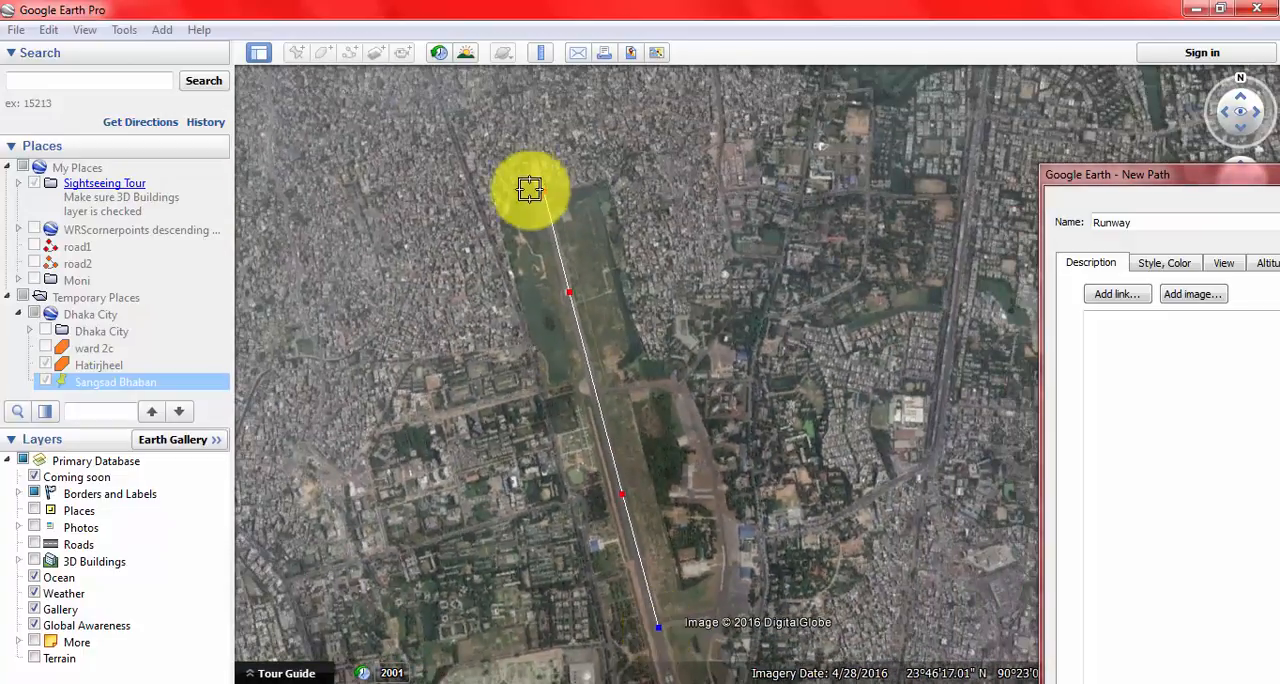
scroll(529, 189, down, 2)
scroll(656, 627, down, 2)
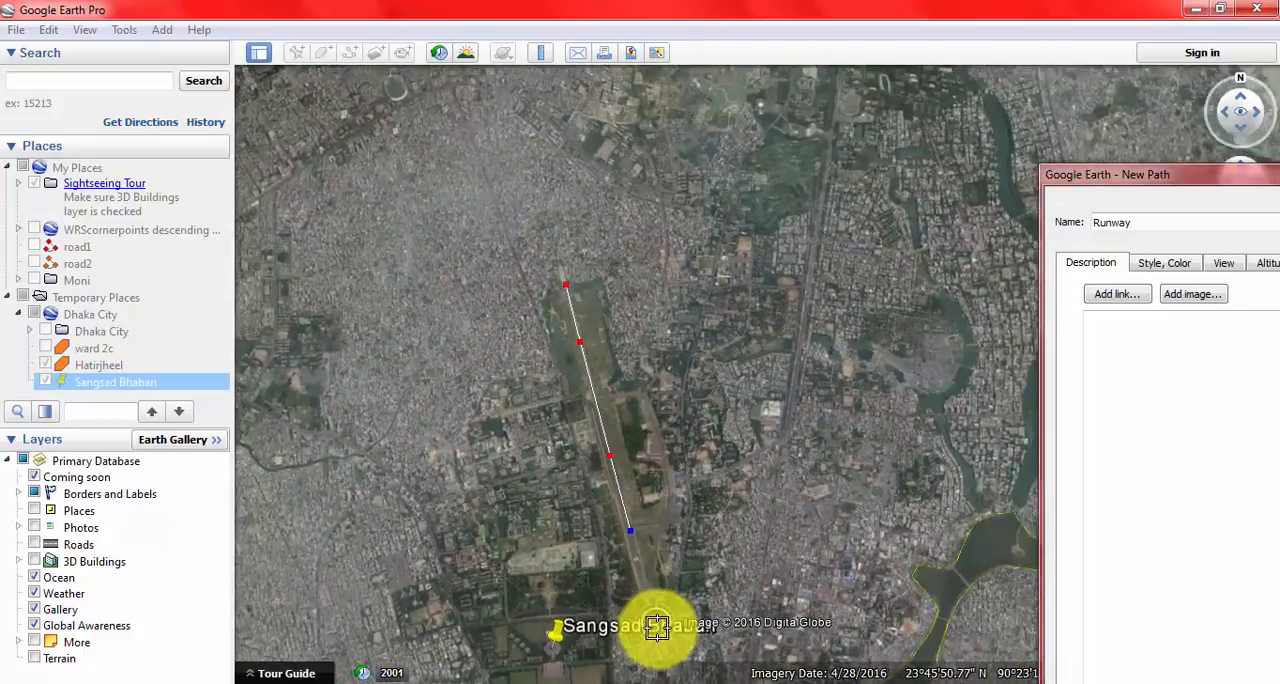
scroll(656, 627, up, 5)
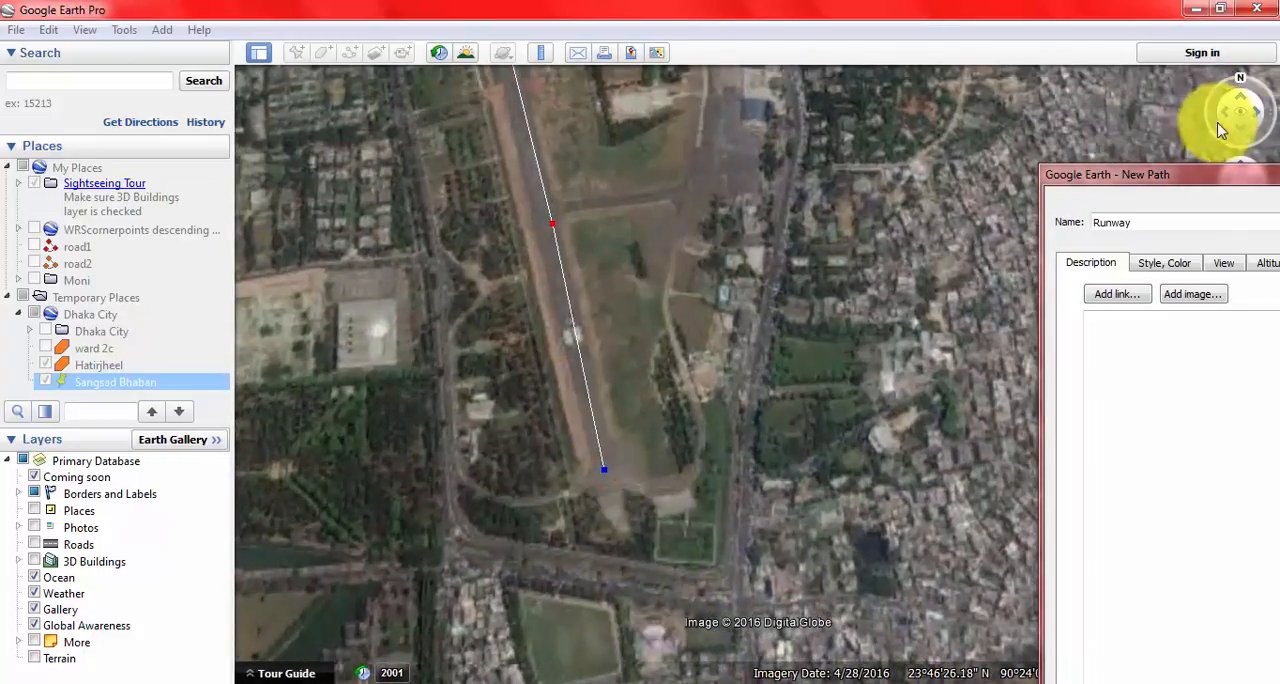
drag(1170, 172, 747, 102)
drag(598, 37, 245, 32)
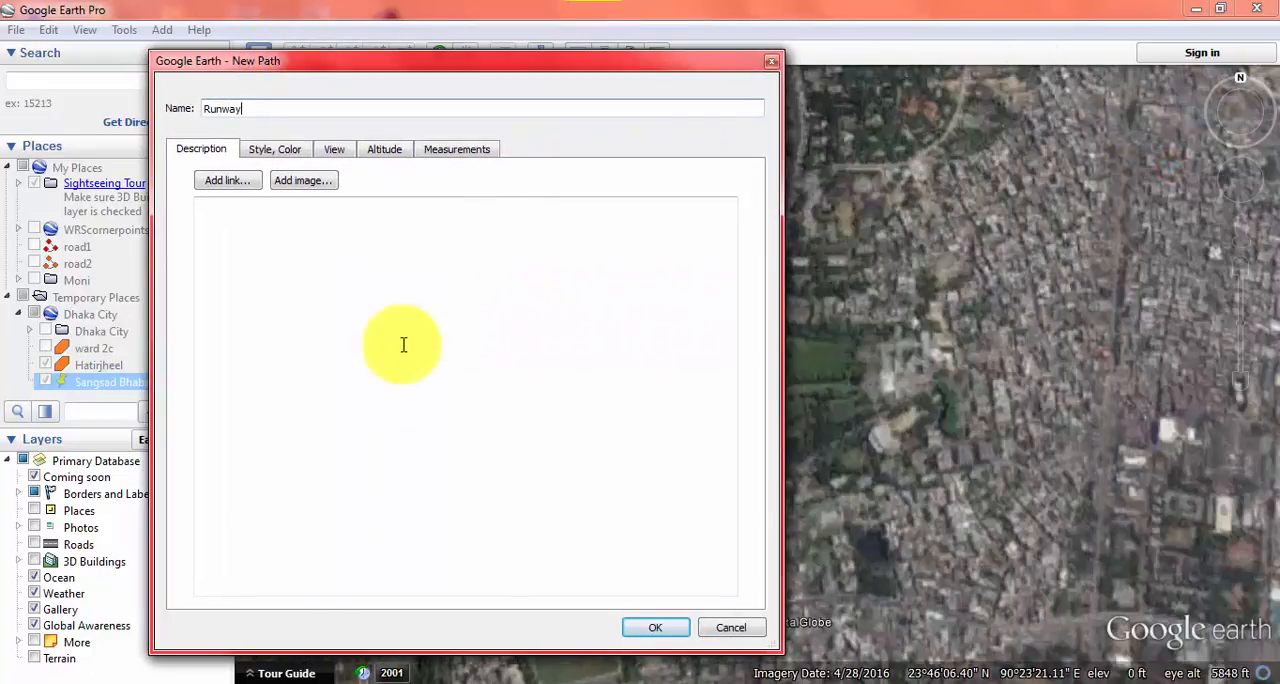
click(654, 621)
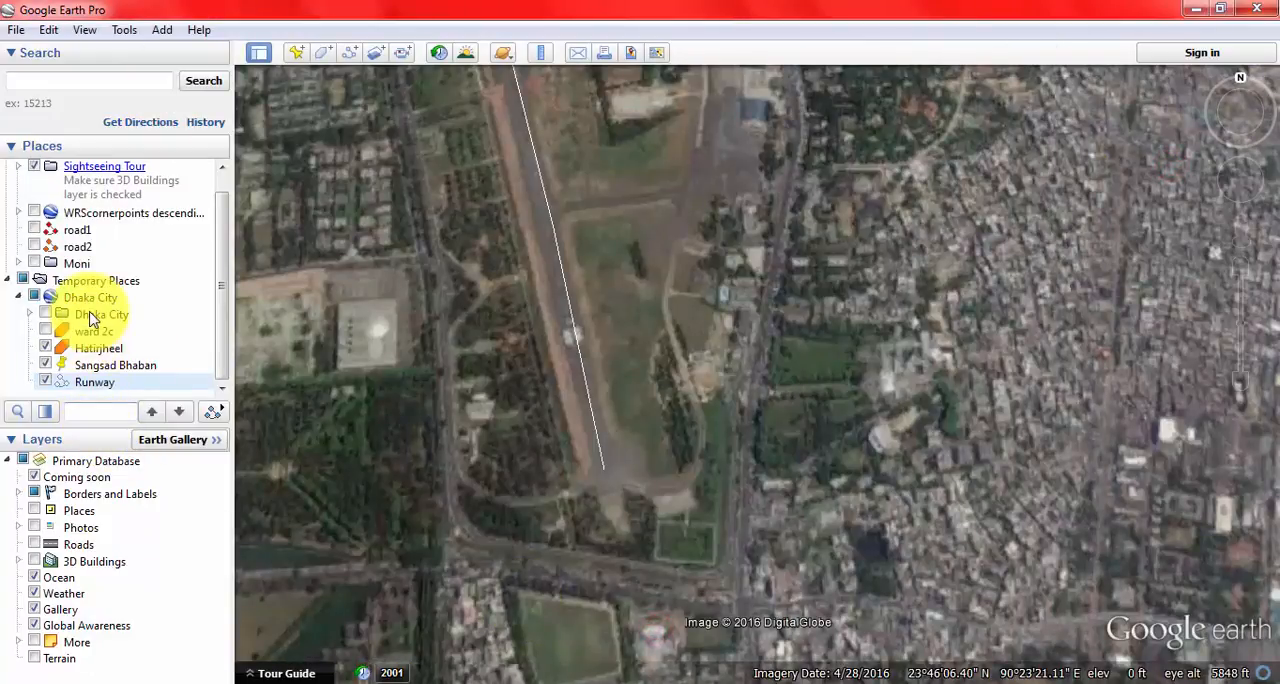
Step: Save the Hatirjheel polygon to the Desktop as a KMZ file named Hatirjheel
click(105, 355)
click(107, 384)
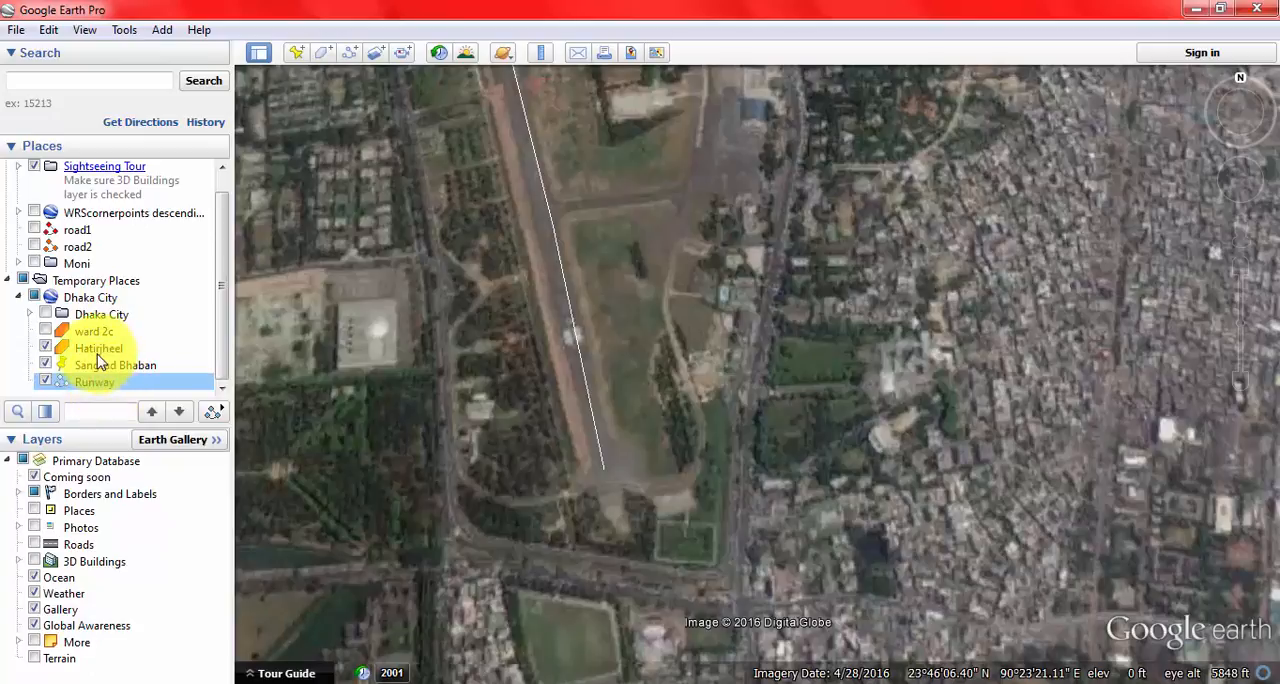
right_click(97, 352)
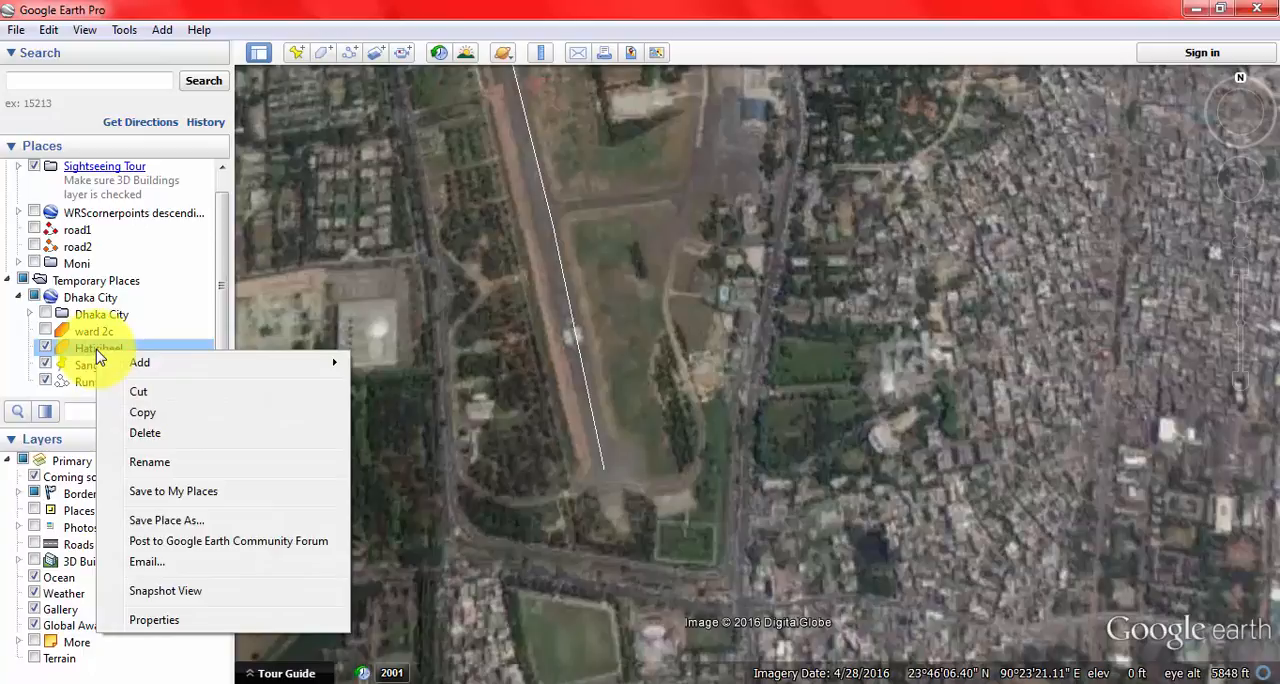
click(197, 522)
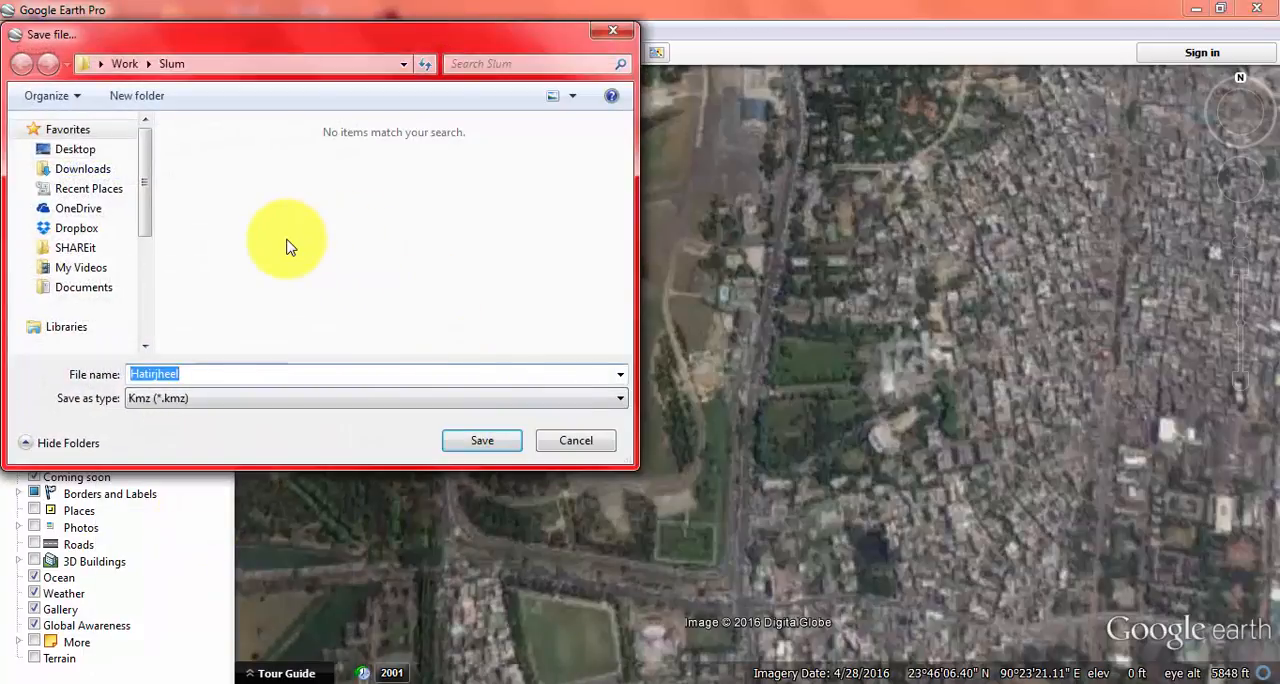
click(75, 149)
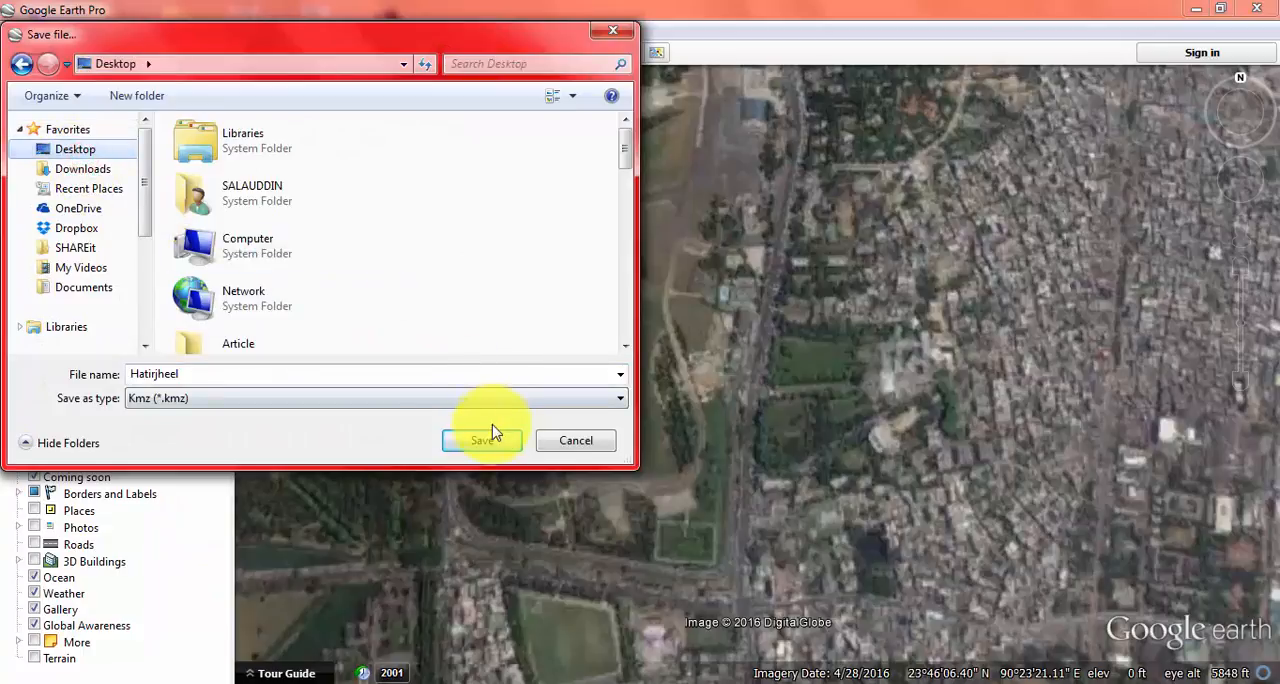
click(508, 446)
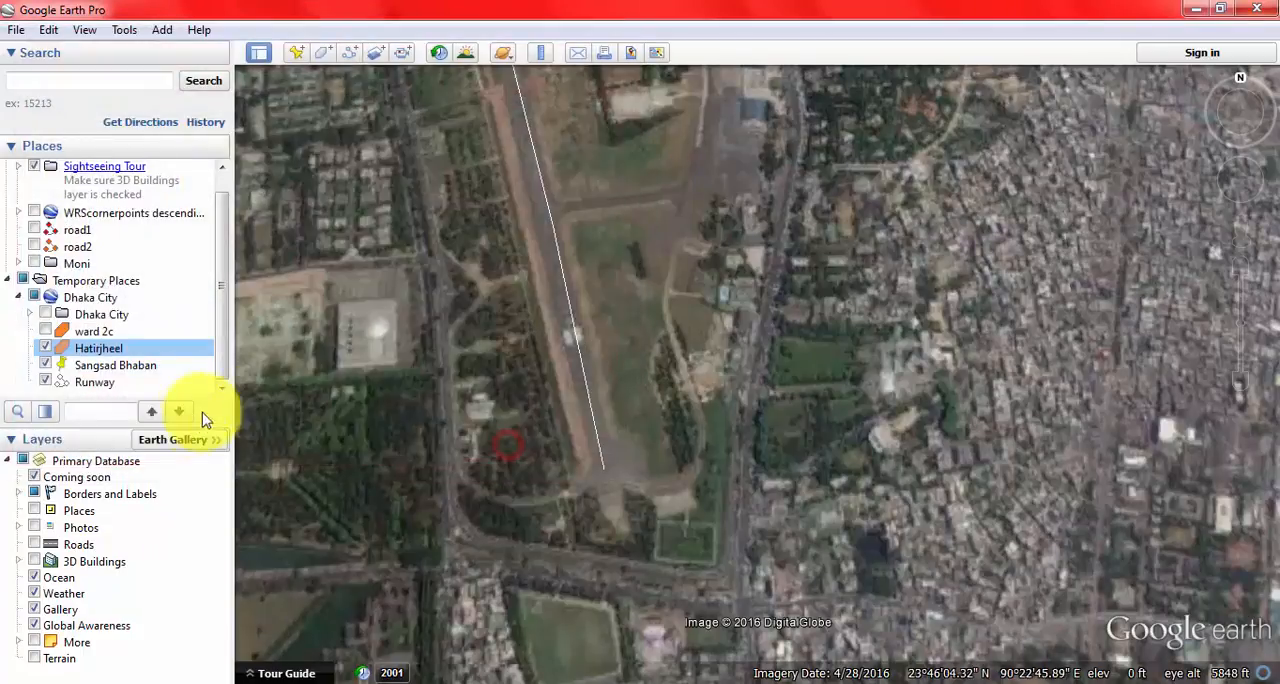
Step: Save the Sangsad Bhaban placemark to the Desktop as a KMZ file under its own name
click(120, 366)
right_click(130, 370)
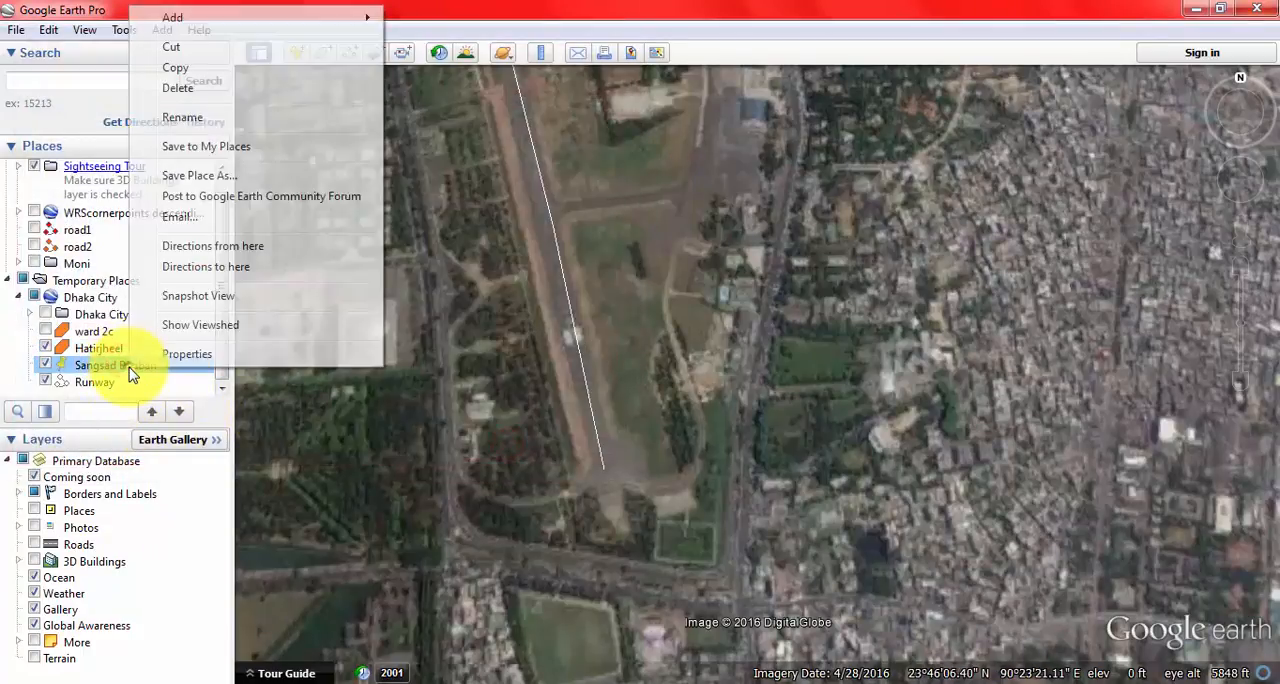
click(199, 175)
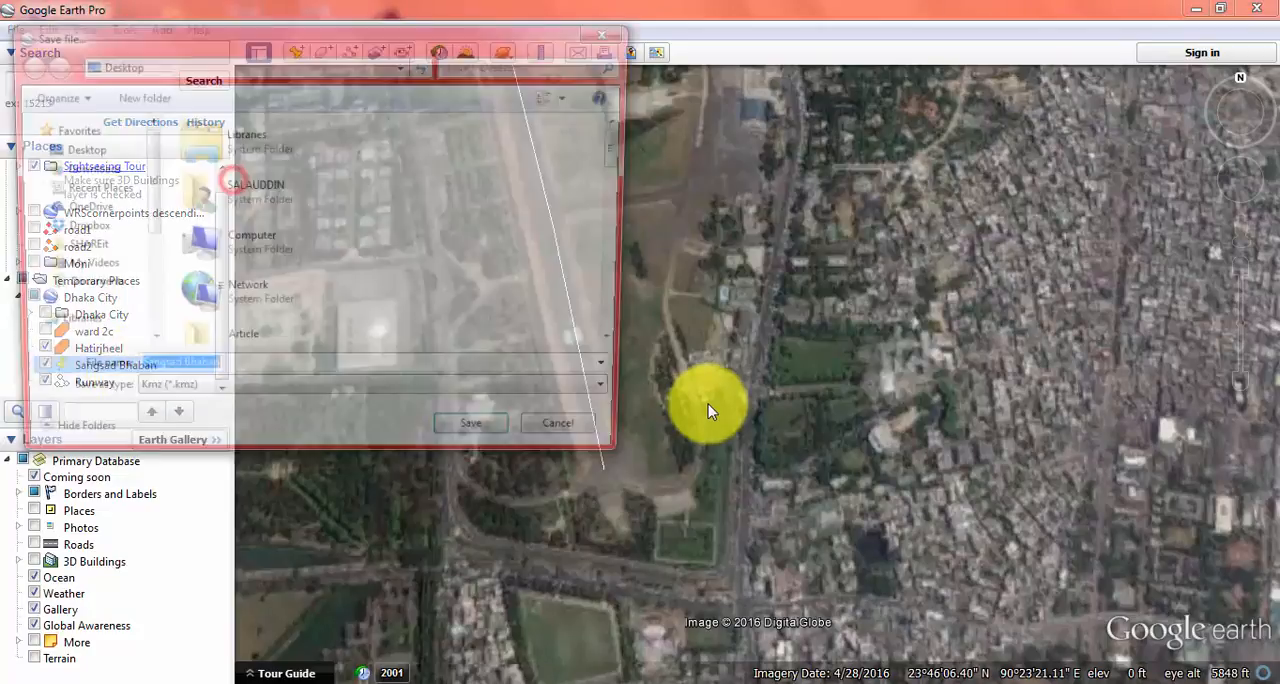
click(470, 441)
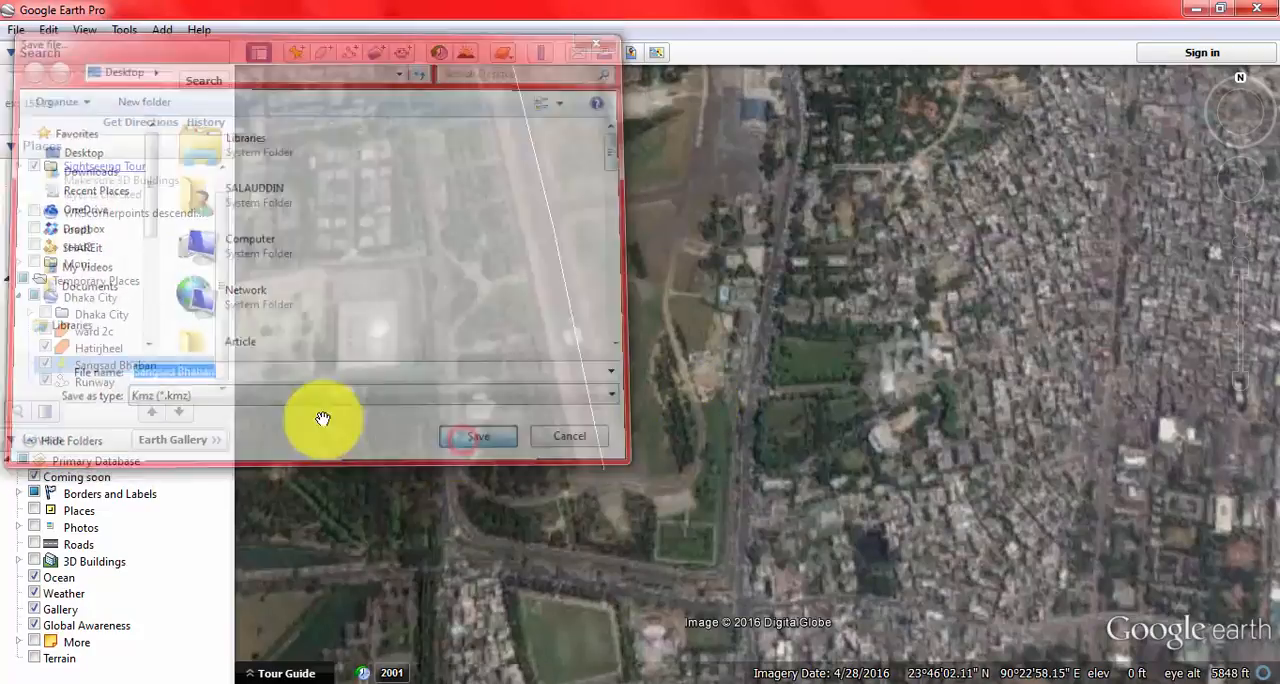
Step: Save the Runway path to the Desktop as a place file under its own name
click(96, 386)
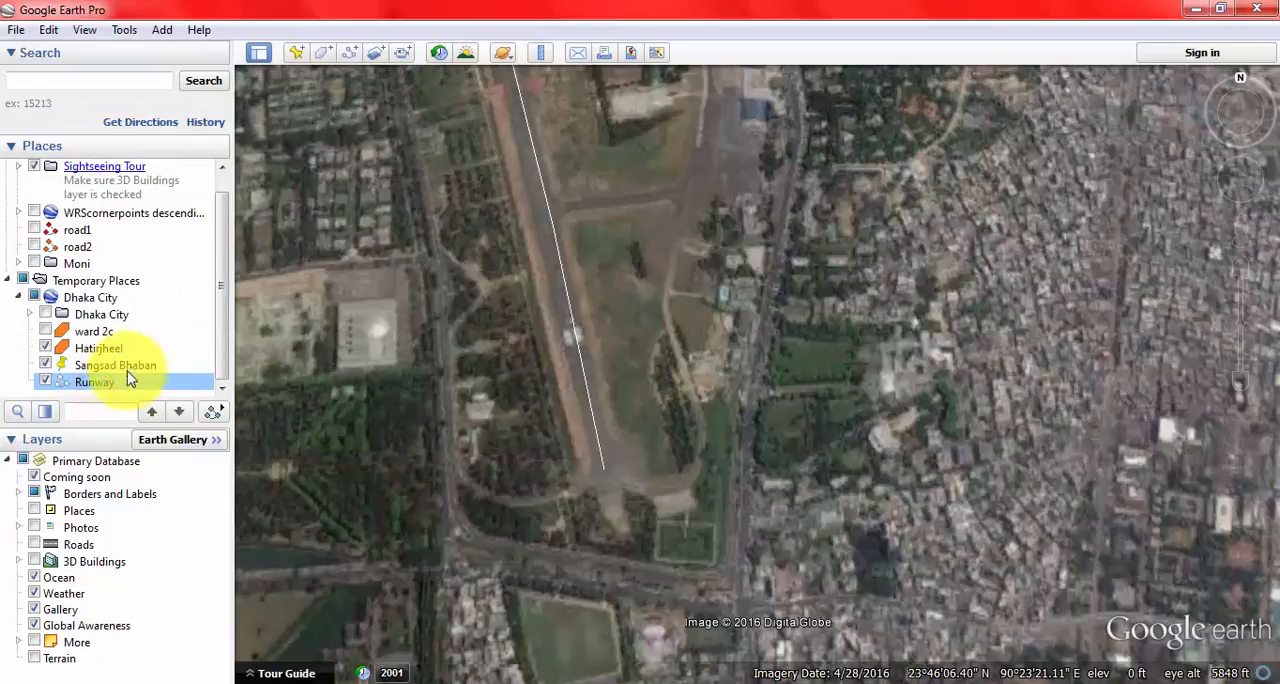
right_click(113, 393)
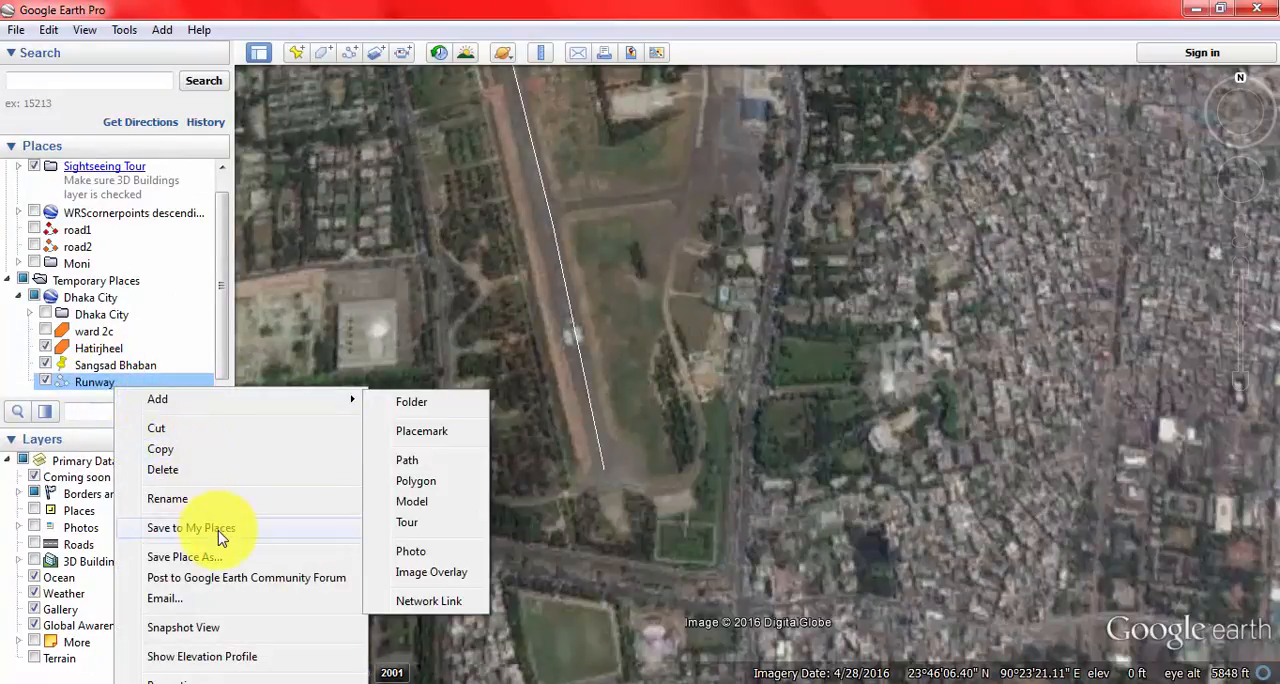
click(217, 566)
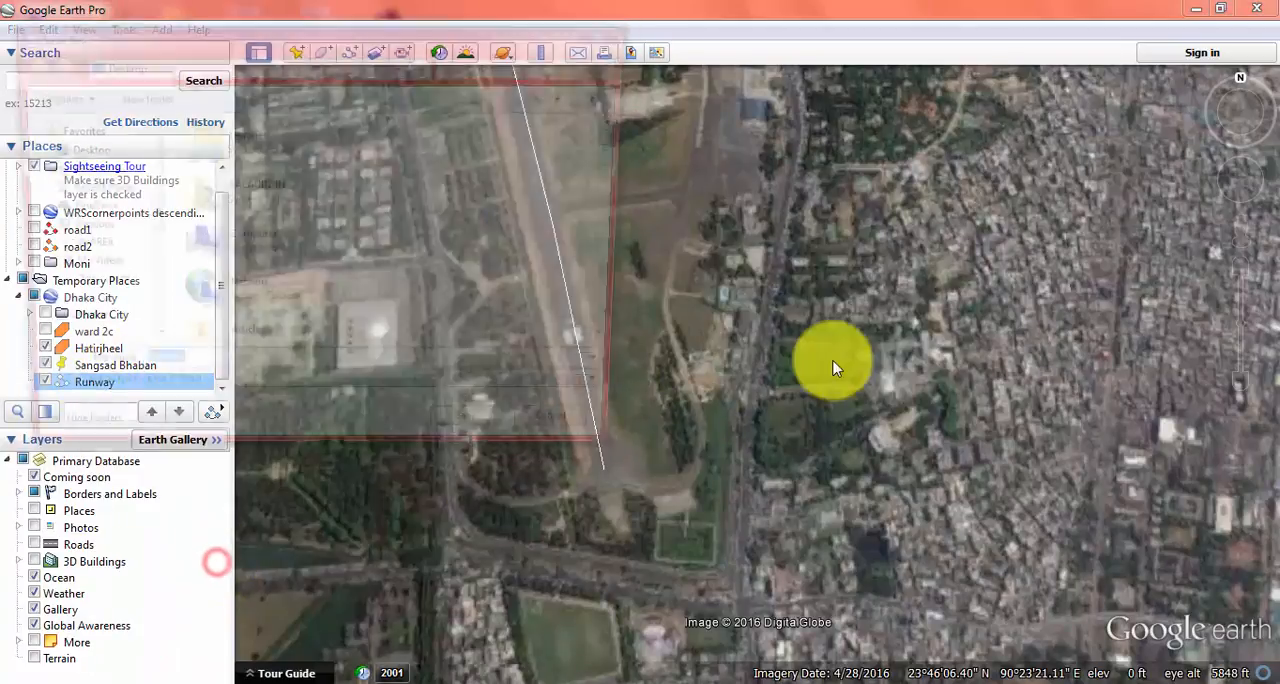
click(500, 442)
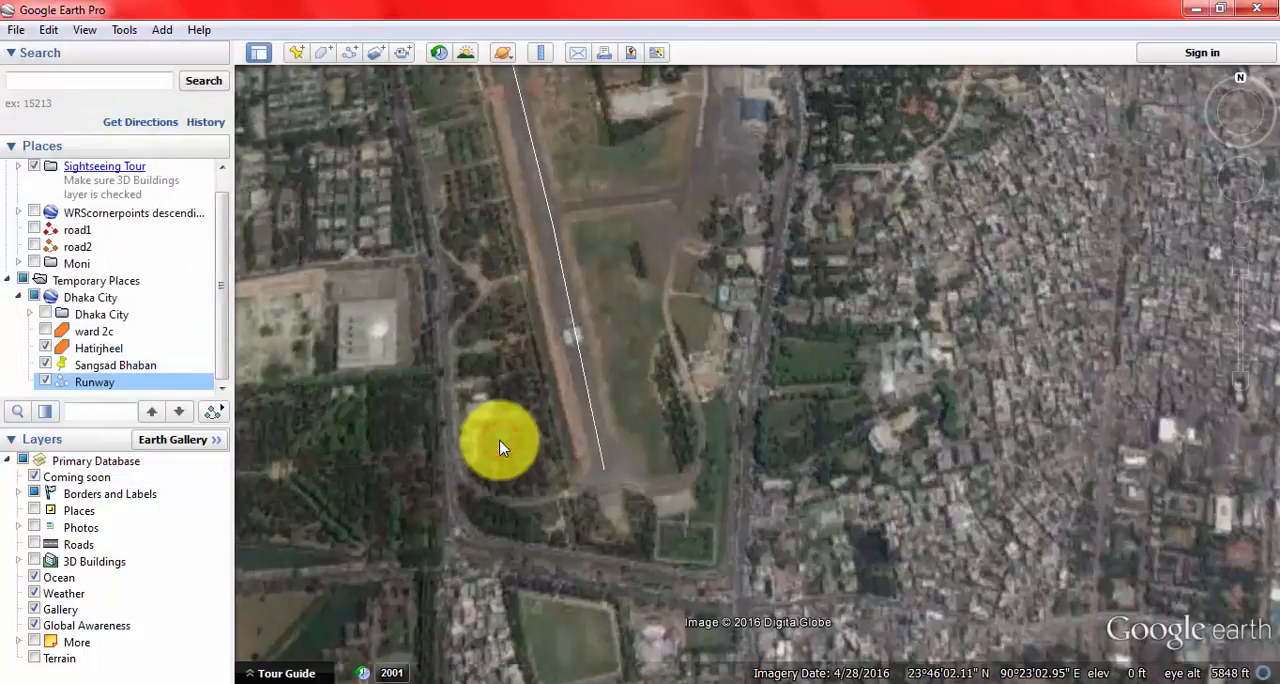
Step: Switch to ArcMap and remove the T2015_final, T2010_final and T2005_full layers from the map
click(1196, 9)
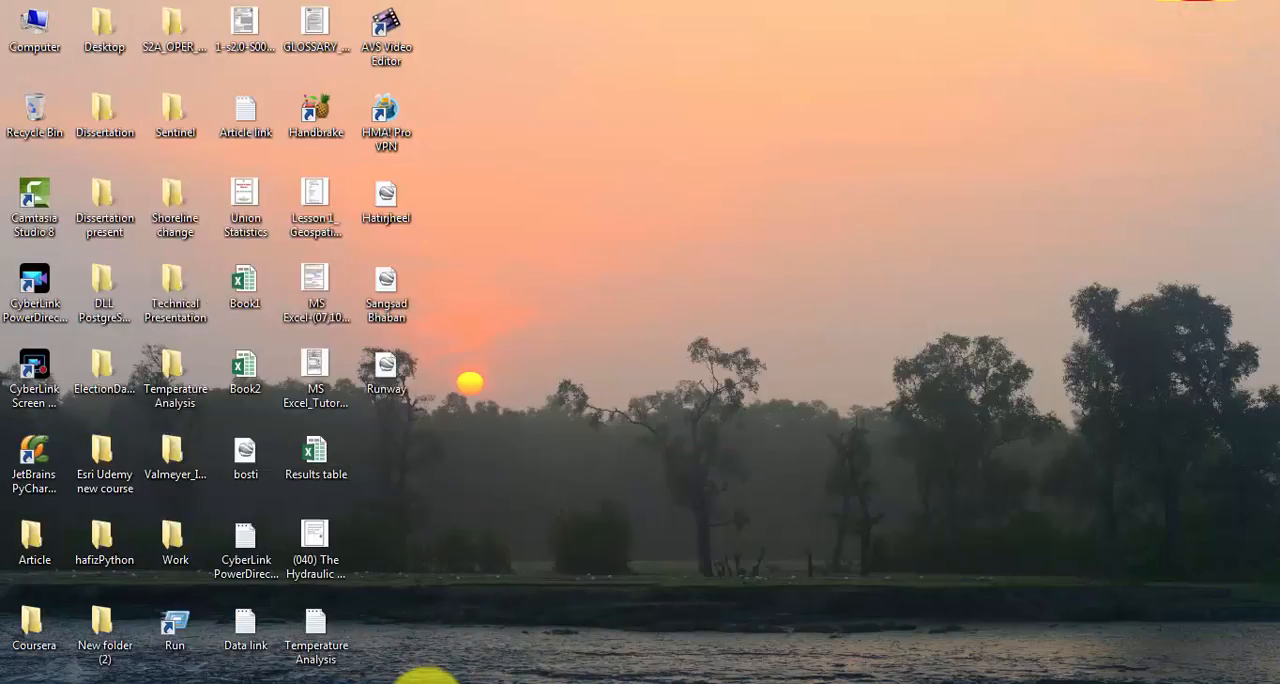
click(428, 683)
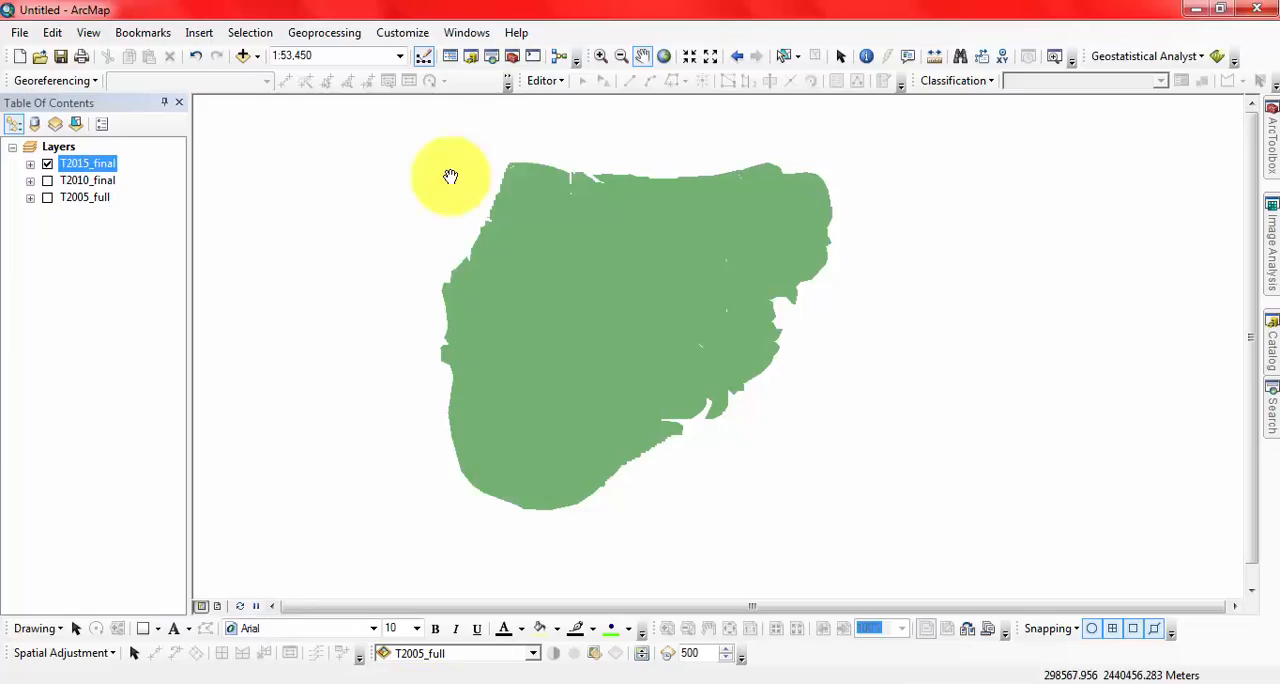
click(47, 164)
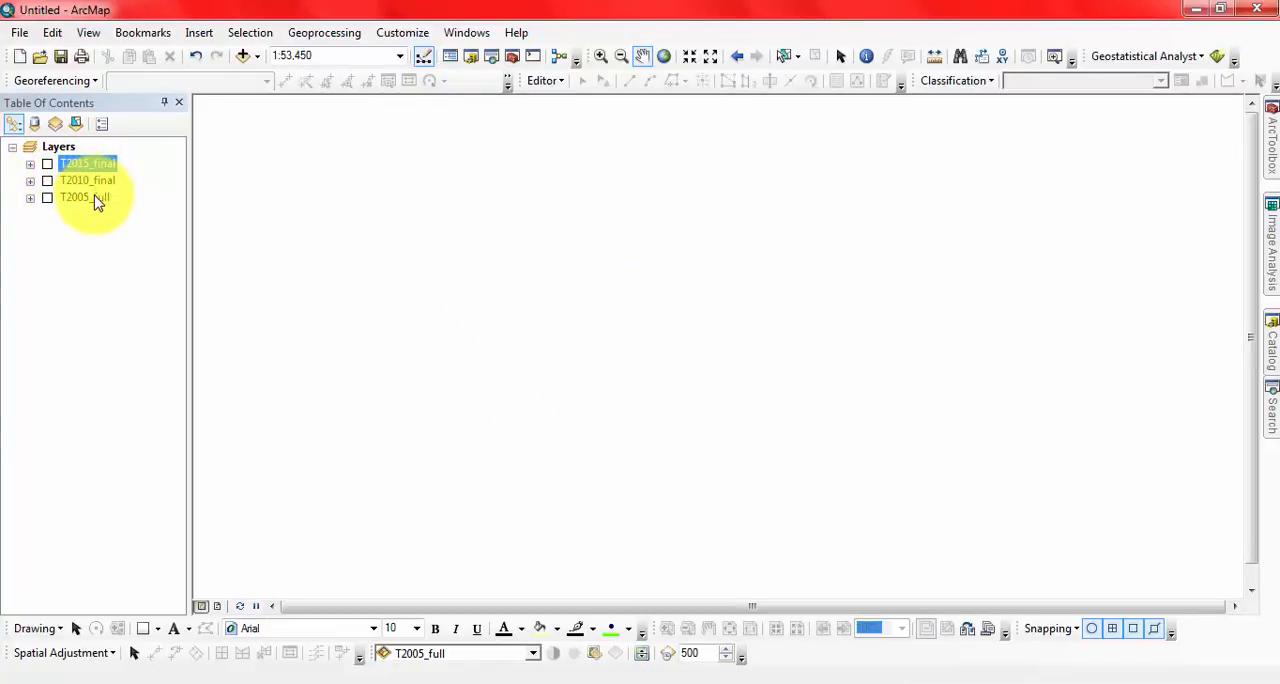
right_click(90, 149)
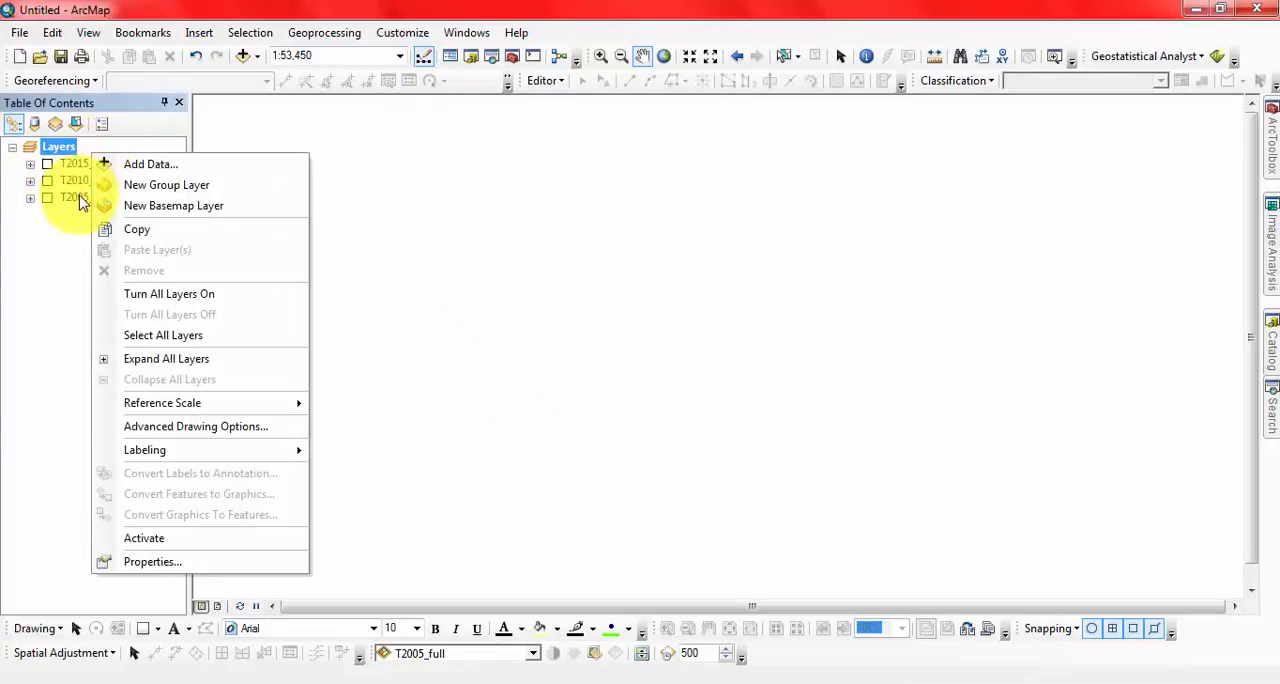
click(75, 165)
ctrl+click(97, 204)
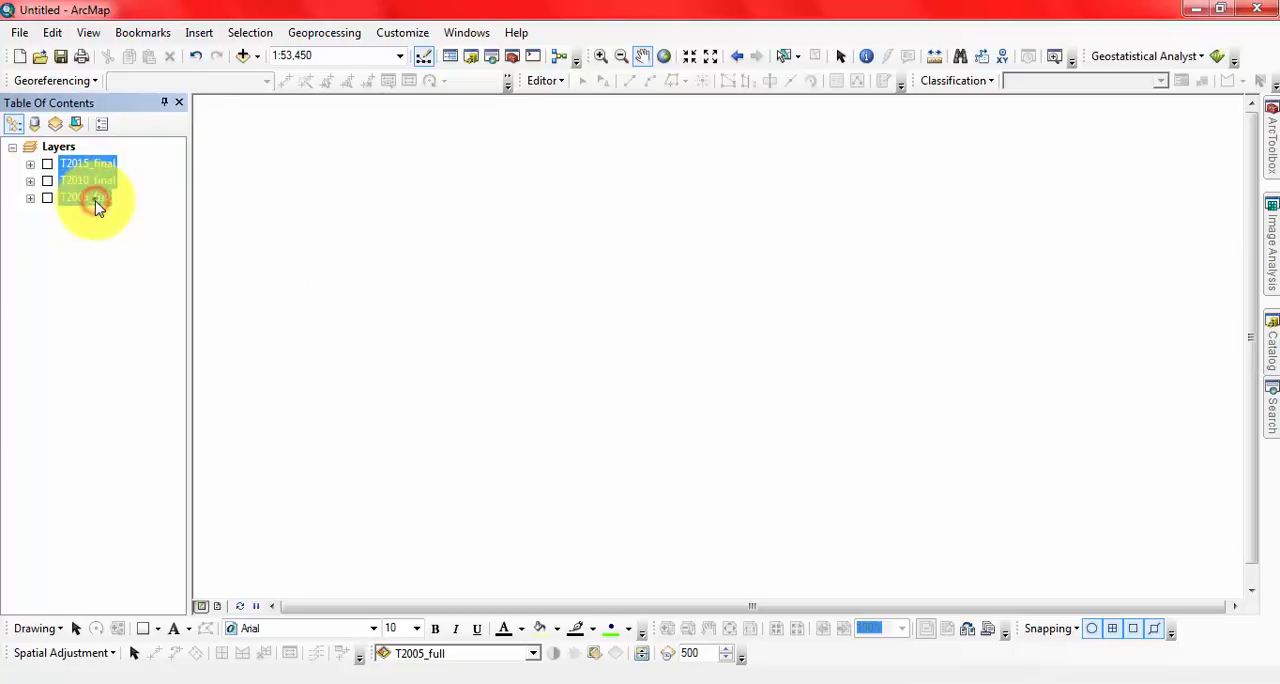
right_click(97, 204)
click(119, 229)
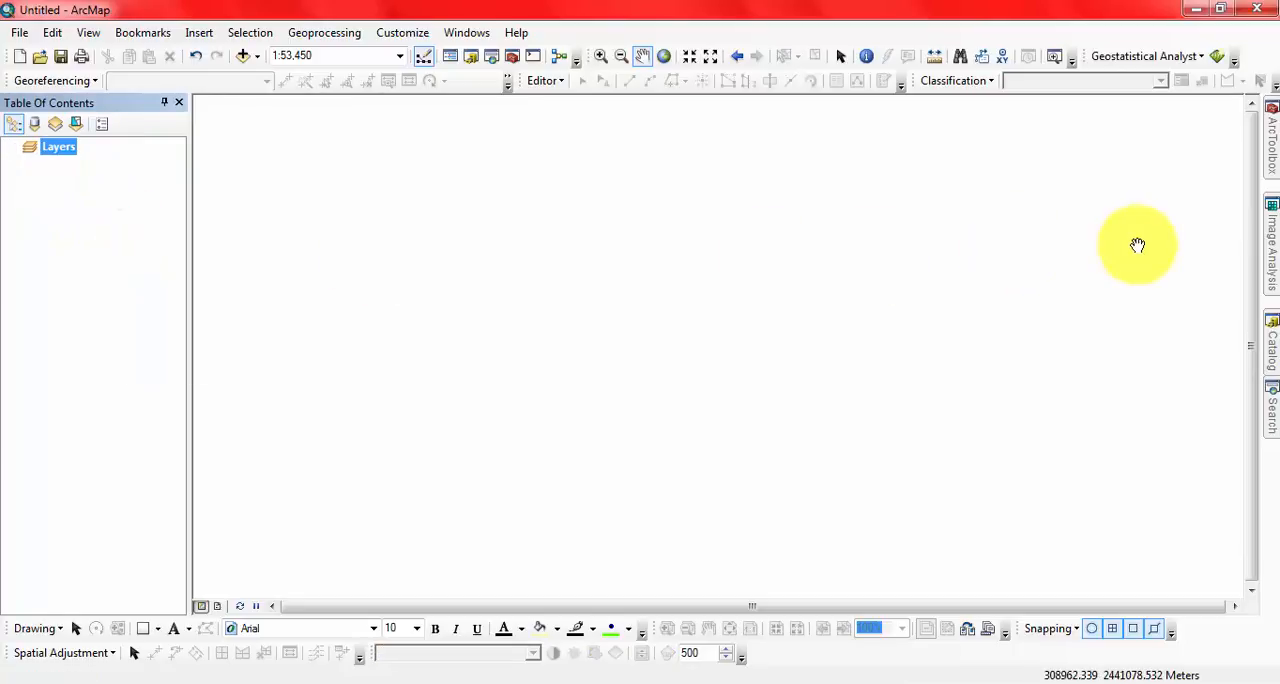
Step: Search the geoprocessing tools for "kml to layer (conversion)"
click(1270, 415)
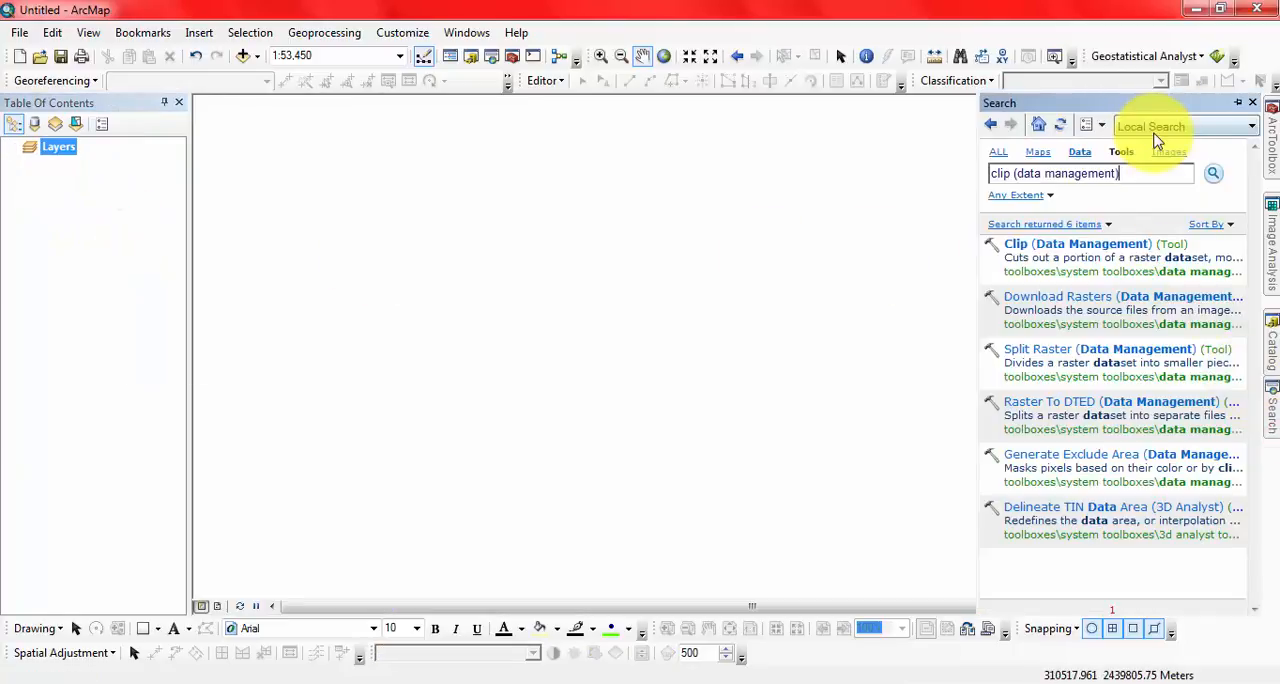
drag(1128, 177, 990, 175)
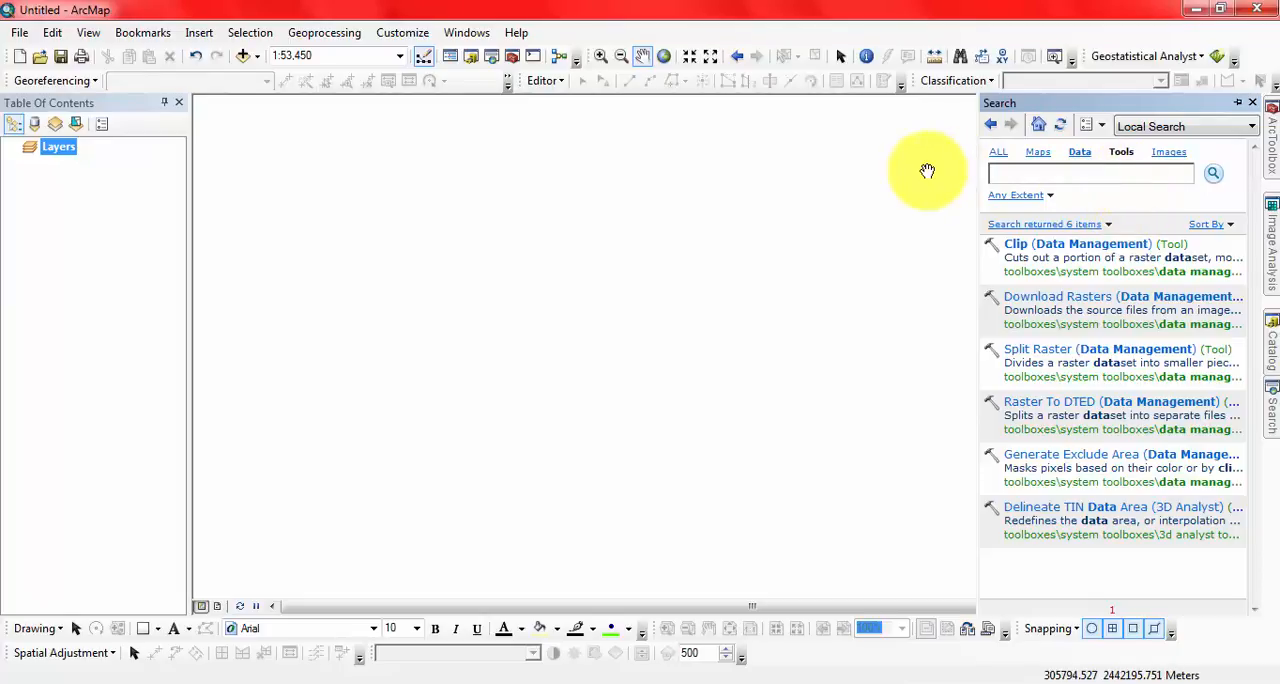
text(kml)
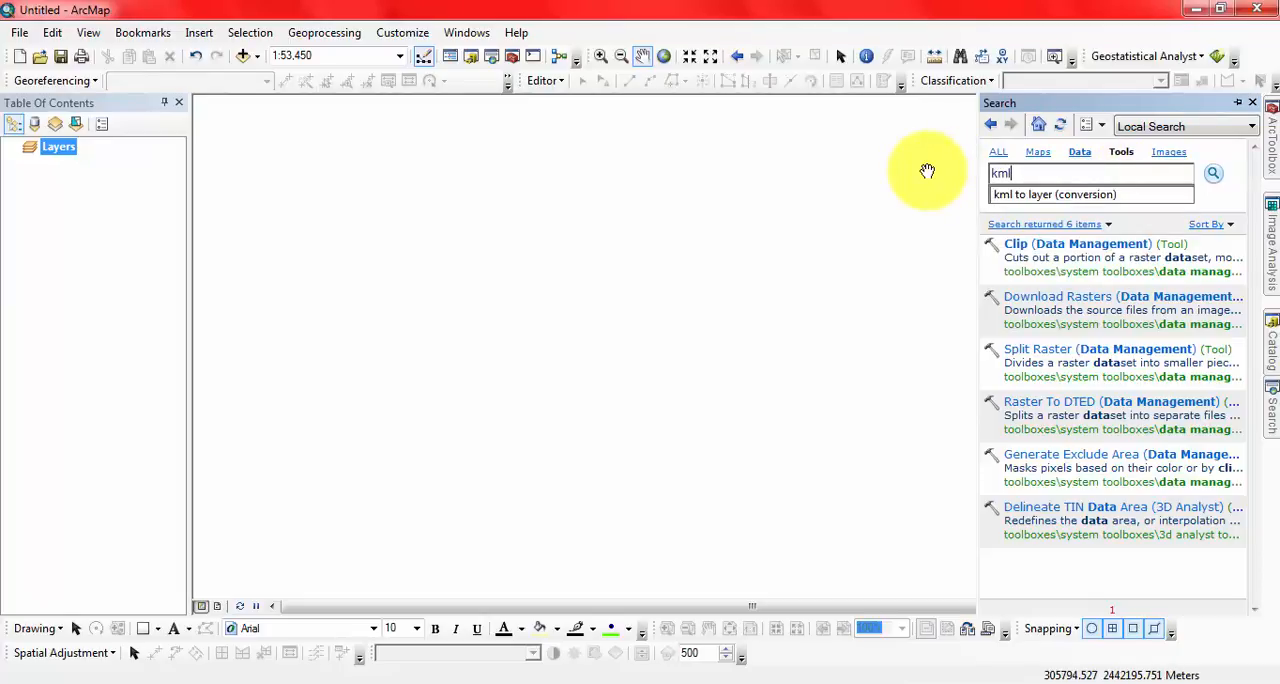
click(1031, 196)
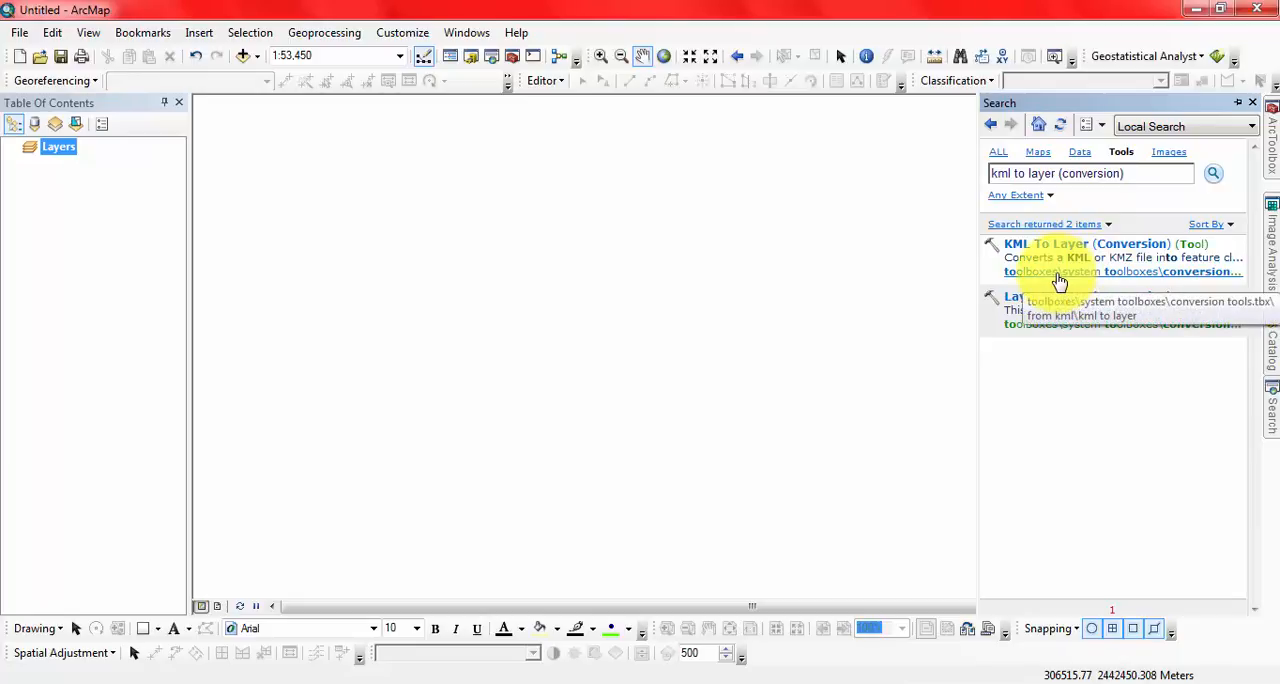
Step: Locate the KML To Layer tool in the From KML toolset of Conversion Tools and open it
click(1059, 281)
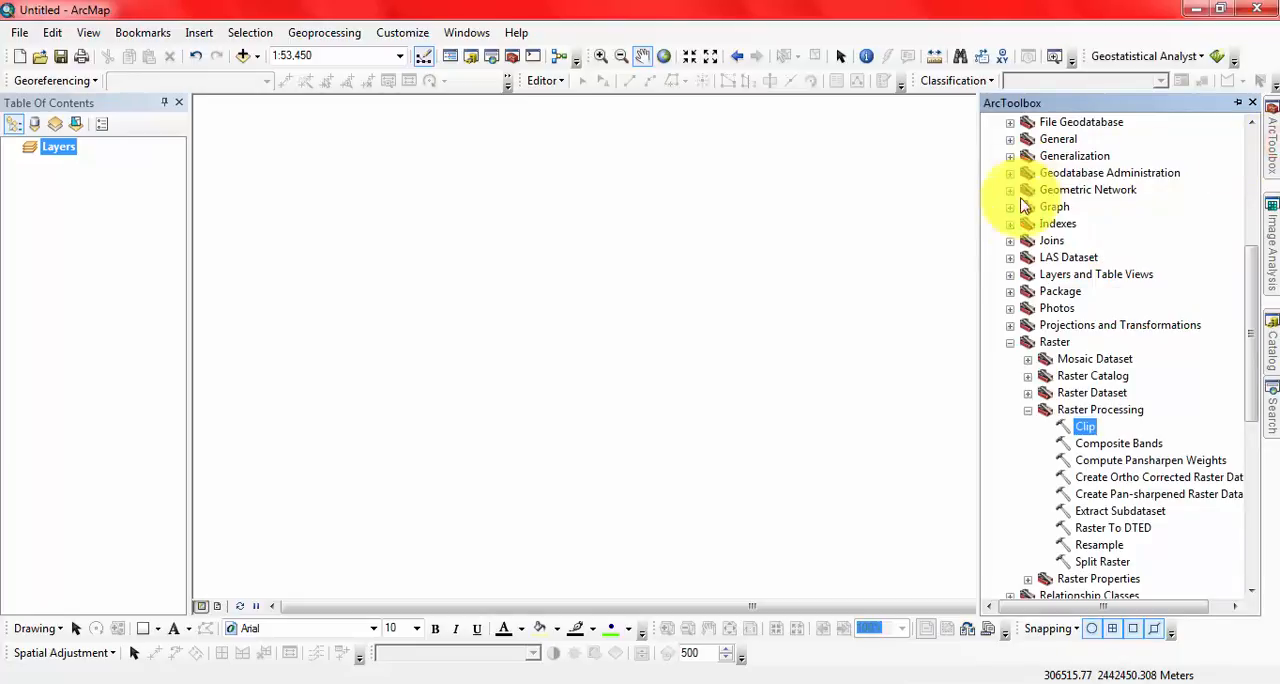
click(1010, 343)
scroll(1018, 306, up, 5)
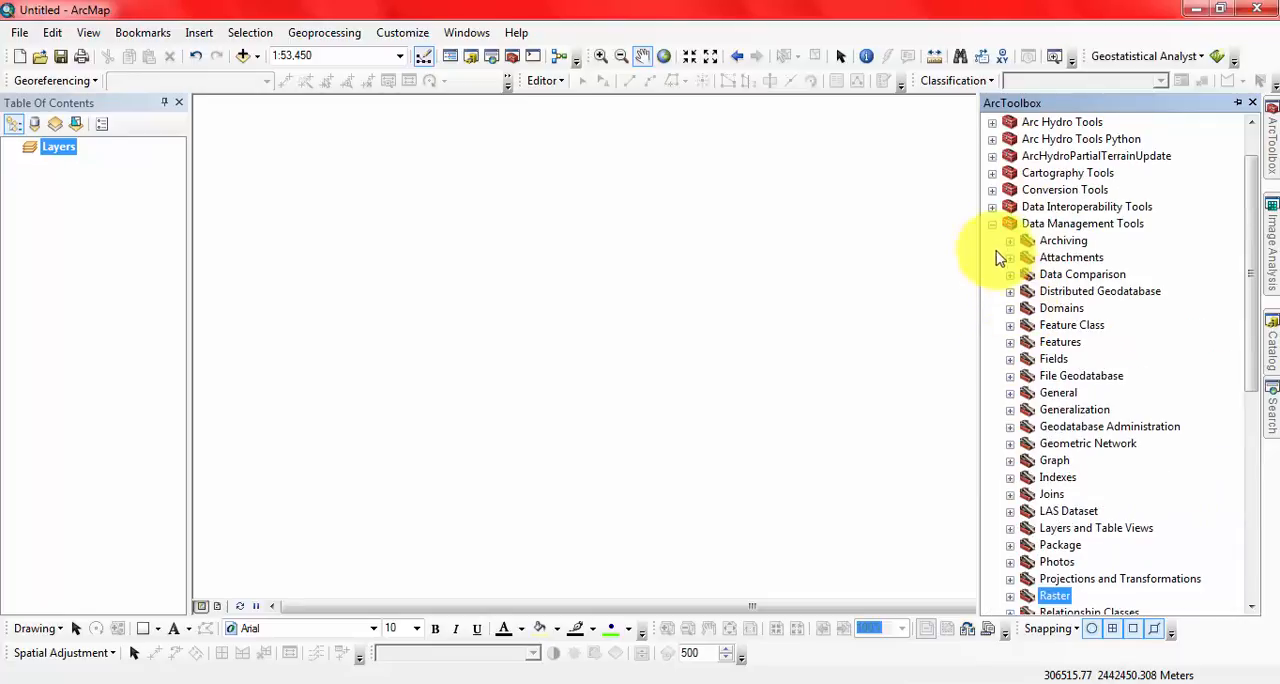
click(992, 224)
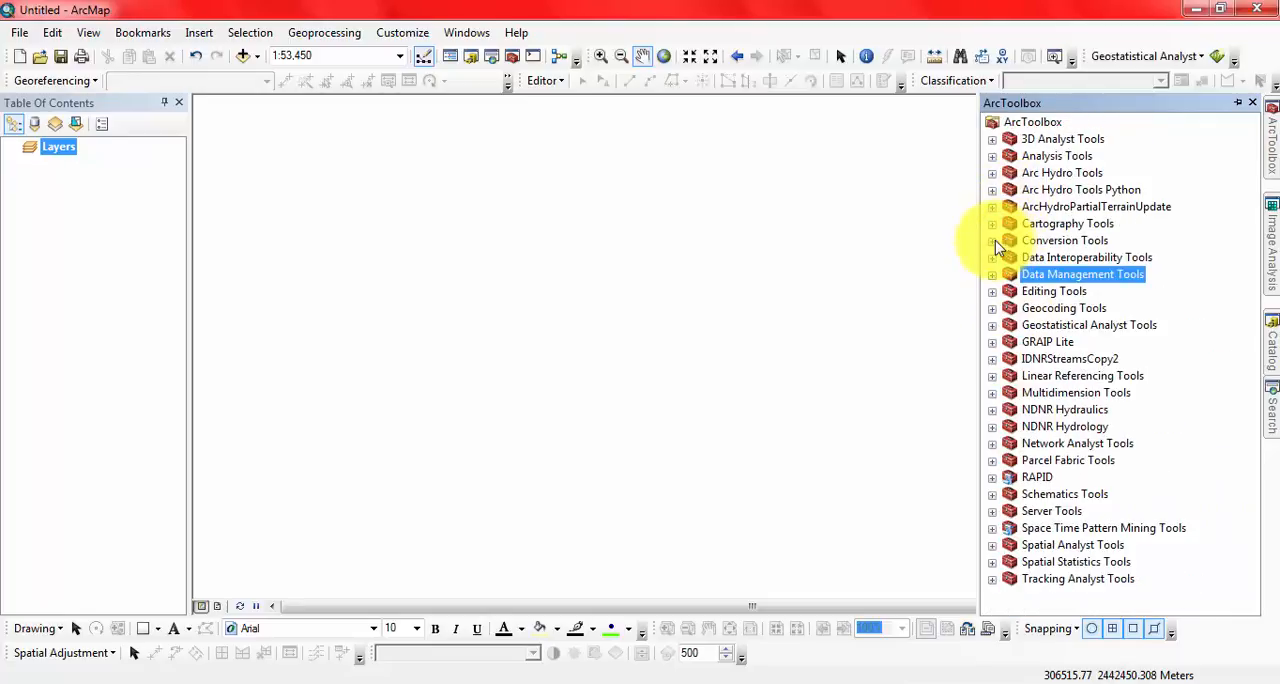
click(993, 240)
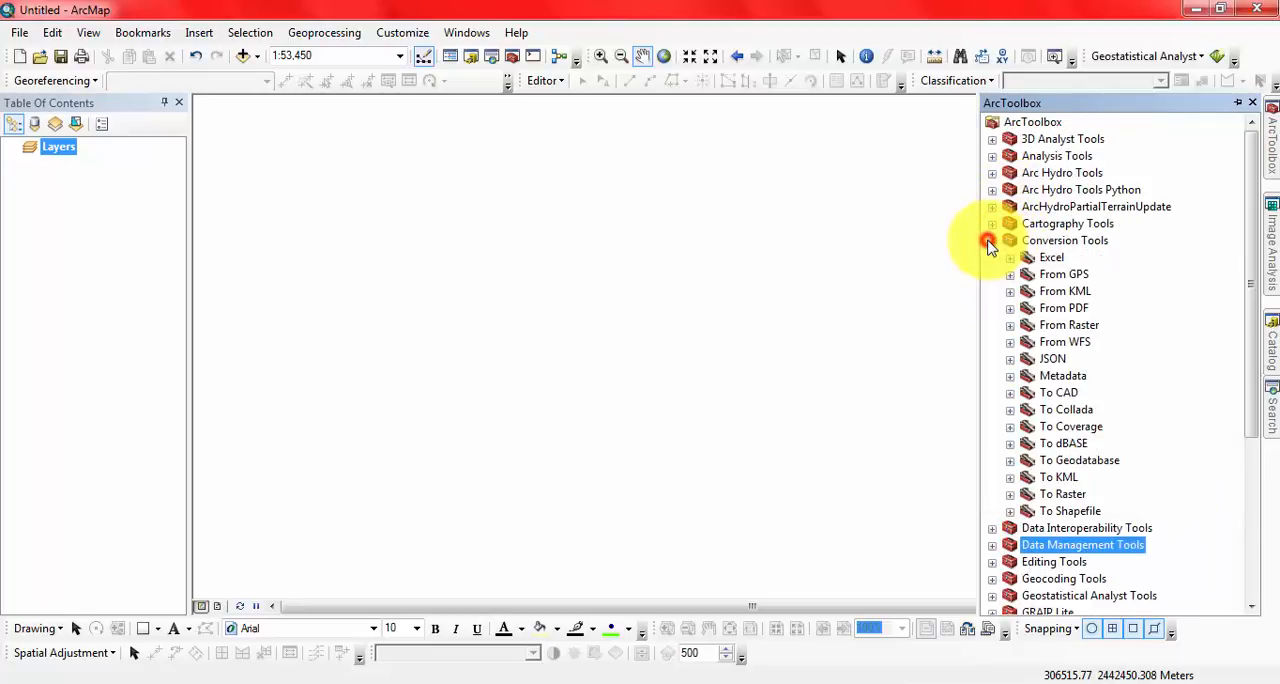
double_click(1077, 291)
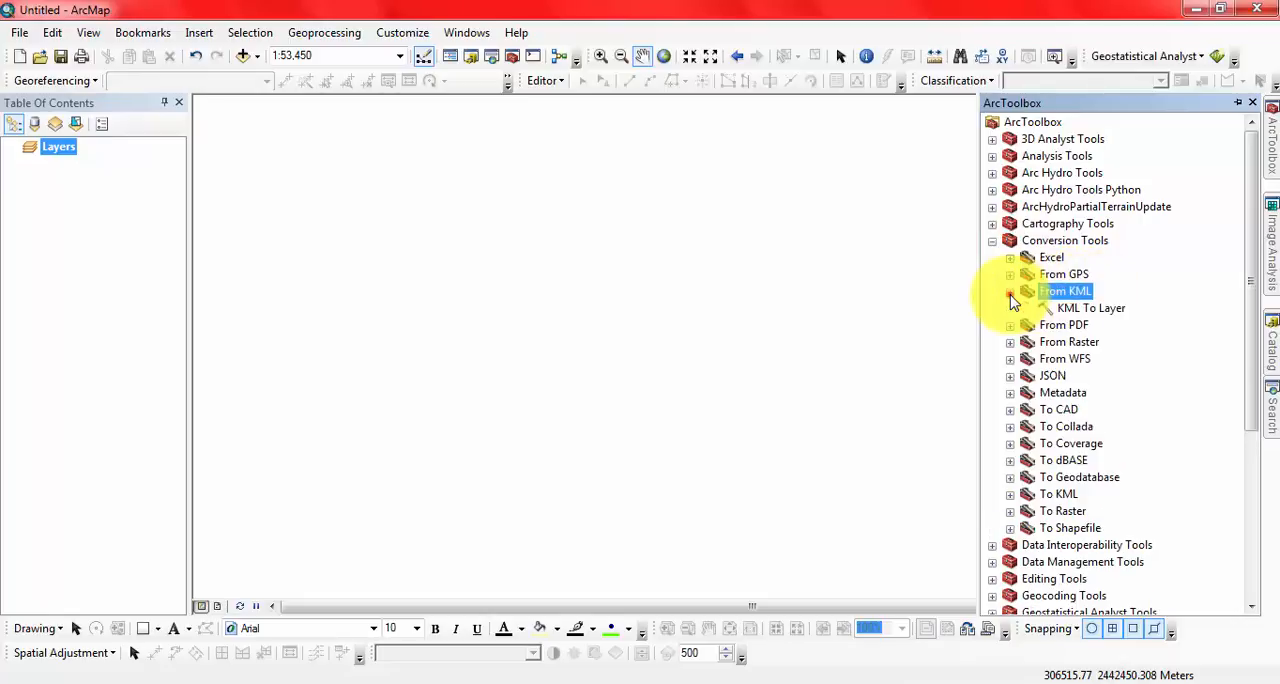
click(1087, 308)
double_click(1092, 308)
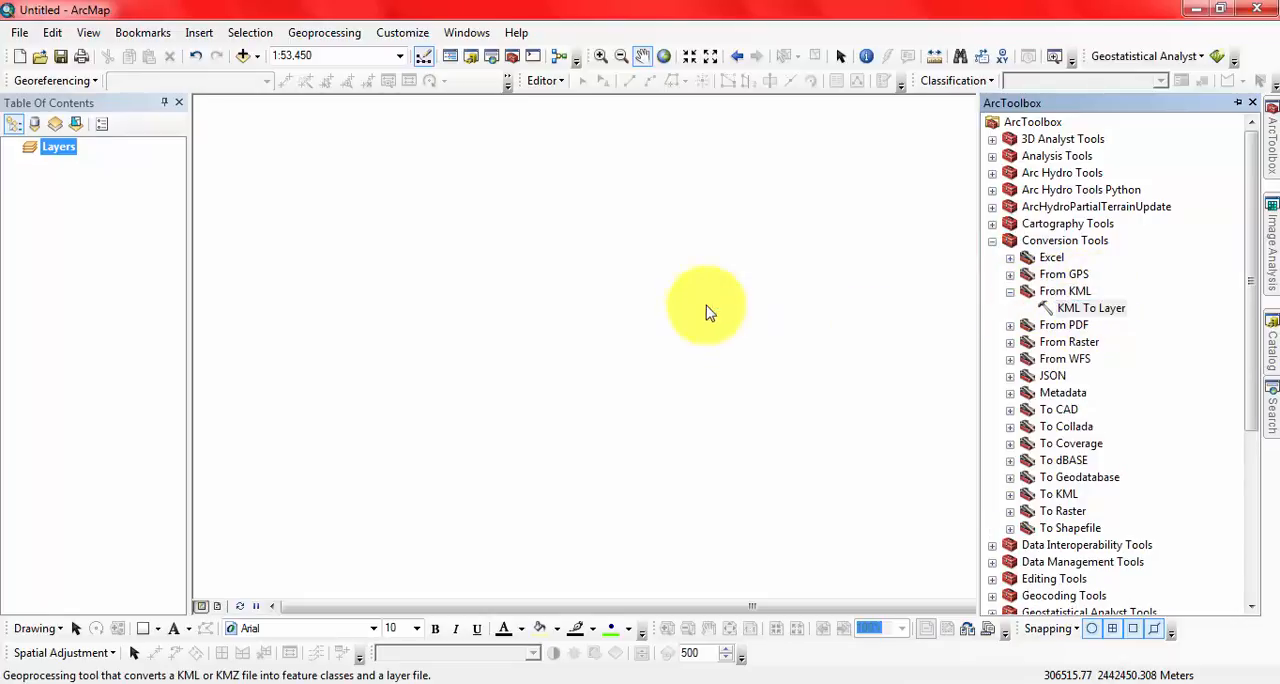
Step: Choose Hatirjheel.kmz from the Desktop as the input KML file of the KML To Layer tool
drag(337, 100, 347, 112)
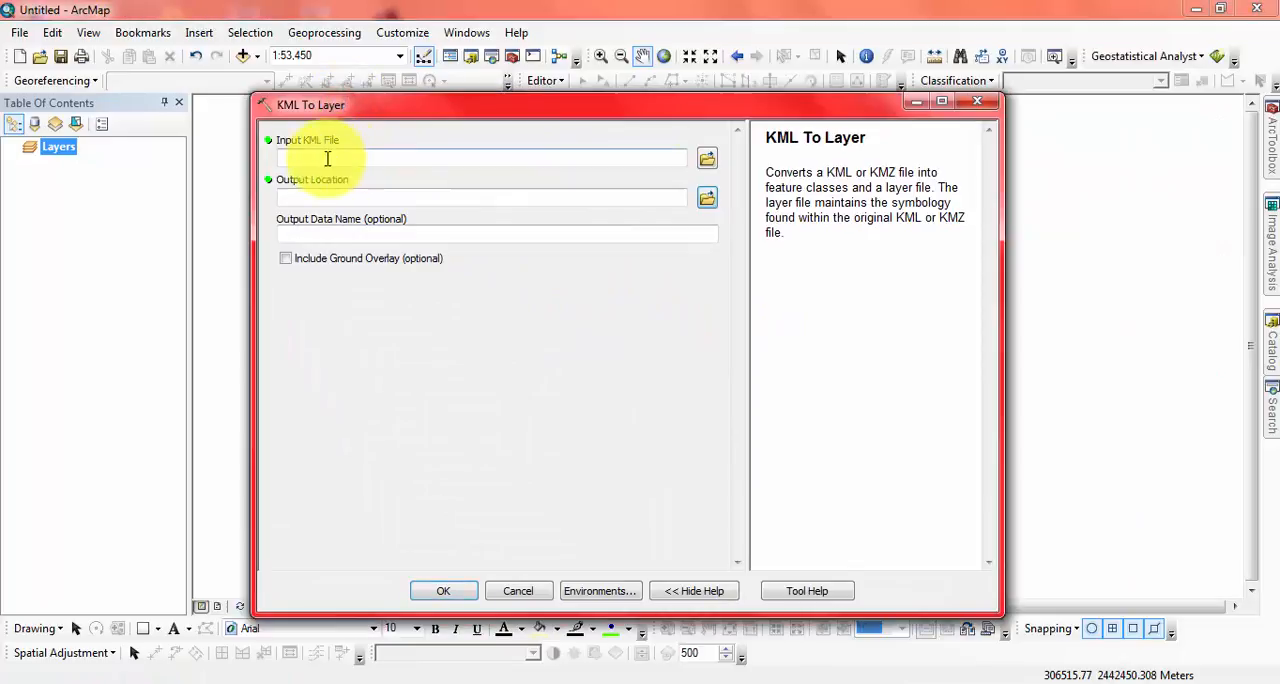
click(707, 160)
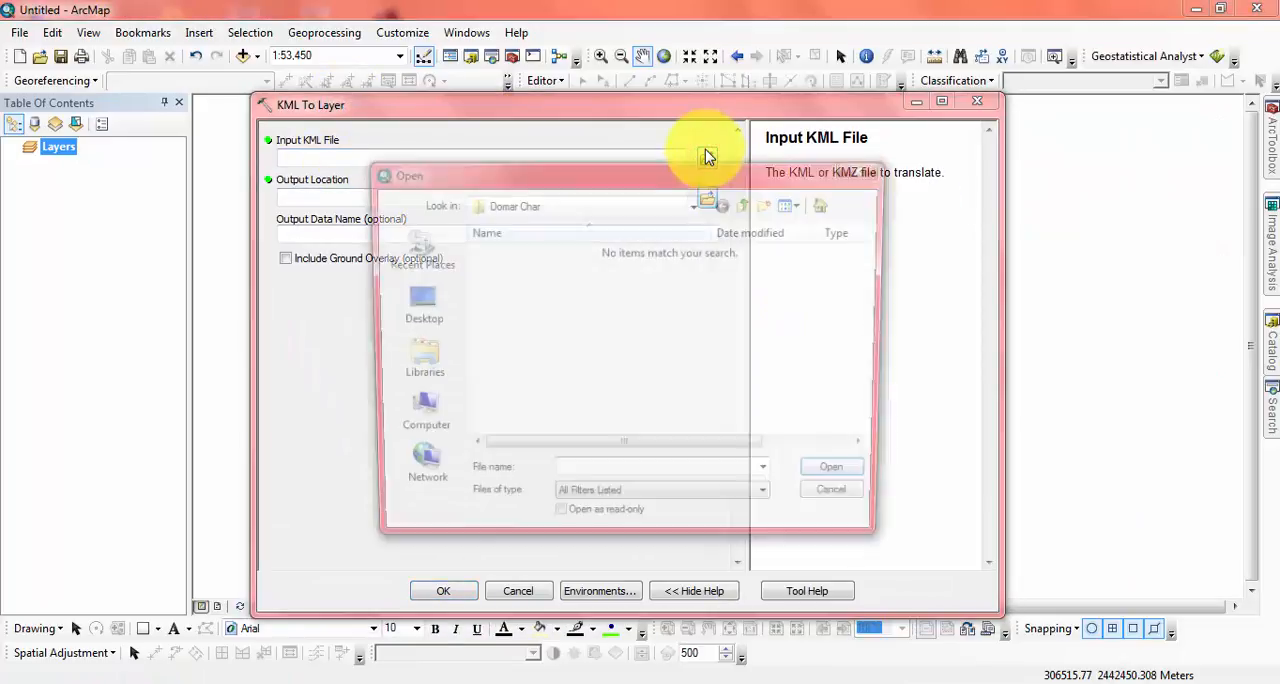
click(413, 302)
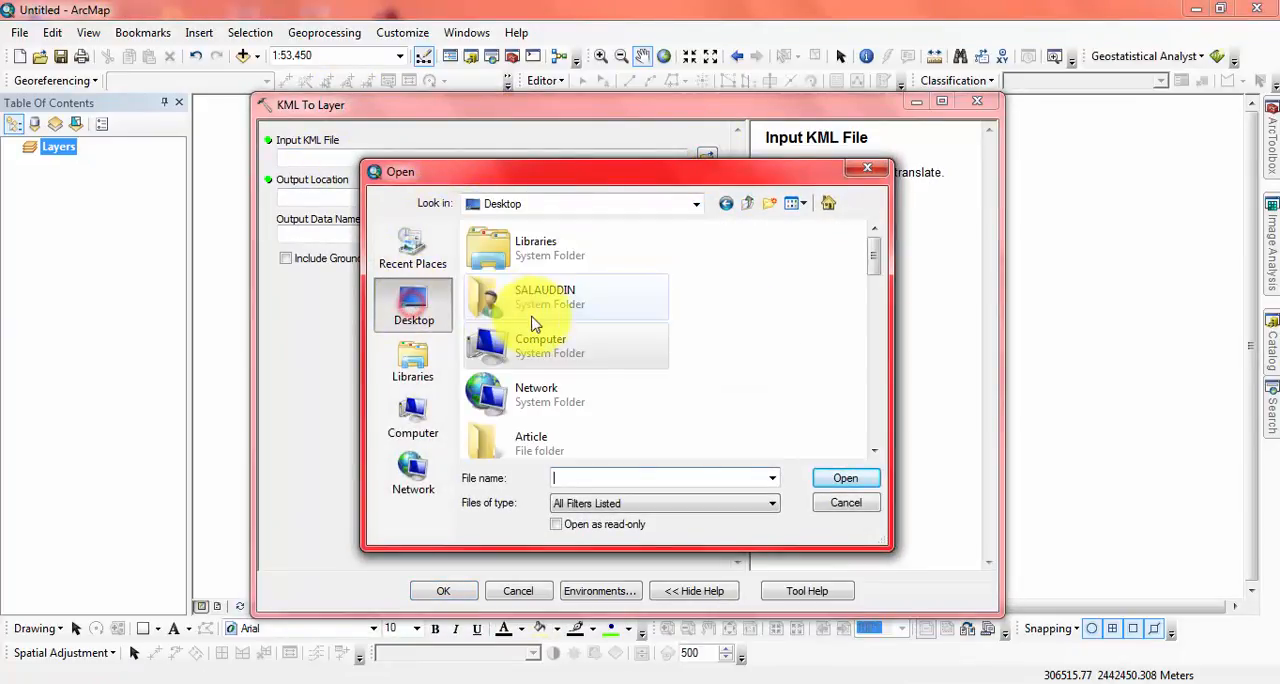
click(776, 478)
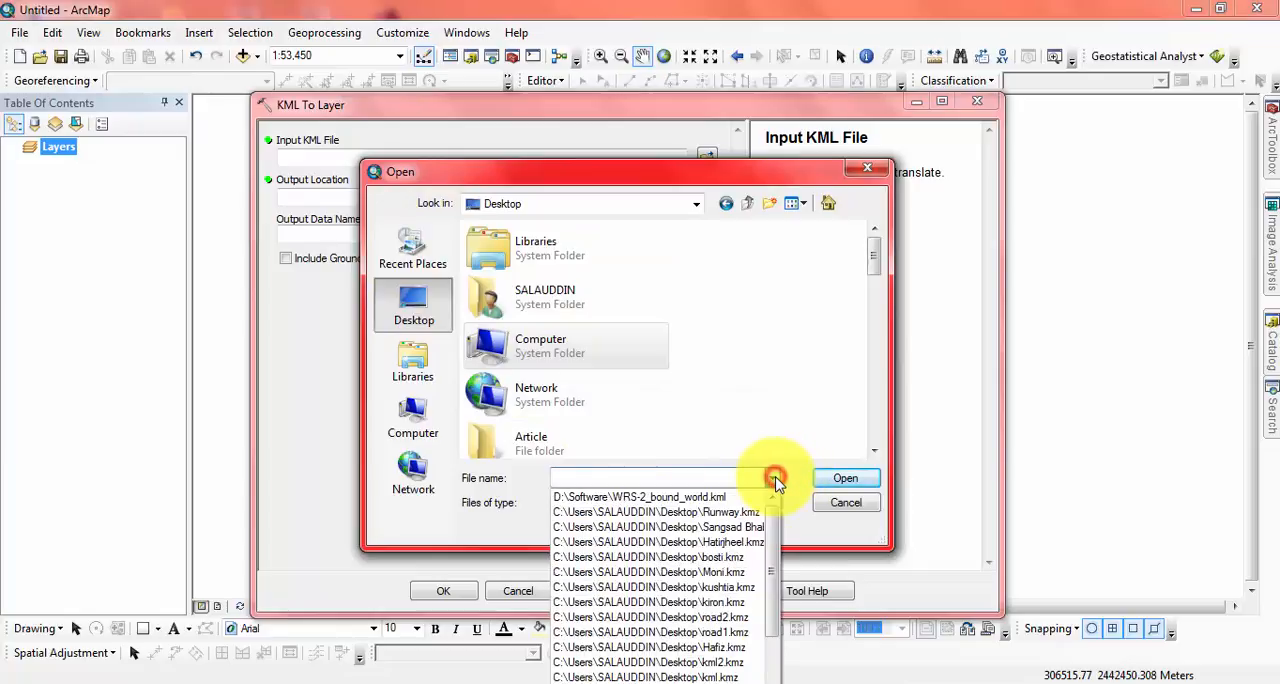
click(777, 478)
drag(870, 263, 873, 440)
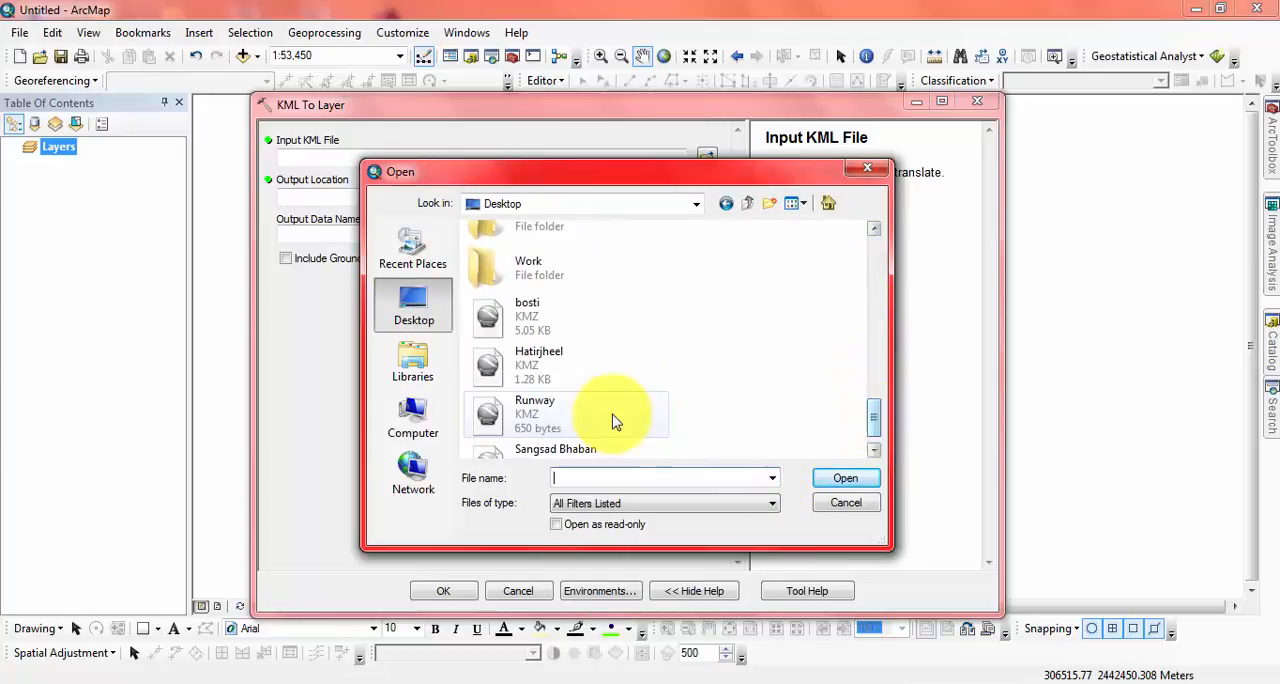
click(550, 372)
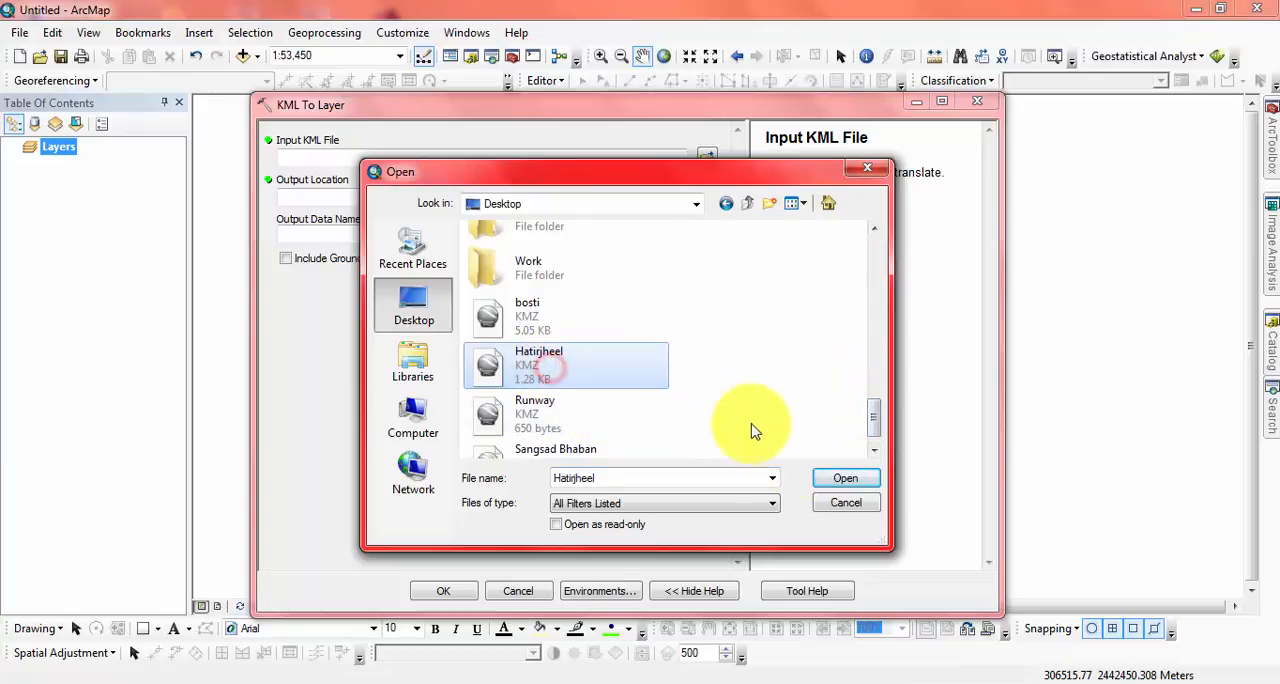
click(838, 479)
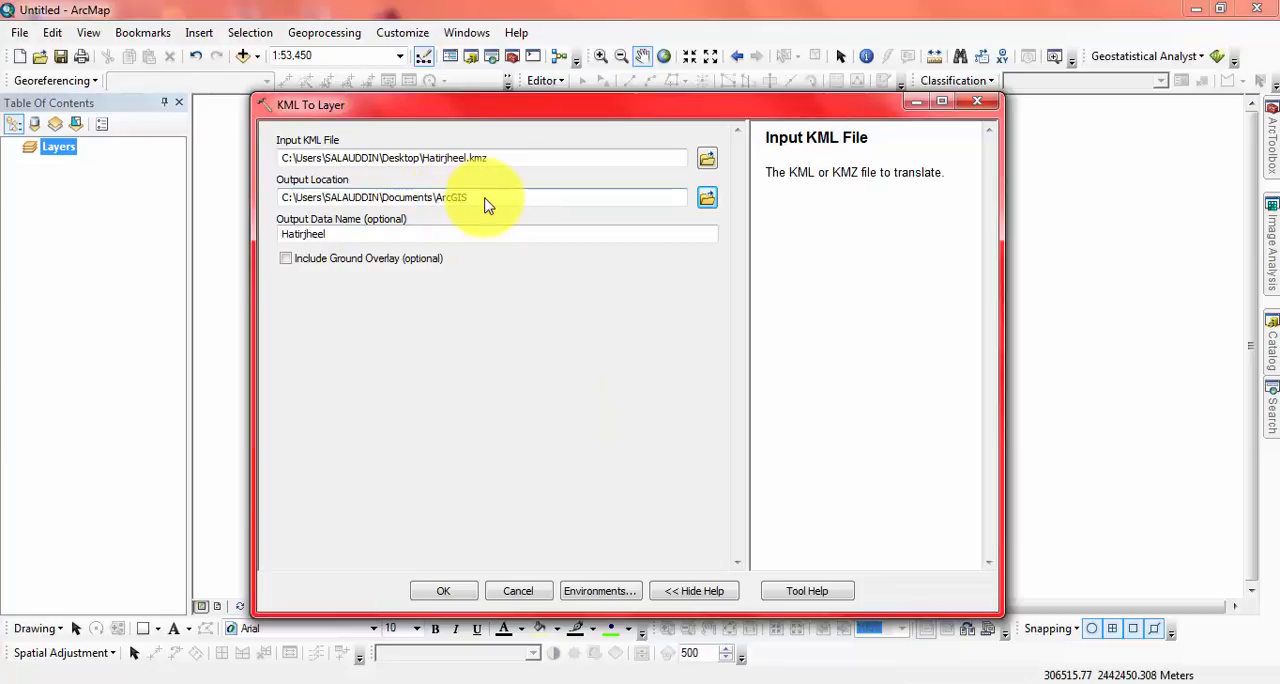
Step: Start choosing the tool's output location and browse to the J:\ drive
click(513, 200)
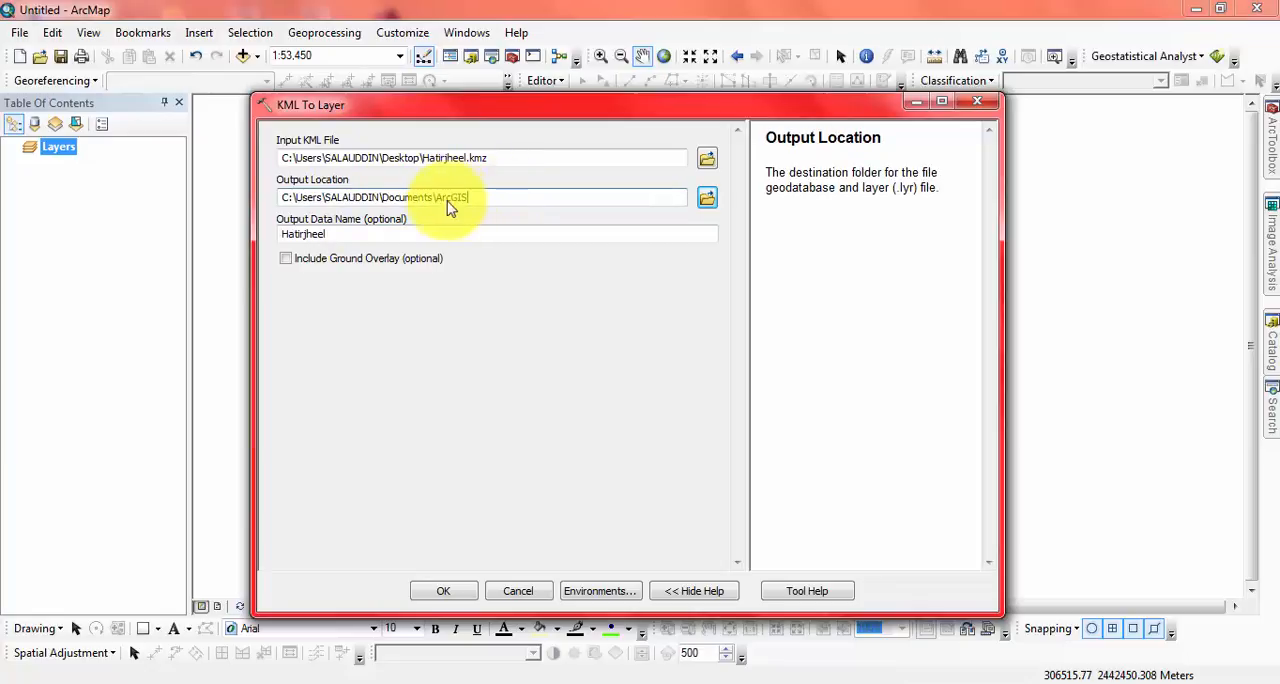
click(707, 198)
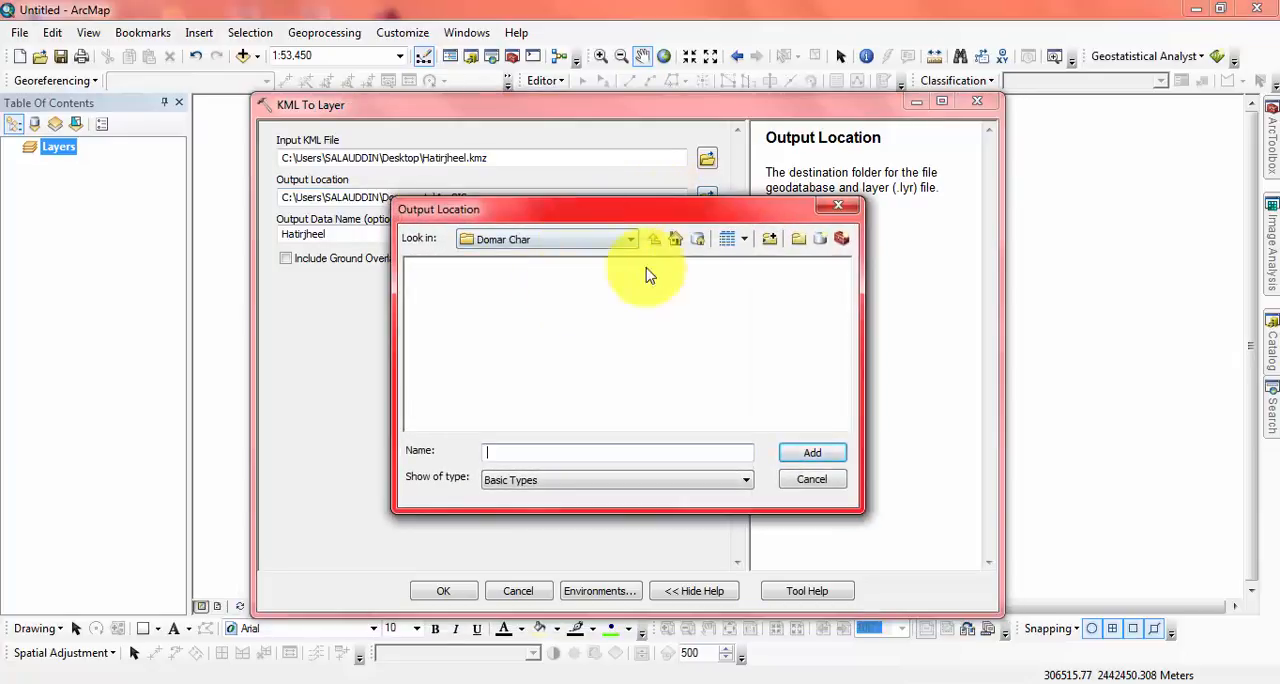
click(574, 243)
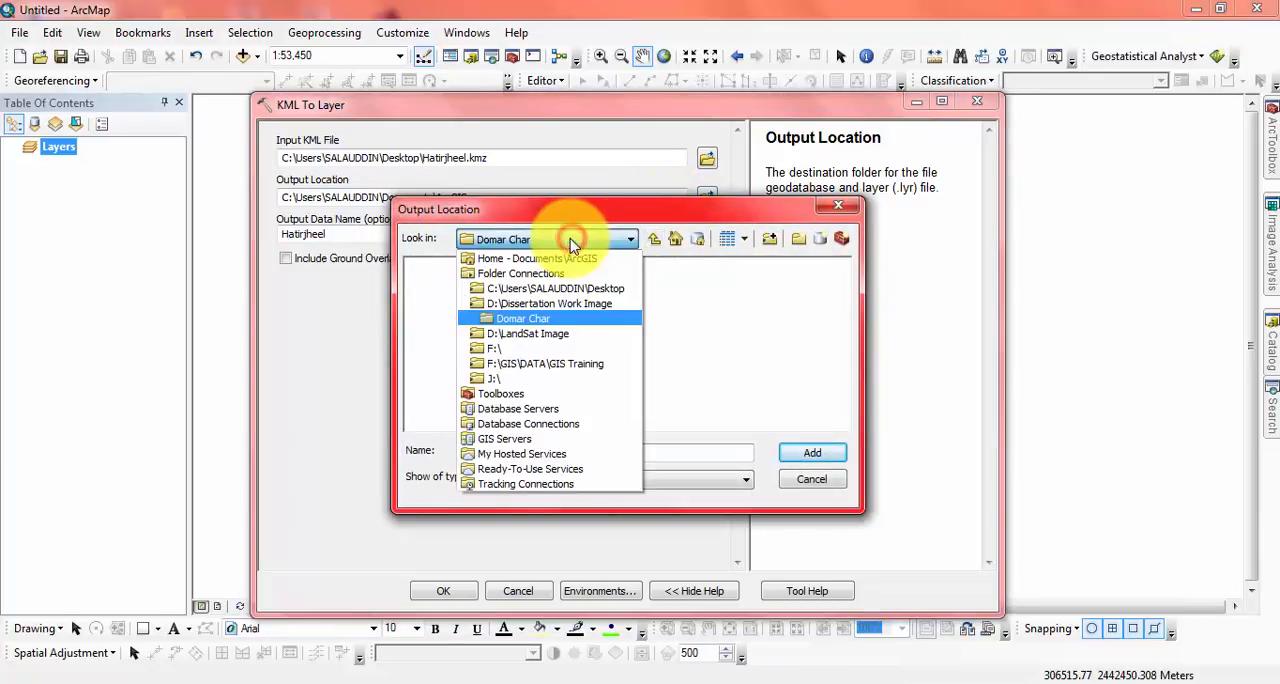
click(522, 382)
Step: Try to add an output location named Hatirjheel inside the Tutorial folder, and return to the J:\ folder list
double_click(443, 291)
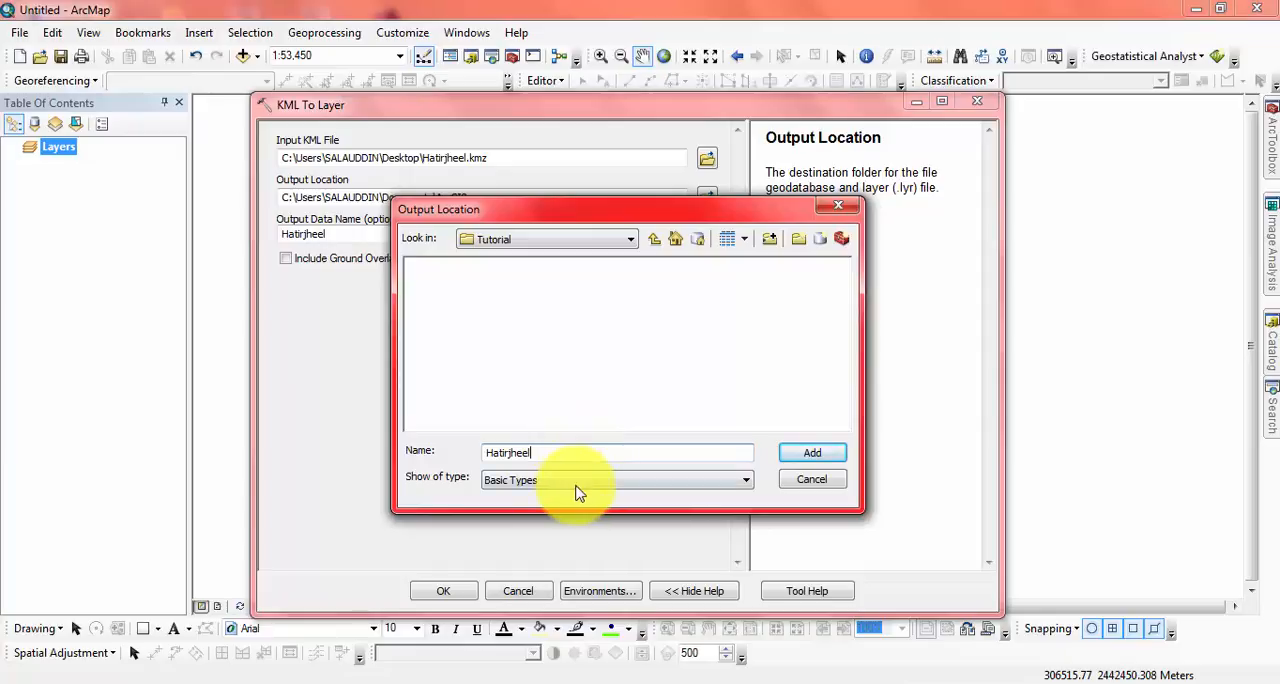
click(580, 480)
click(572, 481)
click(812, 453)
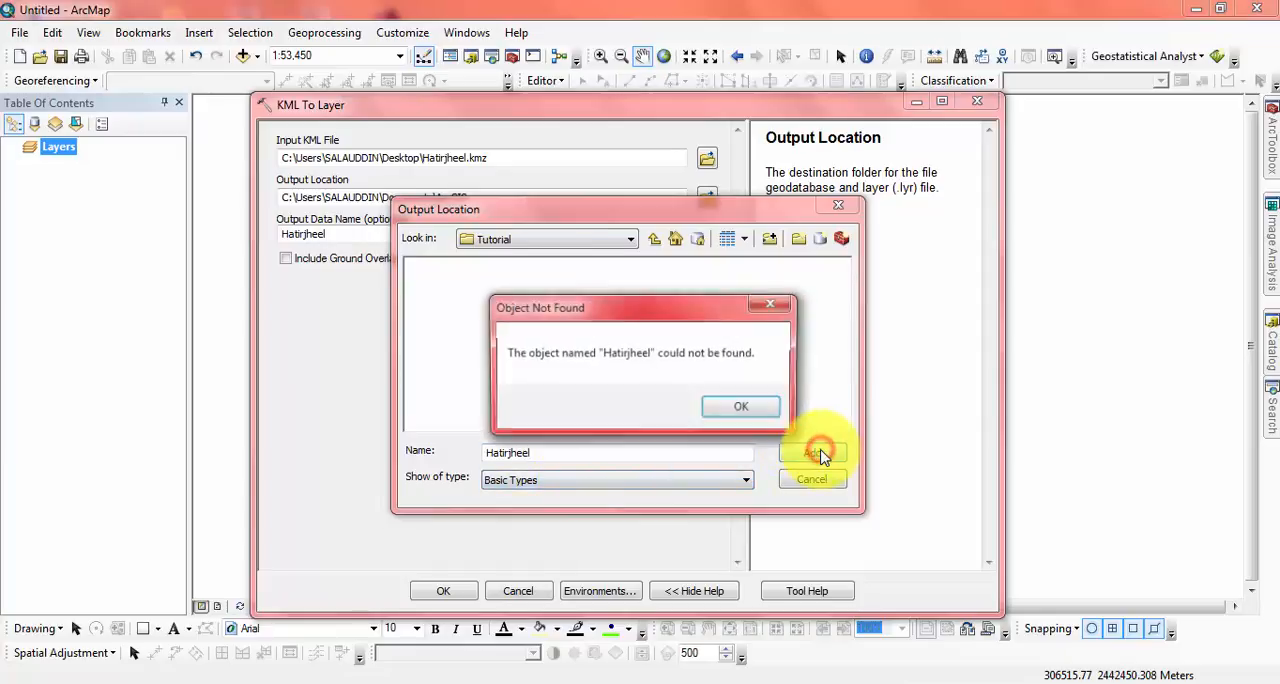
click(745, 412)
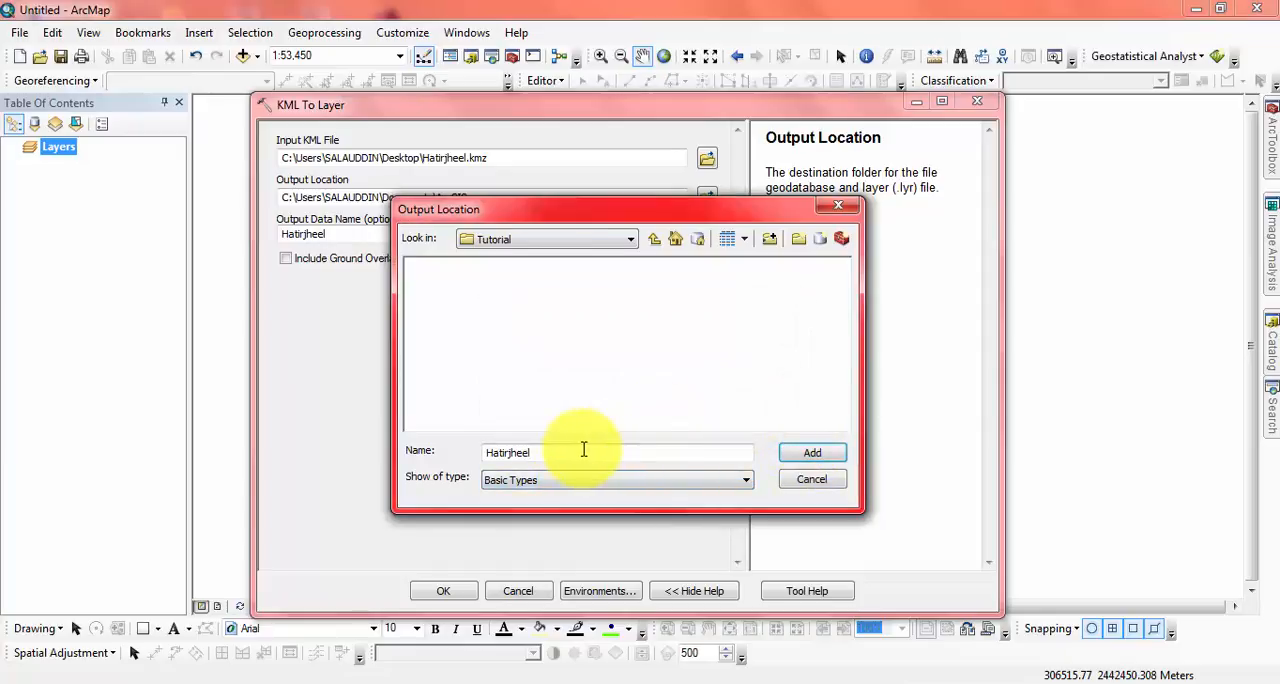
click(653, 240)
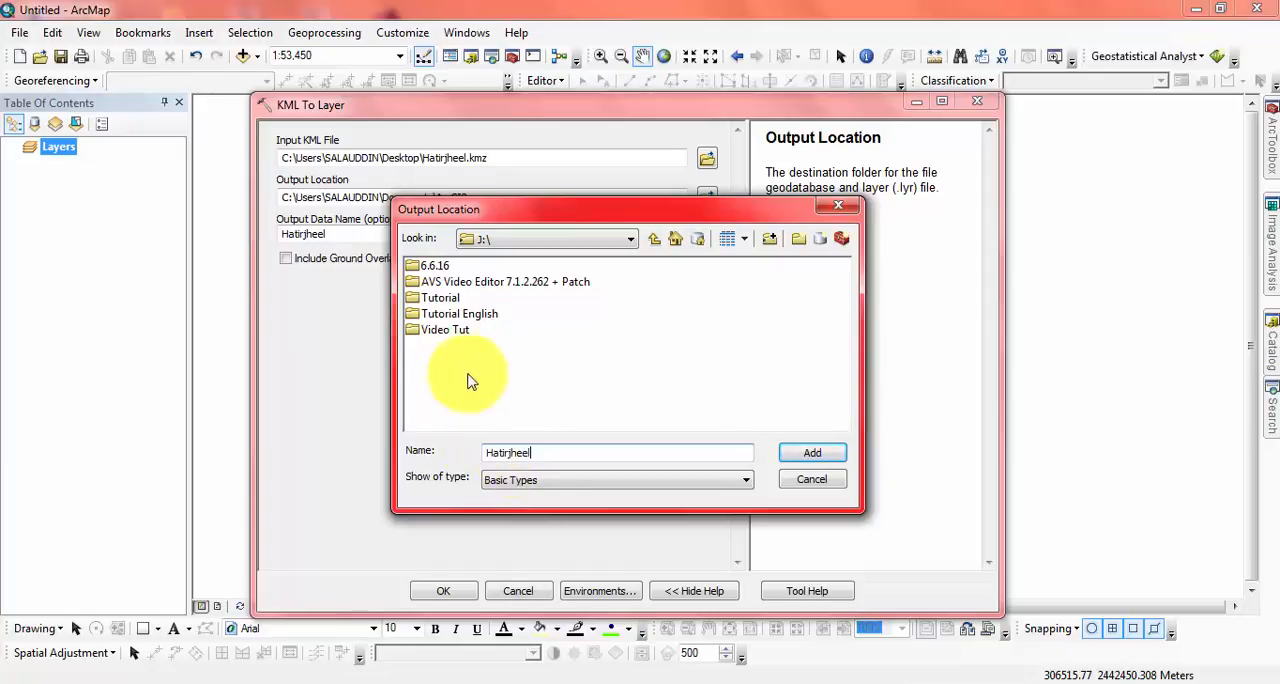
Step: Set the output location to the Tutorial folder on the J:\ drive
click(435, 282)
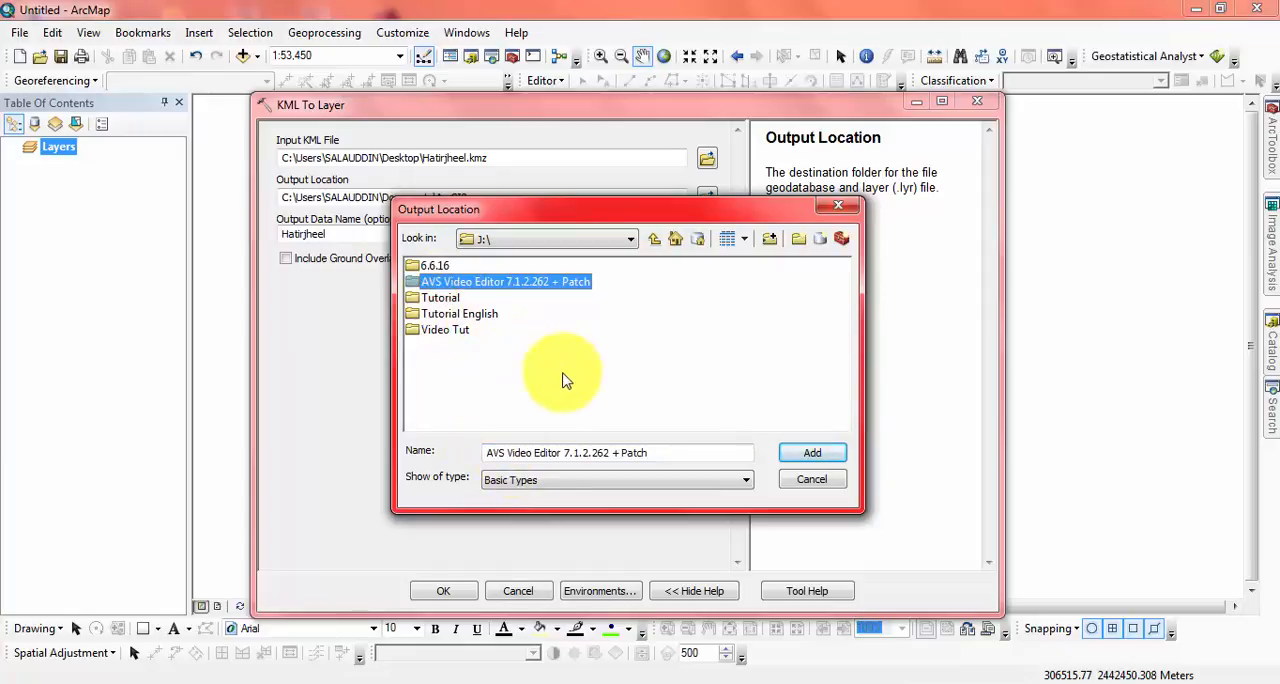
click(440, 297)
click(812, 453)
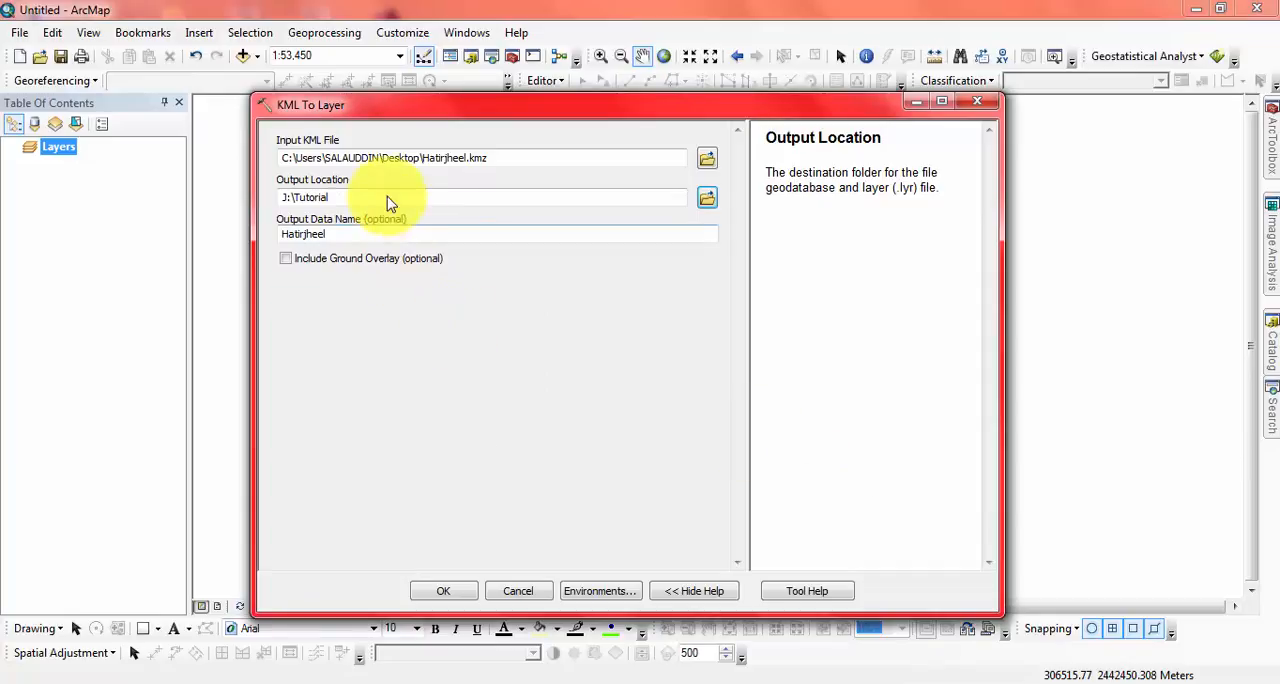
Step: Review the input, output location and output data name Hatirjheel, and run the KML To Layer conversion
double_click(523, 157)
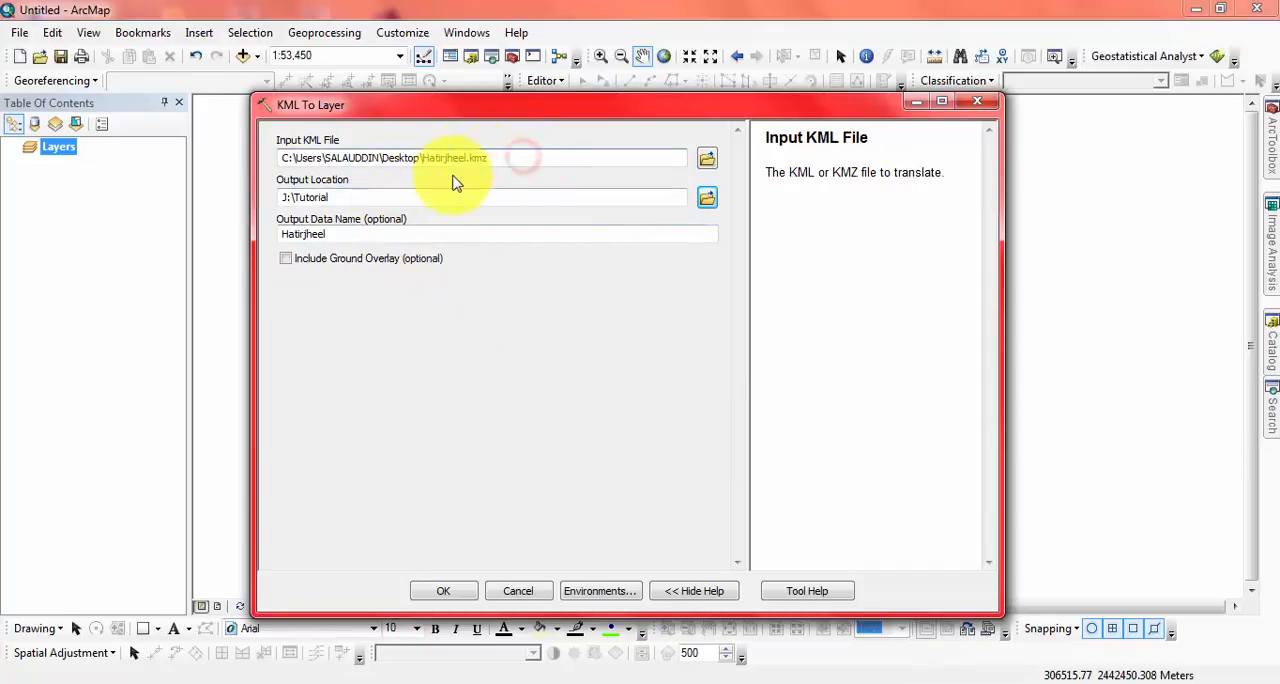
click(430, 198)
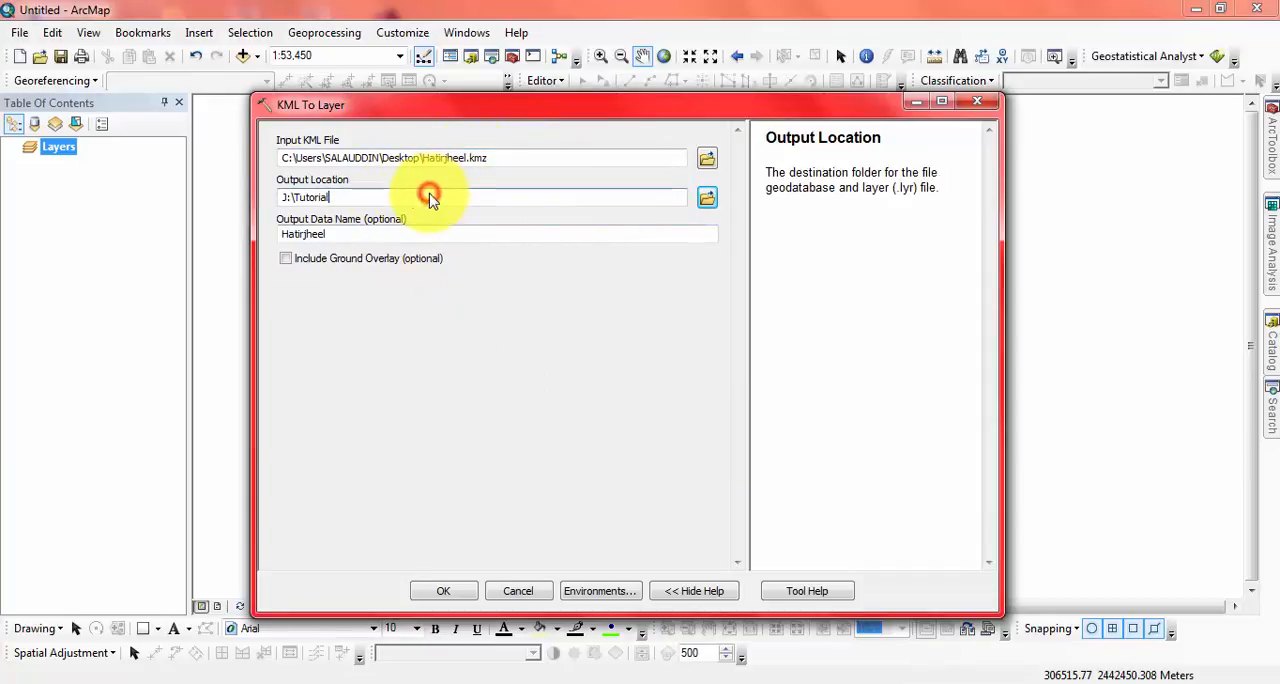
click(353, 237)
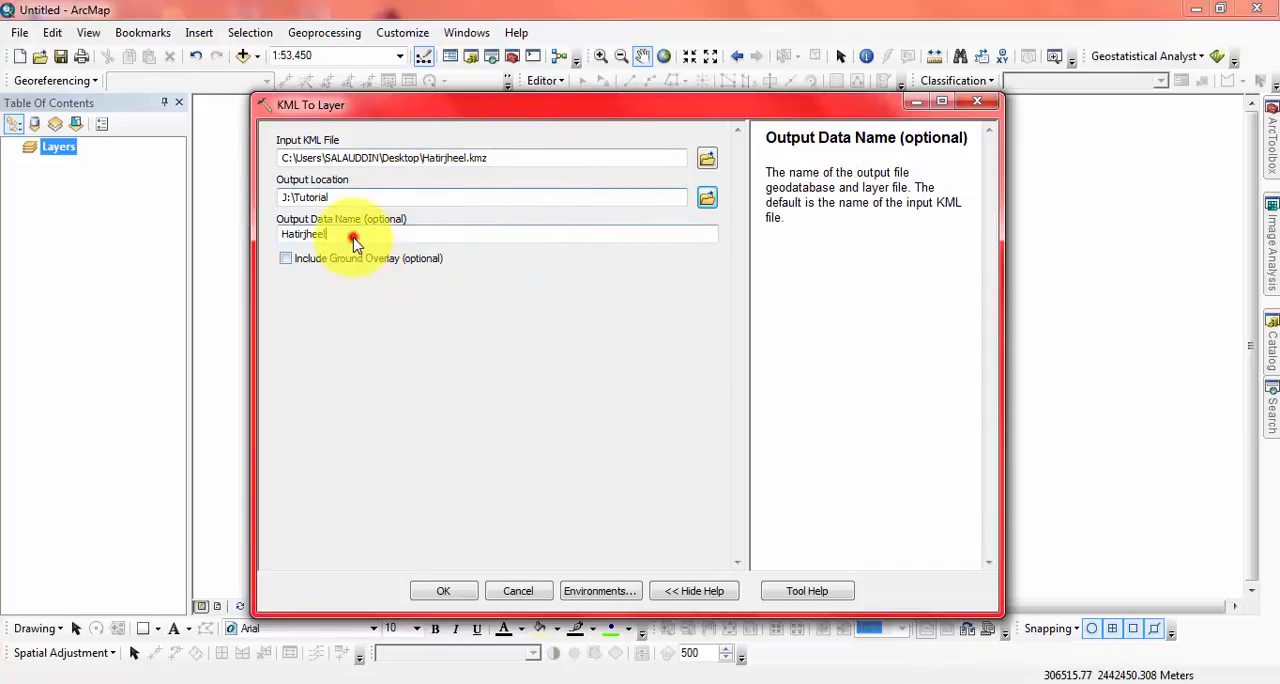
click(441, 592)
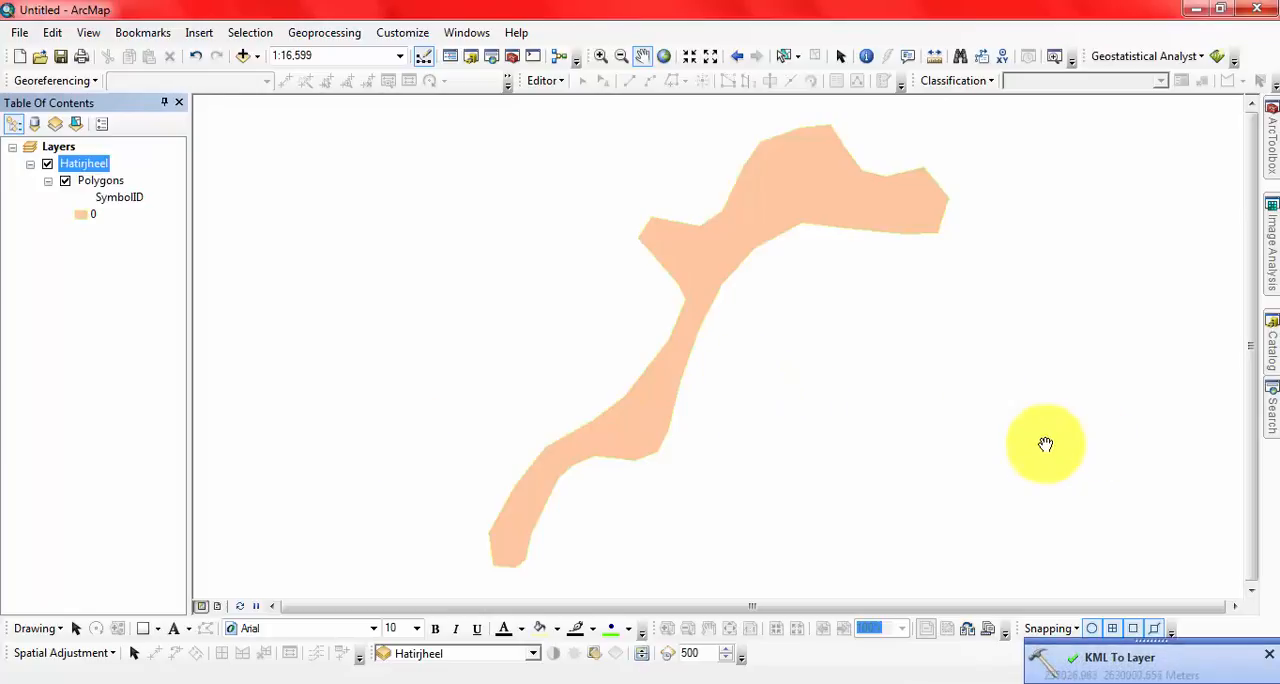
Step: Compare the converted Hatirjheel polygon with the lake outline digitized in Google Earth Pro, and return to ArcMap
mouse_move(874, 371)
mouse_down()
mouse_move(749, 371)
mouse_move(811, 381)
mouse_up()
drag(608, 426, 583, 391)
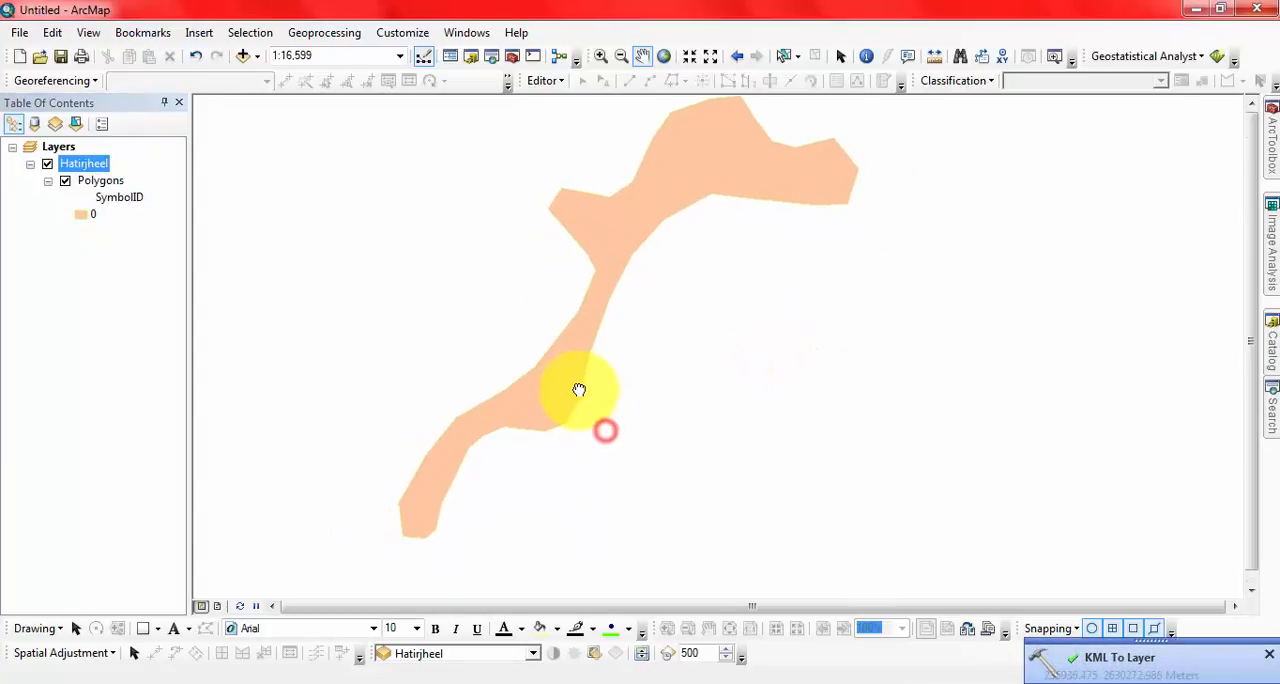
click(490, 682)
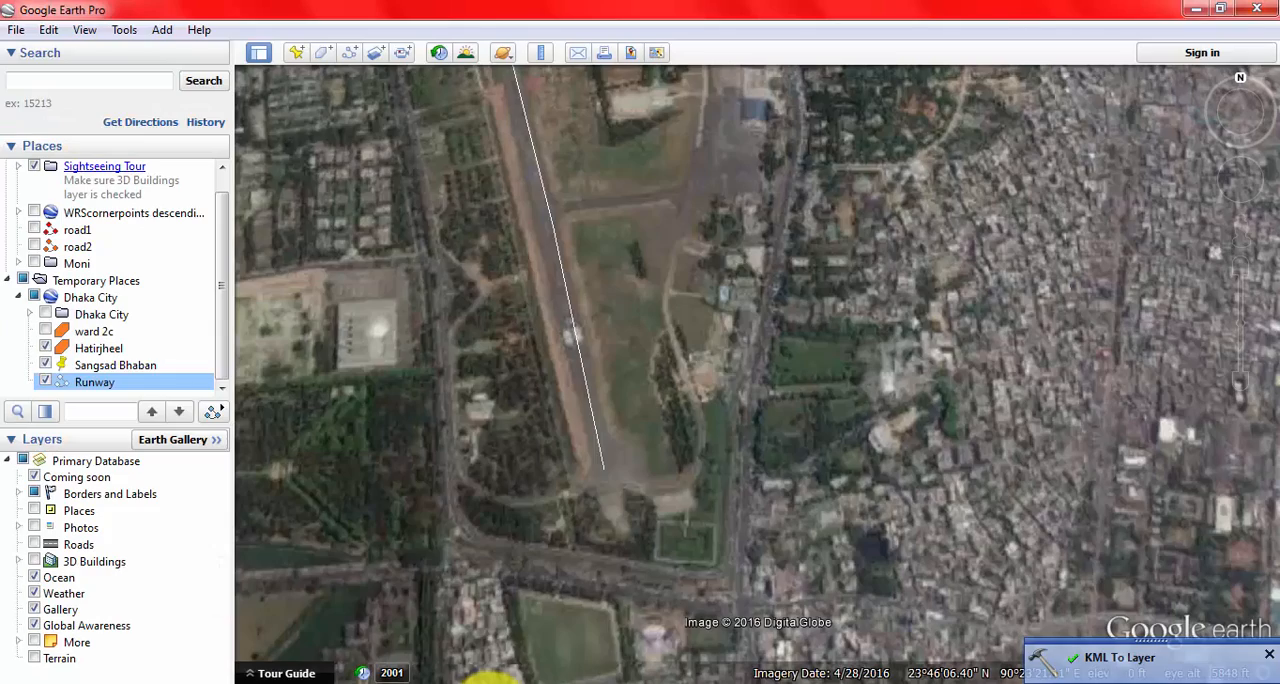
drag(846, 414, 711, 601)
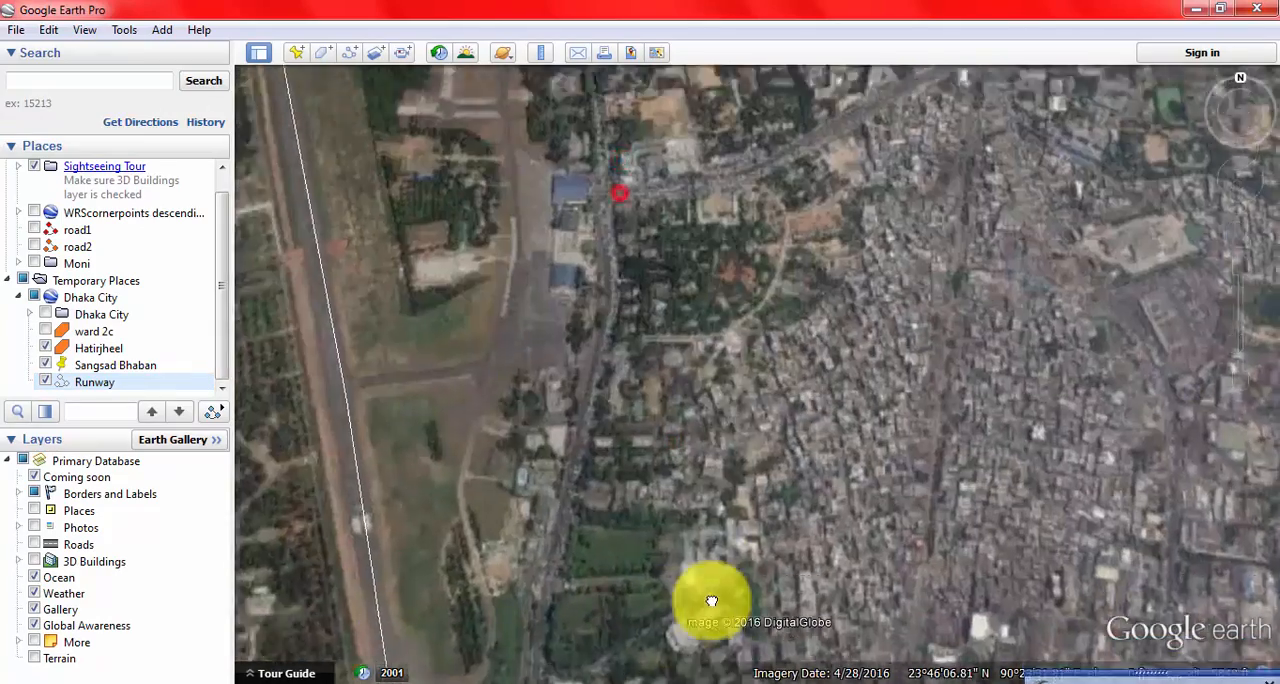
scroll(731, 418, up, 2)
scroll(737, 421, down, 3)
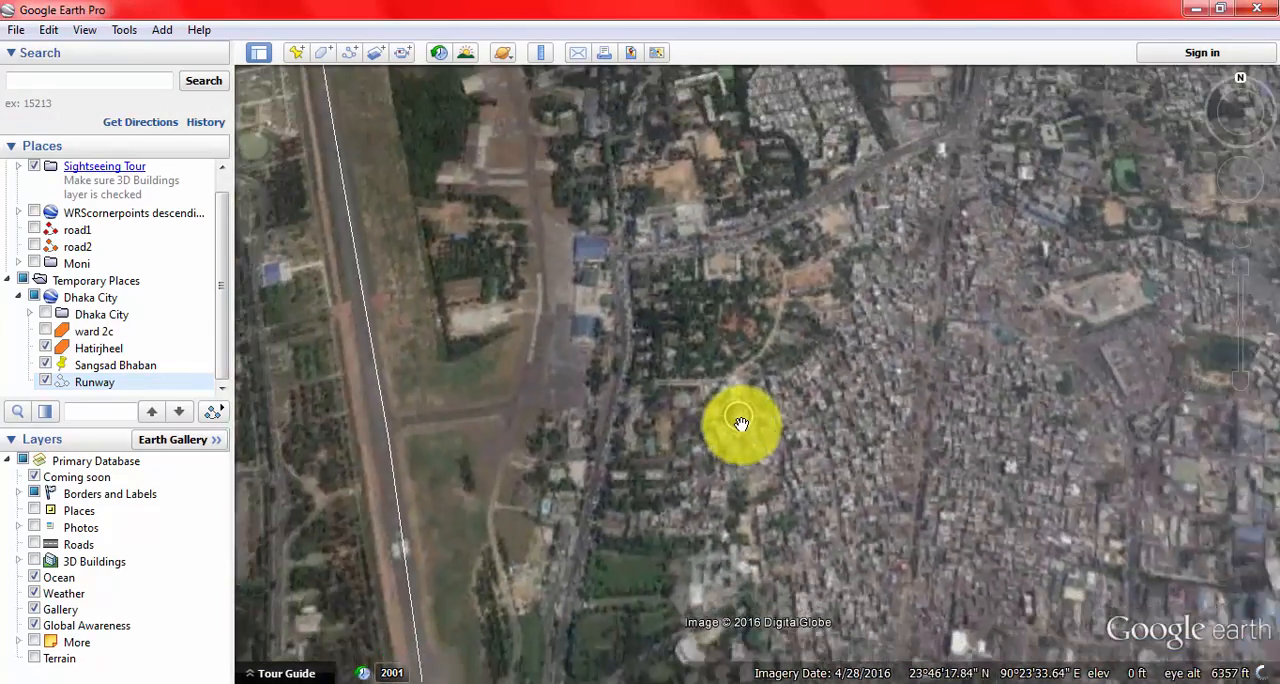
scroll(741, 424, down, 1)
drag(877, 557, 669, 151)
drag(805, 351, 521, 528)
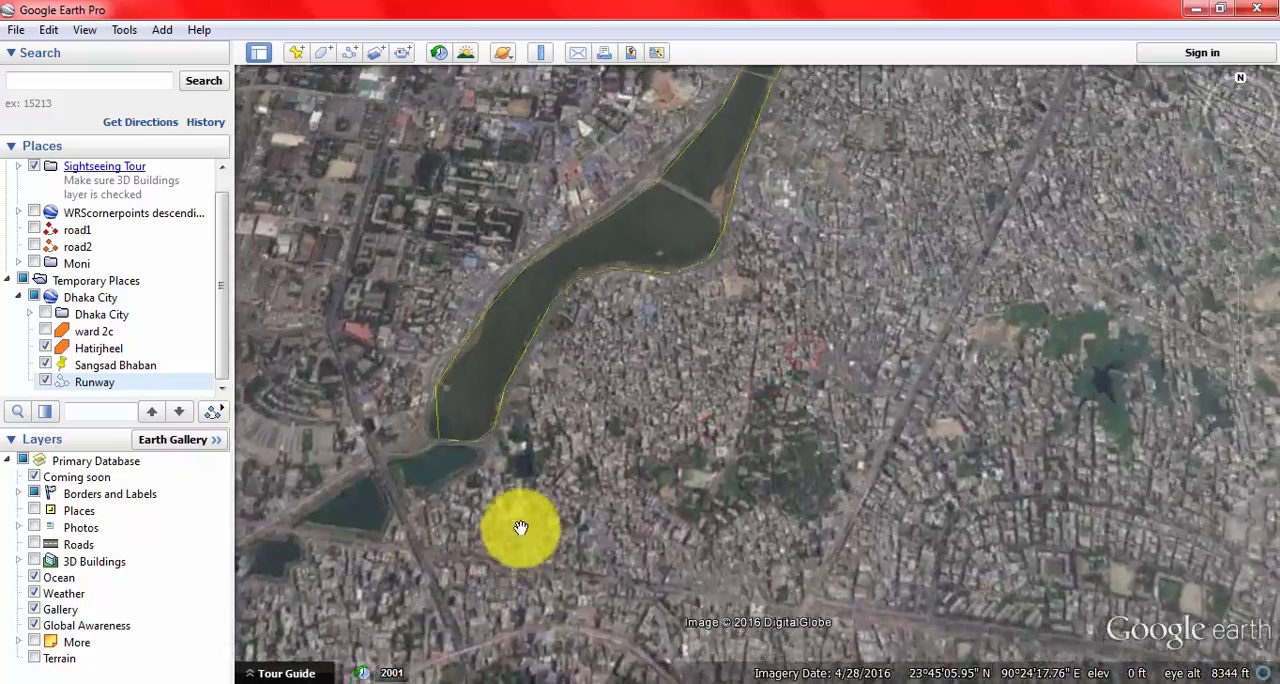
drag(694, 209, 677, 320)
drag(949, 243, 886, 309)
scroll(945, 294, down, 3)
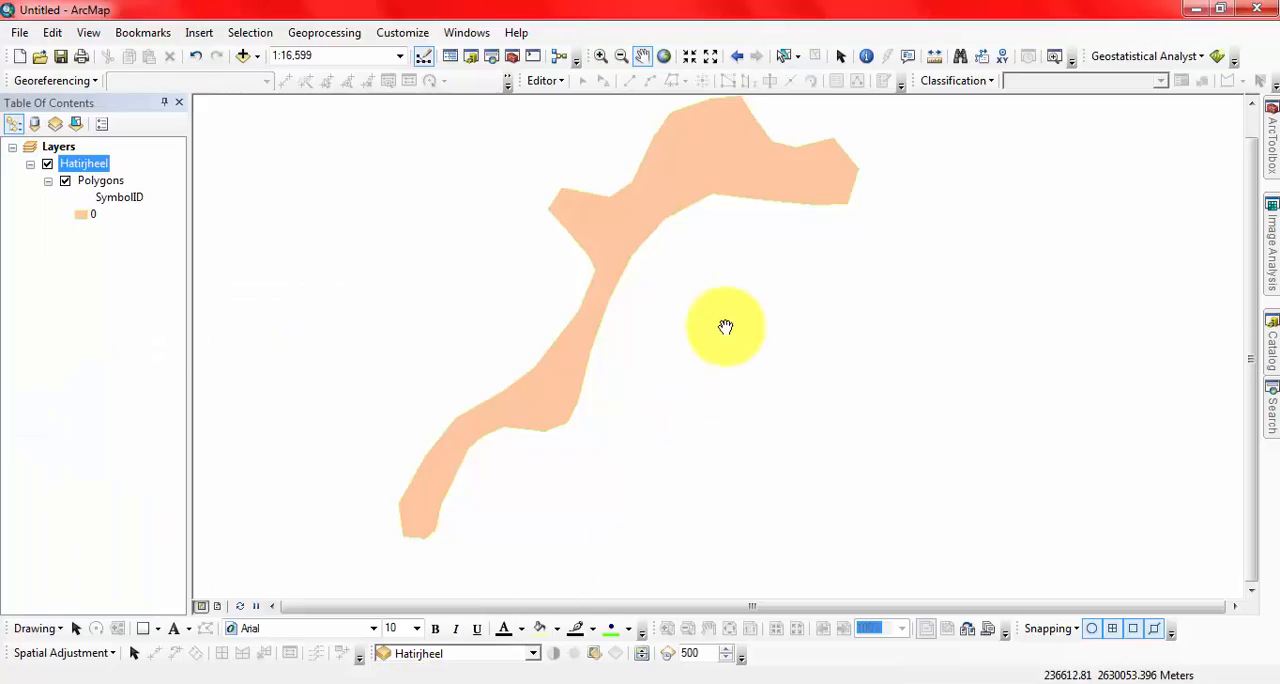
click(700, 257)
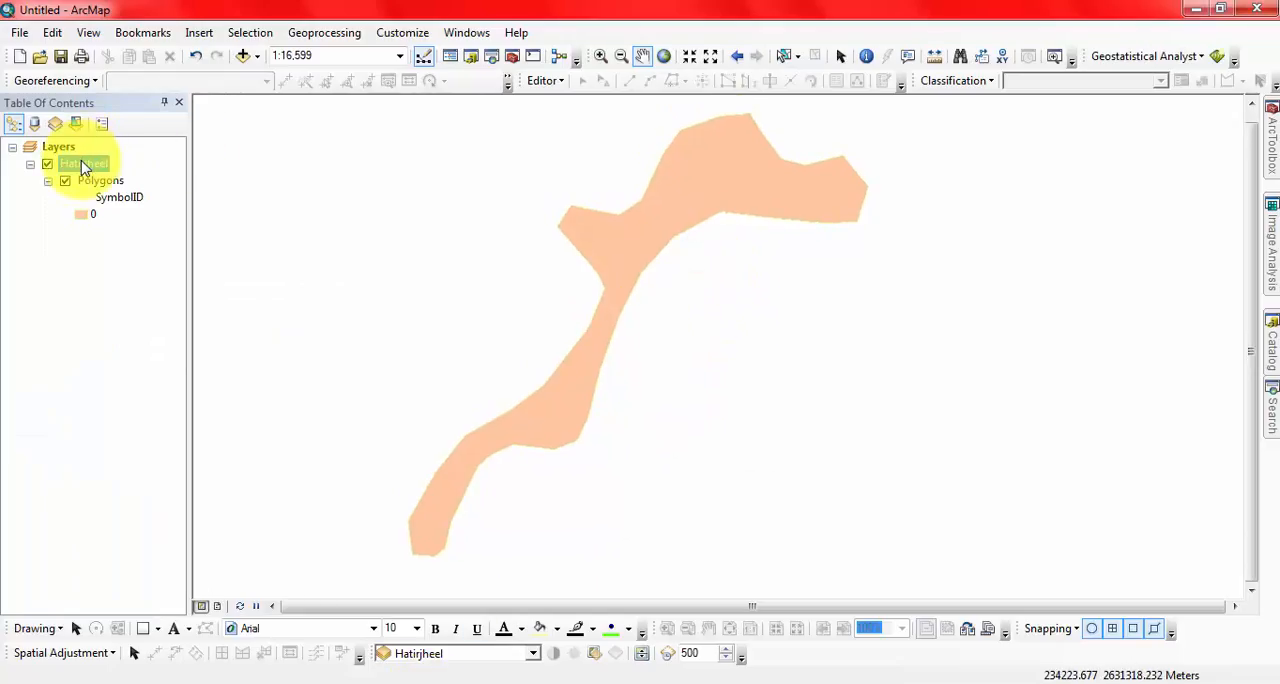
Step: Examine the general, group and display properties of the Hatirjheel group layer, and close them without changes
right_click(84, 166)
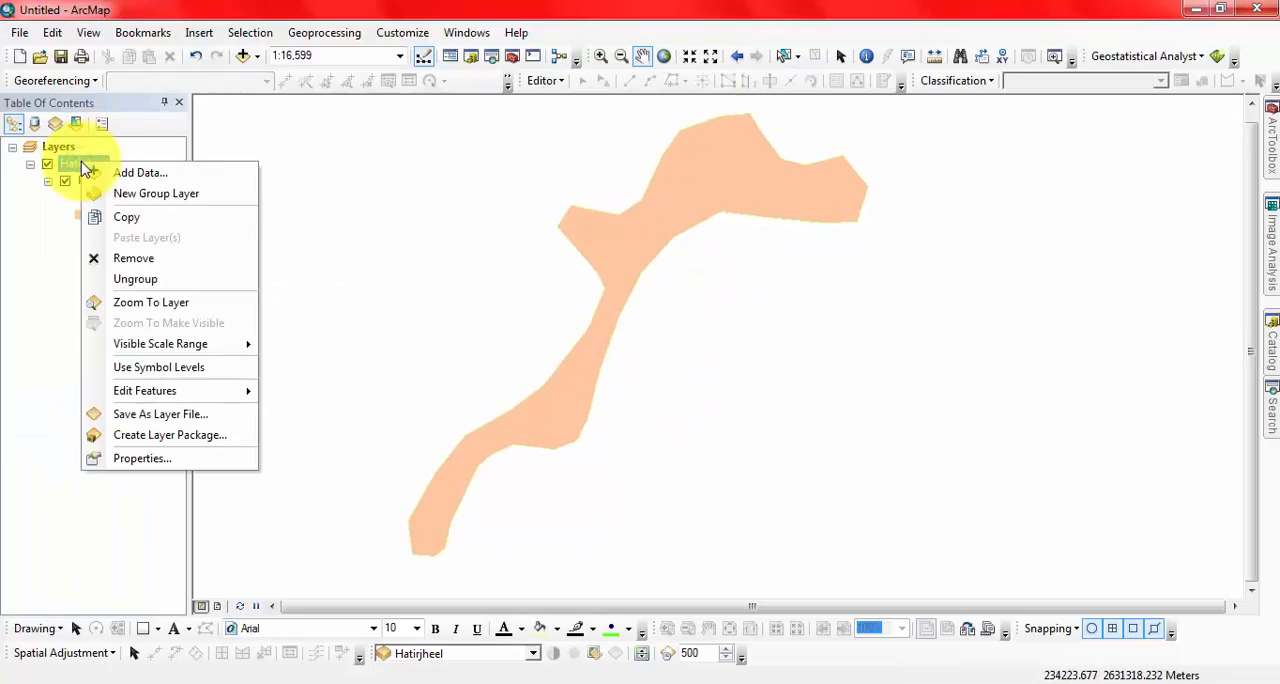
click(155, 458)
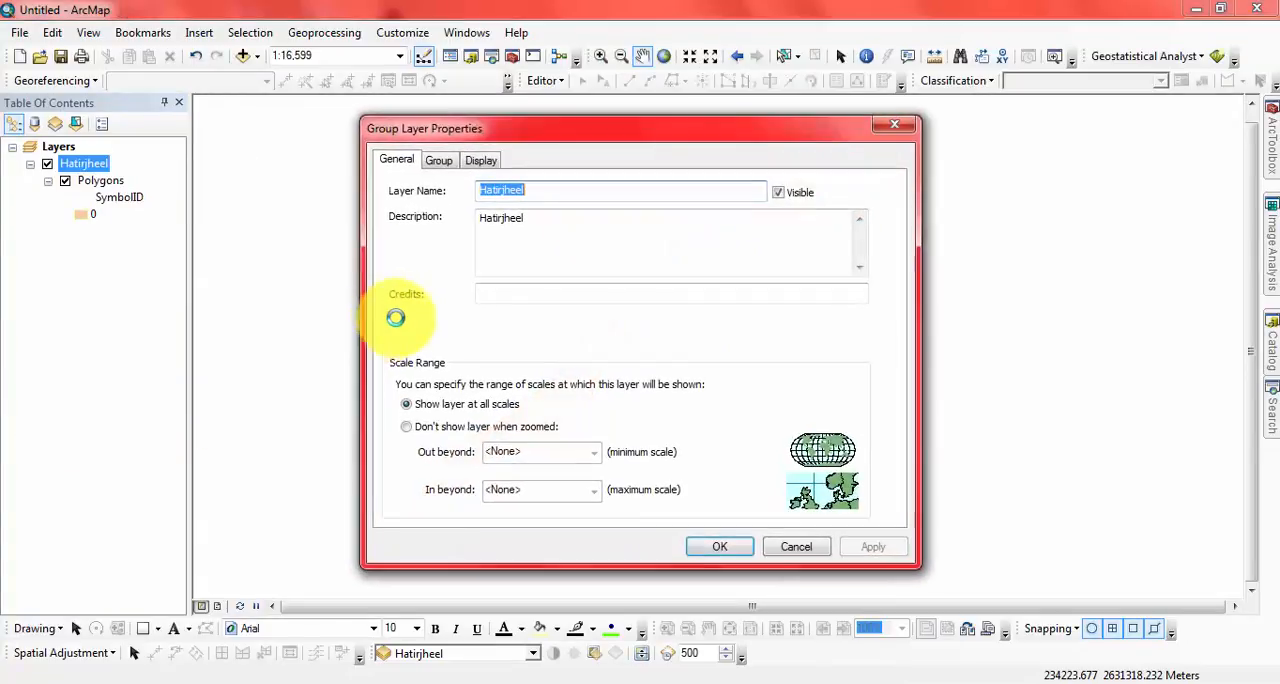
click(481, 160)
click(438, 161)
click(405, 162)
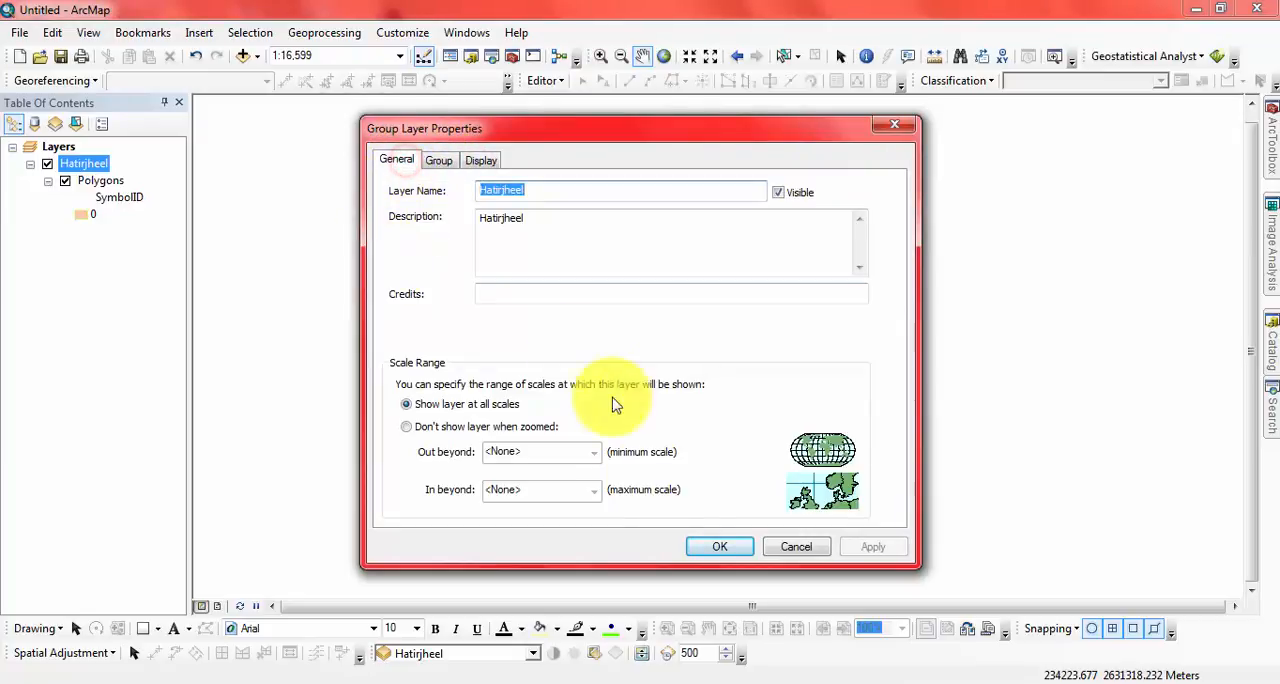
click(789, 543)
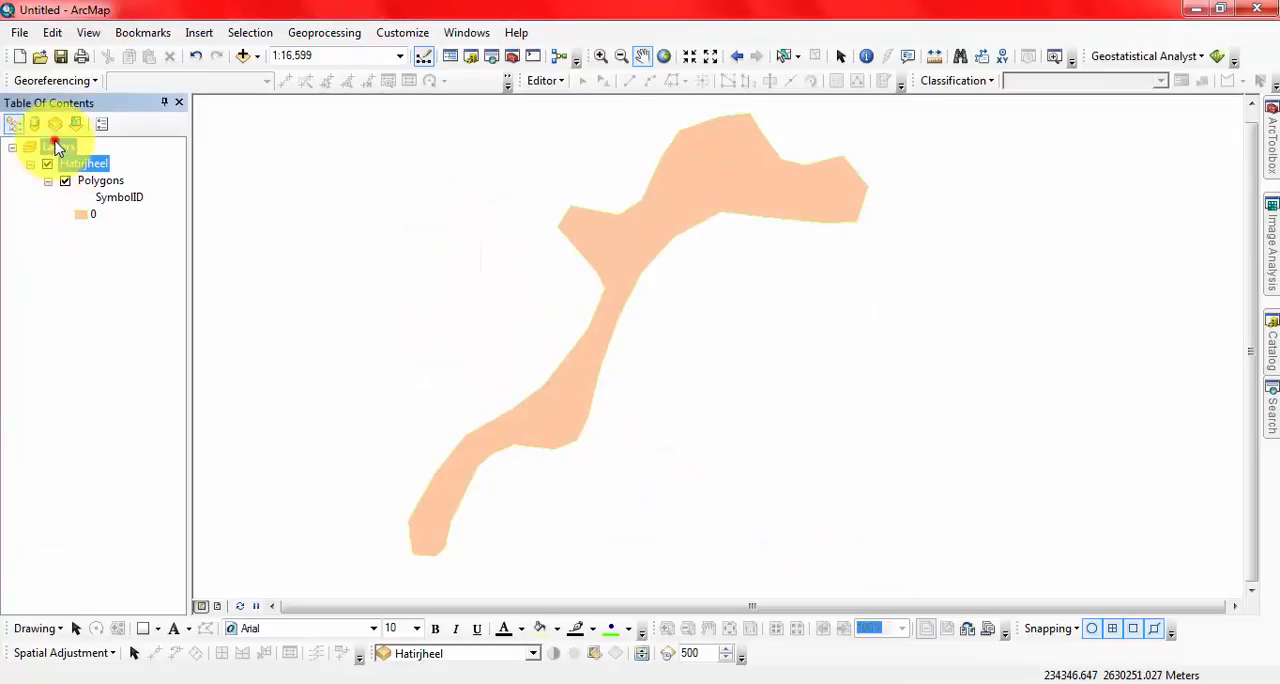
Step: Check the coordinate system of the Layers data frame, look at the WGS 1984 favourite, and leave without applying changes
double_click(55, 148)
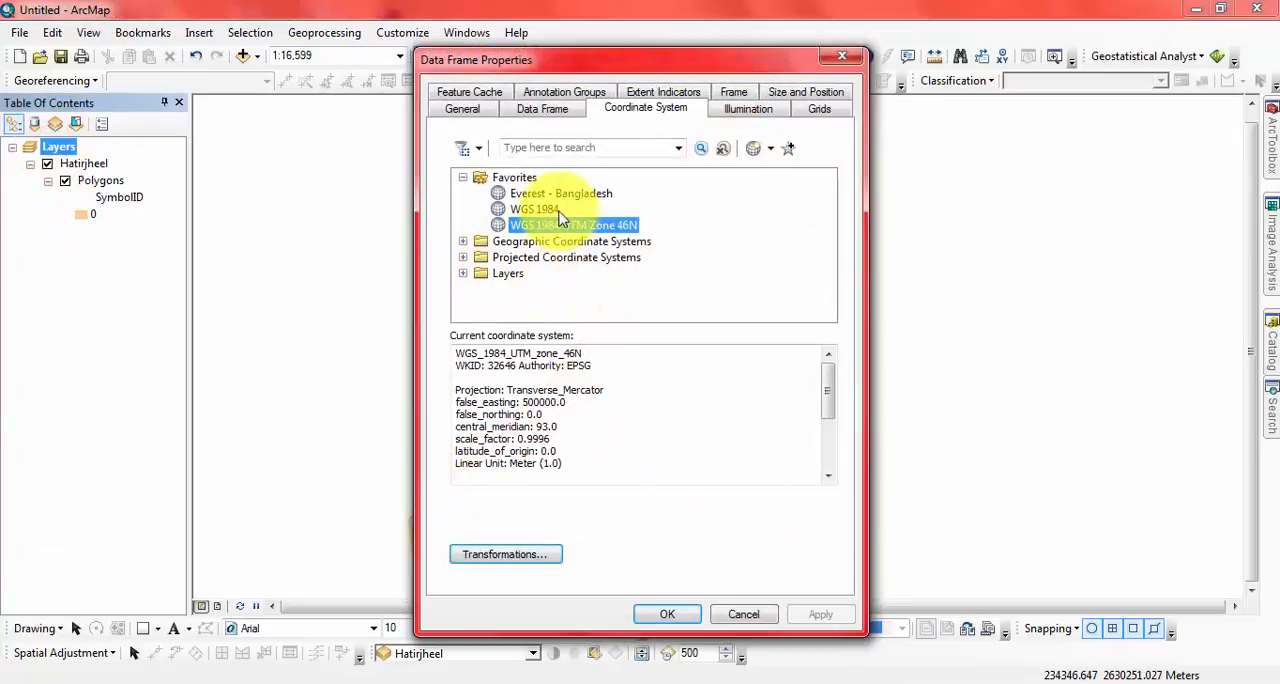
click(534, 209)
click(743, 615)
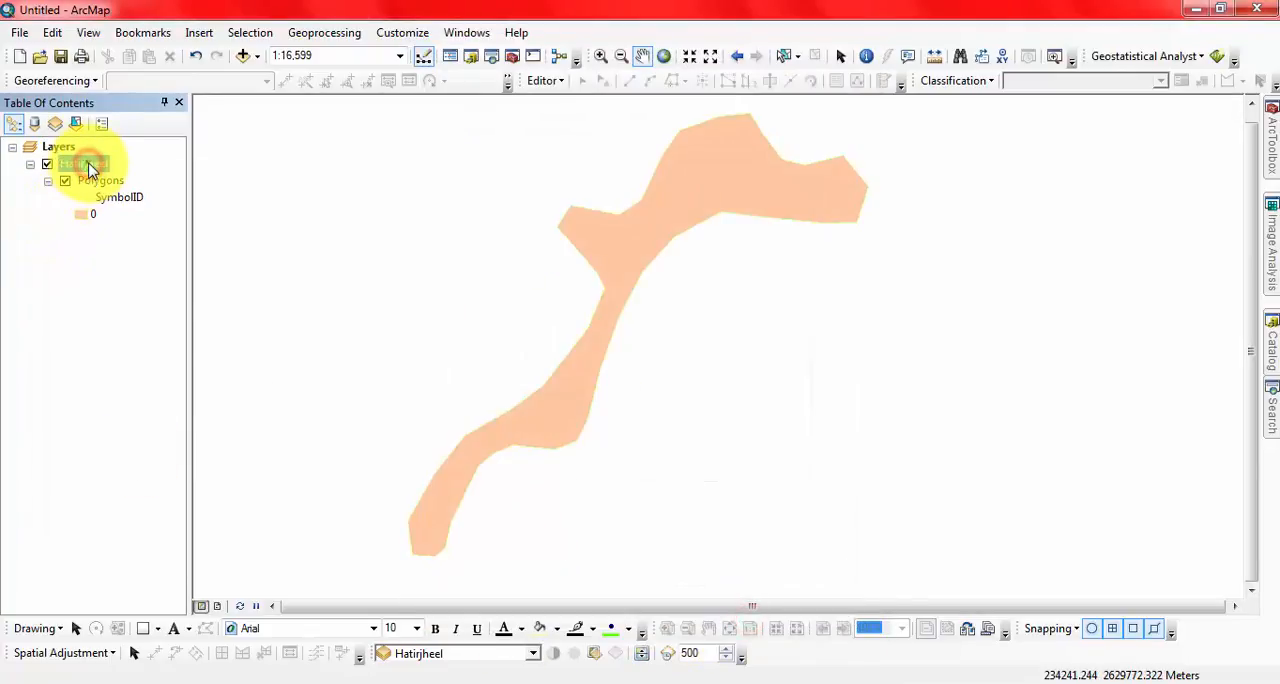
right_click(88, 166)
mouse_move(174, 393)
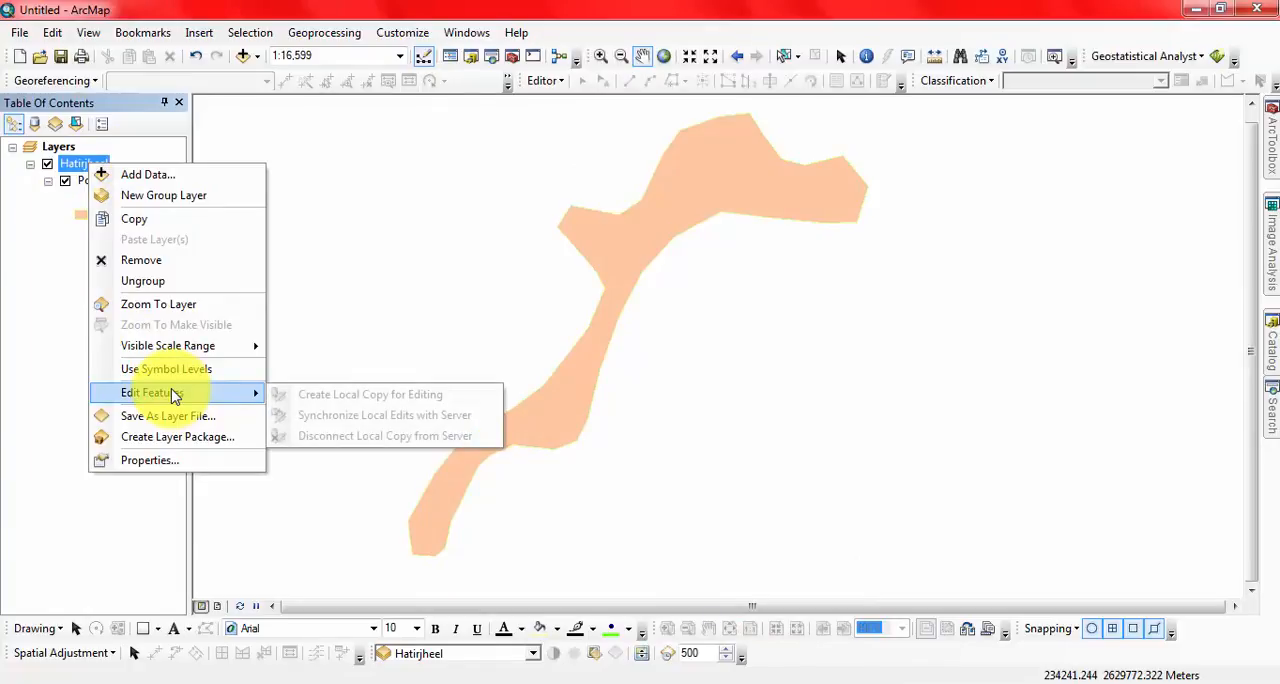
click(46, 226)
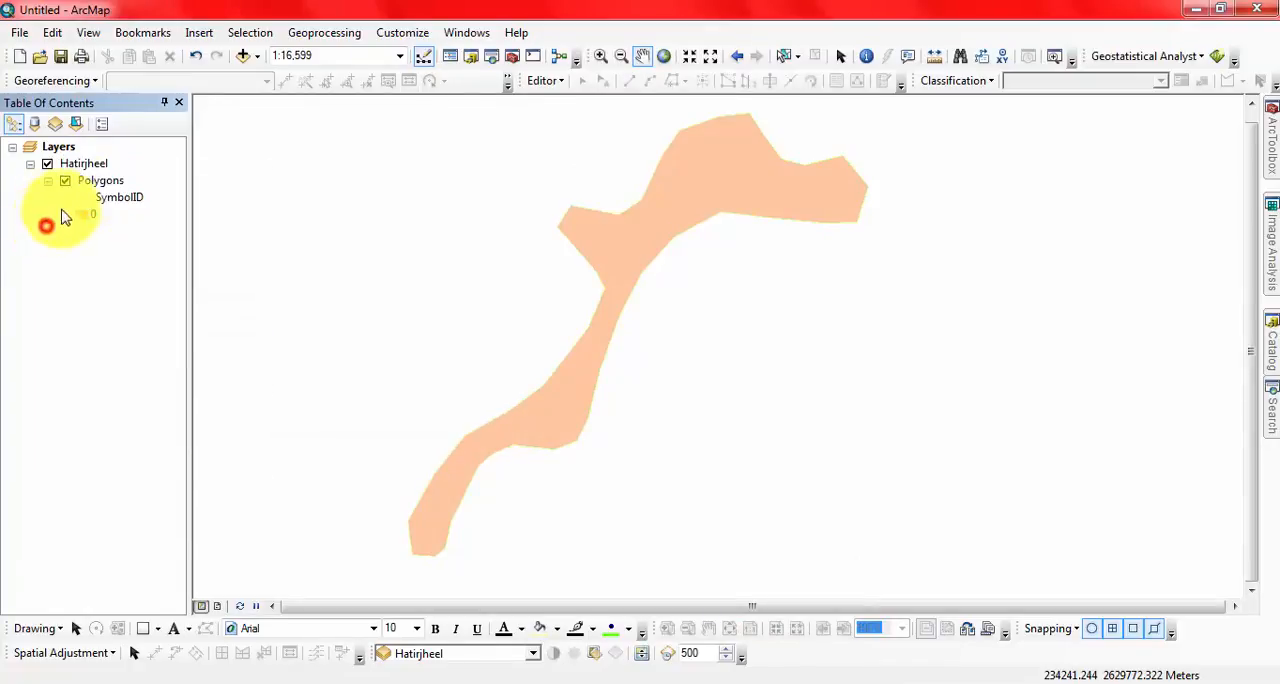
click(104, 184)
right_click(104, 184)
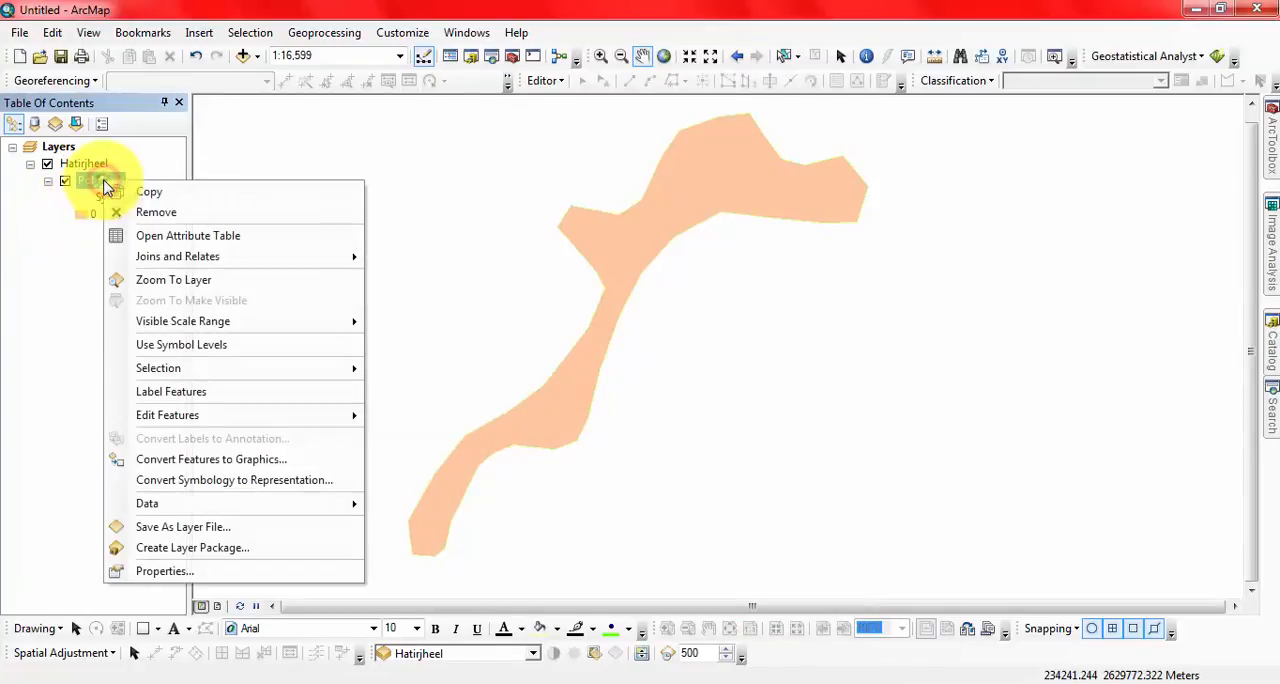
click(170, 510)
click(428, 525)
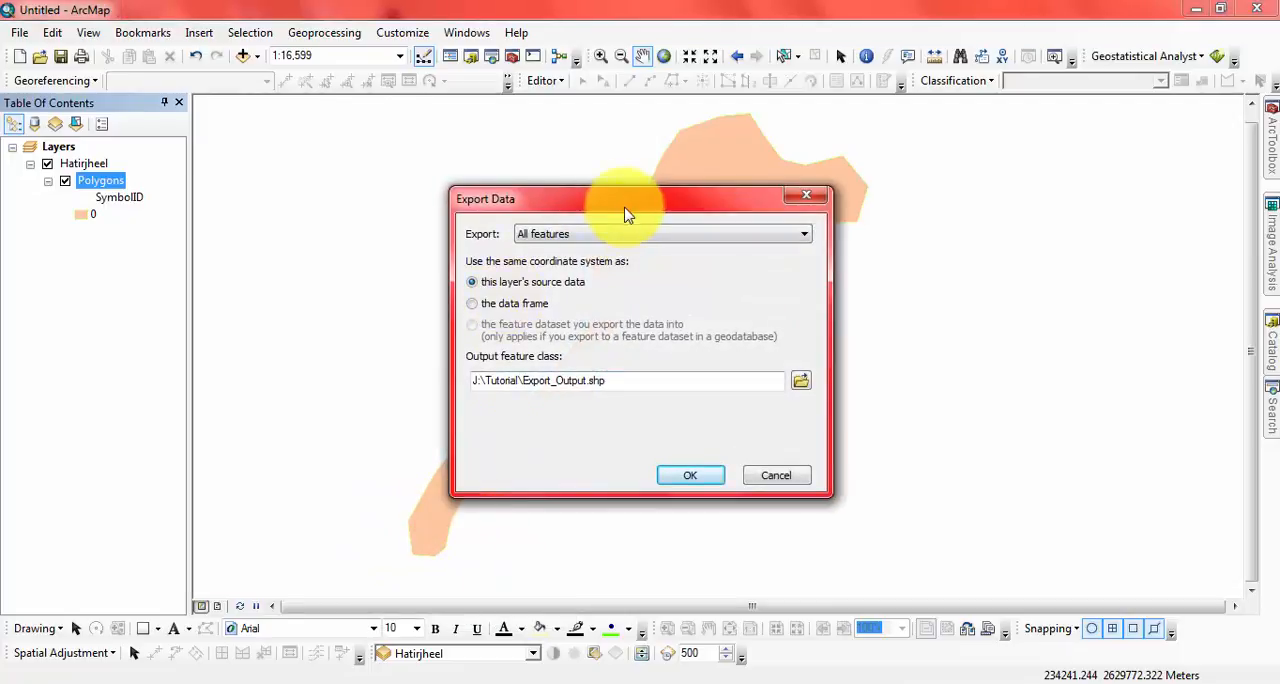
drag(589, 196, 521, 248)
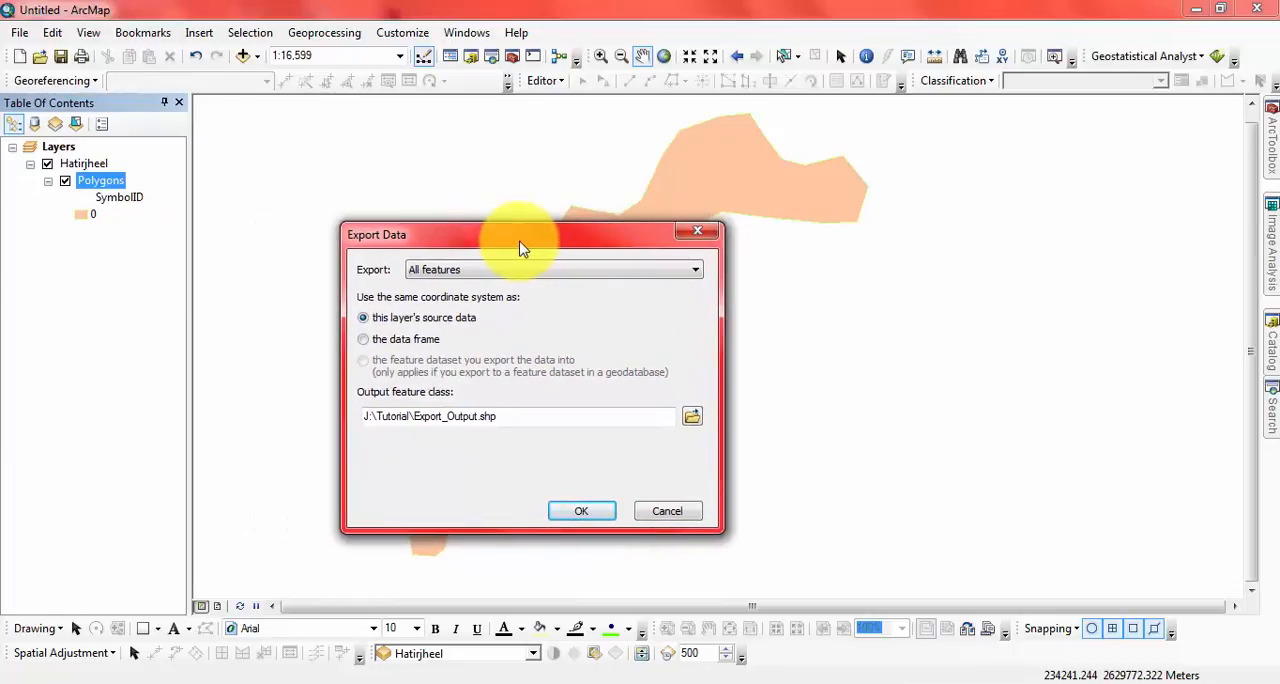
click(692, 232)
Step: Examine the attribute table of the Polygons layer across all its fields, including name, folder path and shape length, and close it
right_click(110, 190)
click(120, 238)
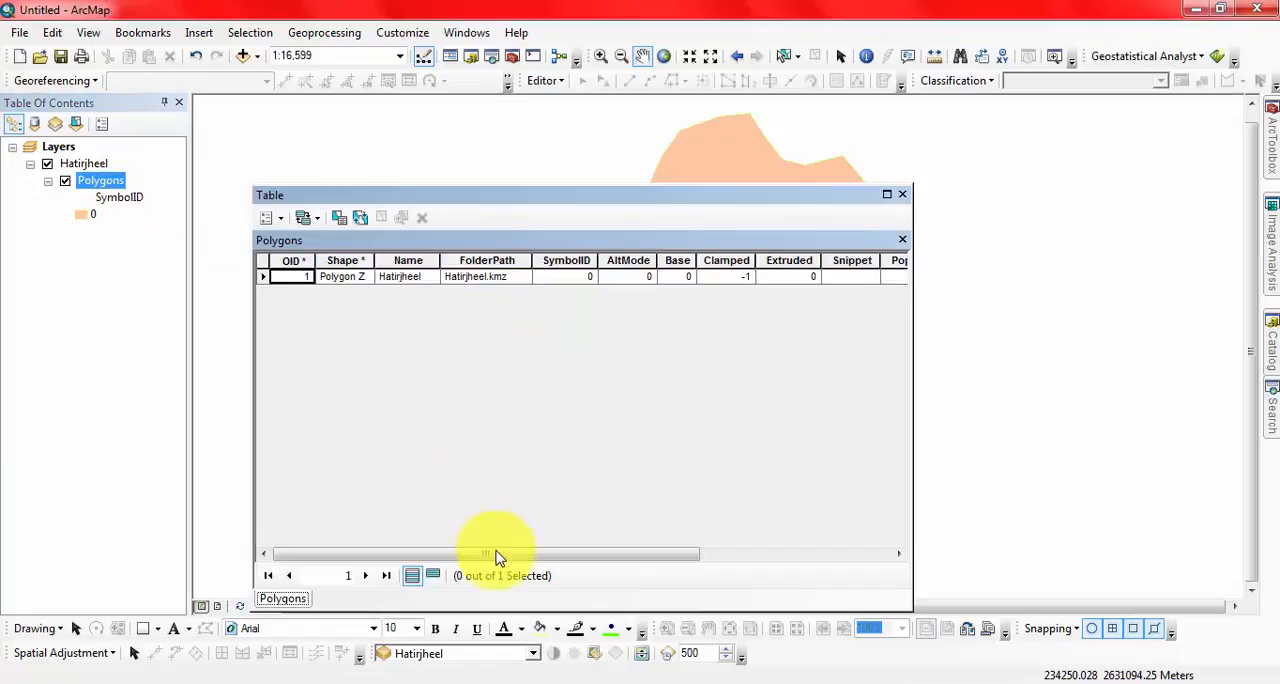
drag(497, 557, 352, 413)
click(760, 261)
click(838, 261)
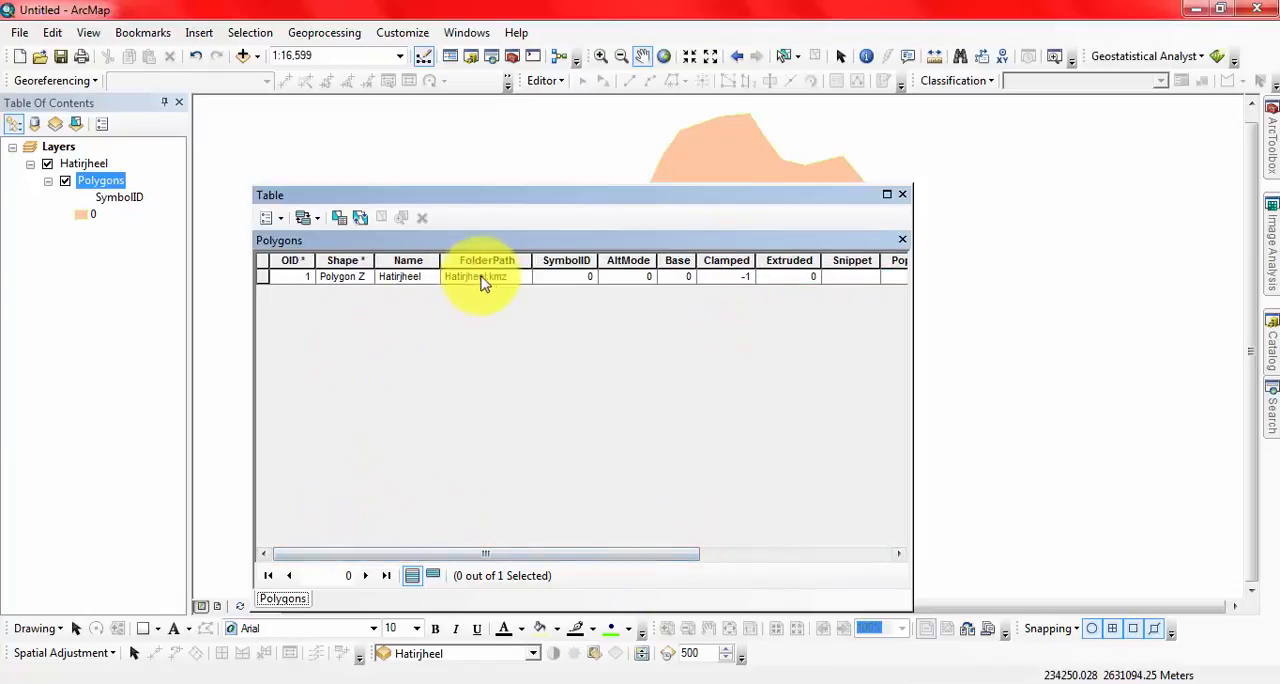
drag(535, 549, 700, 566)
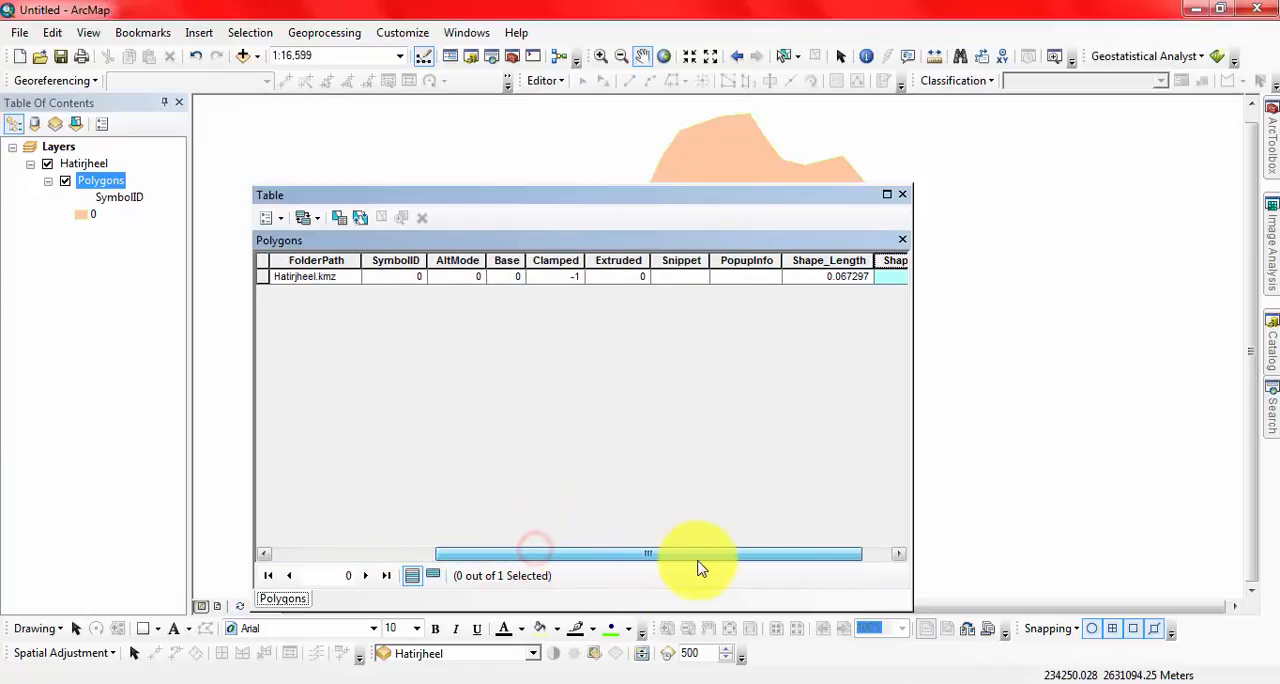
click(724, 275)
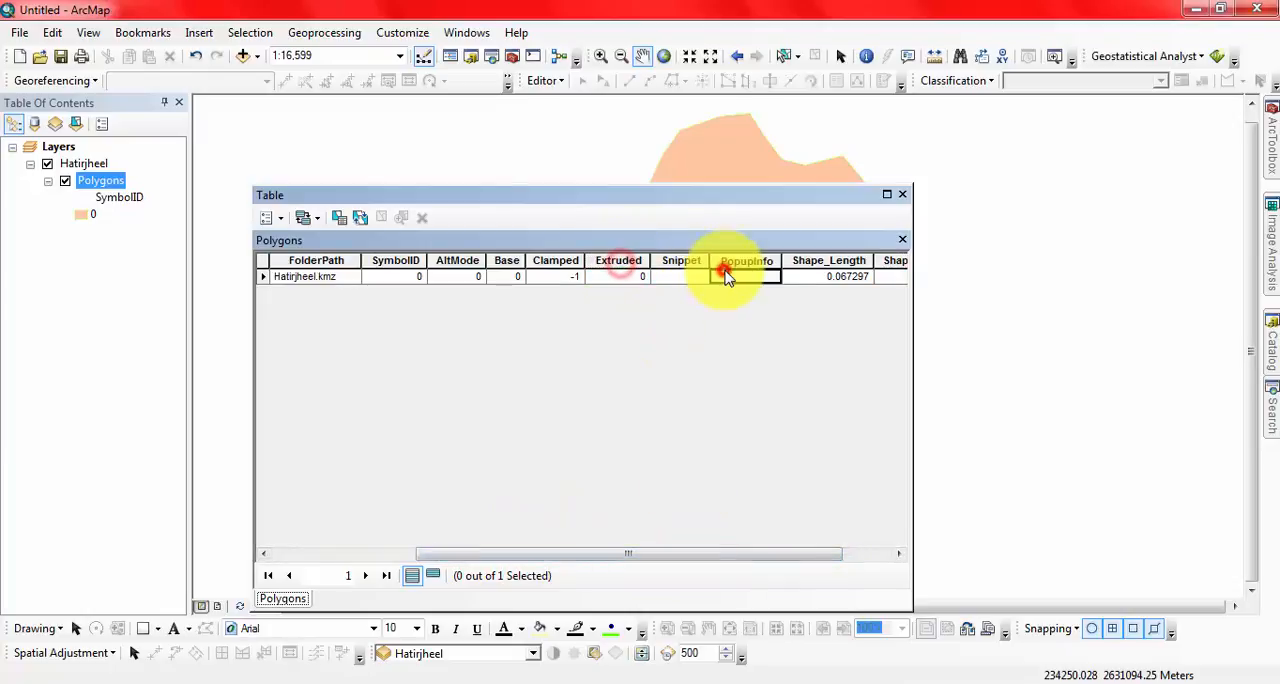
click(666, 277)
click(556, 277)
drag(666, 551, 337, 366)
click(291, 276)
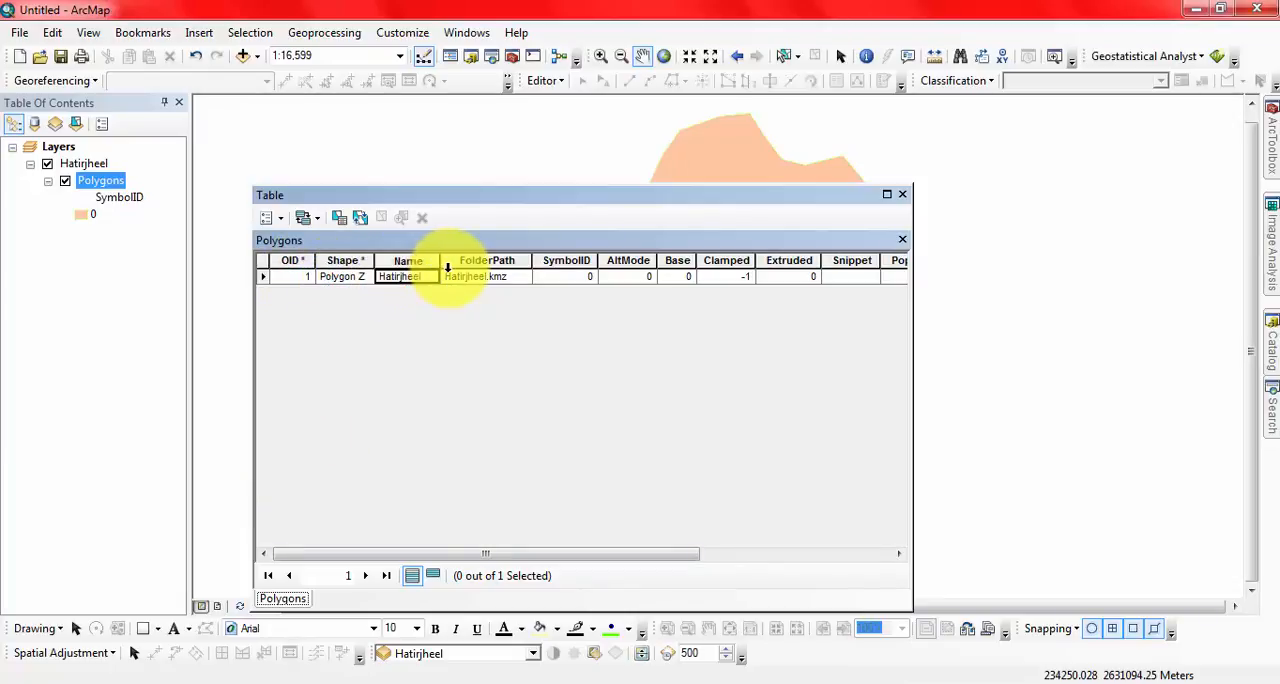
click(902, 194)
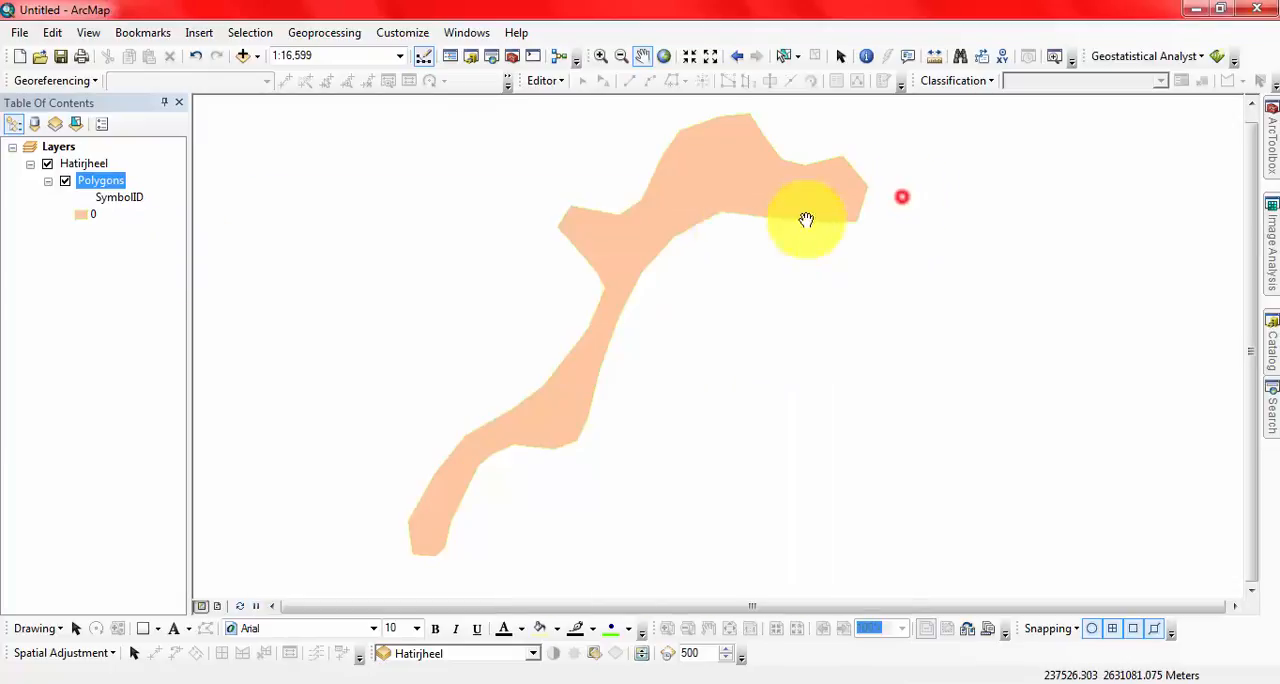
Step: Set up a data export of all features in the Polygons layer, using the coordinate system of the data frame
right_click(103, 188)
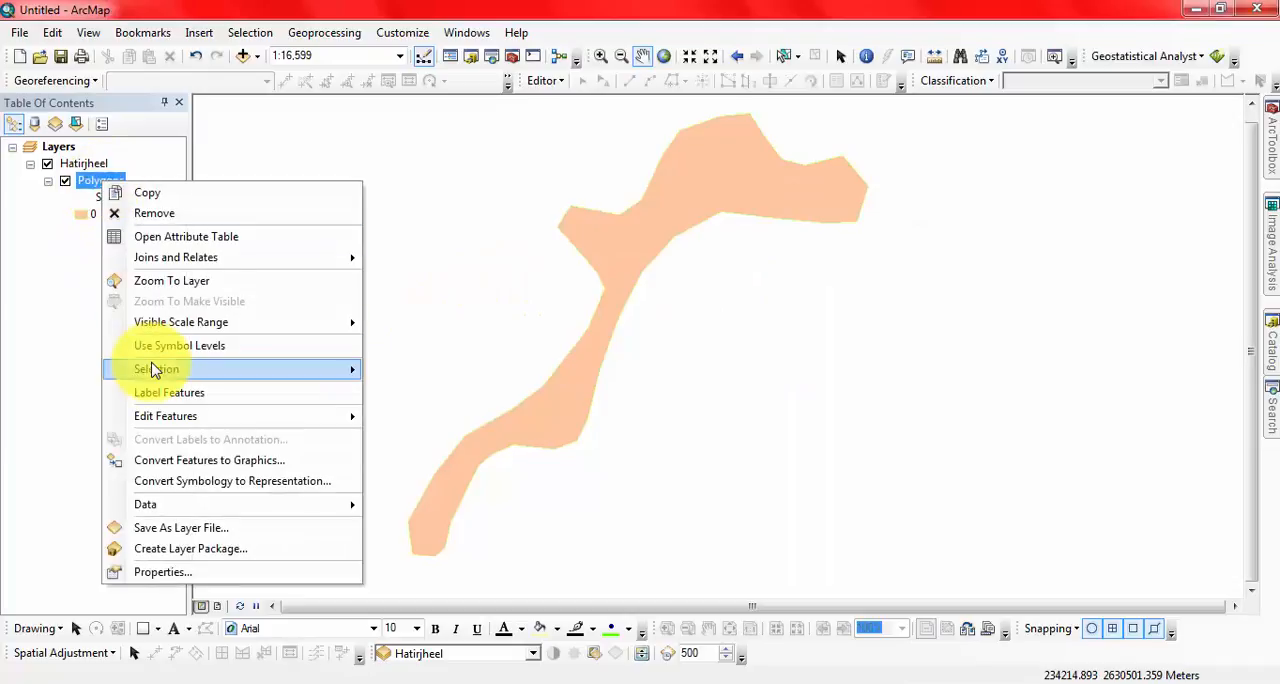
mouse_move(219, 509)
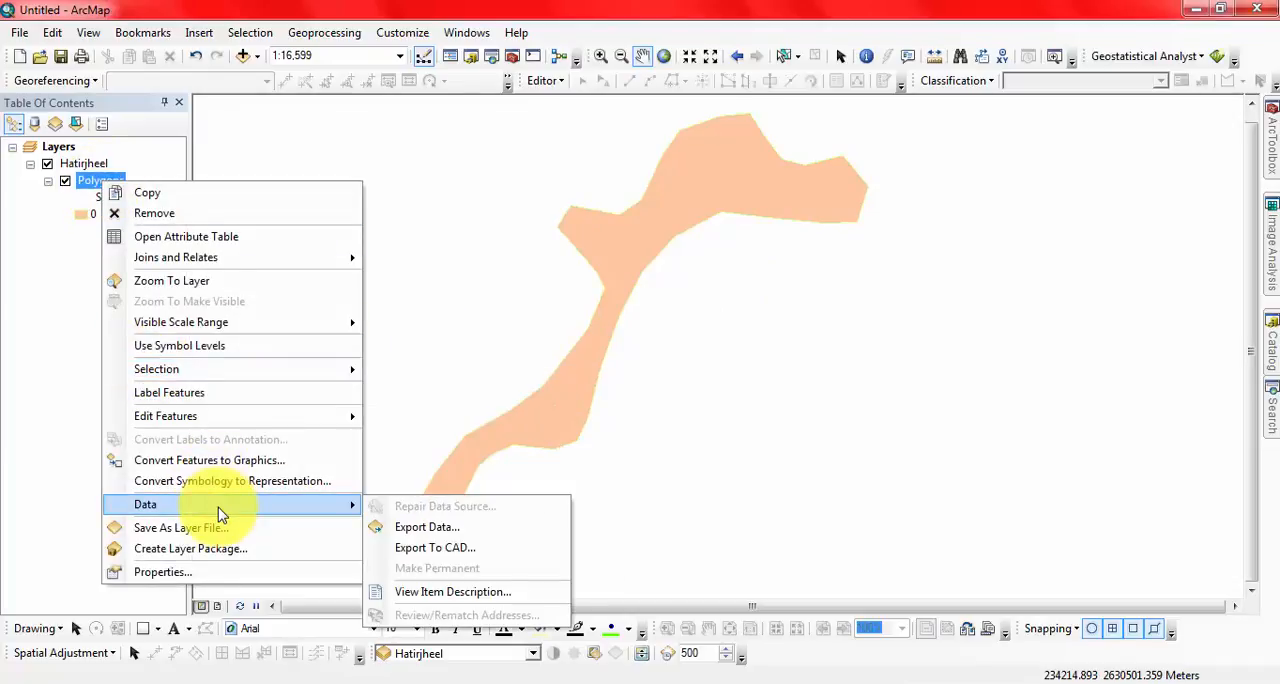
click(440, 527)
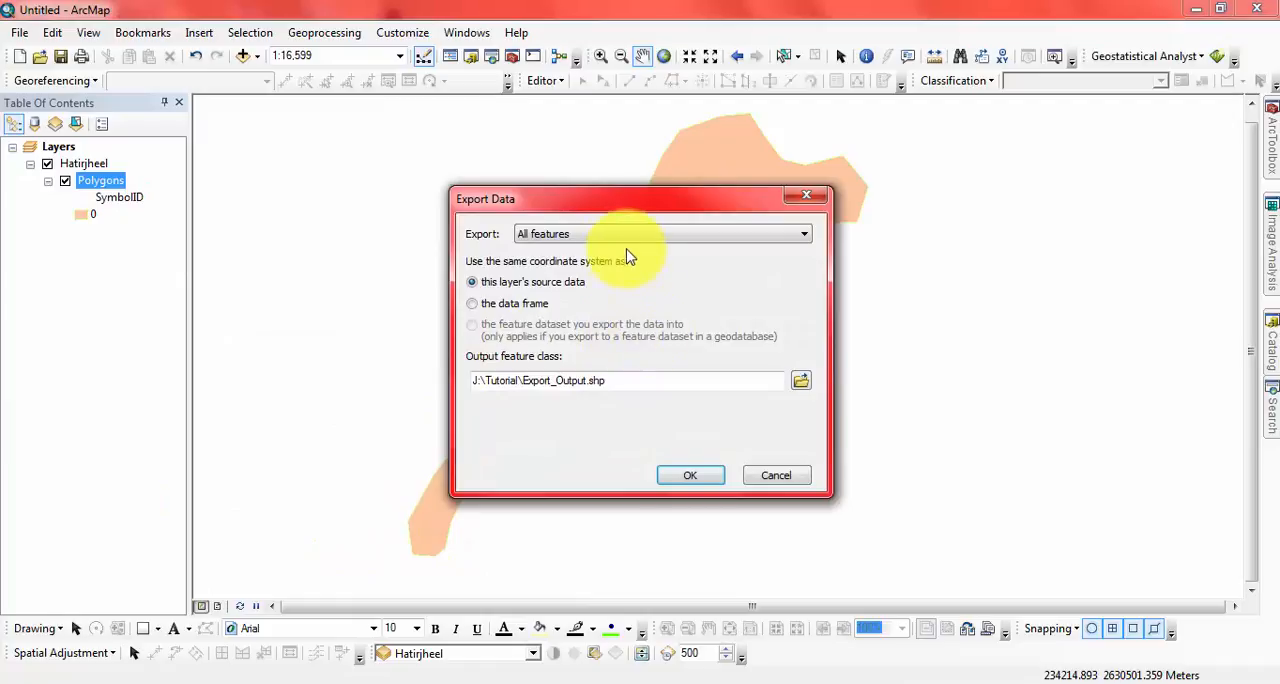
click(513, 305)
click(568, 233)
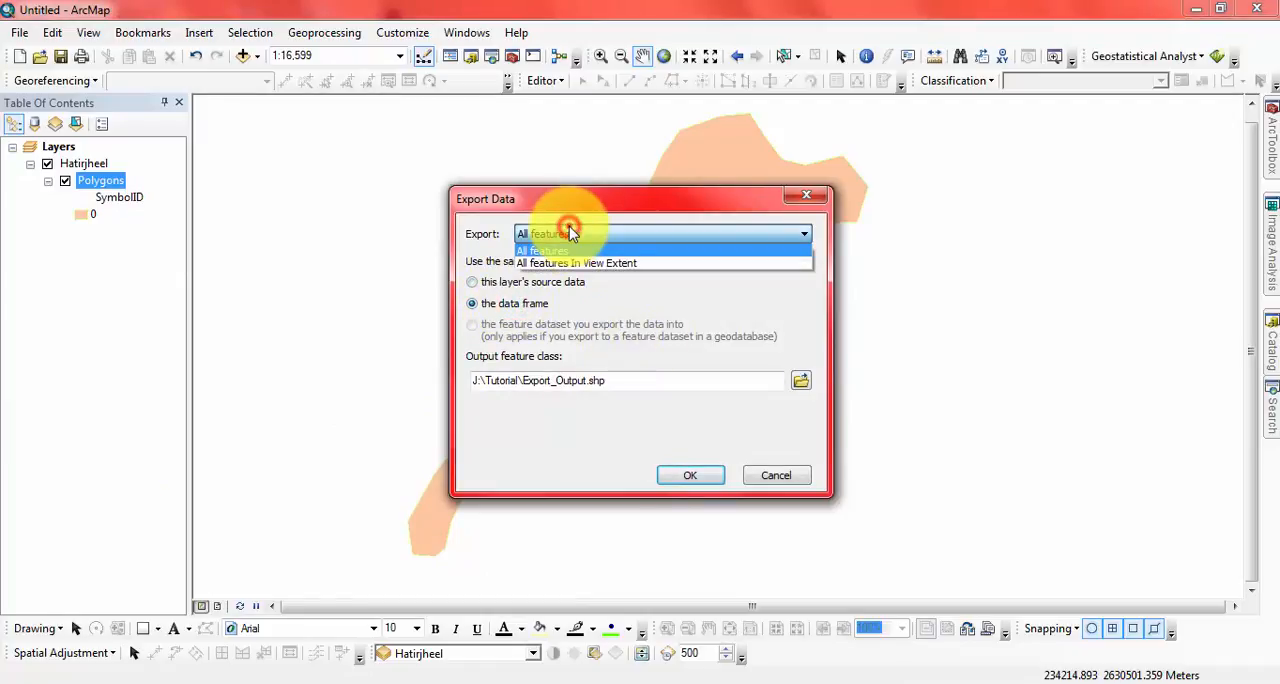
click(568, 233)
Step: Export the data as a shapefile named Hatirjheel in the Tutorial folder and add it to the map
click(799, 381)
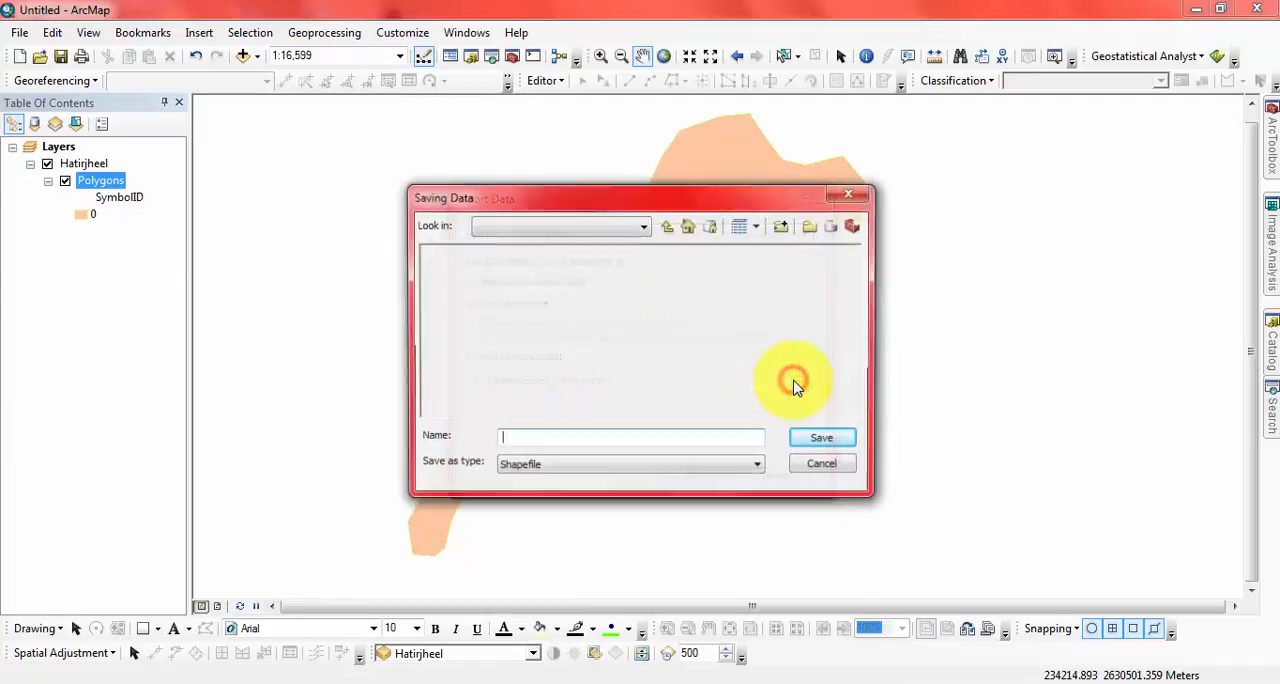
drag(618, 437, 508, 437)
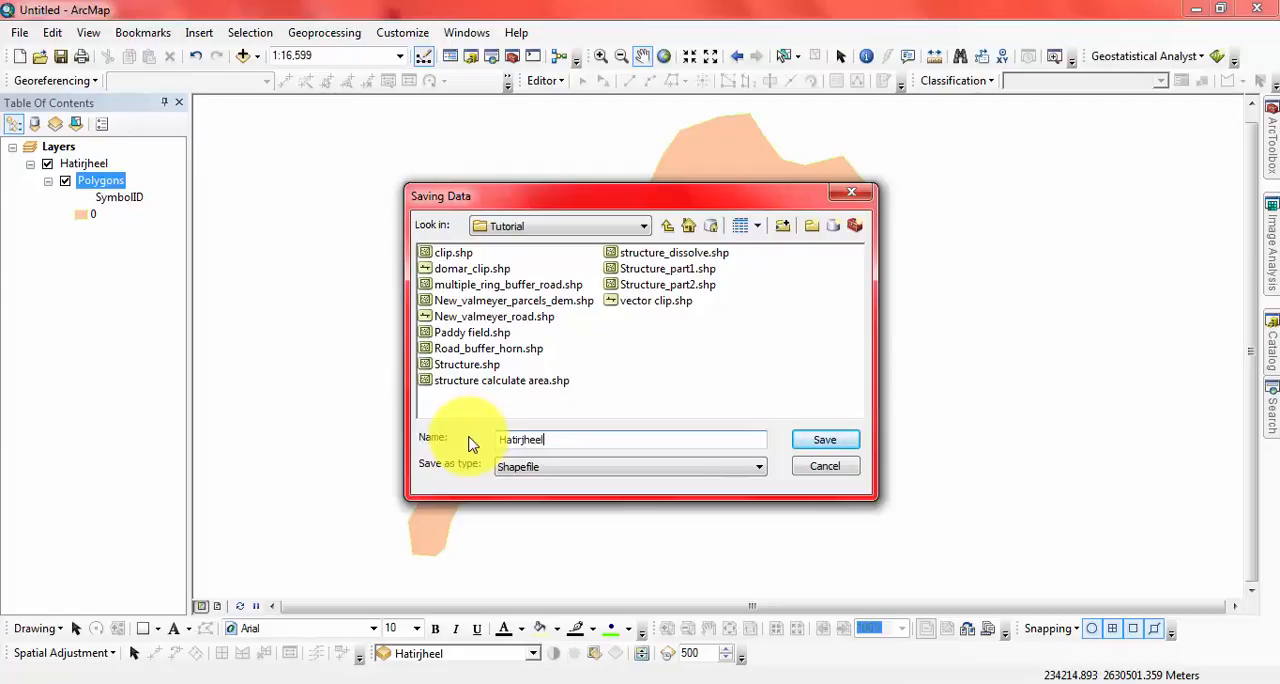
click(826, 440)
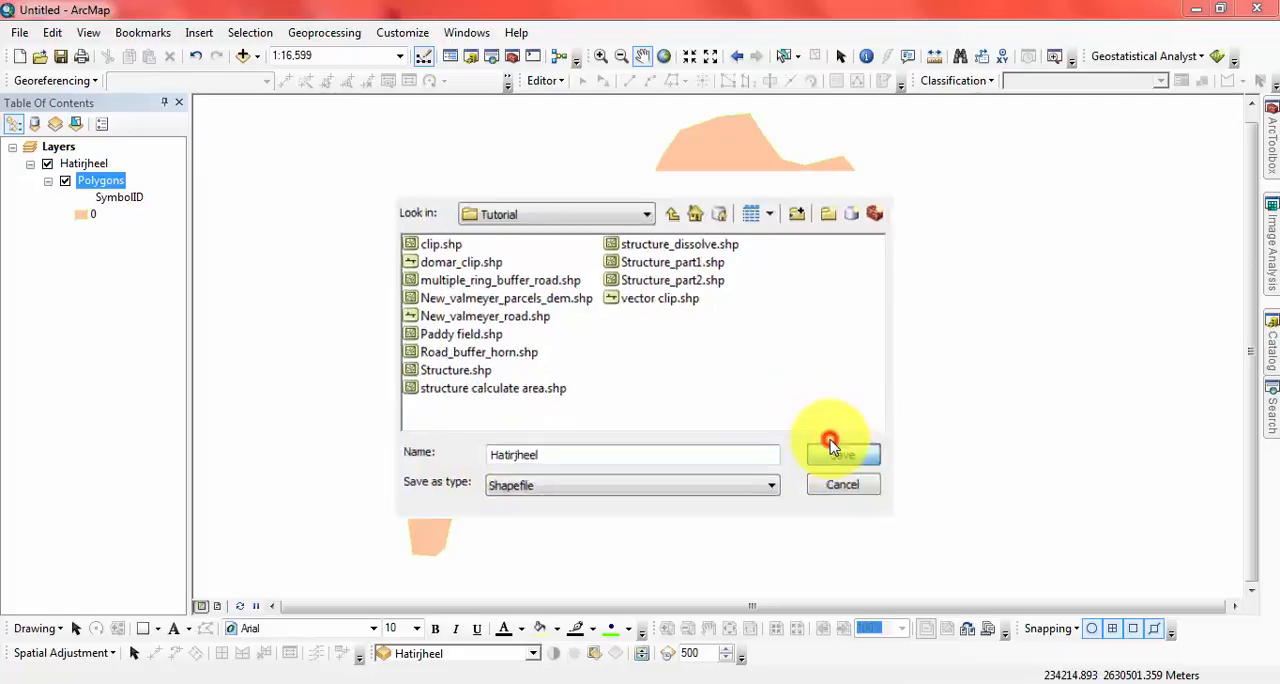
click(706, 476)
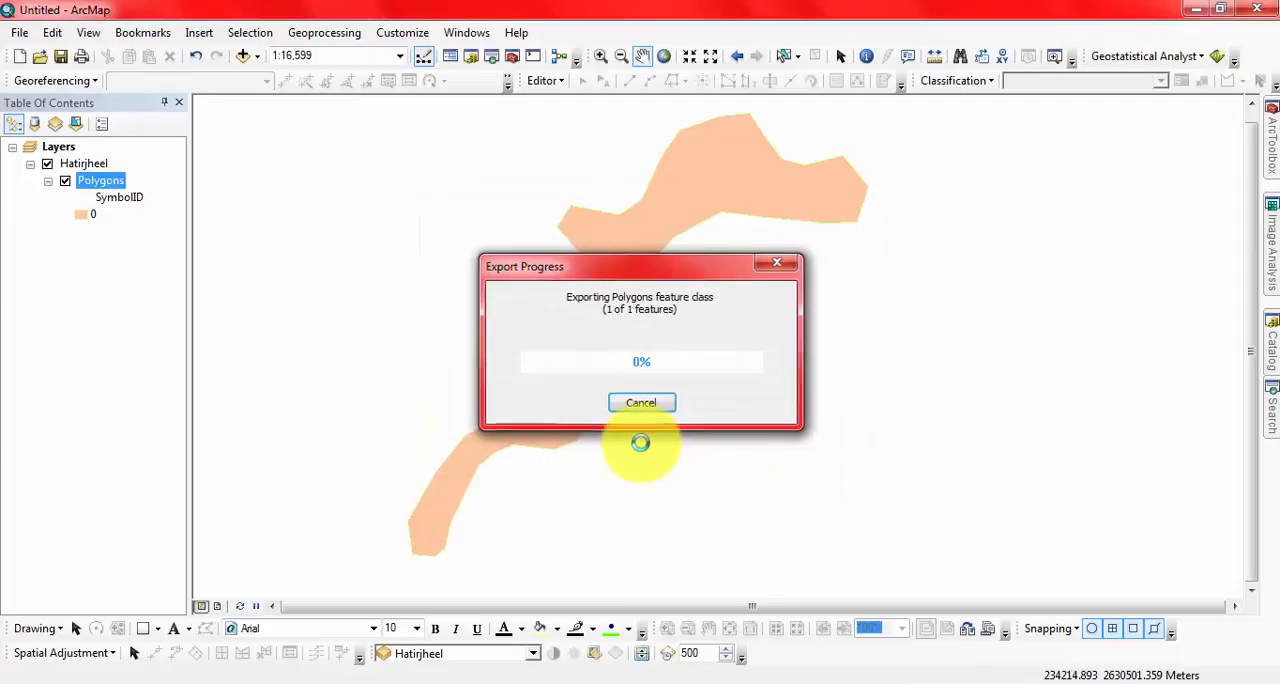
click(697, 420)
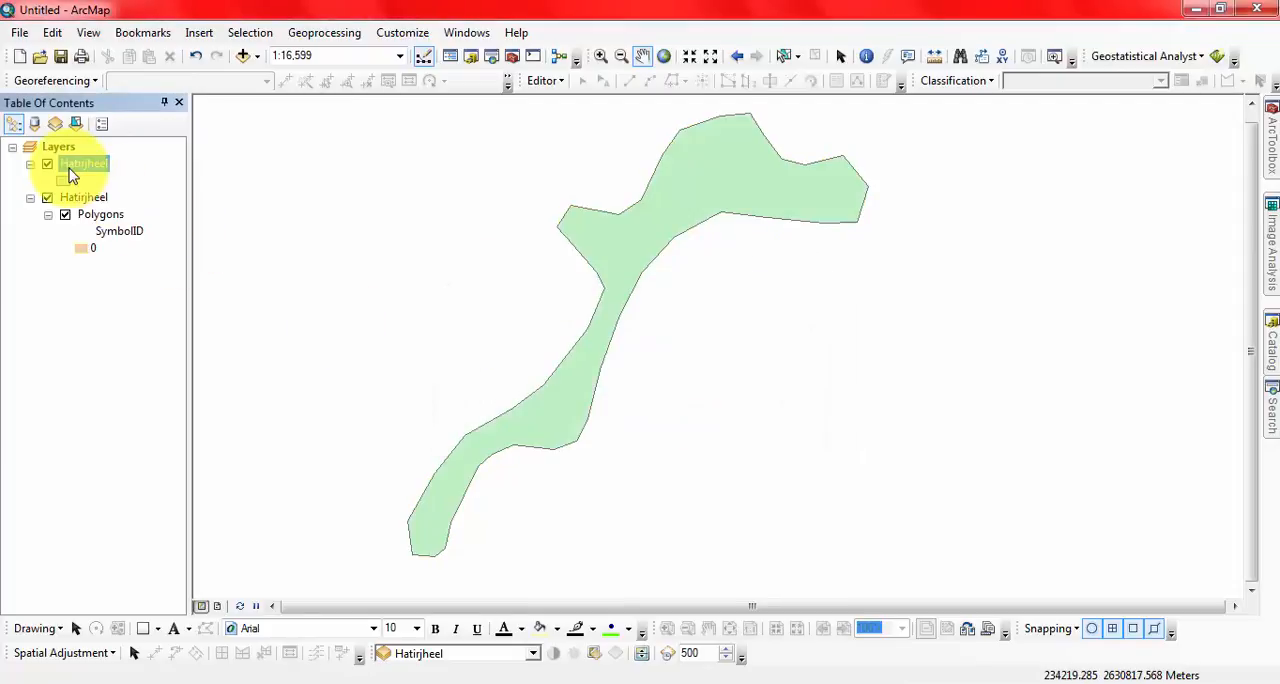
Step: Hide the original Hatirjheel group layer and check the projected coordinate system in the exported shapefile's source properties
click(47, 198)
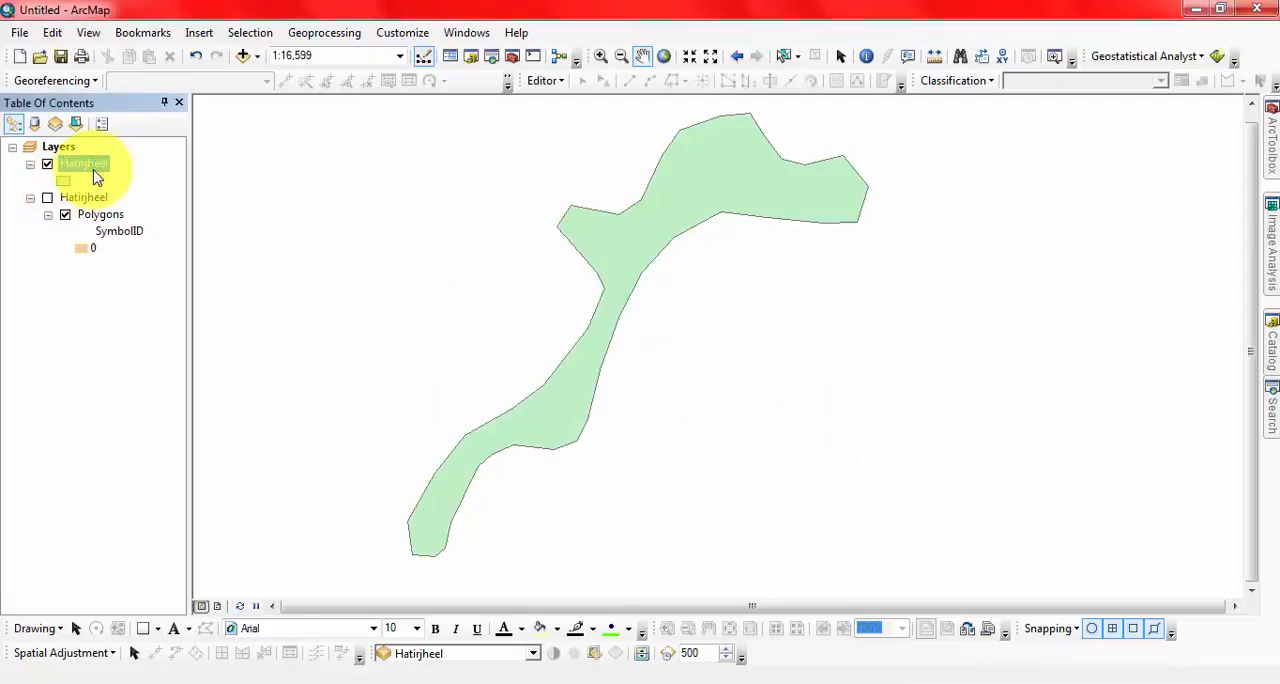
right_click(88, 165)
click(202, 547)
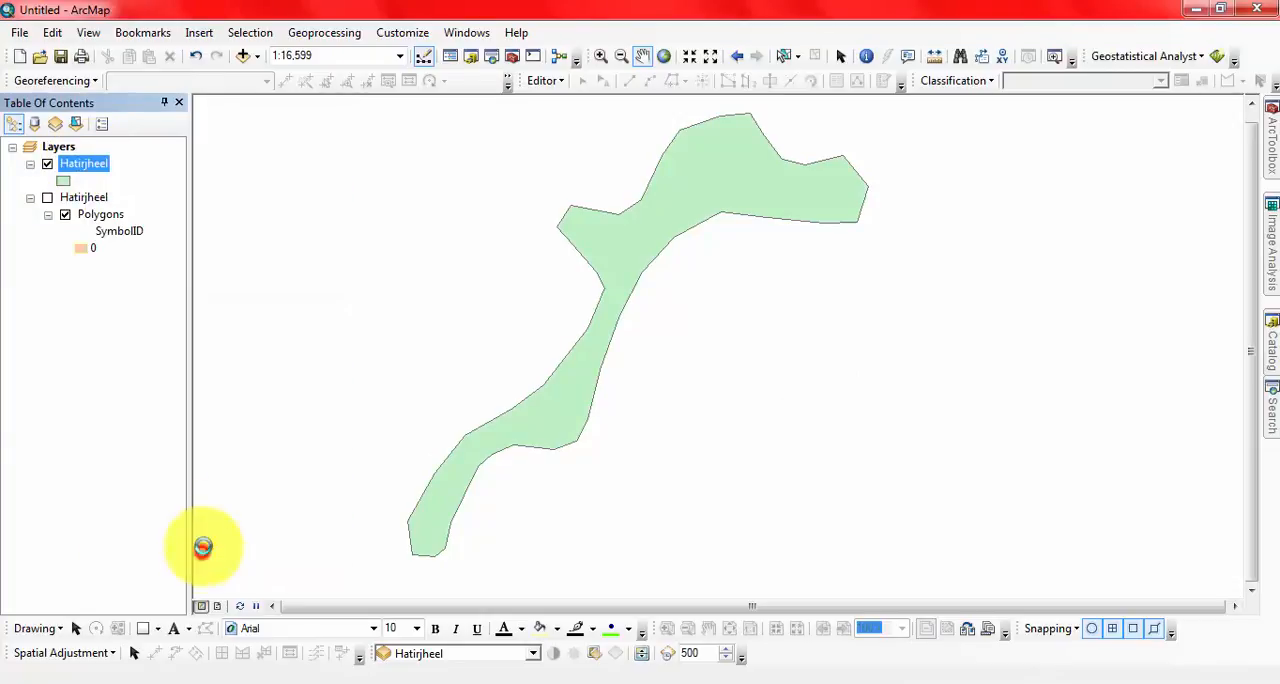
click(410, 139)
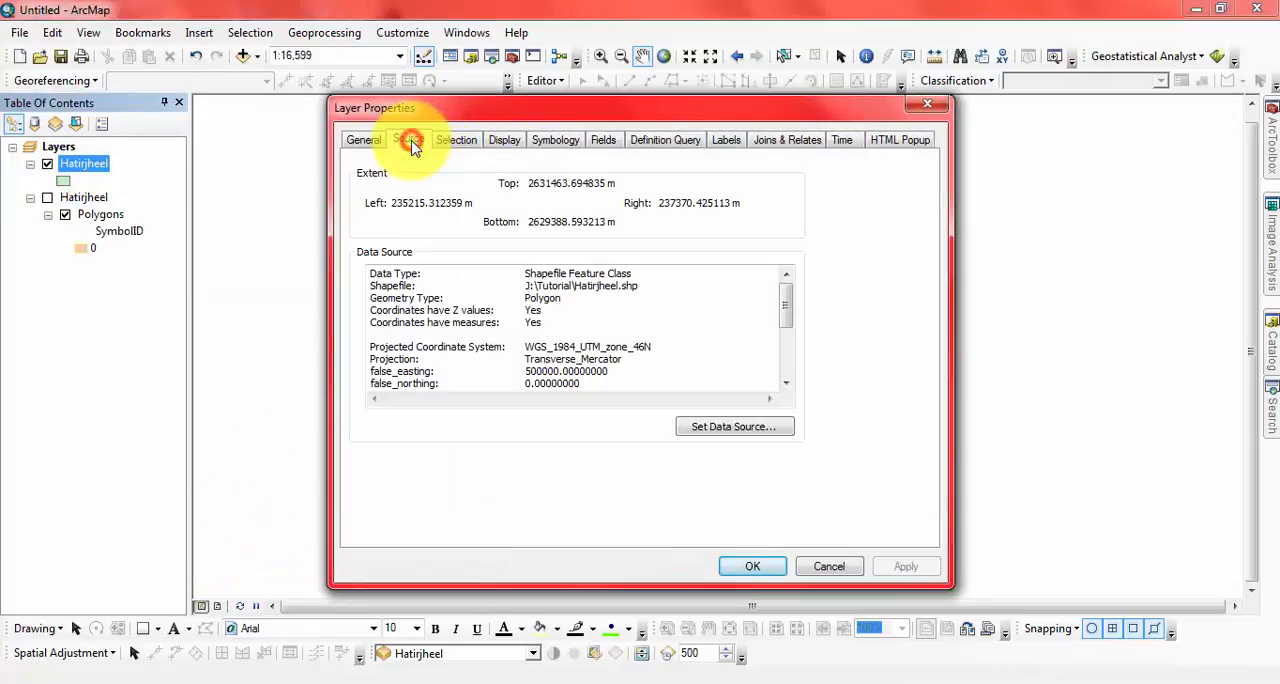
drag(673, 344, 516, 346)
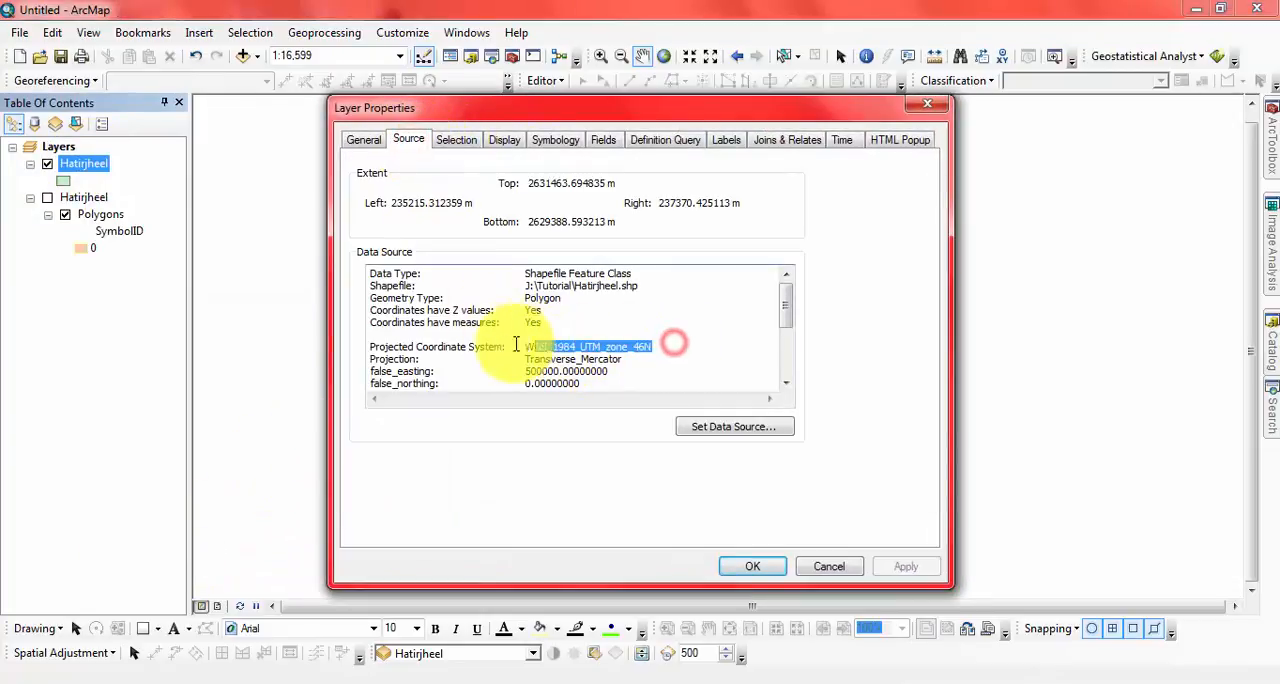
click(586, 346)
drag(666, 346, 525, 340)
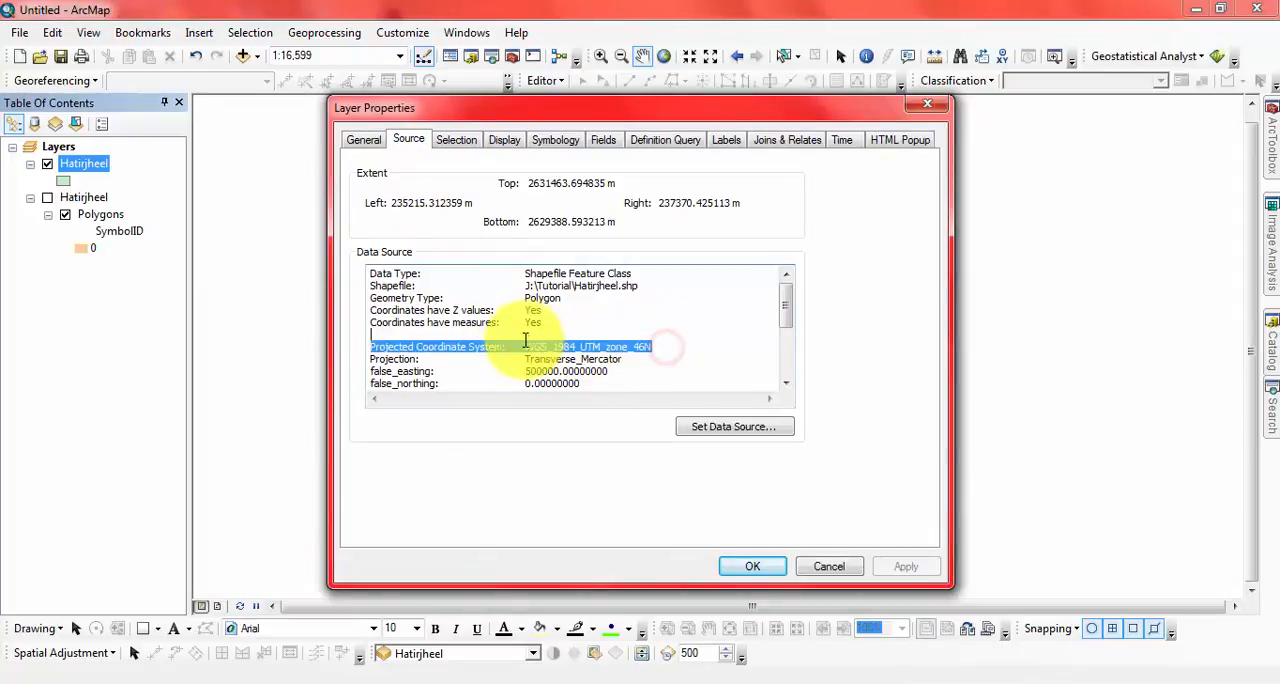
click(829, 567)
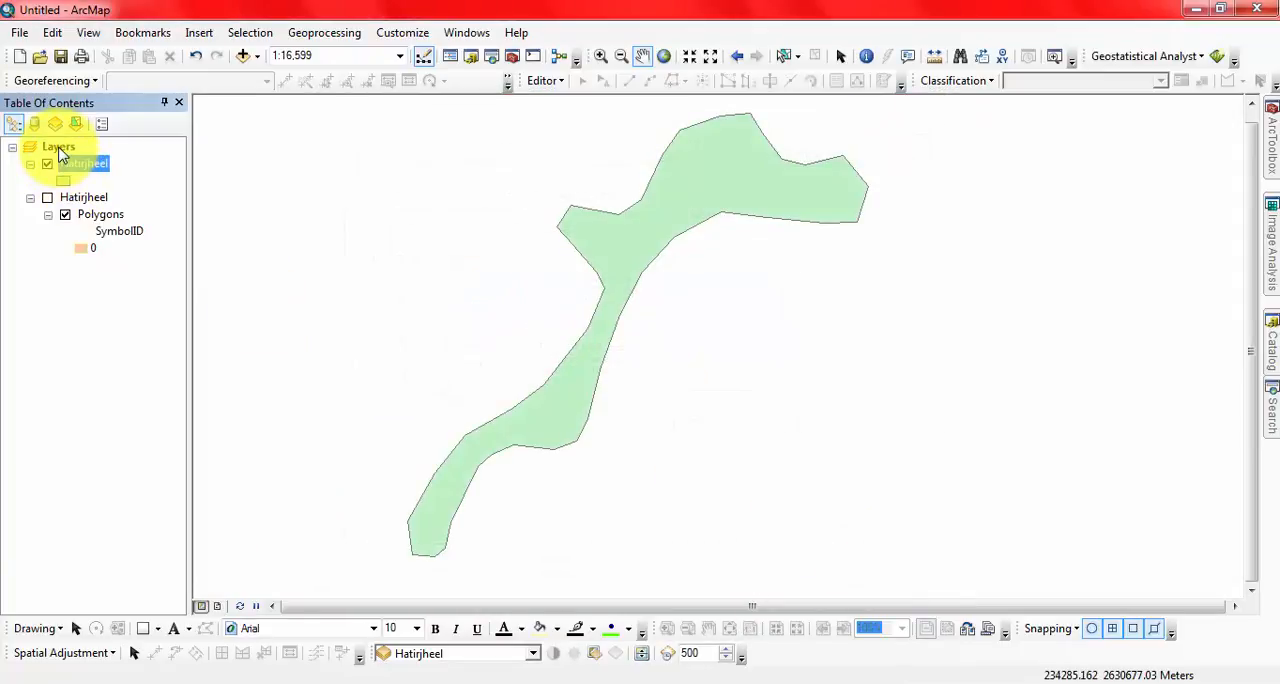
Step: Check the coordinate system of the Layers data frame against the shapefile's, and close its properties without changes
double_click(58, 148)
drag(651, 58, 535, 62)
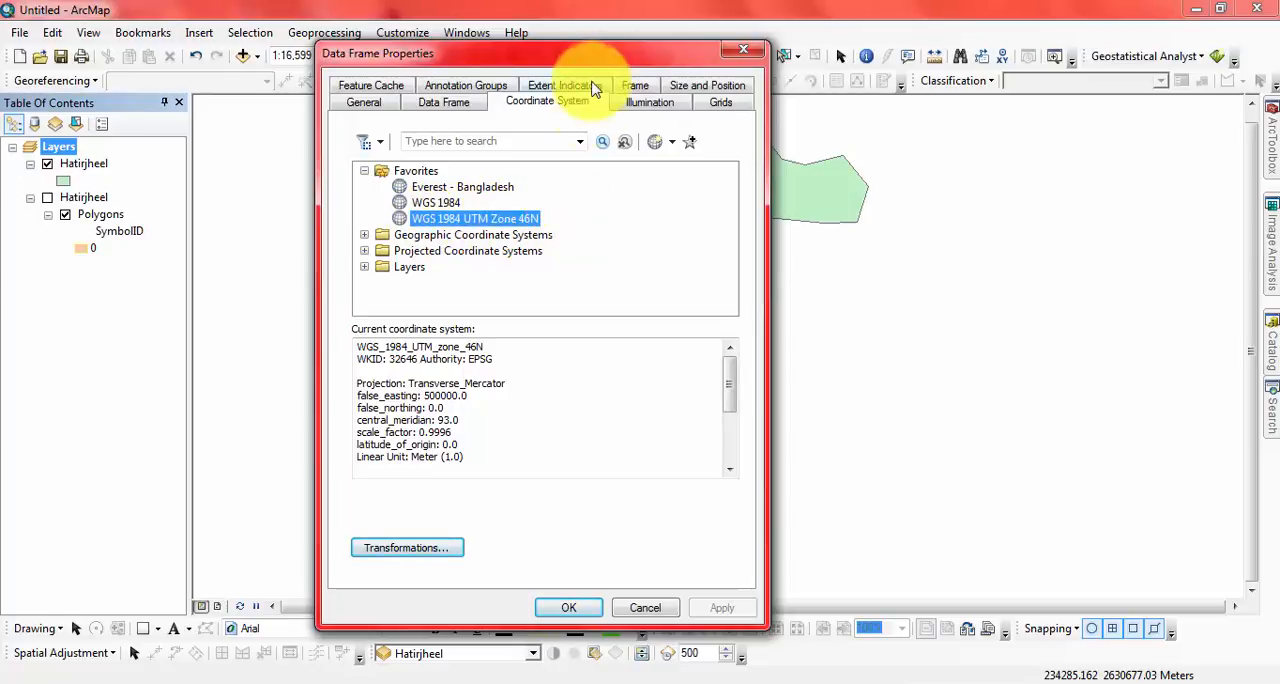
drag(567, 63, 590, 48)
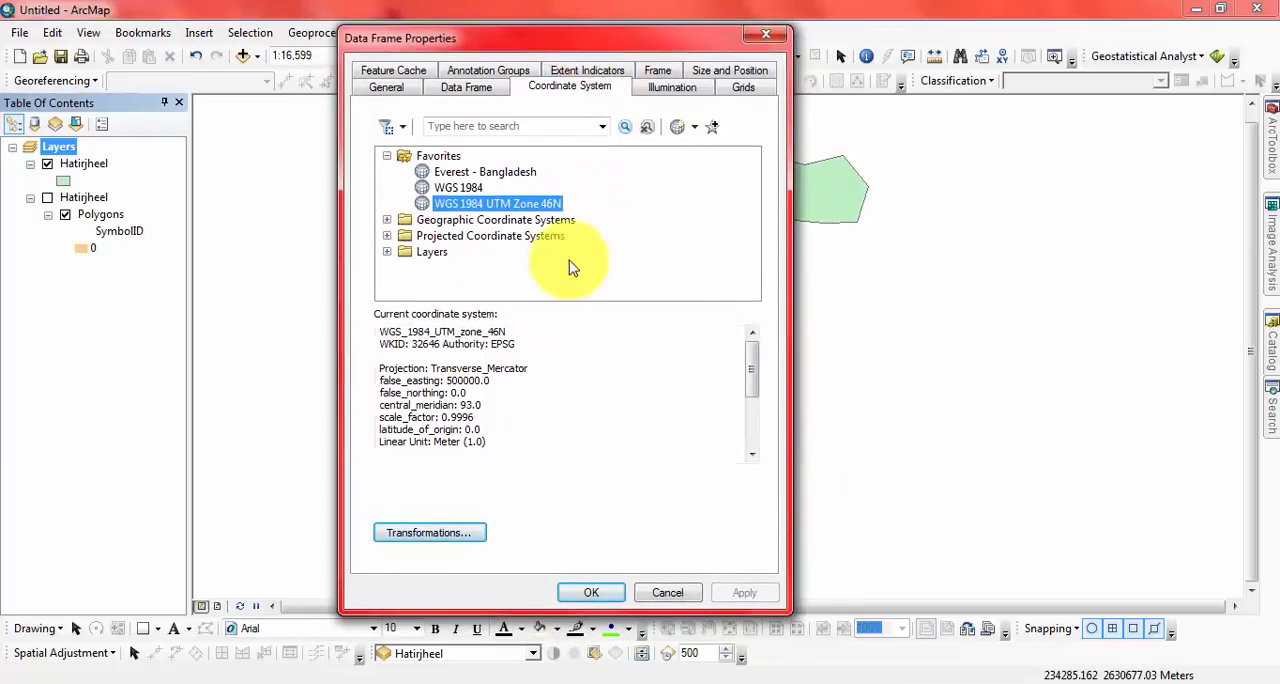
click(662, 594)
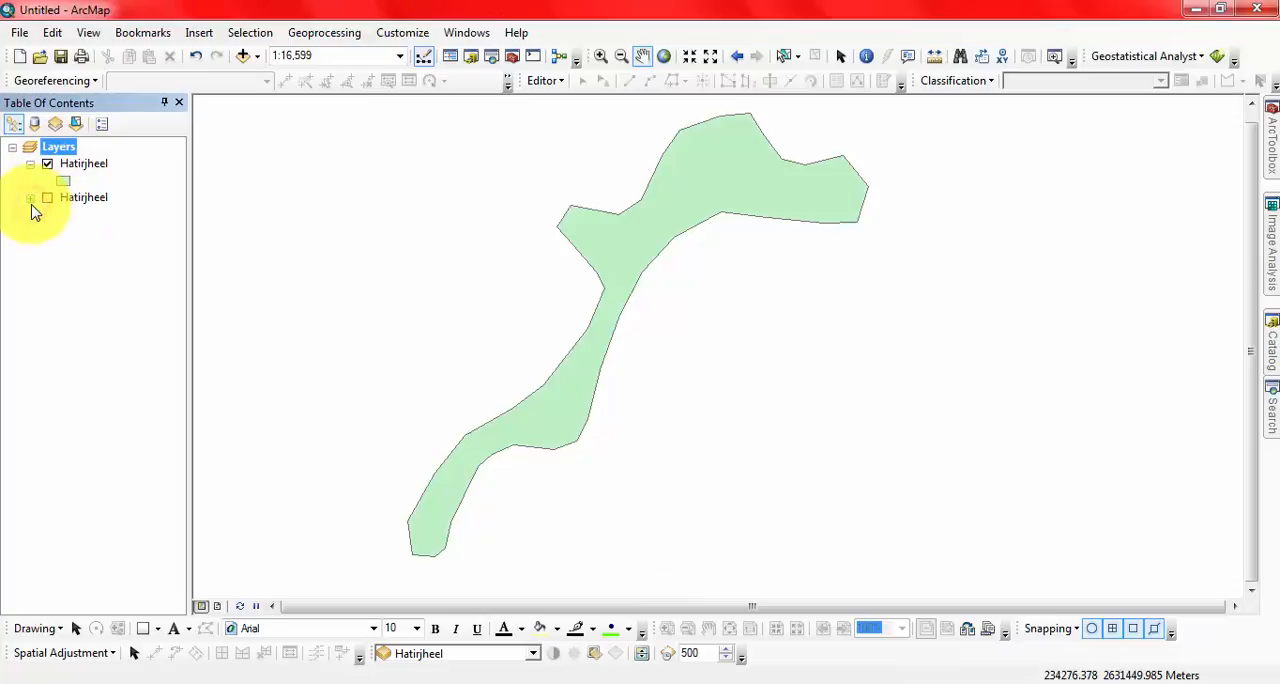
Step: Remove the original Hatirjheel group layer from the map, keeping only the exported shapefile
right_click(77, 203)
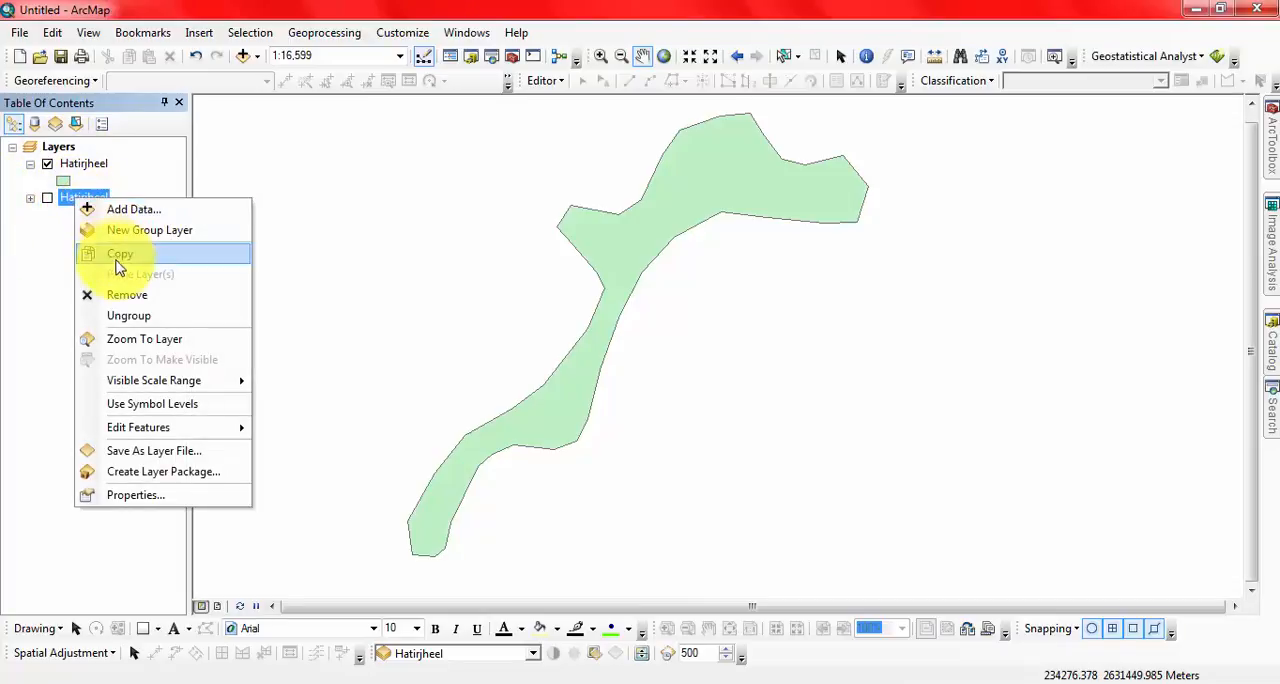
click(127, 299)
click(74, 165)
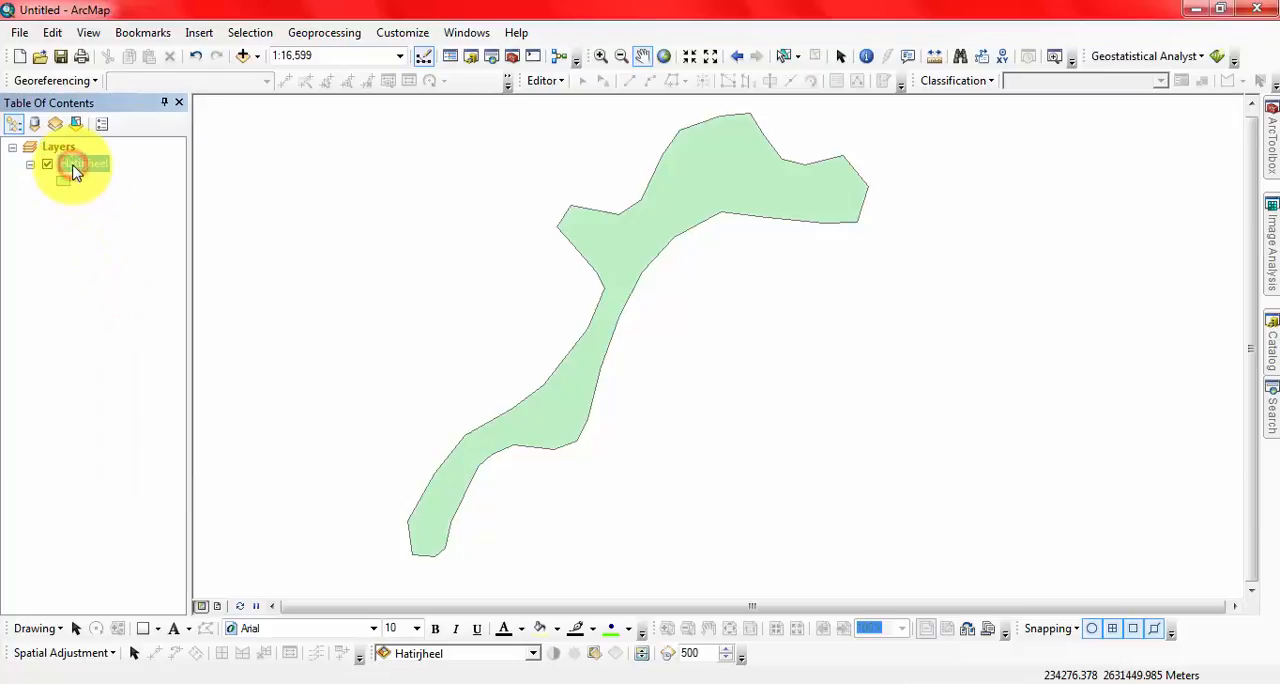
click(100, 256)
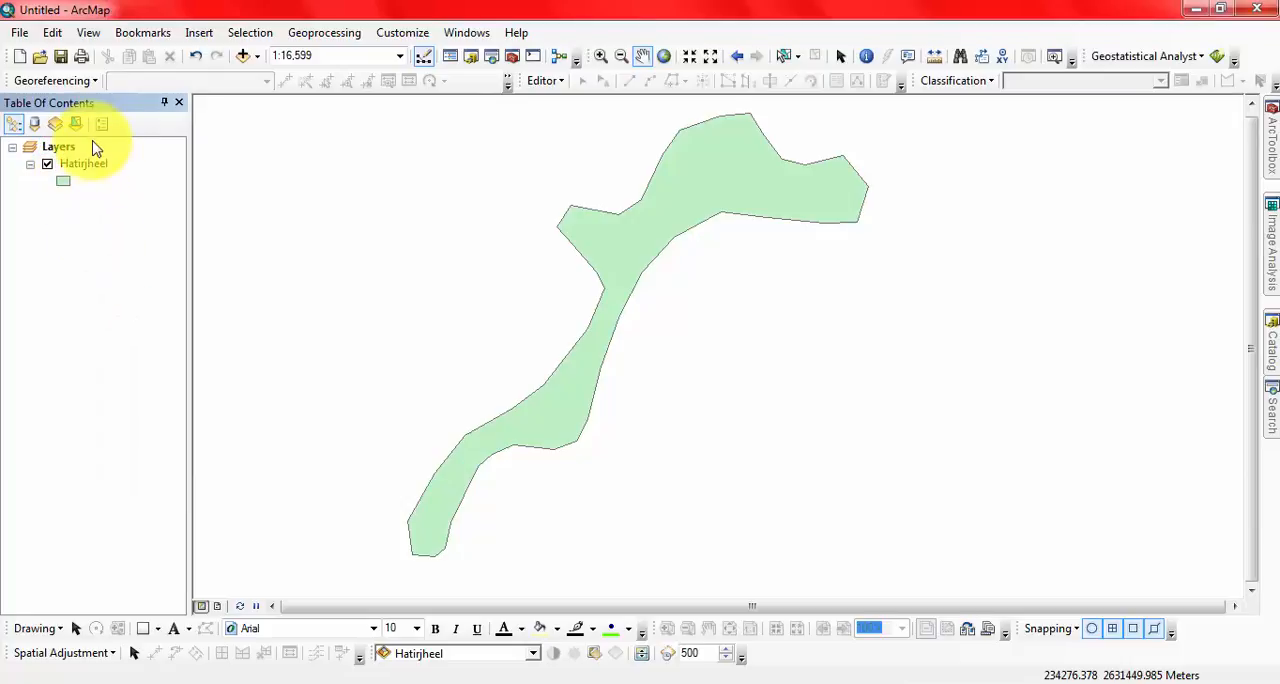
right_click(82, 168)
click(23, 243)
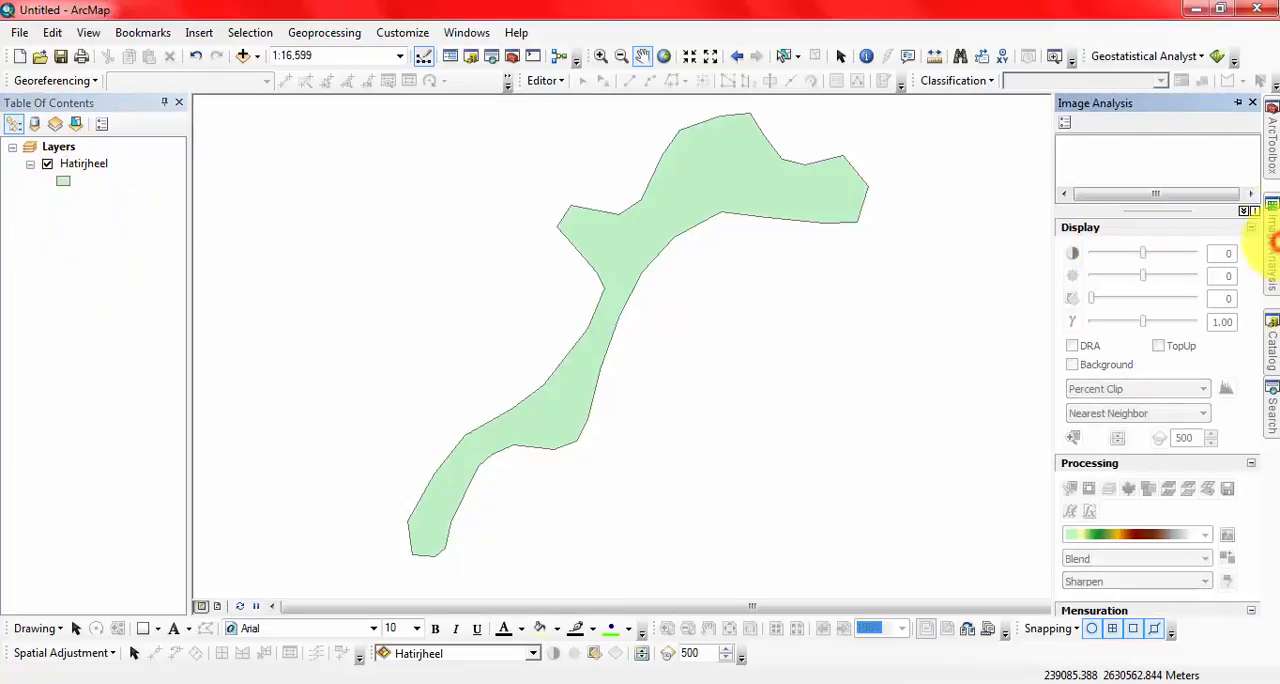
Step: Convert the Sangsad Bhaban KMZ file from the Desktop to a layer with the KML To Layer tool
mouse_move(1271, 135)
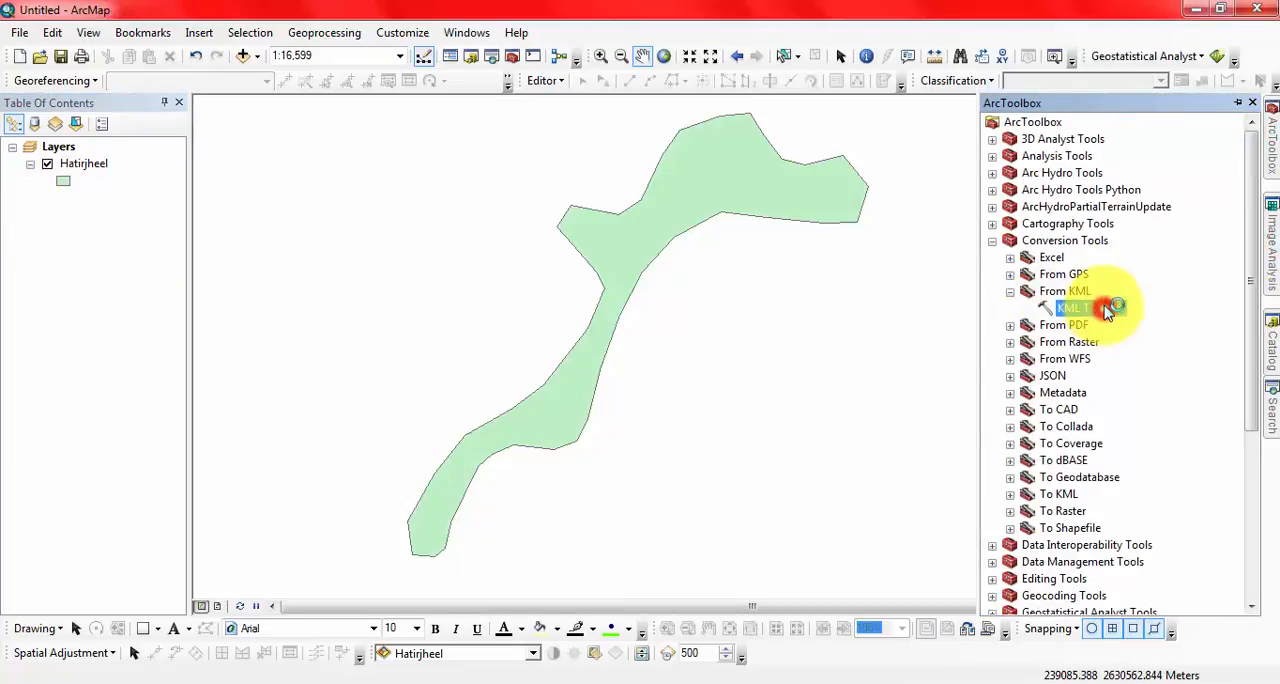
double_click(1108, 311)
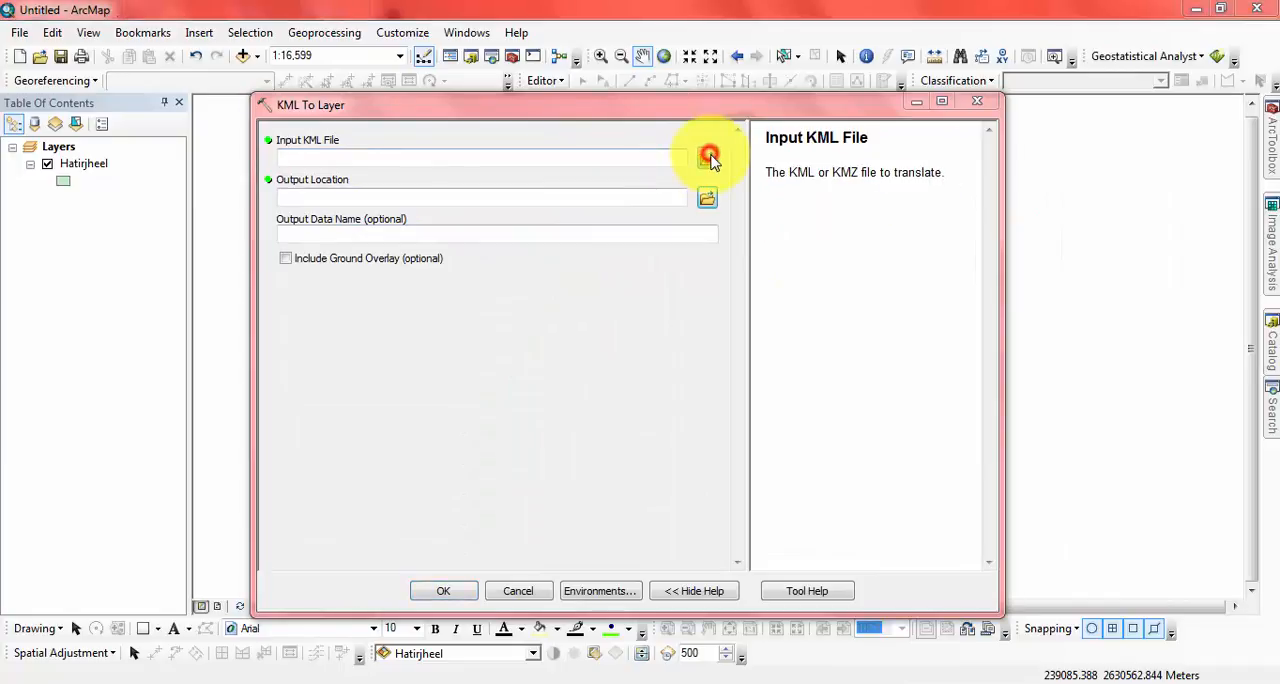
click(708, 157)
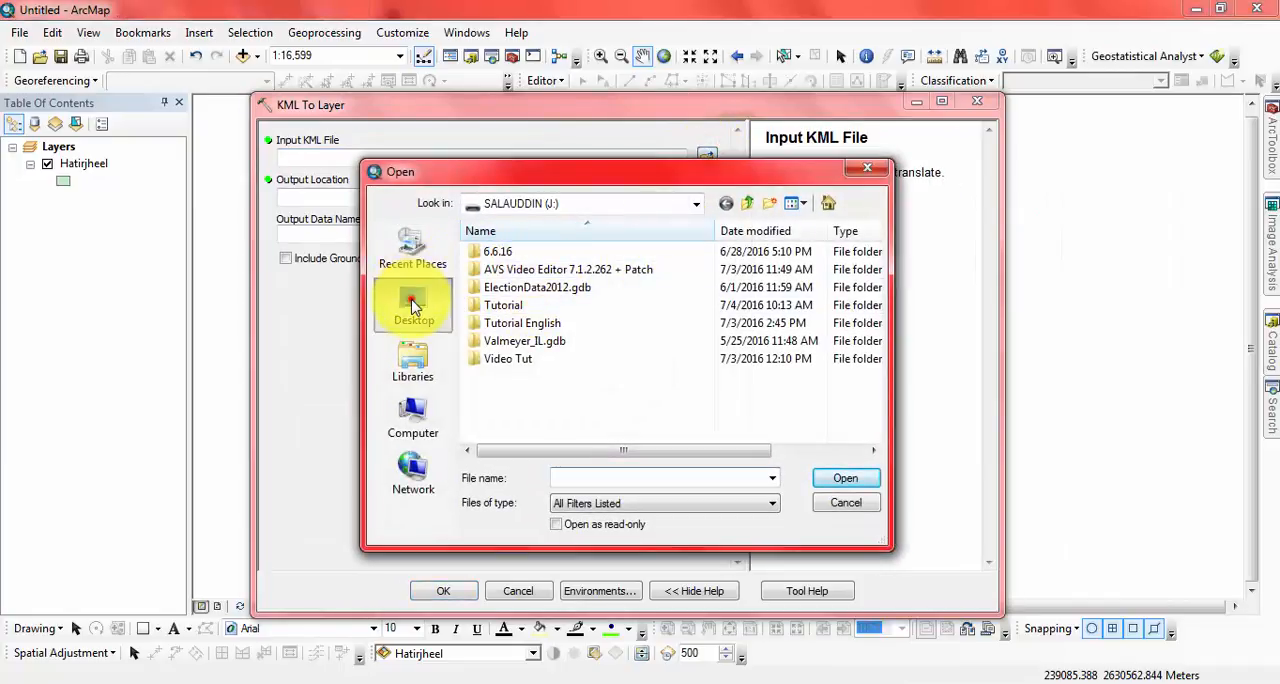
click(413, 307)
scroll(530, 420, down, 10)
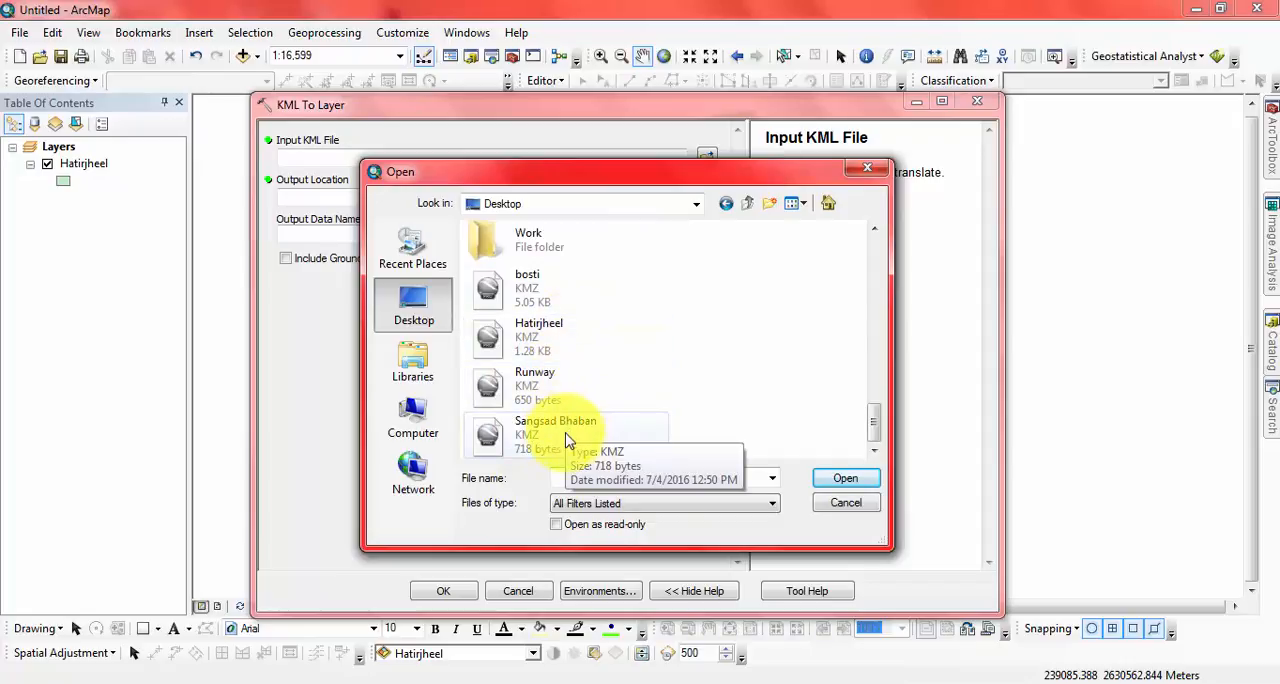
click(566, 434)
click(847, 484)
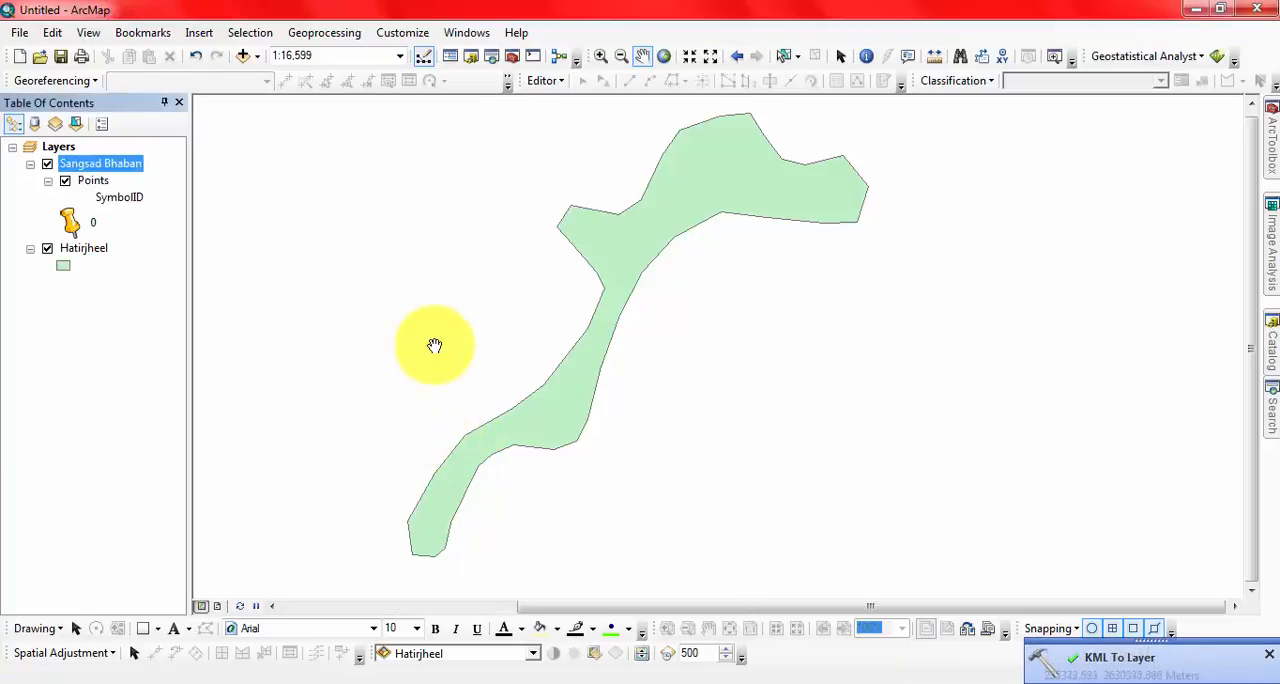
Step: Change the symbol of the Sangsad Bhaban points layer to Pushpin 3
right_click(89, 186)
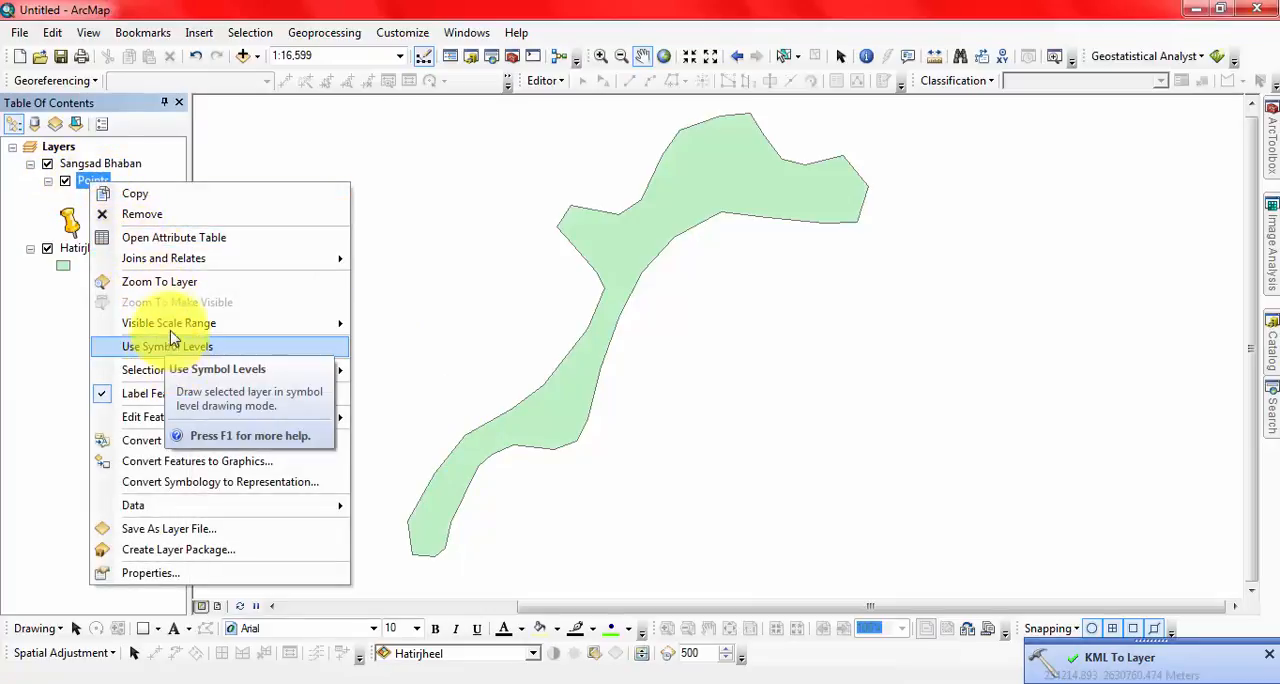
click(160, 281)
drag(749, 363, 562, 326)
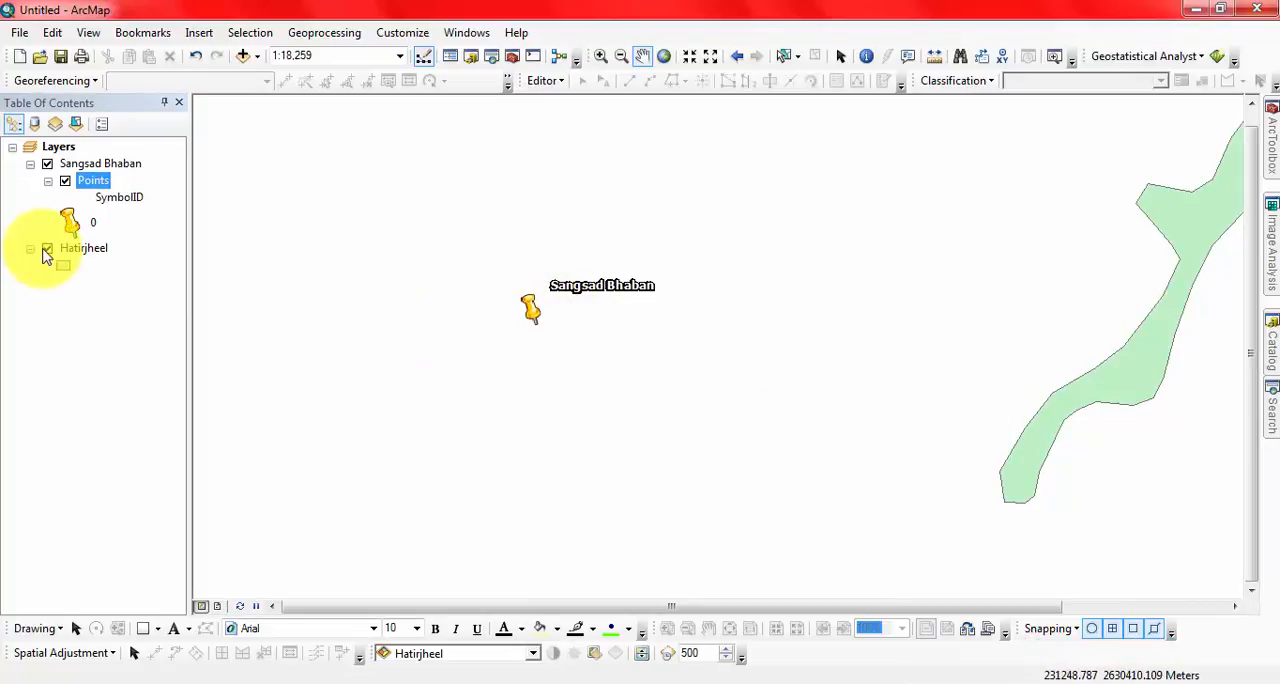
click(70, 220)
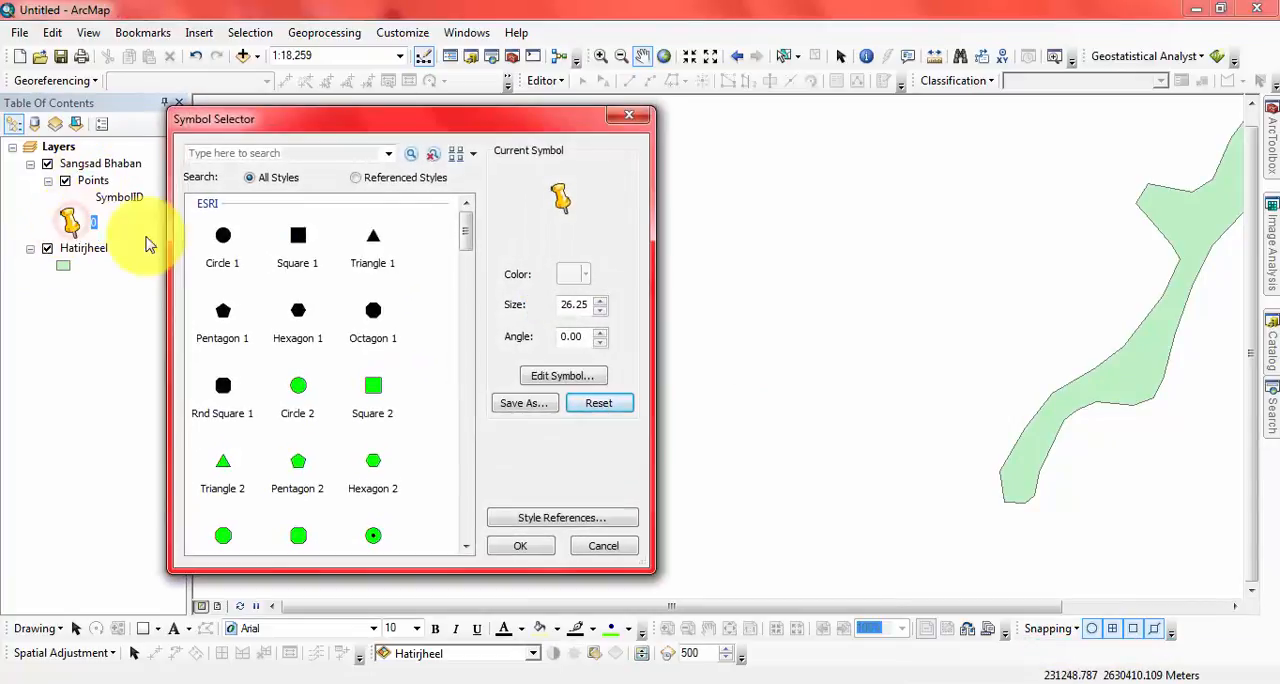
drag(465, 228, 468, 318)
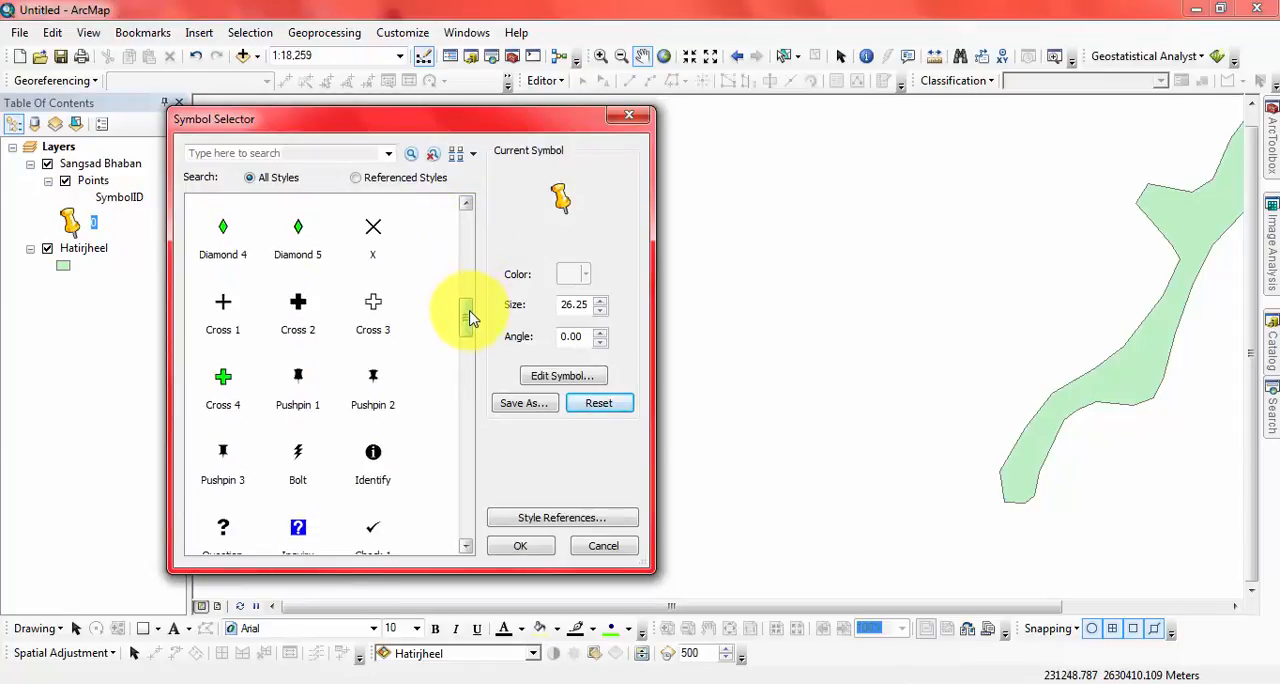
click(518, 546)
scroll(538, 320, up, 3)
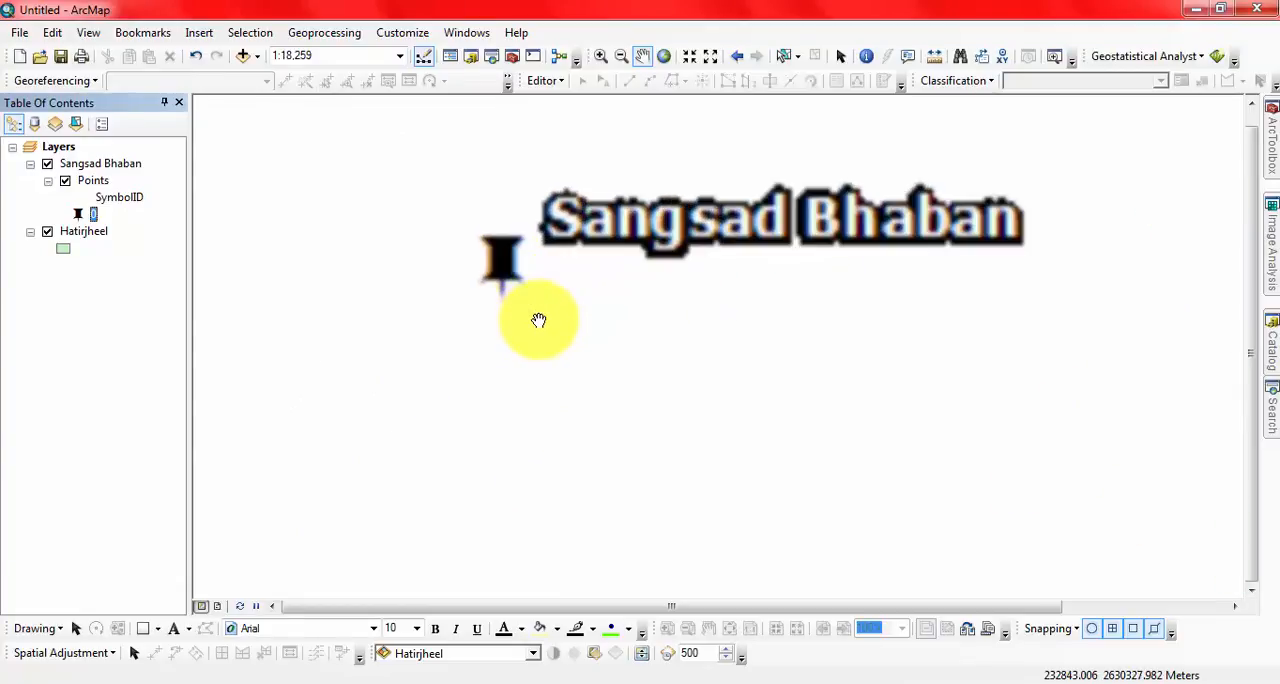
Step: Turn the feature labels of the Sangsad Bhaban points layer off and back on
right_click(86, 180)
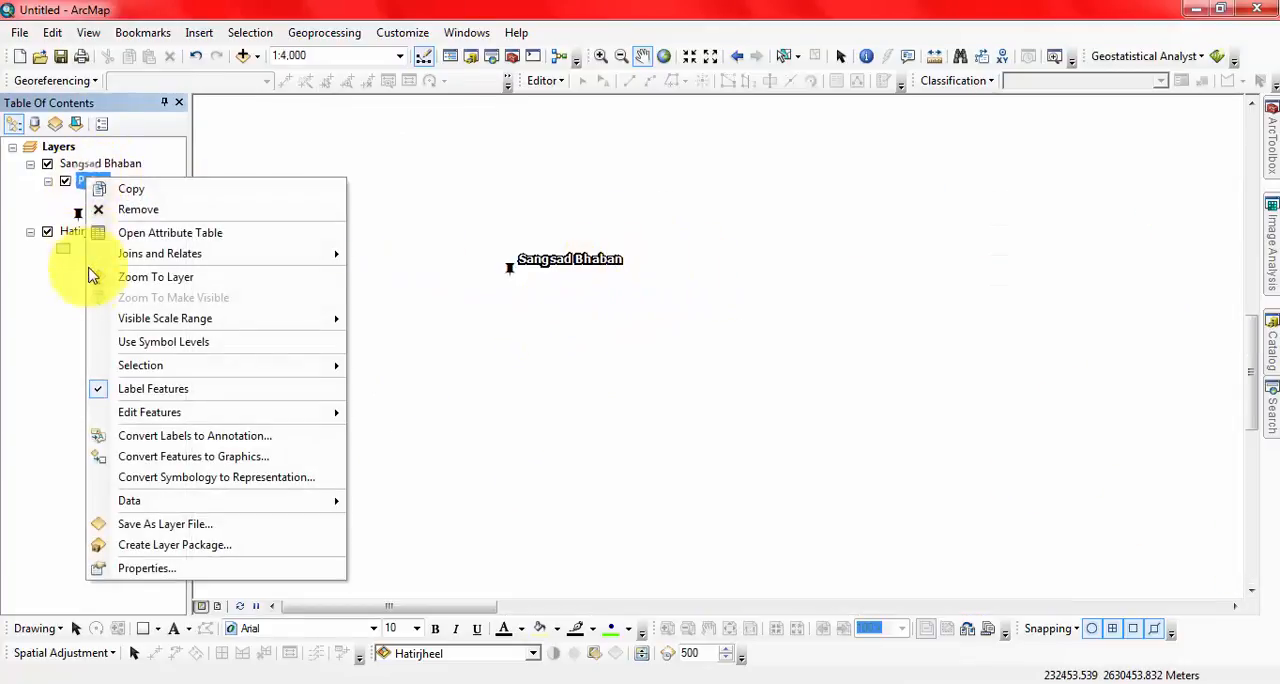
click(103, 386)
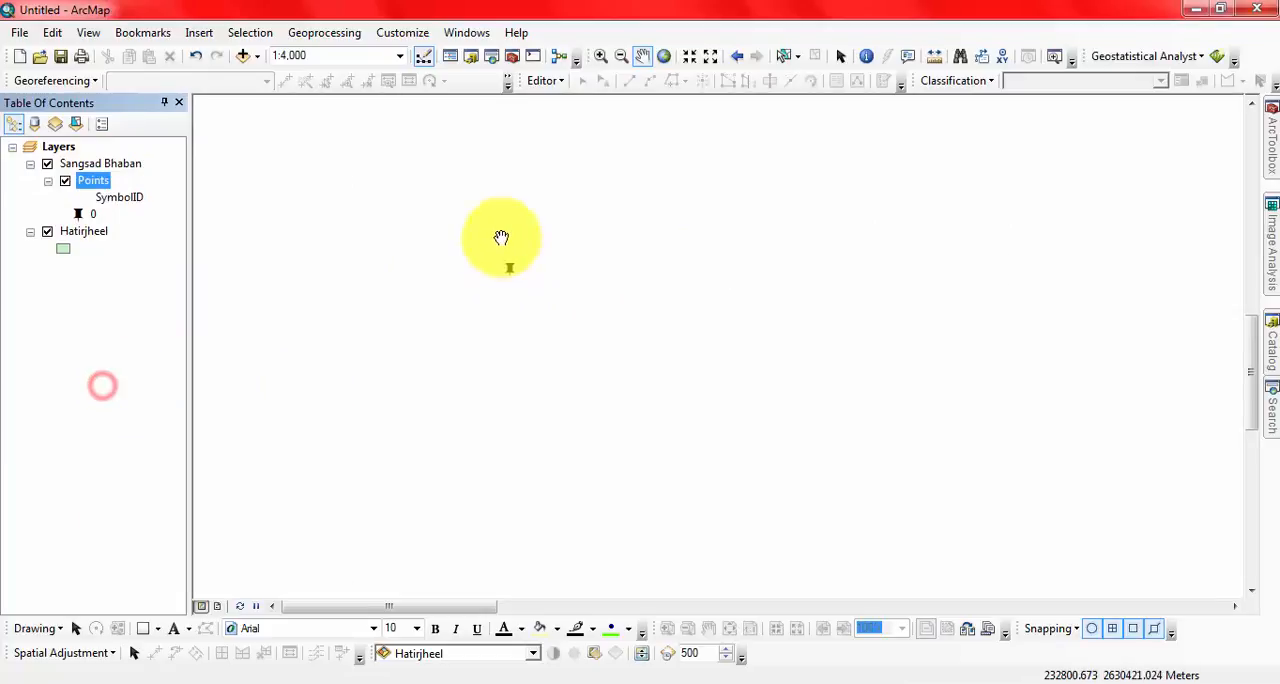
right_click(90, 180)
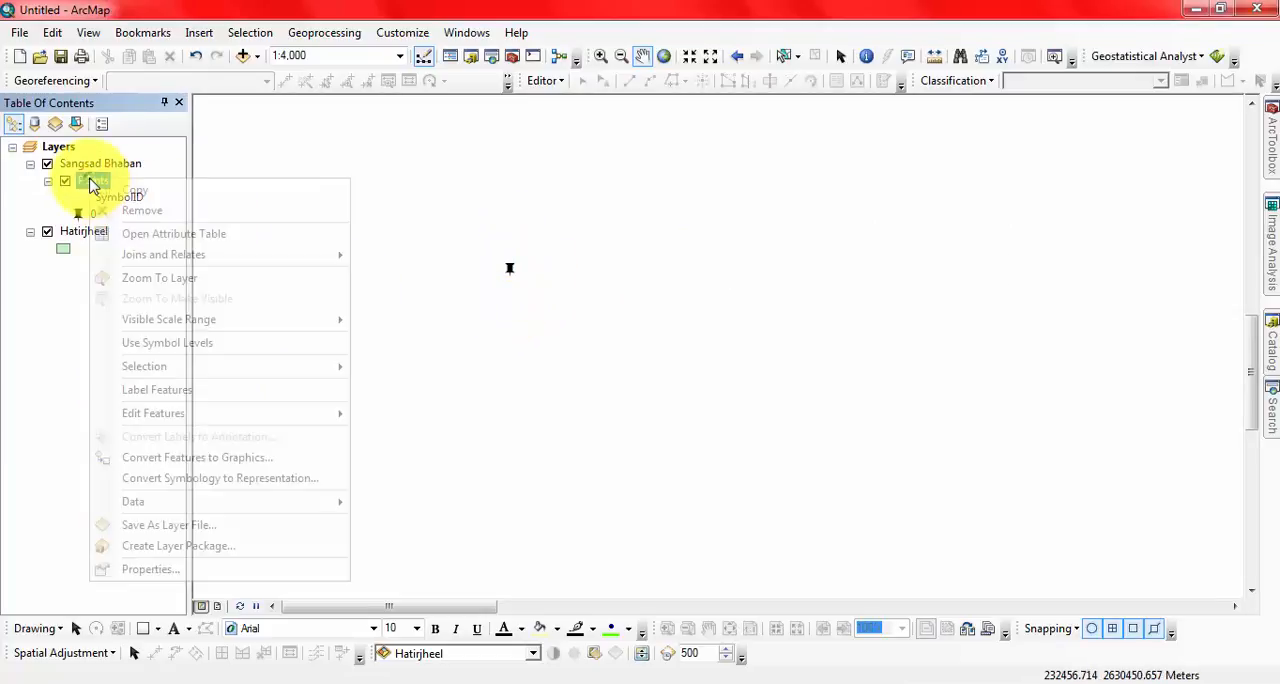
click(100, 389)
drag(831, 315, 506, 354)
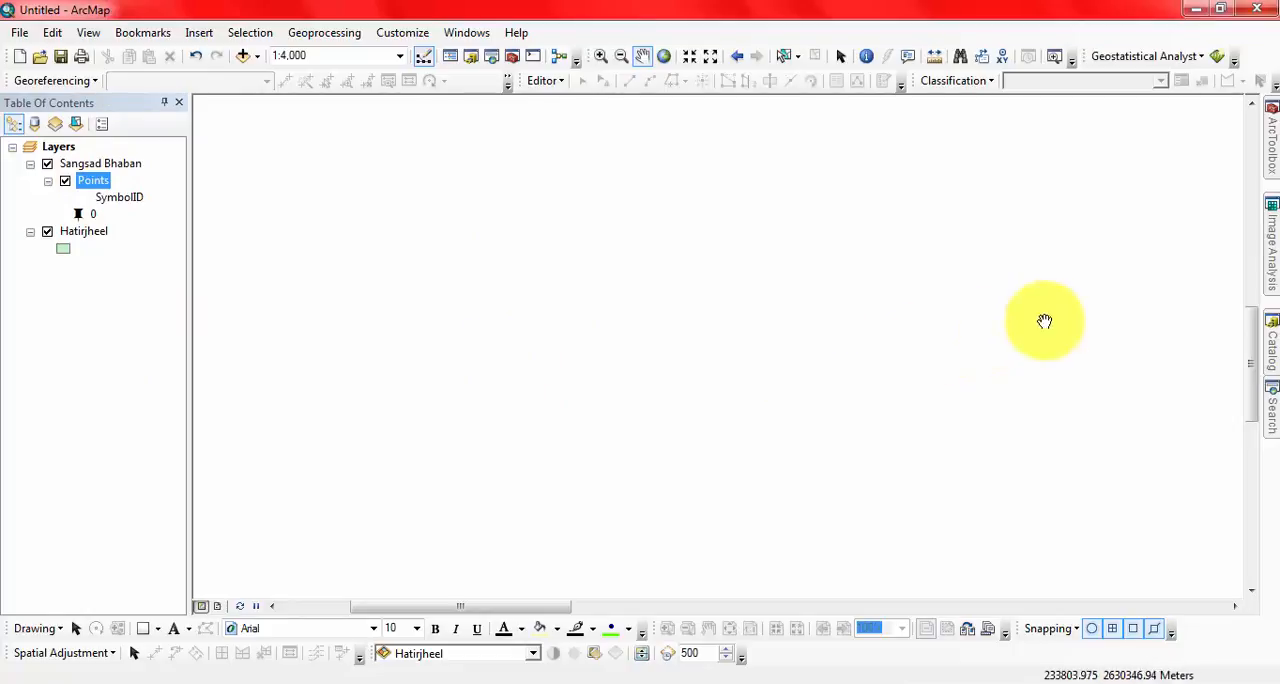
drag(1046, 318, 551, 366)
scroll(666, 315, down, 2)
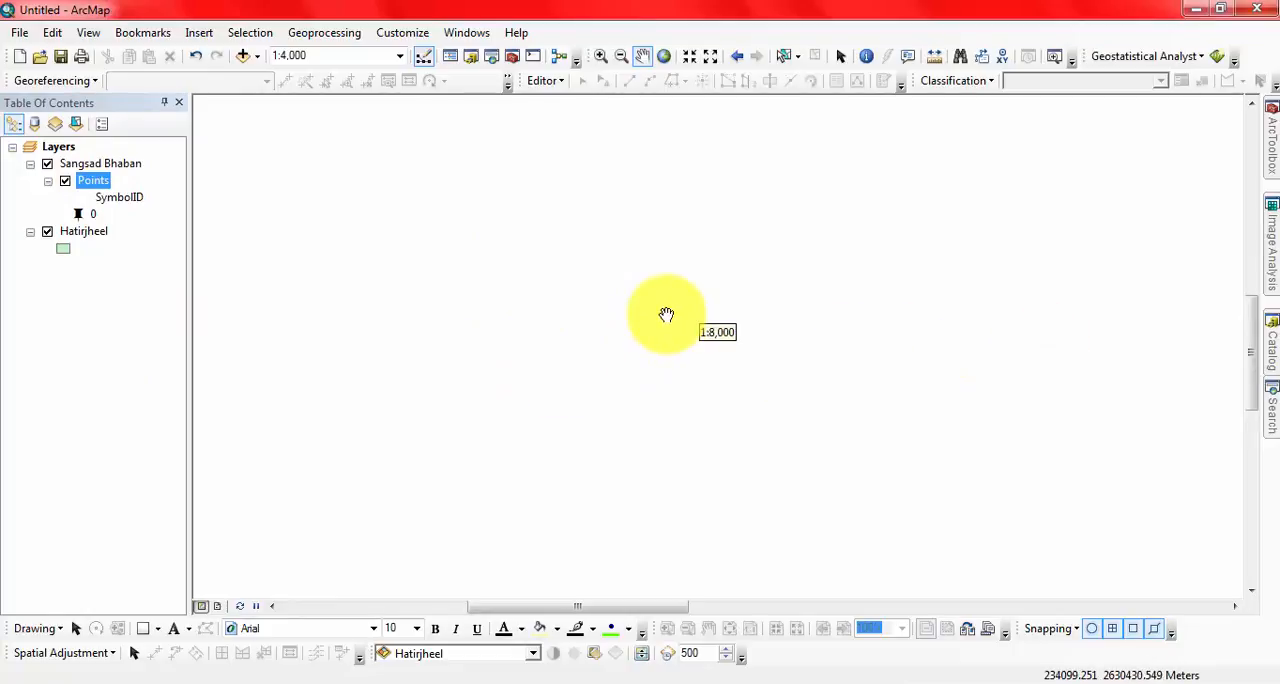
click(662, 56)
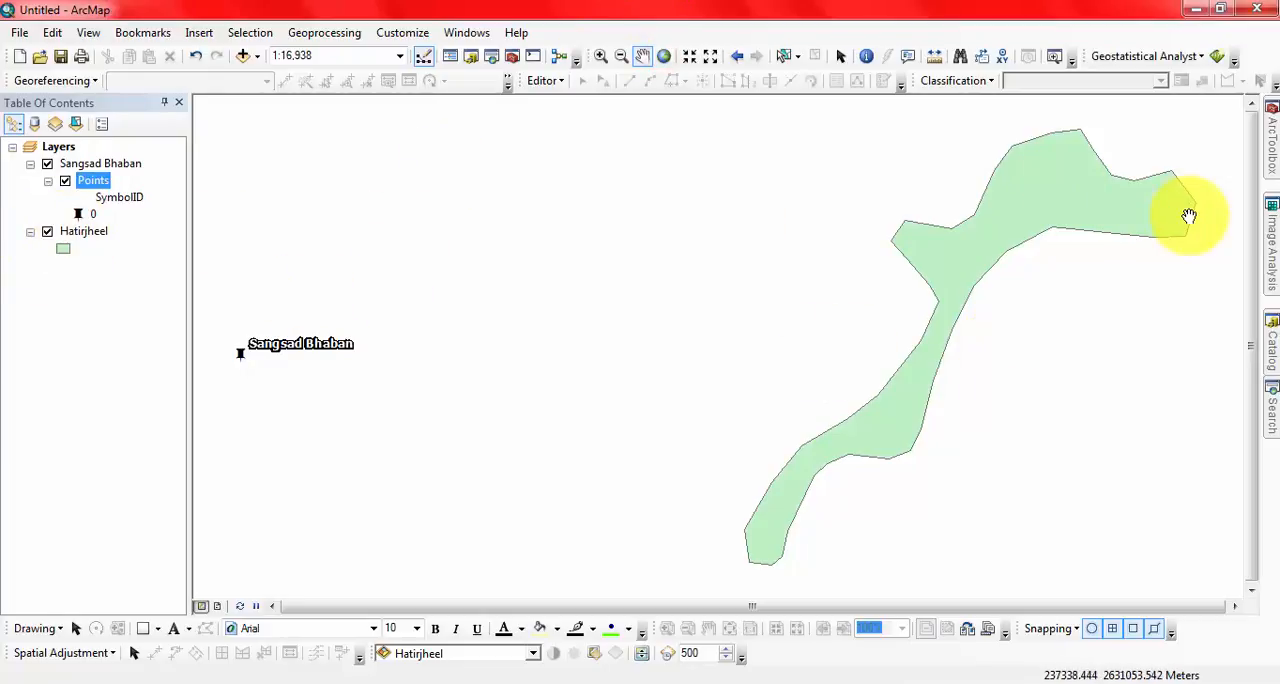
Step: Convert Runway.kmz from the Desktop to a layer named Runway with the KML To Layer tool
mouse_move(1271, 143)
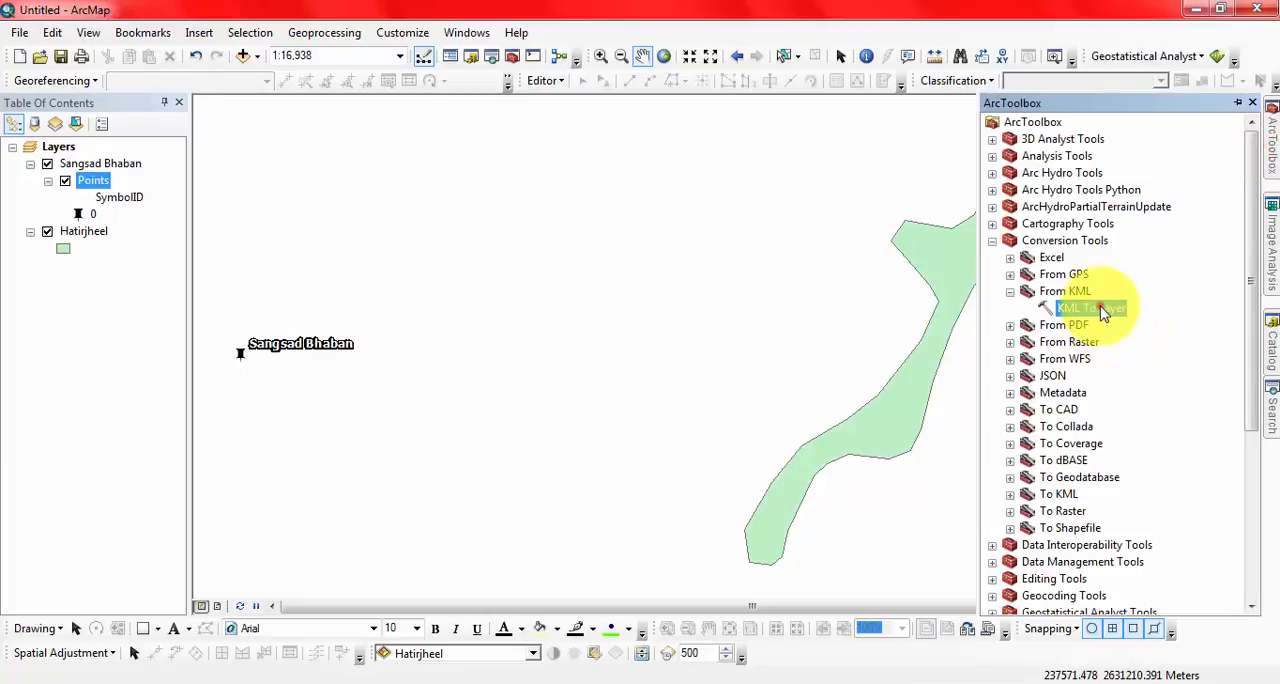
double_click(1103, 312)
click(712, 161)
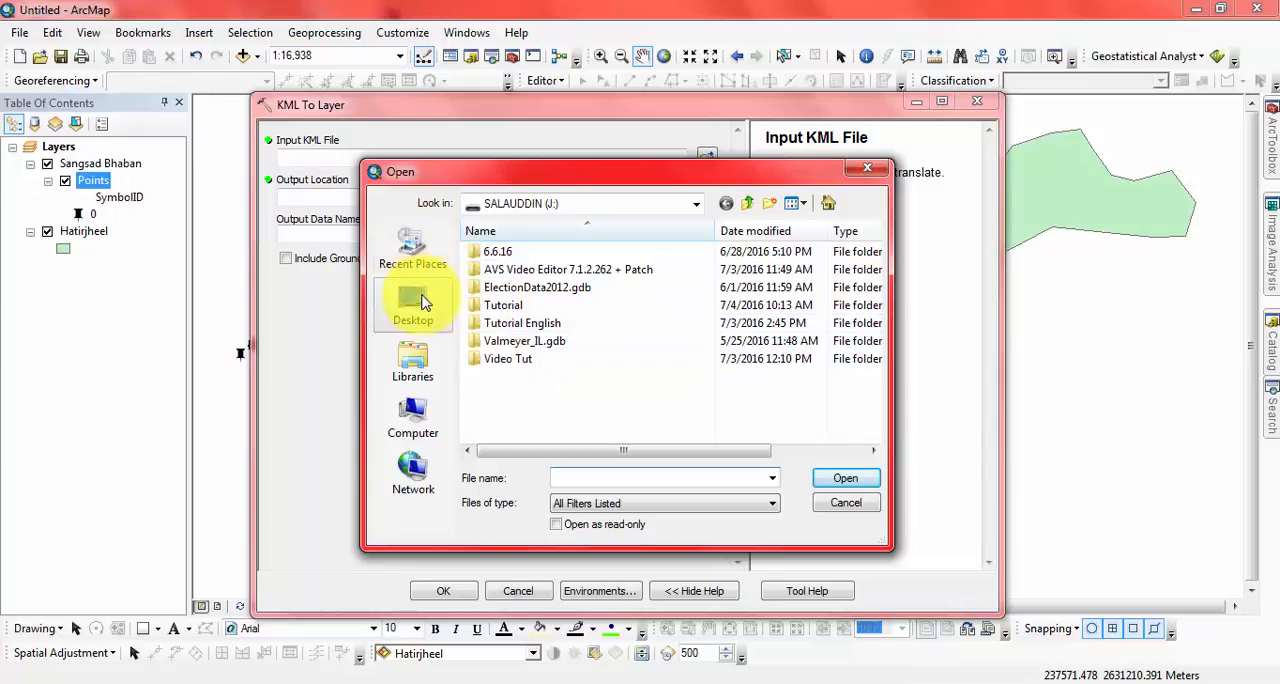
click(420, 302)
drag(877, 256, 862, 410)
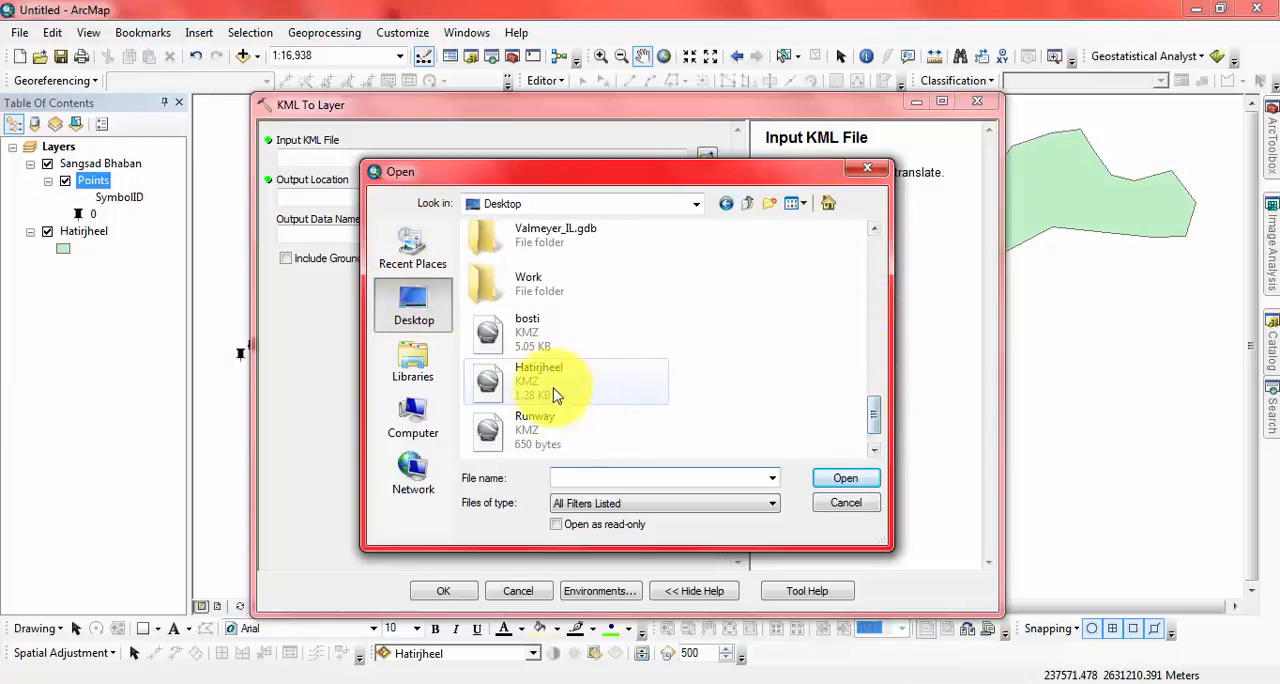
click(532, 425)
click(840, 479)
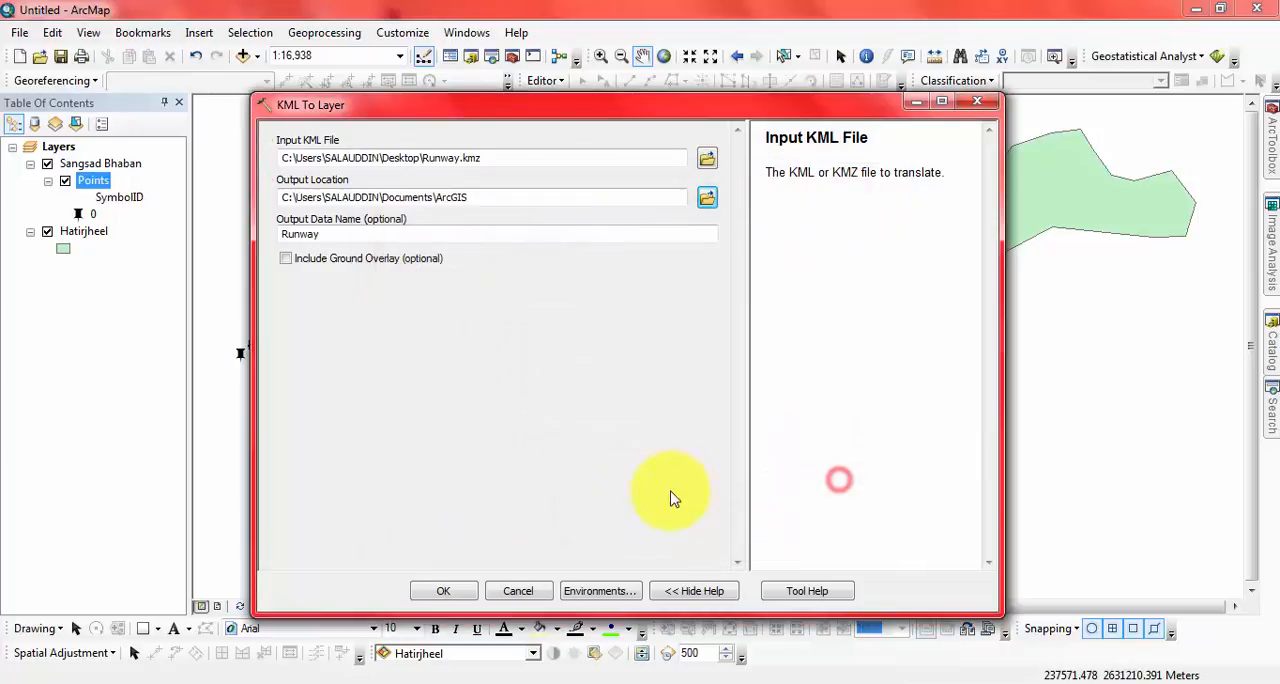
click(440, 588)
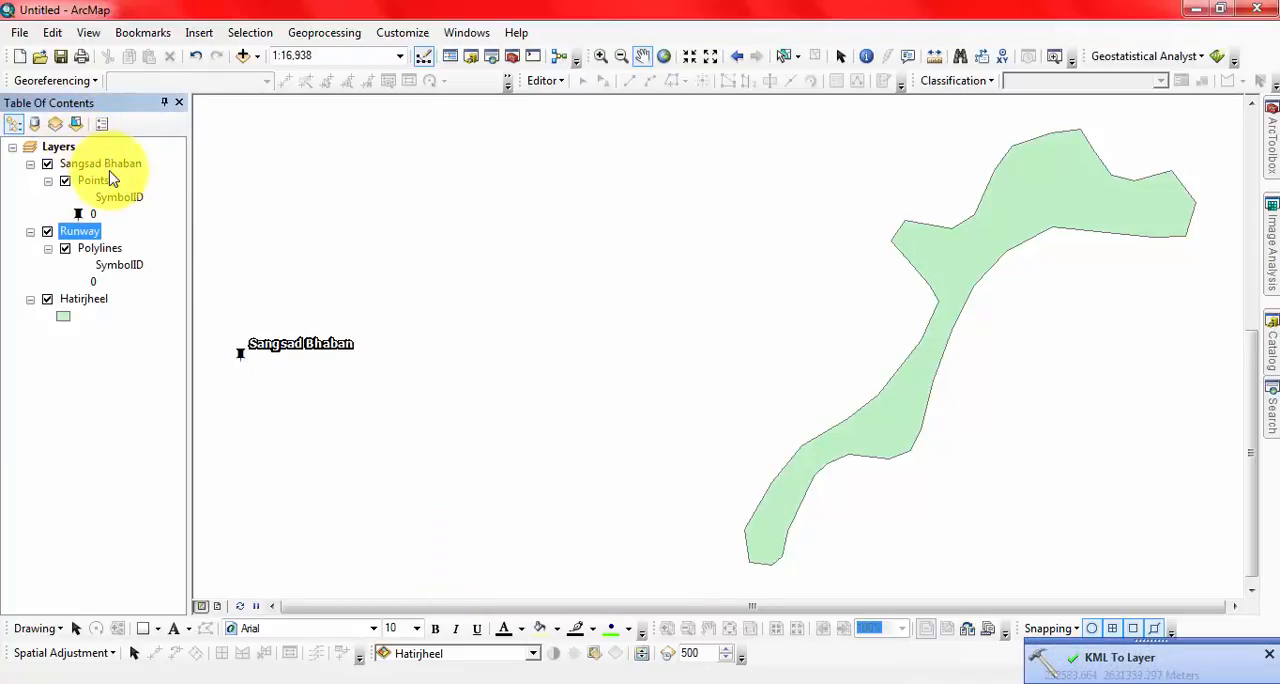
Step: Change the line symbol of the Runway polylines layer to Highway
right_click(84, 236)
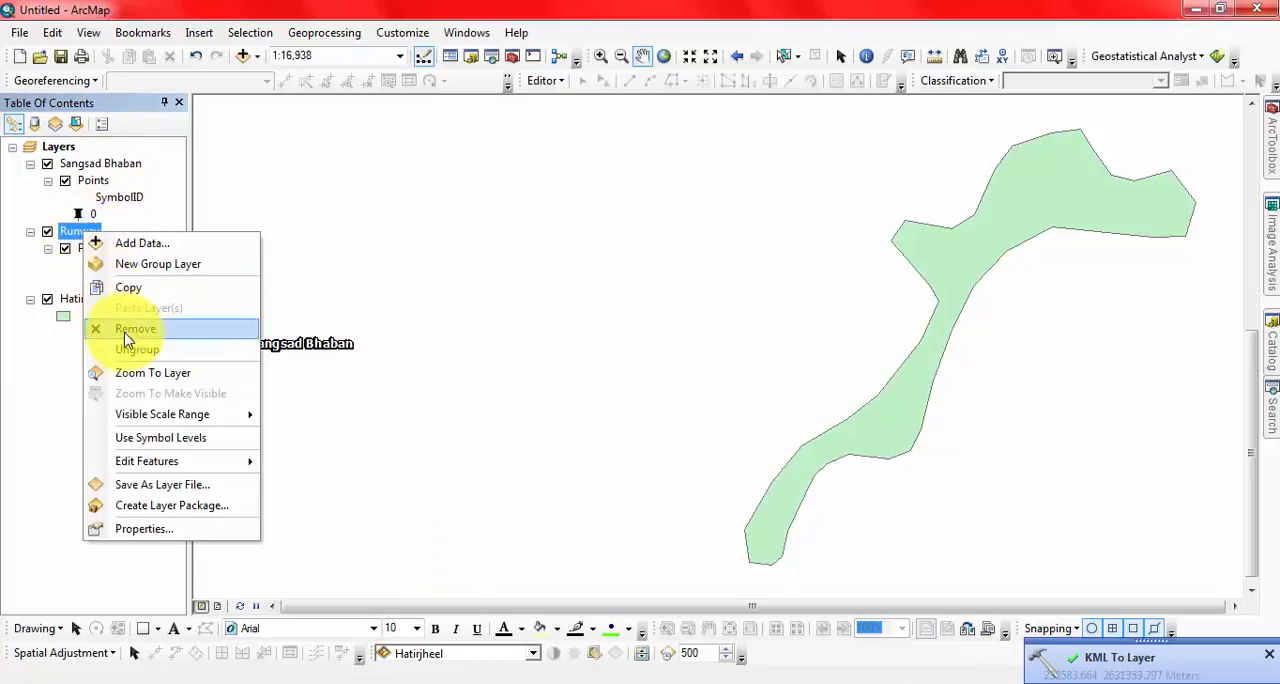
click(139, 373)
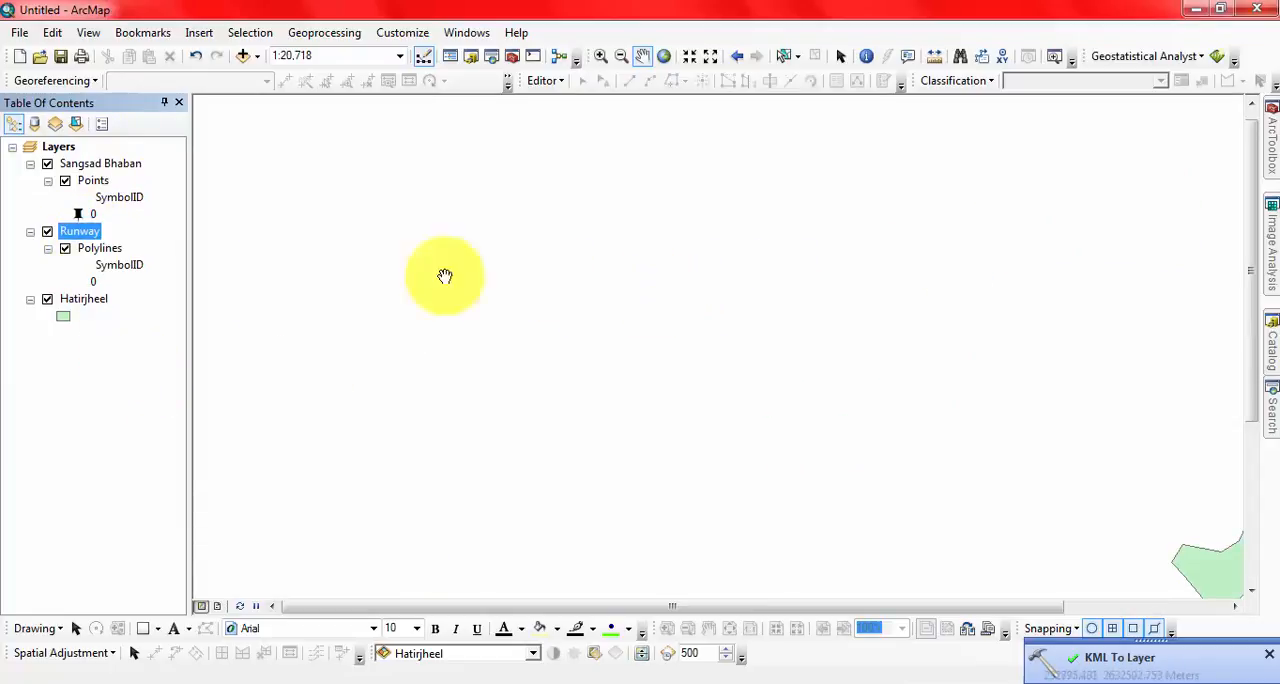
click(67, 273)
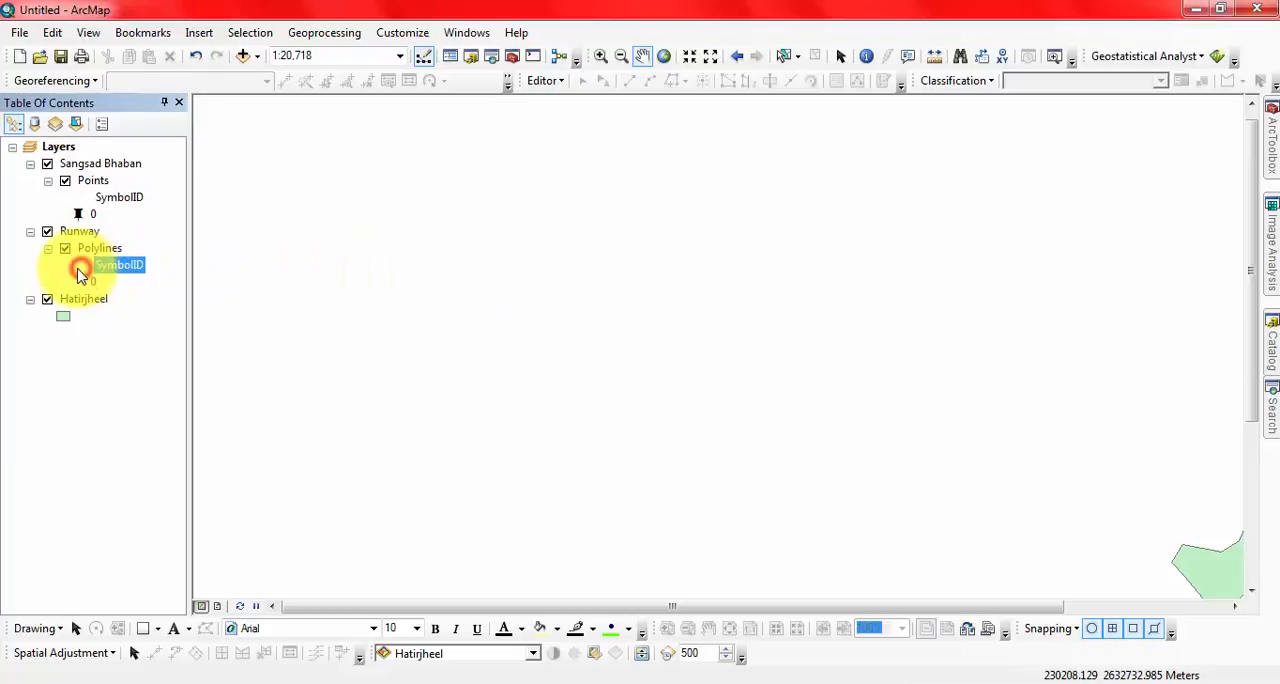
click(80, 282)
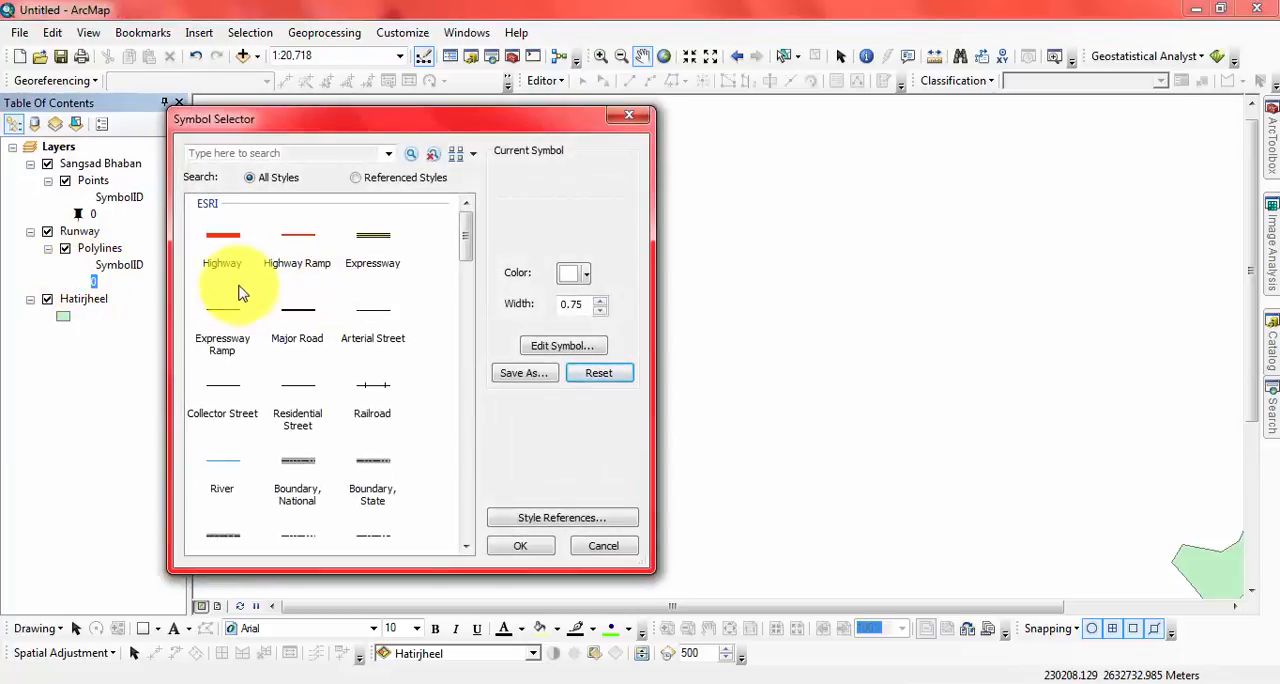
click(527, 546)
scroll(714, 320, down, 3)
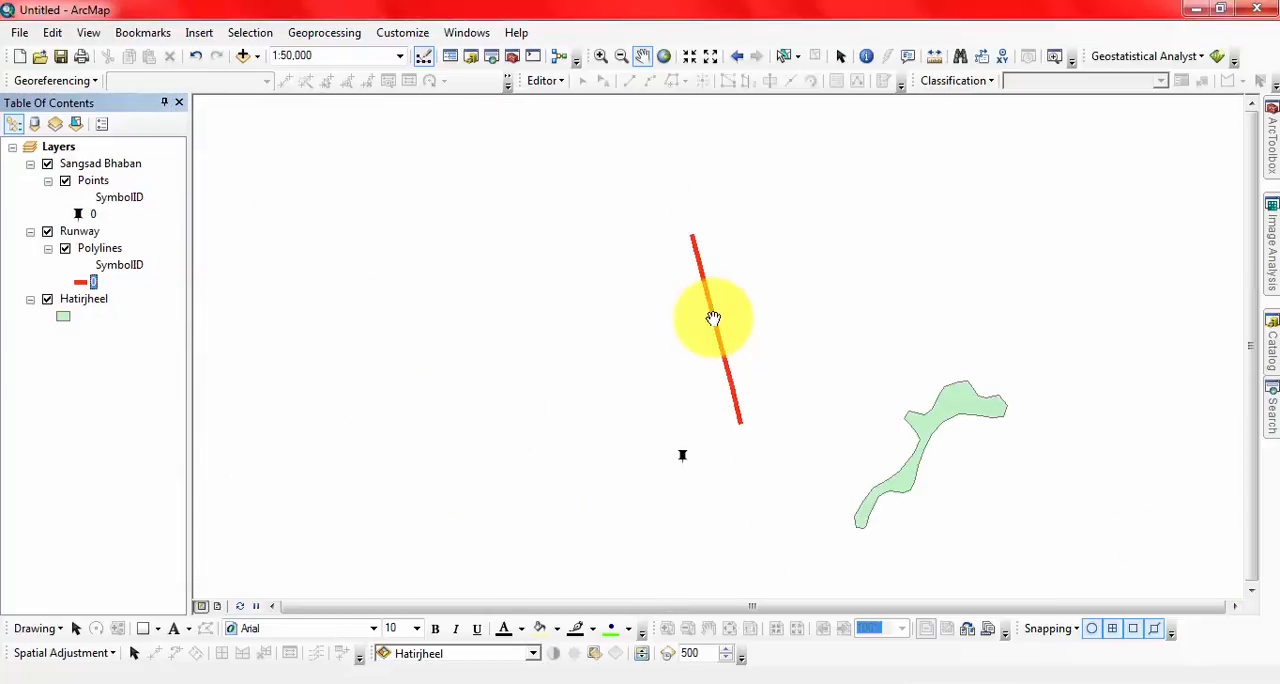
Step: Set the Runway polylines layer's symbology to unique values with Name as the value field
double_click(104, 249)
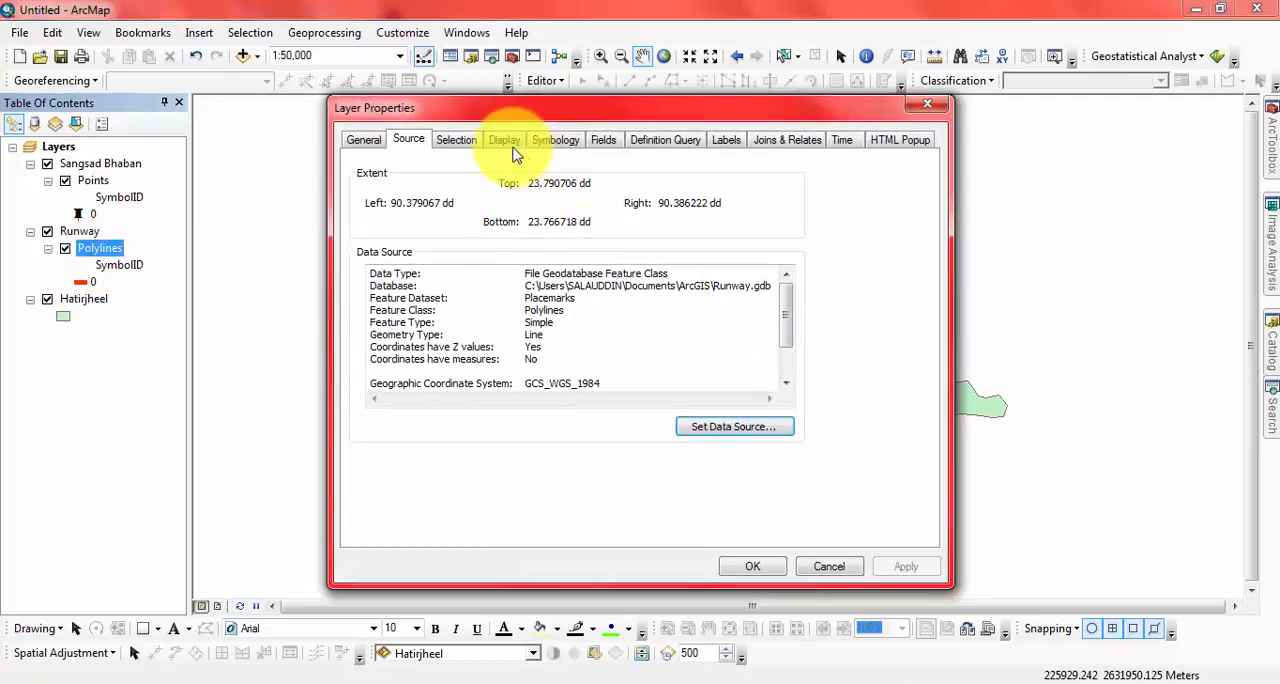
click(505, 142)
click(478, 142)
click(545, 142)
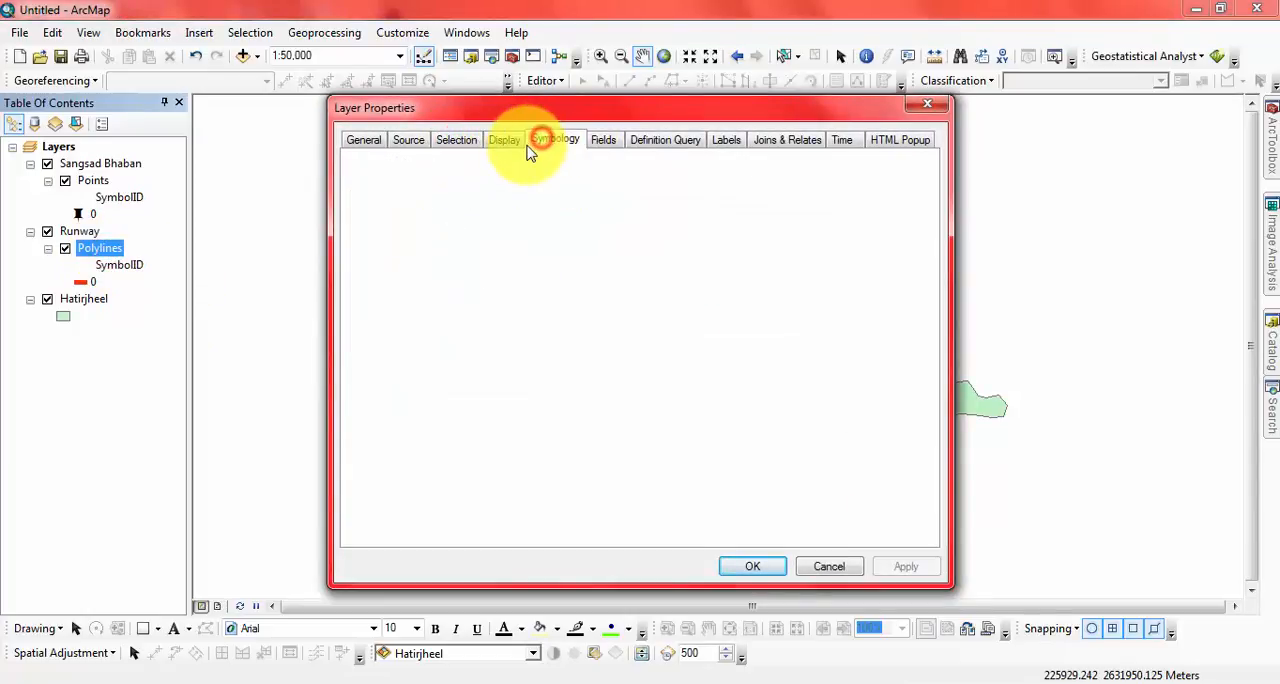
click(493, 297)
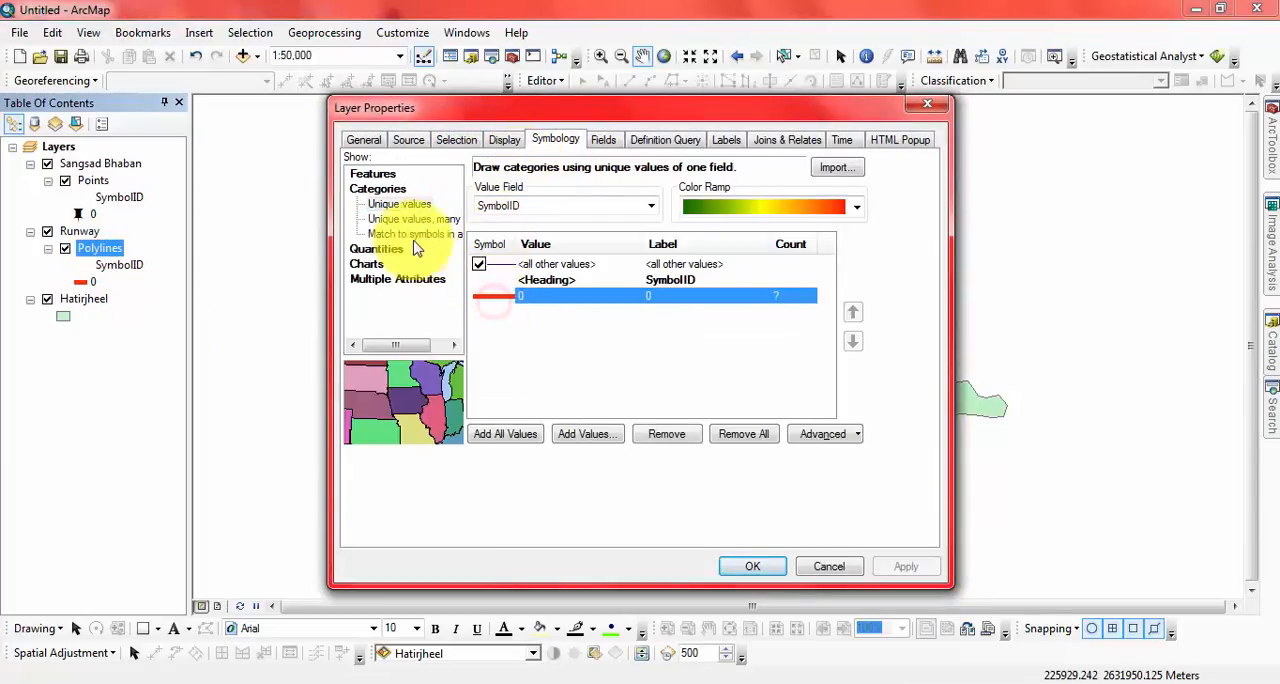
click(418, 205)
click(625, 205)
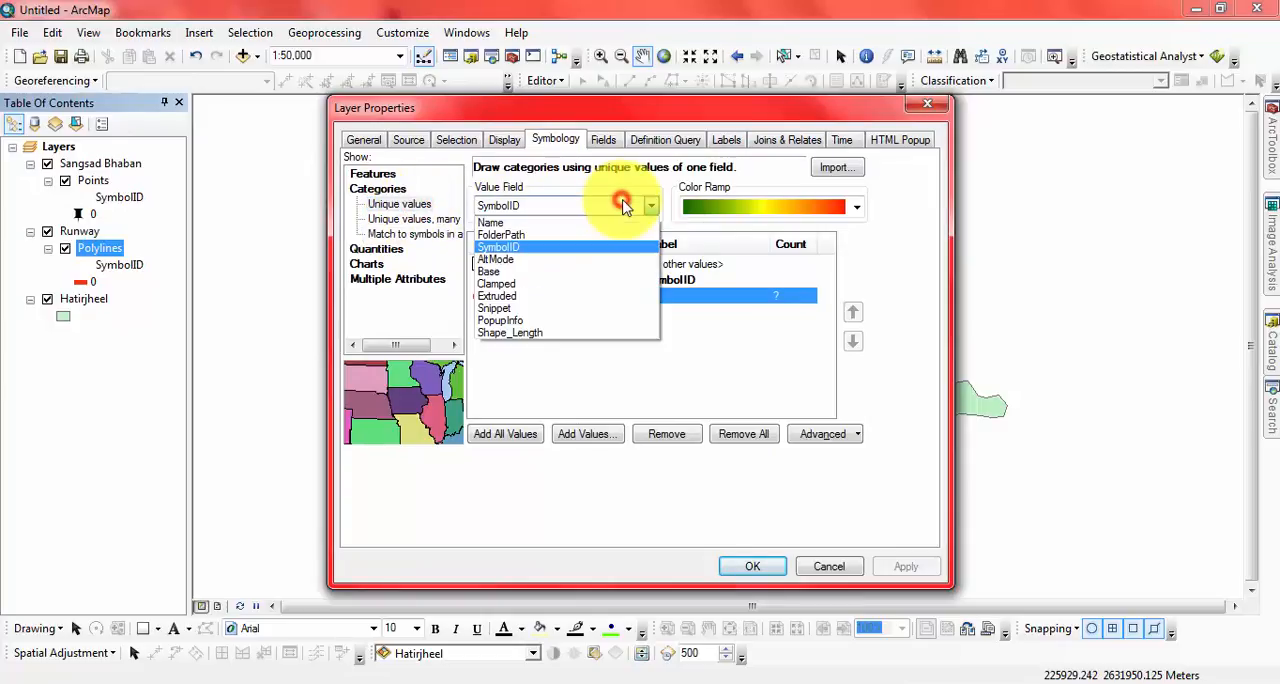
click(496, 221)
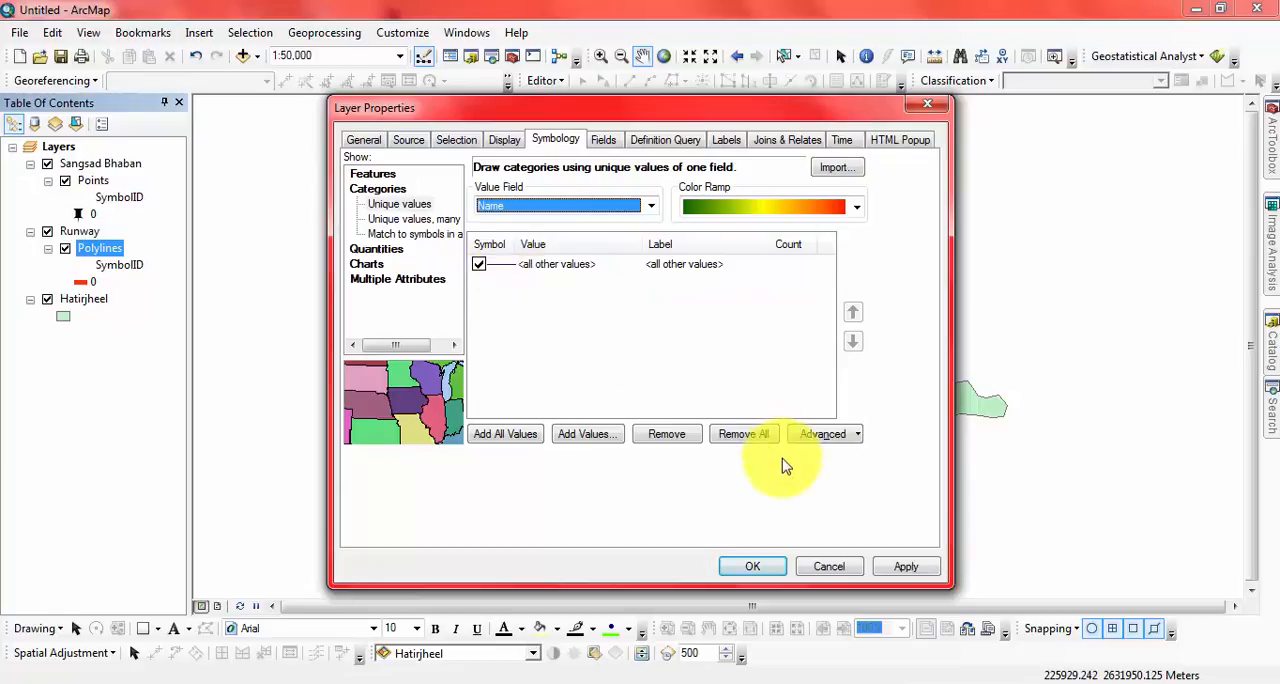
click(495, 244)
click(492, 362)
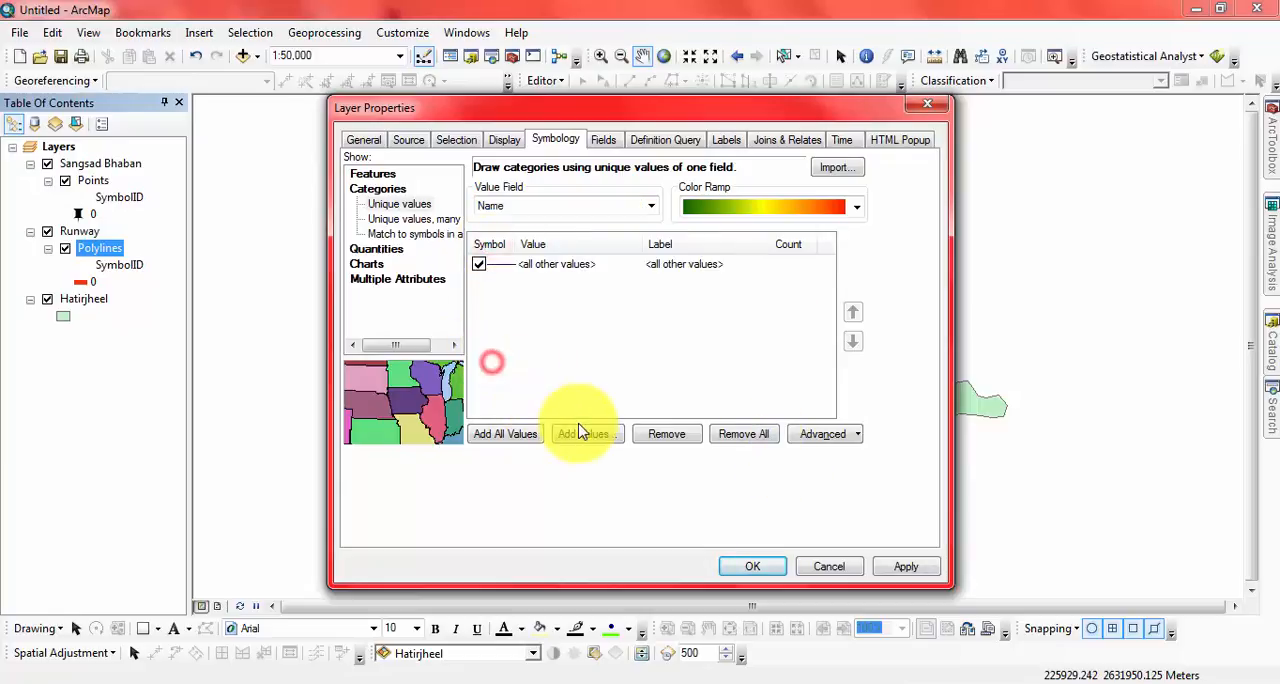
Step: Add the Runway value to the unique-value symbology, give it the Expressway symbol and apply the layer properties
click(588, 434)
click(553, 263)
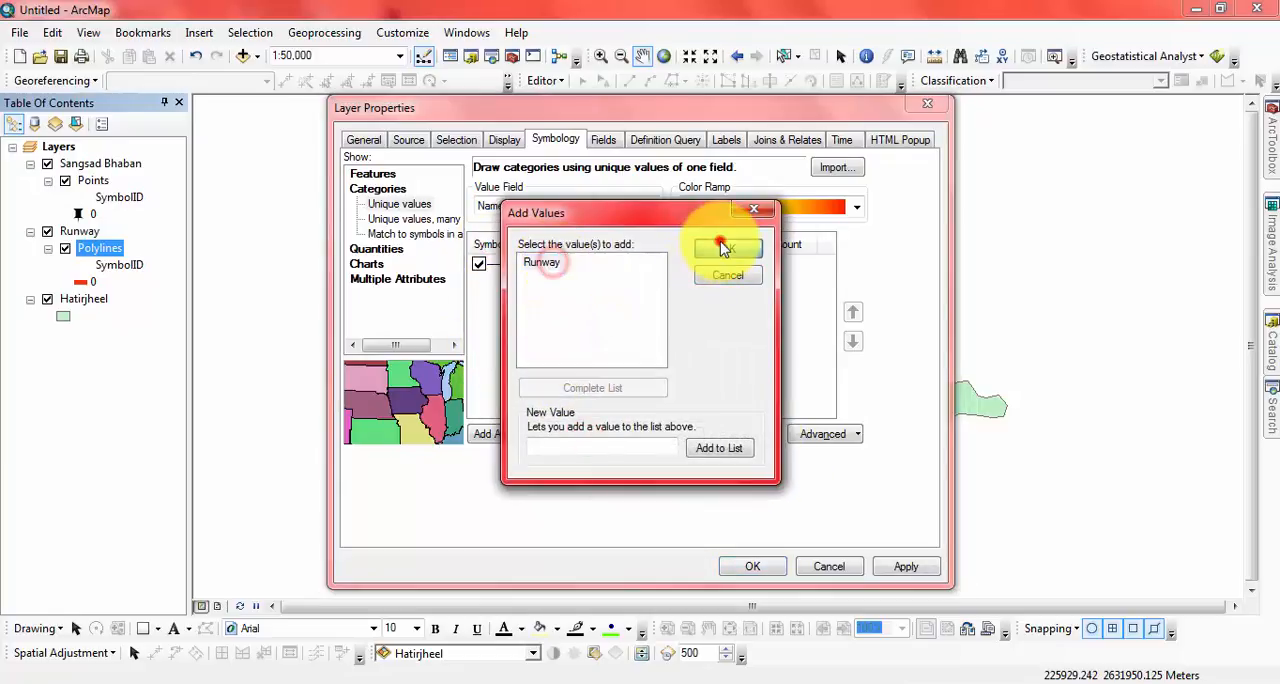
click(726, 248)
double_click(500, 300)
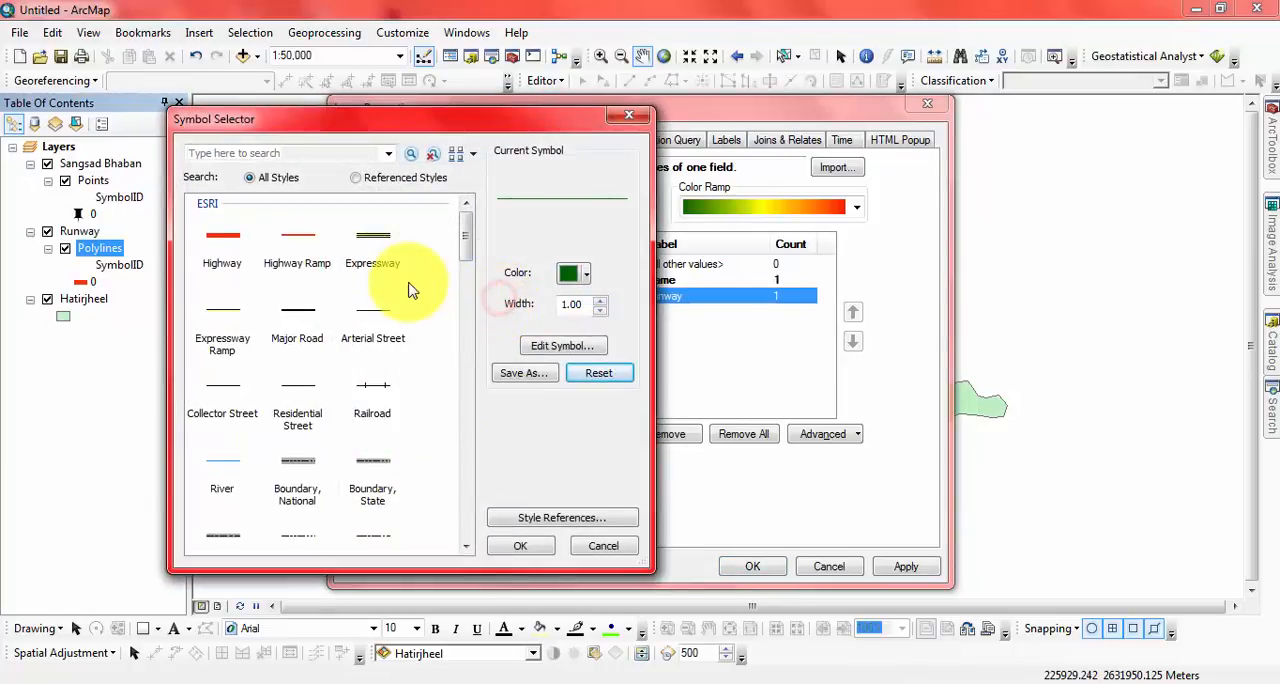
click(270, 235)
click(410, 239)
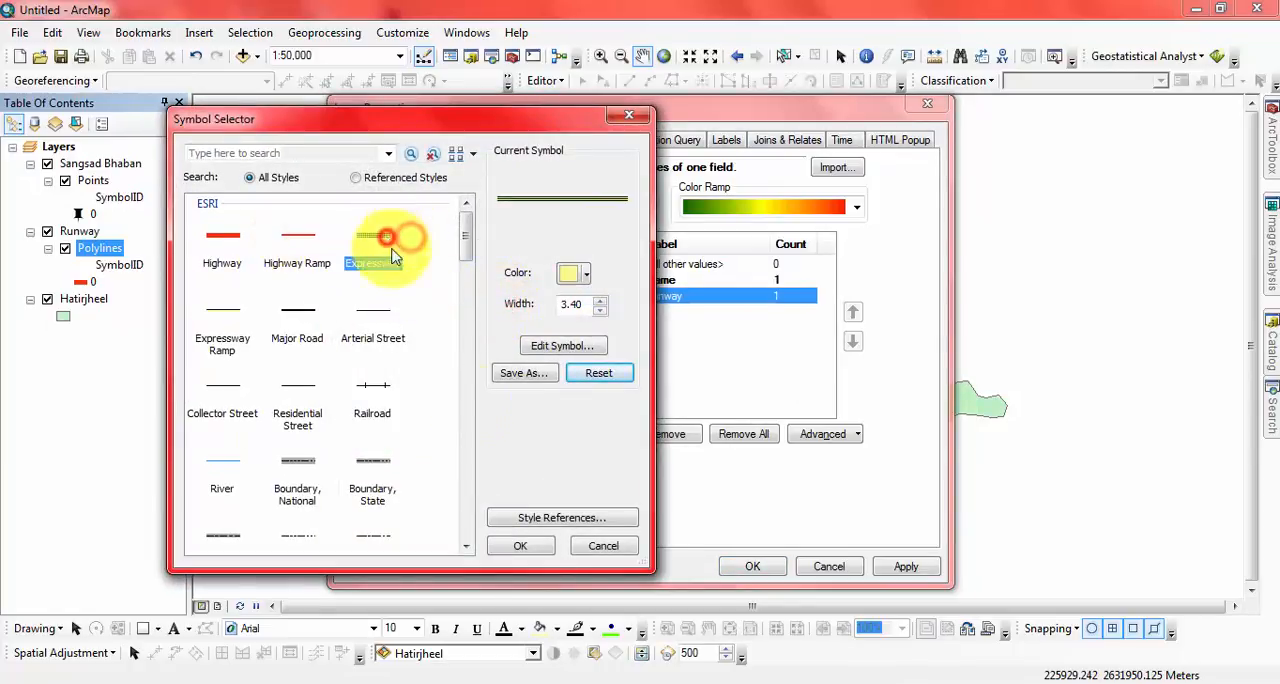
click(549, 553)
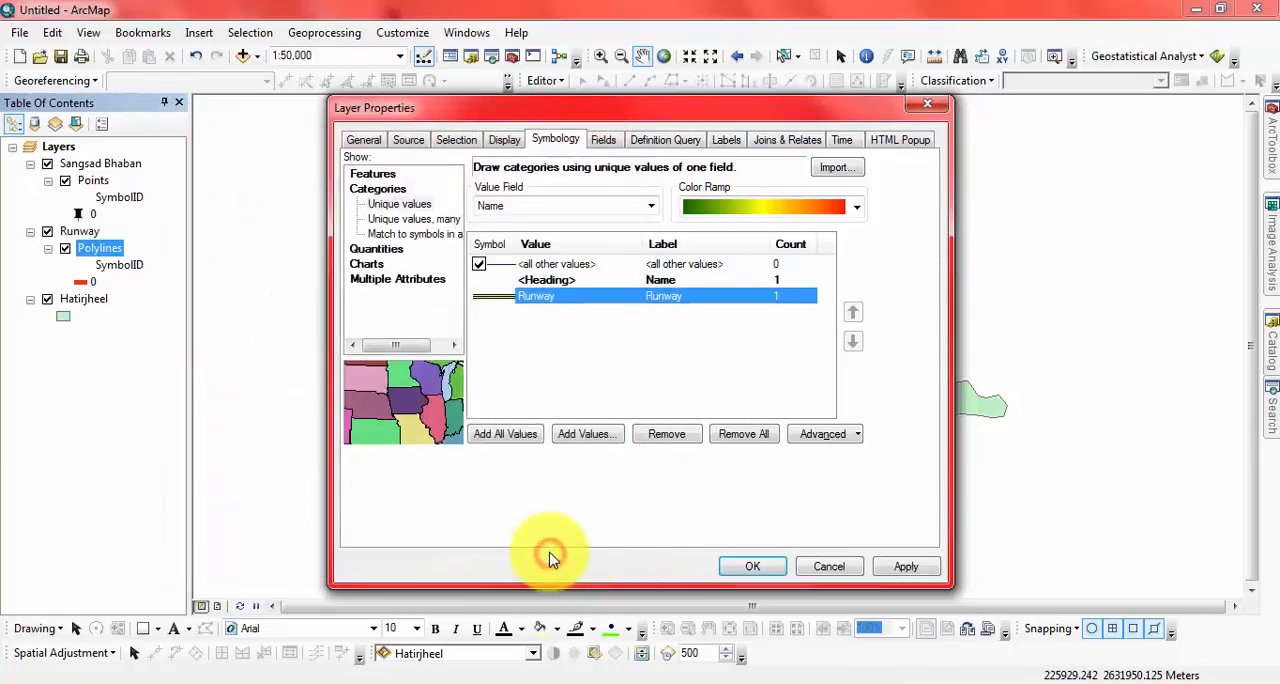
click(750, 565)
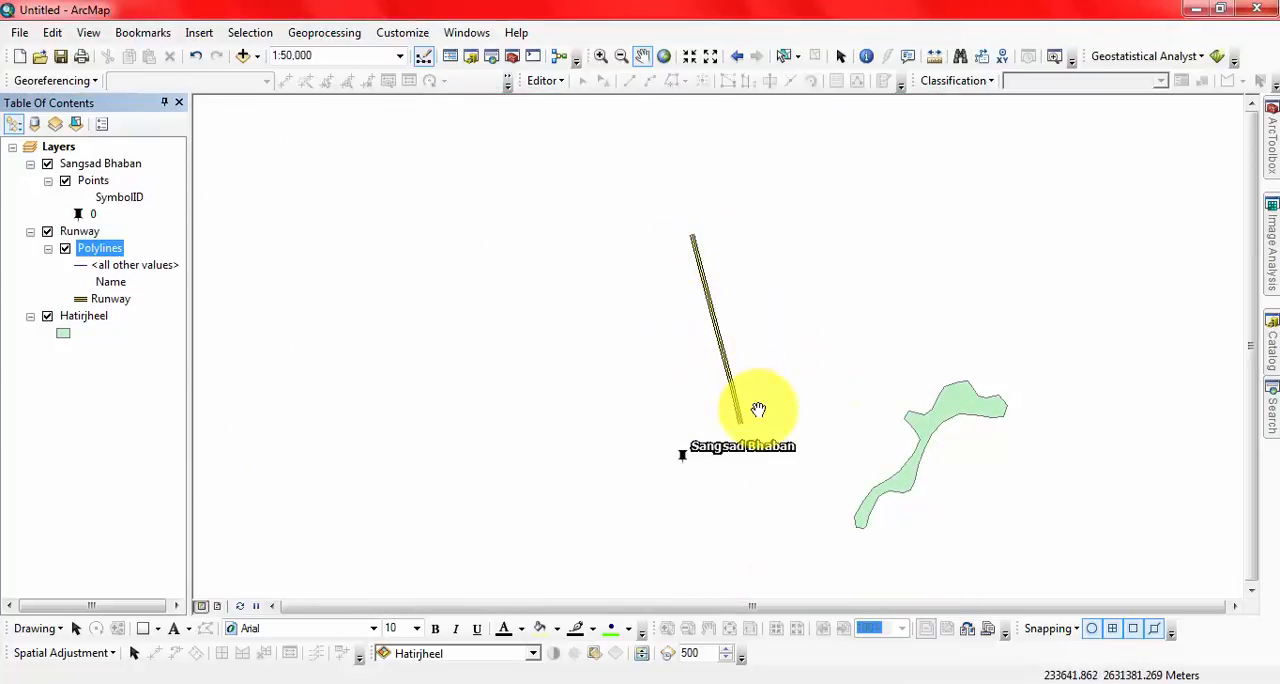
Step: Remove the Sangsad Bhaban, Runway and Hatirjheel layers from the map together
drag(943, 454, 764, 387)
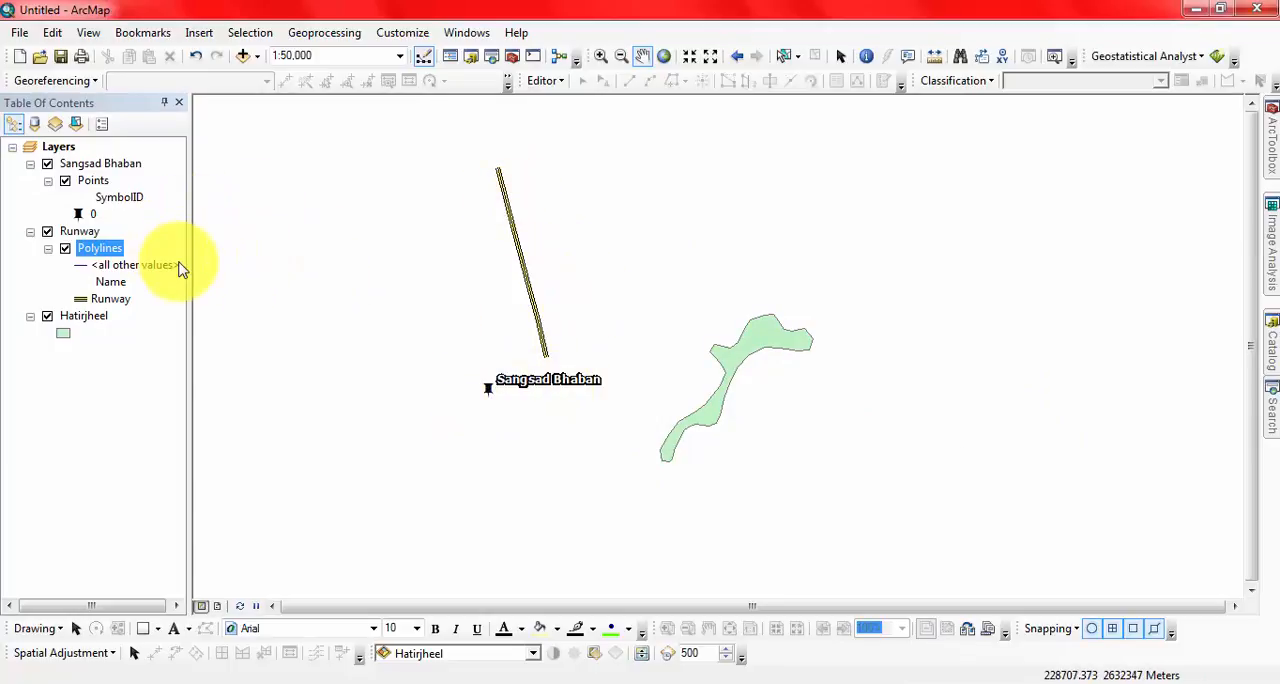
shift+click(84, 316)
right_click(93, 172)
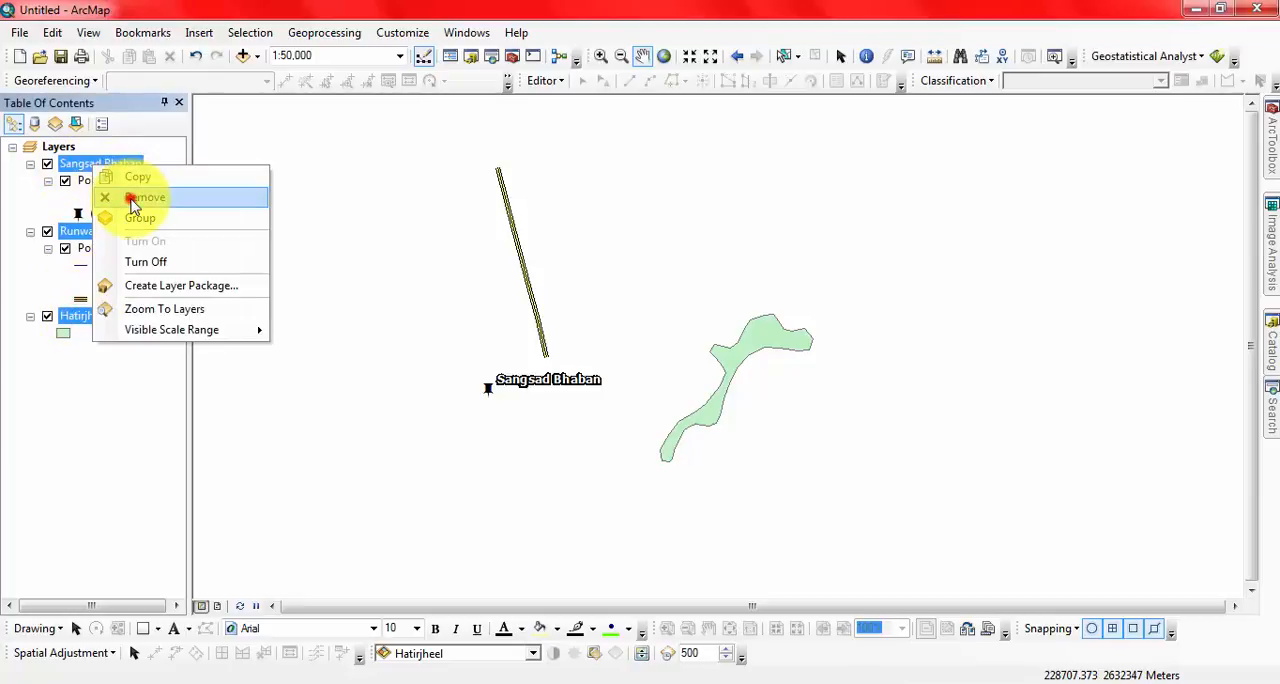
click(130, 197)
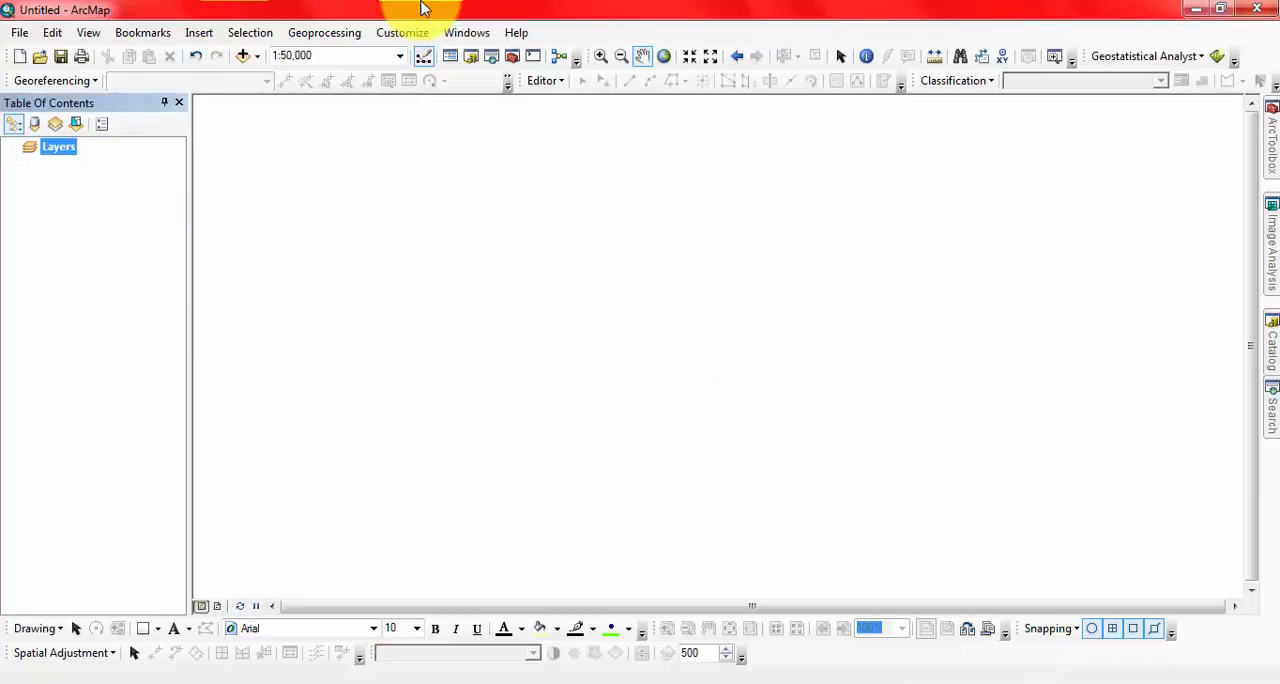